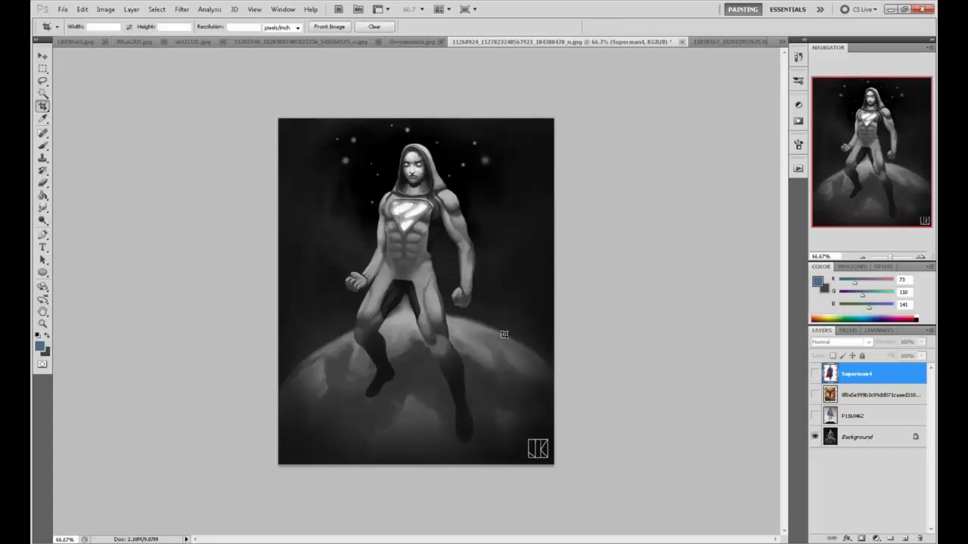
Extend the canvas above the figure with the Crop tool, adding a blank strip along the painting's upper edge
drag(564, 469, 277, 117)
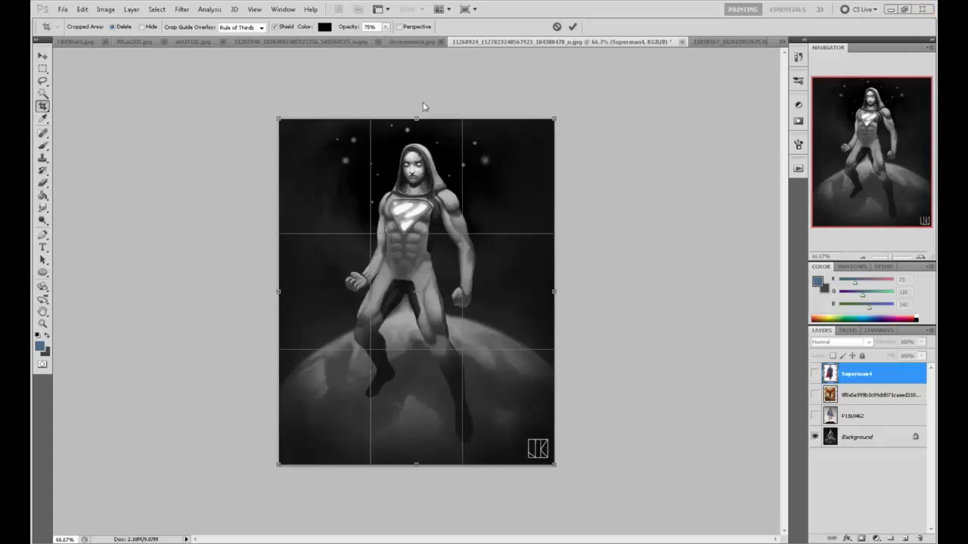
drag(416, 119, 416, 80)
click(572, 28)
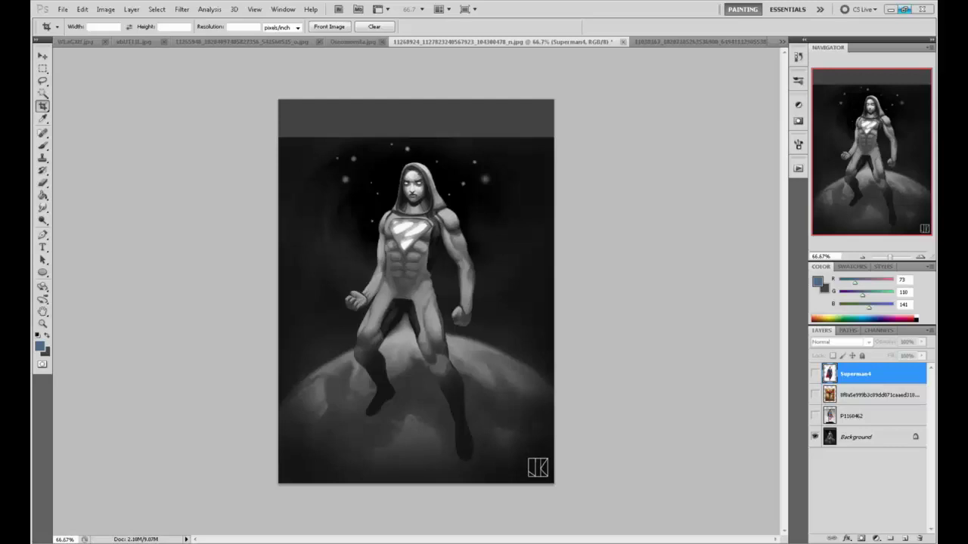
Switch to Chrome, open the image results for "half squat" in a maximized window, and preview the Half-Squat Laterals picture
key(alt+Tab)
click(417, 198)
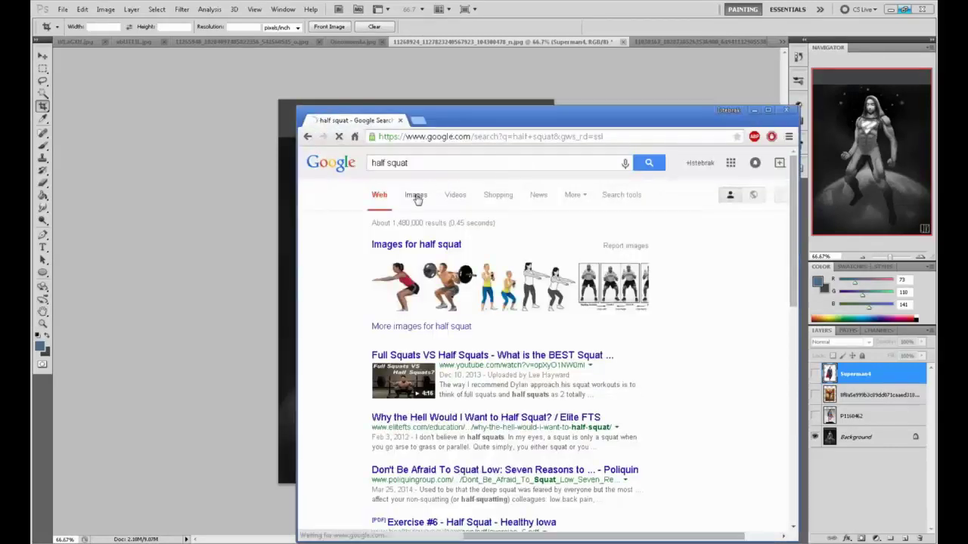
drag(516, 117, 474, 79)
double_click(475, 78)
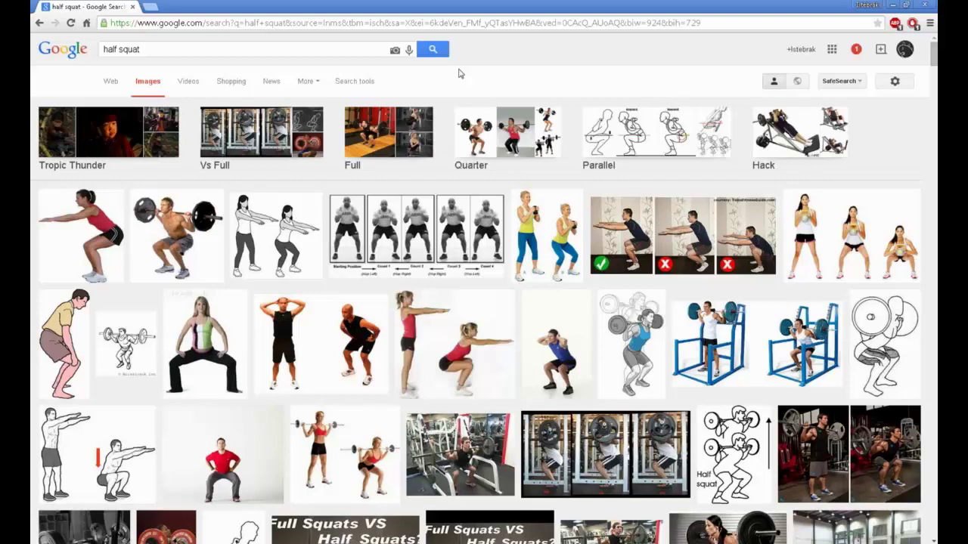
click(484, 238)
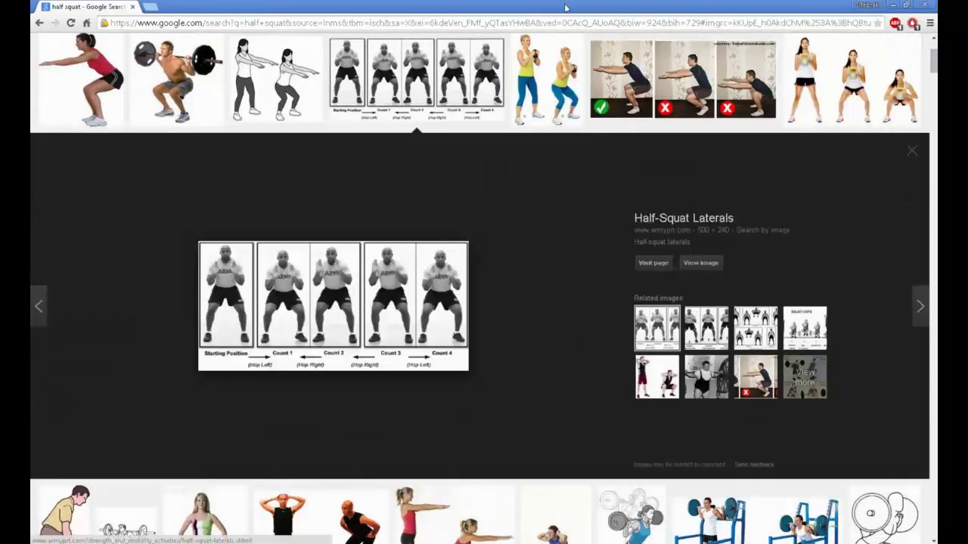
Place the browser beside the painting, preview the line-drawn and barbell half-squat pictures, and return to Photoshop
double_click(563, 6)
drag(526, 89, 810, 79)
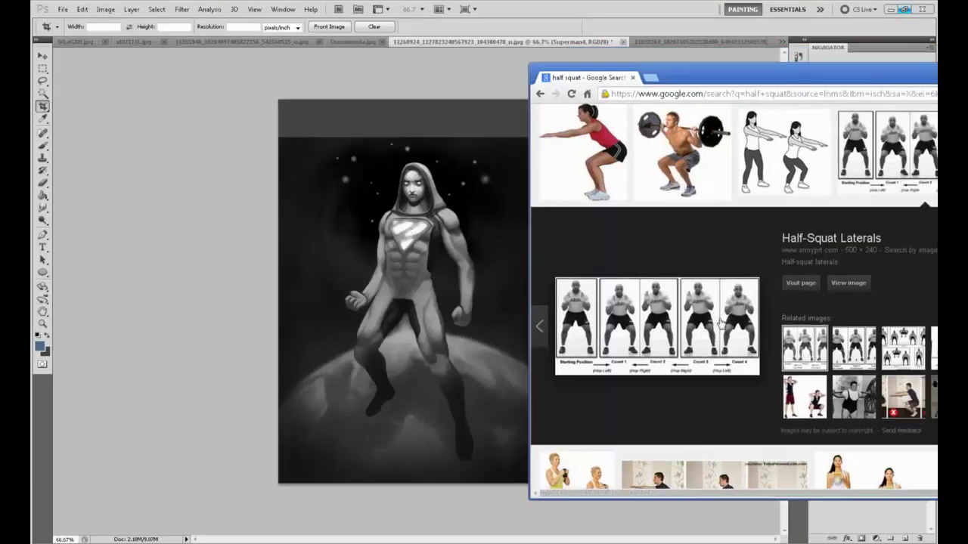
click(789, 150)
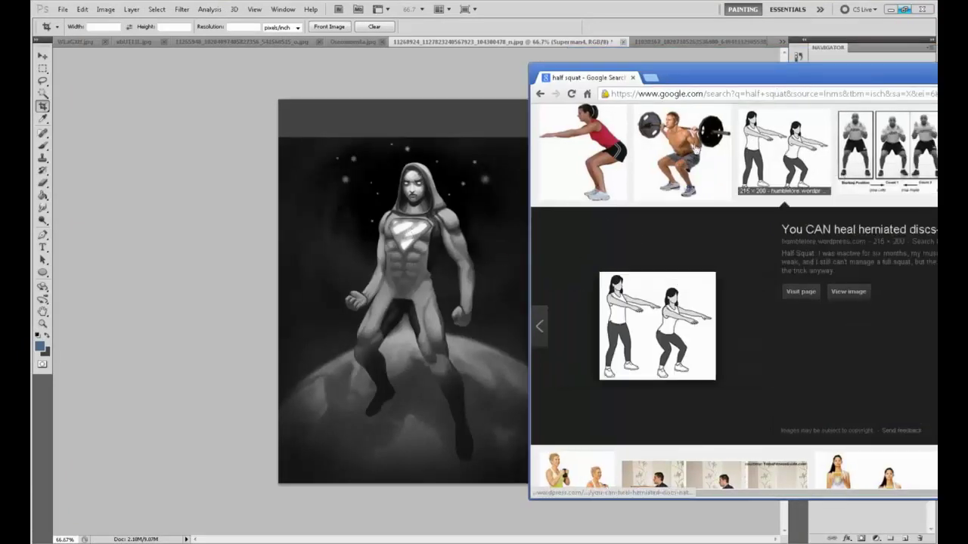
click(690, 148)
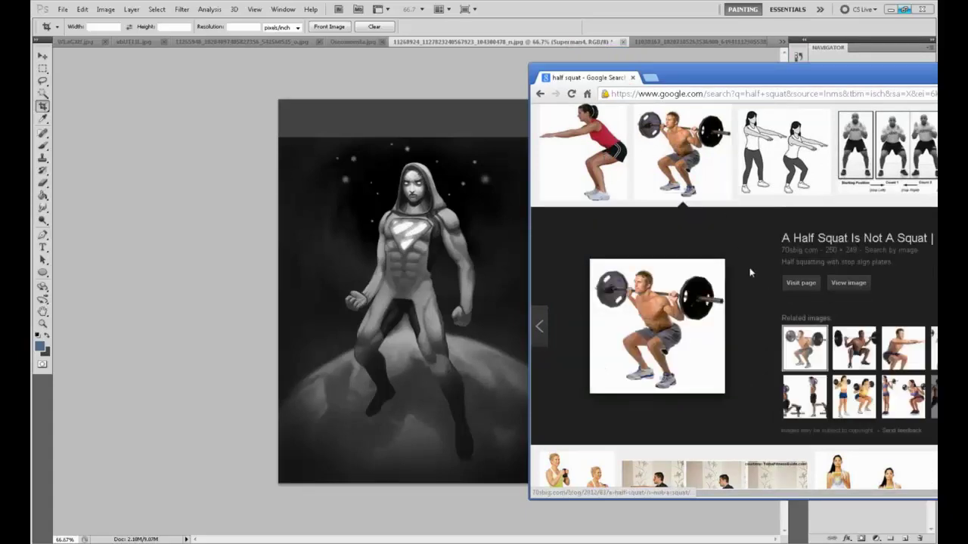
scroll(753, 277, down, 2)
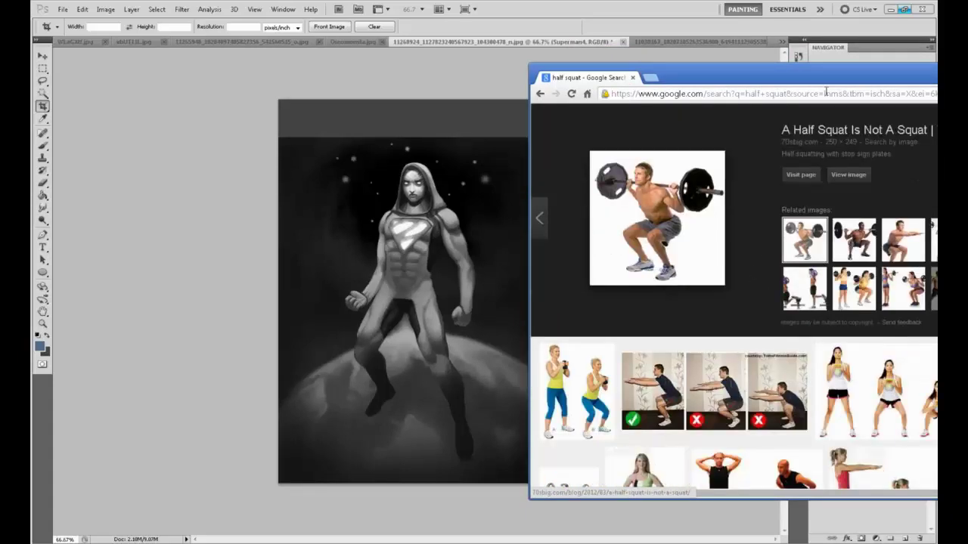
drag(836, 84, 513, 99)
click(700, 84)
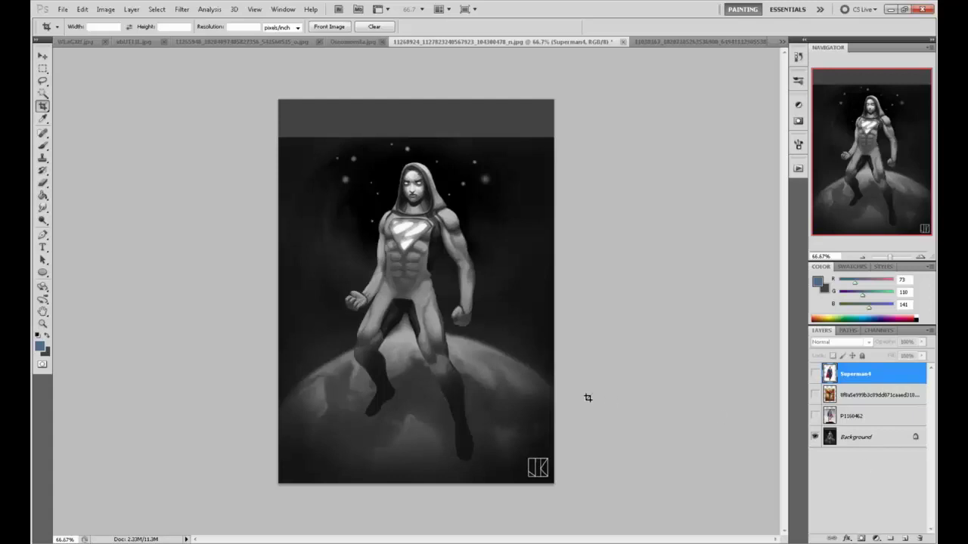
Compare the three Superman reference layers with the painting by showing them in turn, and hide them all again
click(815, 374)
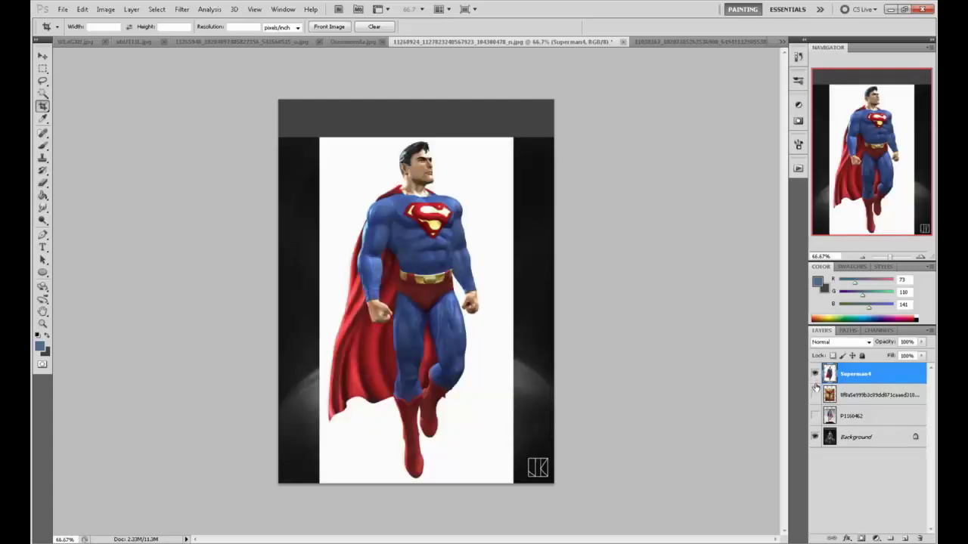
click(814, 394)
click(815, 373)
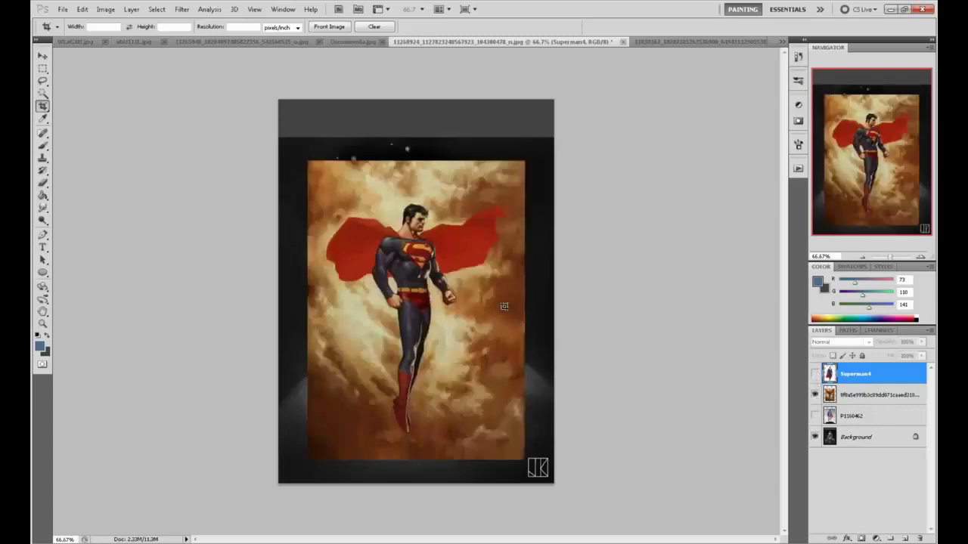
click(814, 395)
click(815, 416)
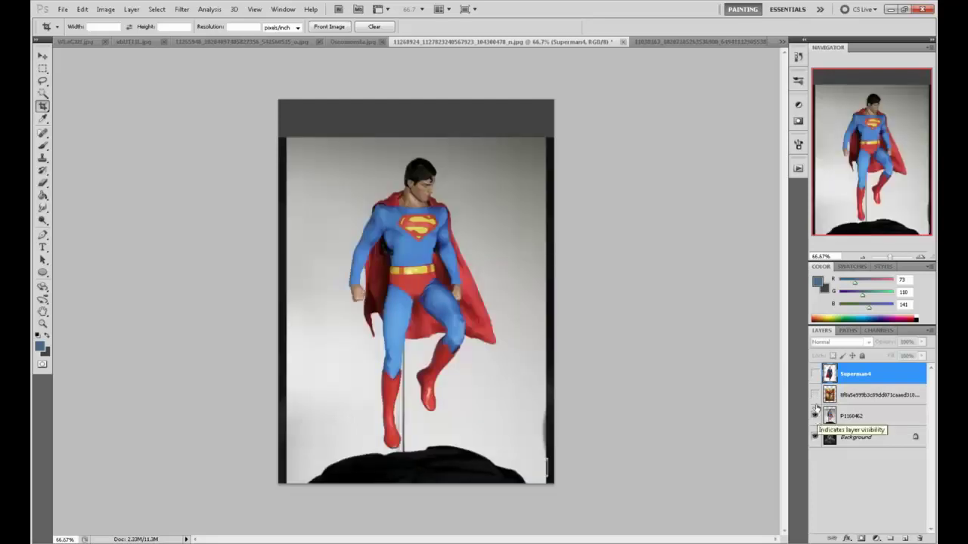
click(815, 395)
click(814, 374)
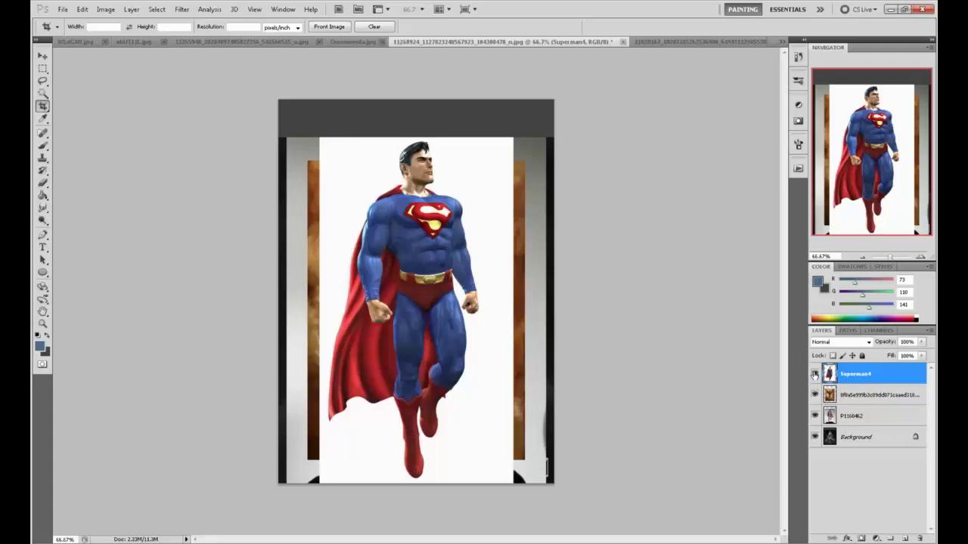
click(814, 373)
click(814, 395)
click(815, 416)
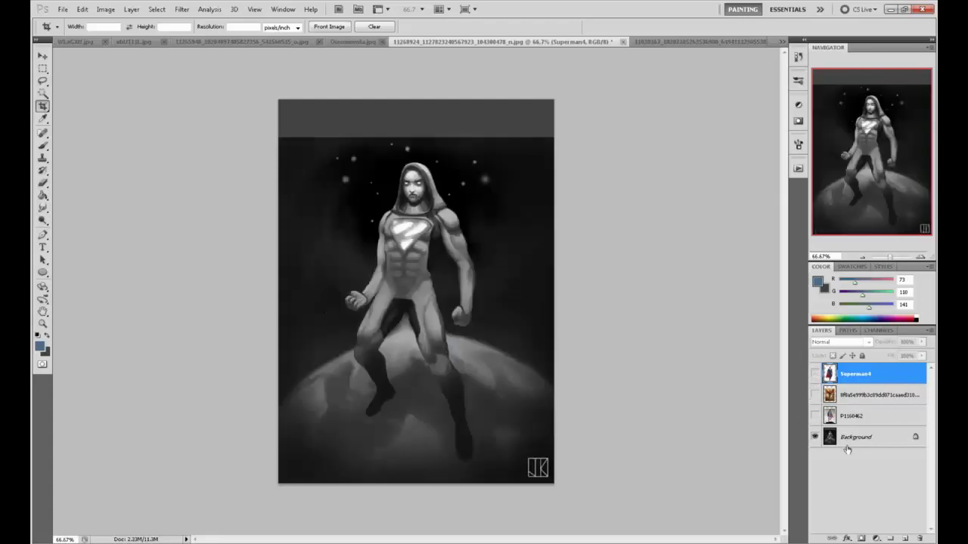
Select the Background layer and review the P1160462, cloud-backdrop and Superman4 references once more, leaving only the painting visible
click(853, 440)
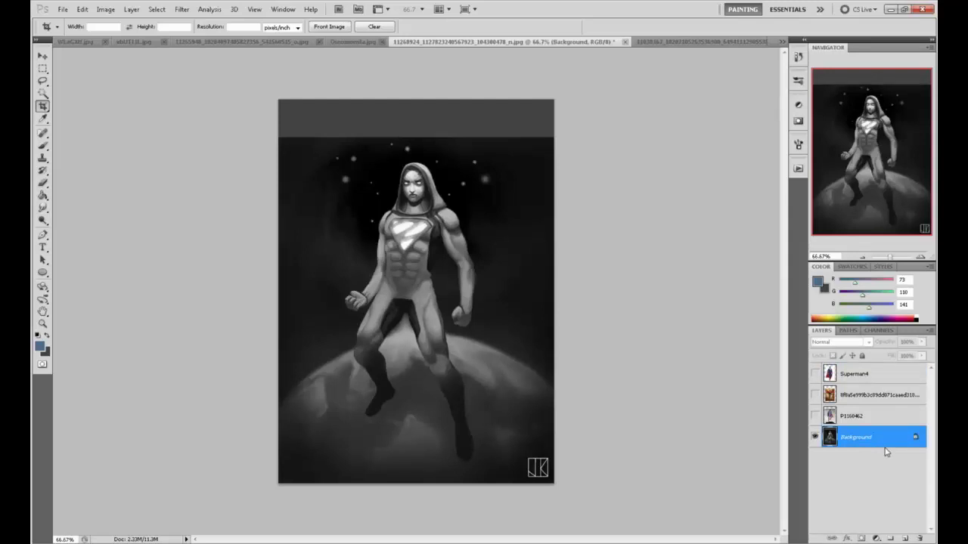
click(814, 416)
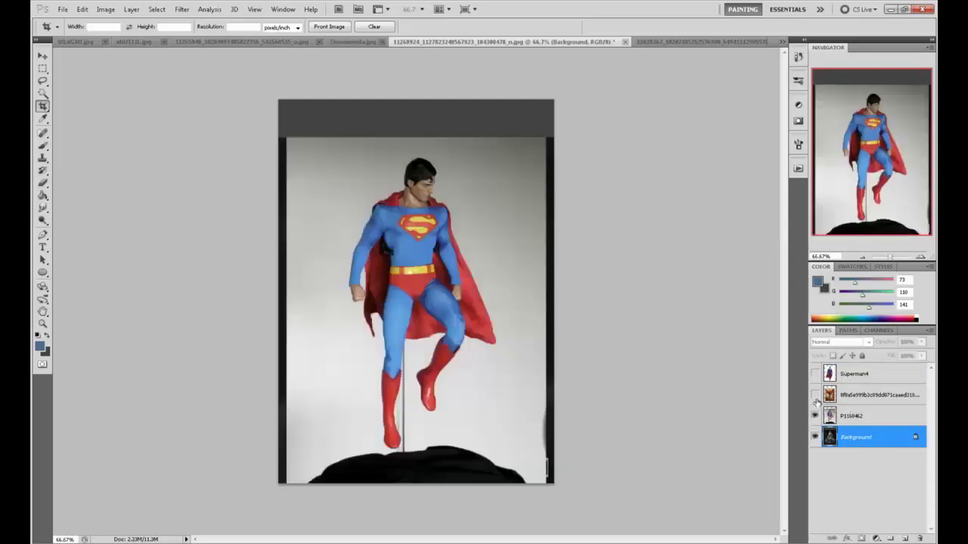
click(814, 394)
click(814, 373)
click(814, 374)
click(814, 395)
click(814, 416)
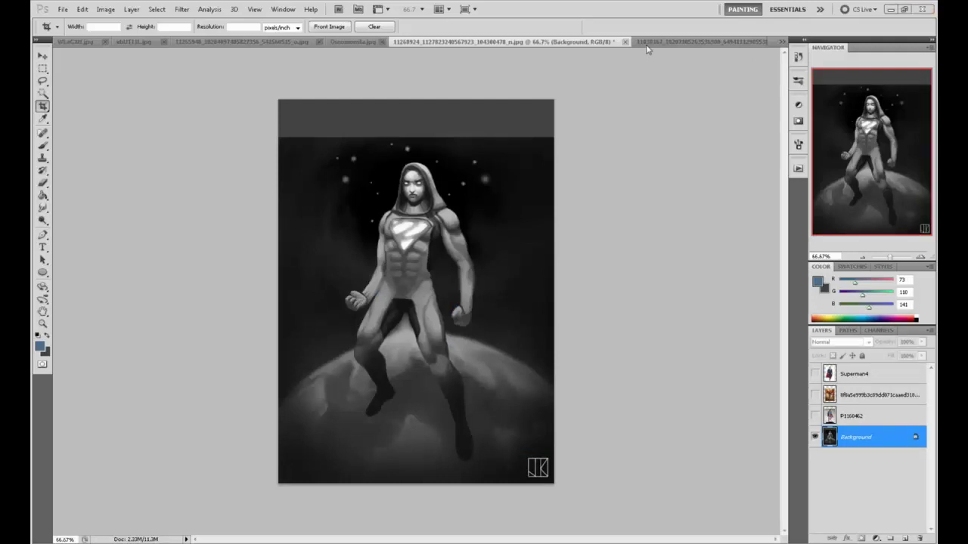
Switch to Chrome and search Google Images for "goku super sayan"
key(alt+Tab)
drag(528, 88, 274, 127)
text(goku super say)
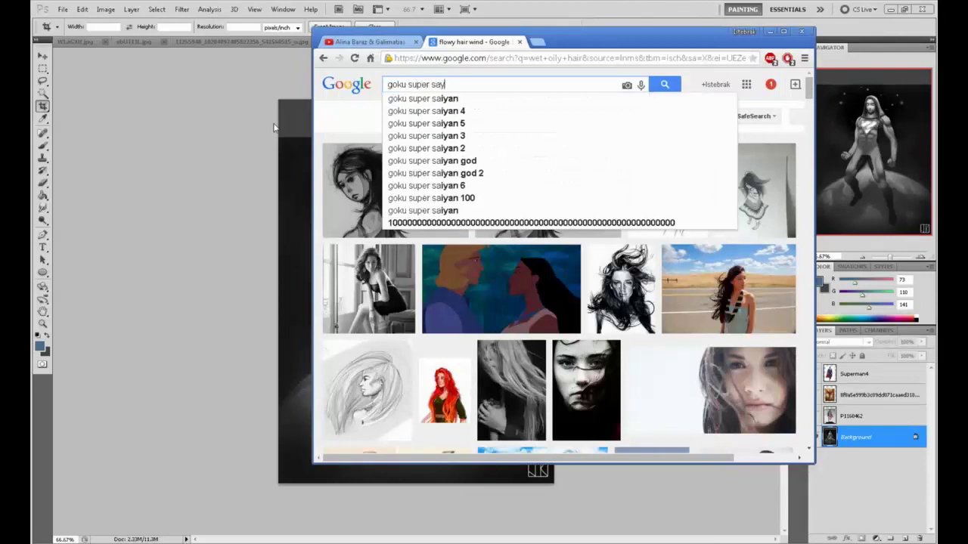
text(an)
key(Return)
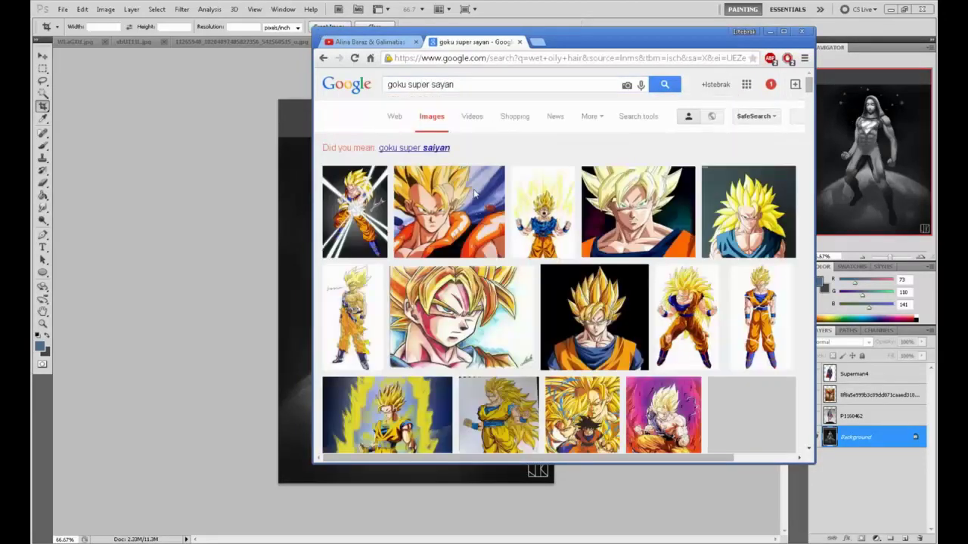
Preview several full-body Goku poses, including Falso Super Sayan and Goku Super Sayayin 6, and return to Photoshop
click(759, 300)
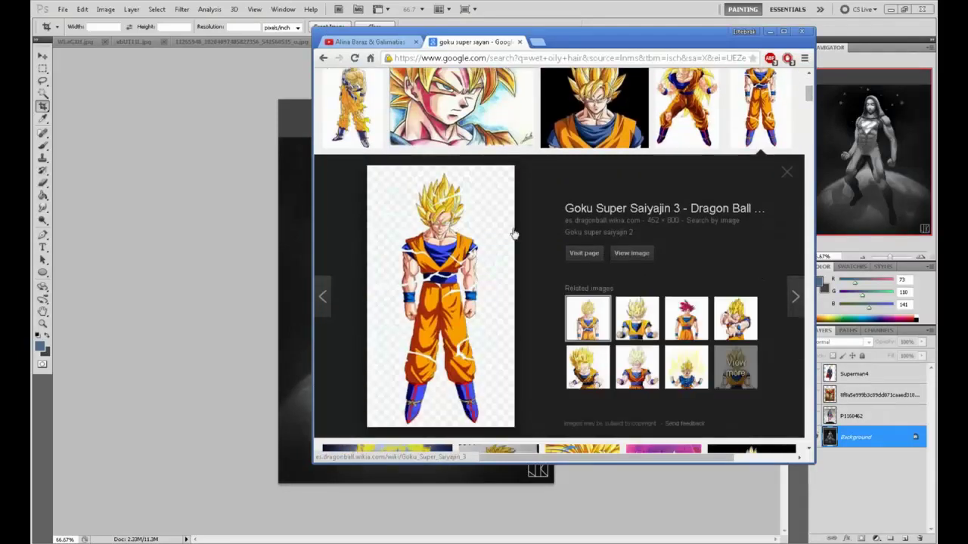
scroll(534, 222, down, 5)
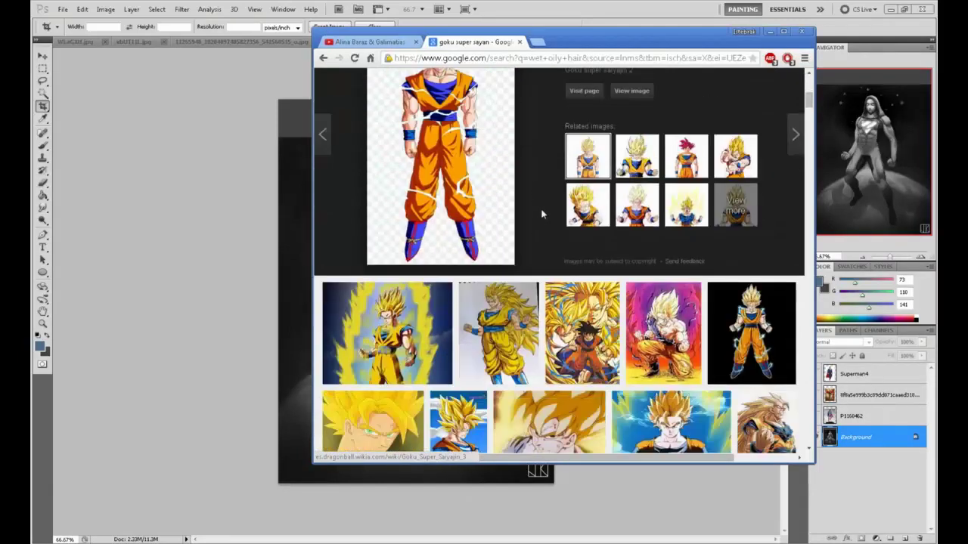
scroll(470, 300, down, 4)
click(463, 302)
scroll(566, 224, down, 1)
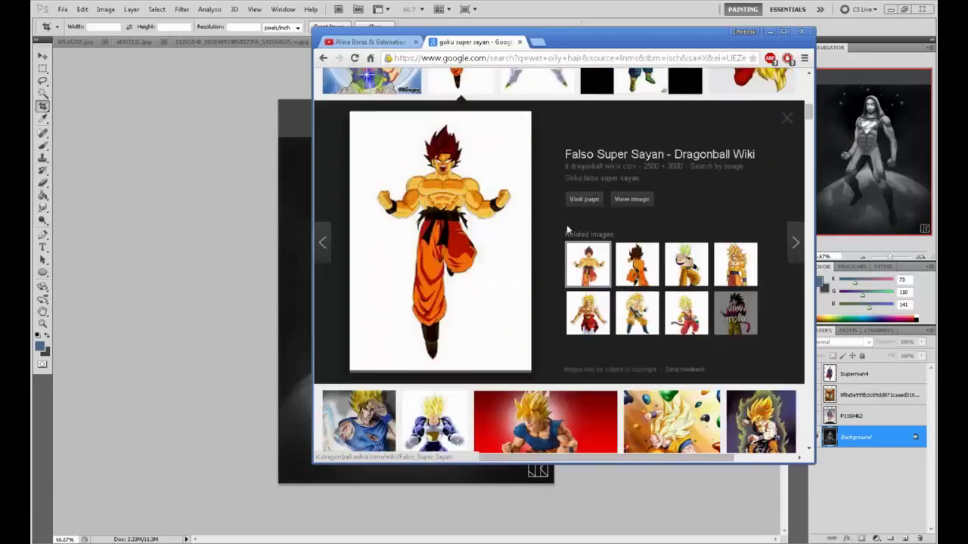
scroll(714, 271, down, 1)
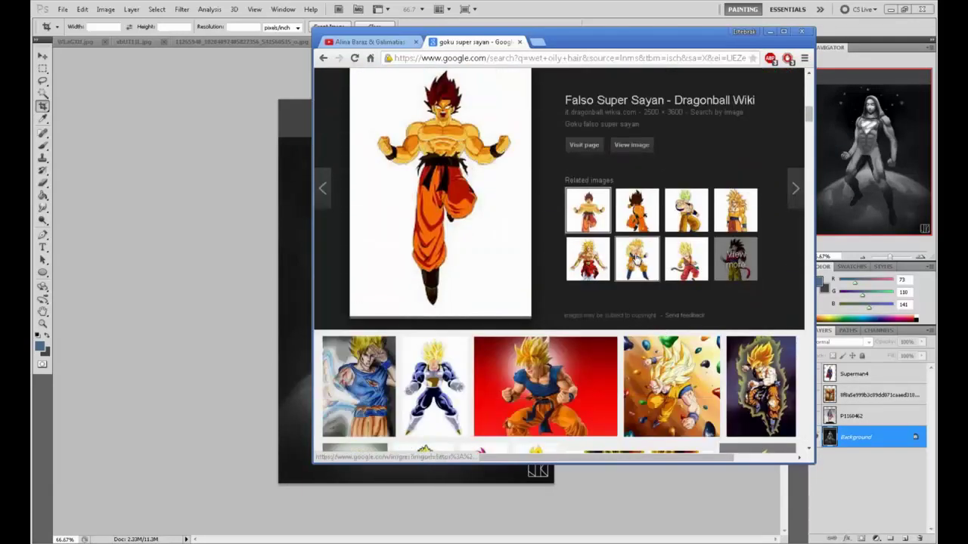
click(636, 264)
scroll(515, 199, up, 1)
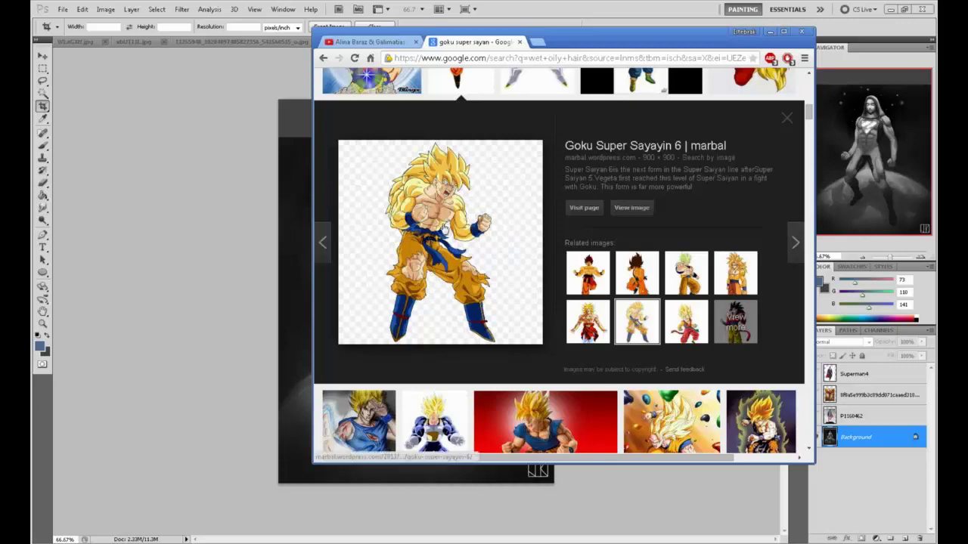
click(771, 33)
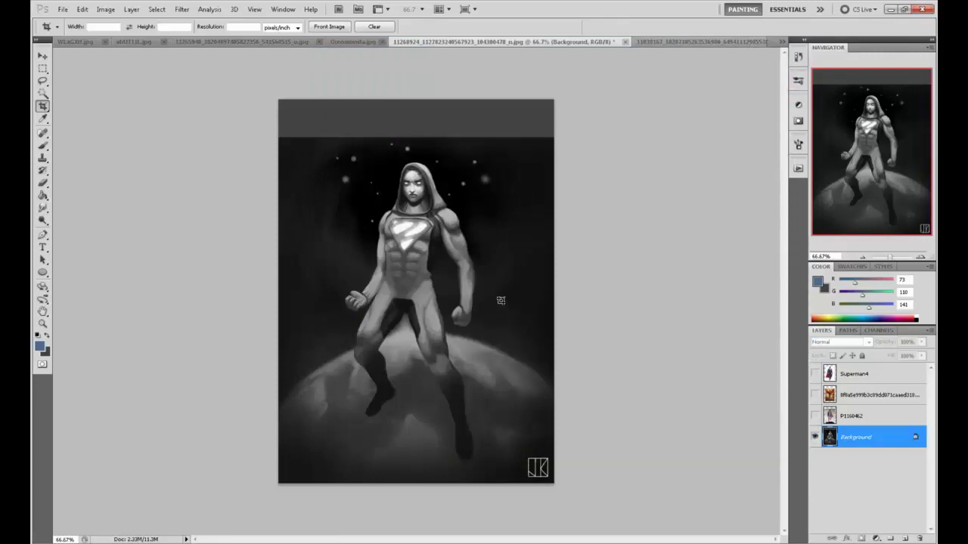
Show the Superman reference layers over the painting to recheck their floating leg poses, and hide all three
click(815, 416)
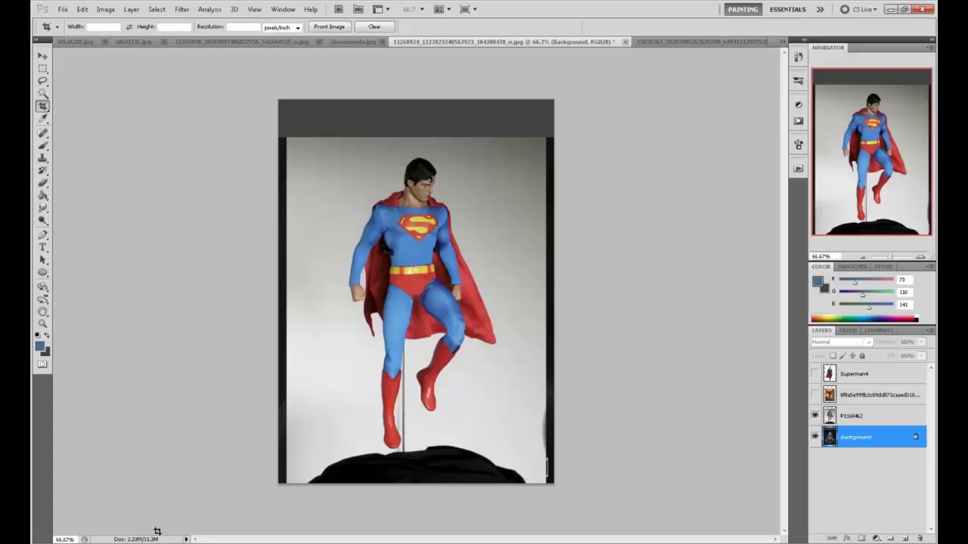
click(815, 394)
click(815, 374)
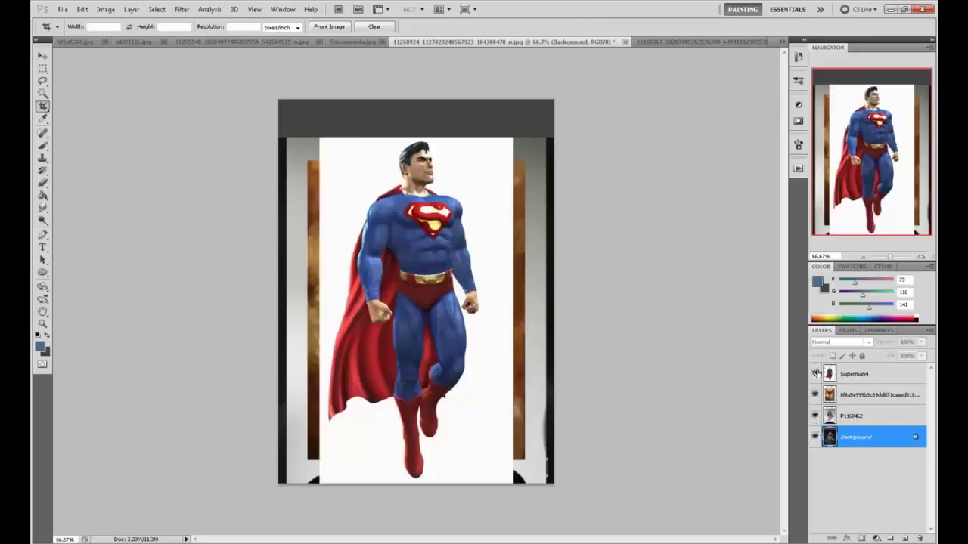
click(815, 373)
click(815, 394)
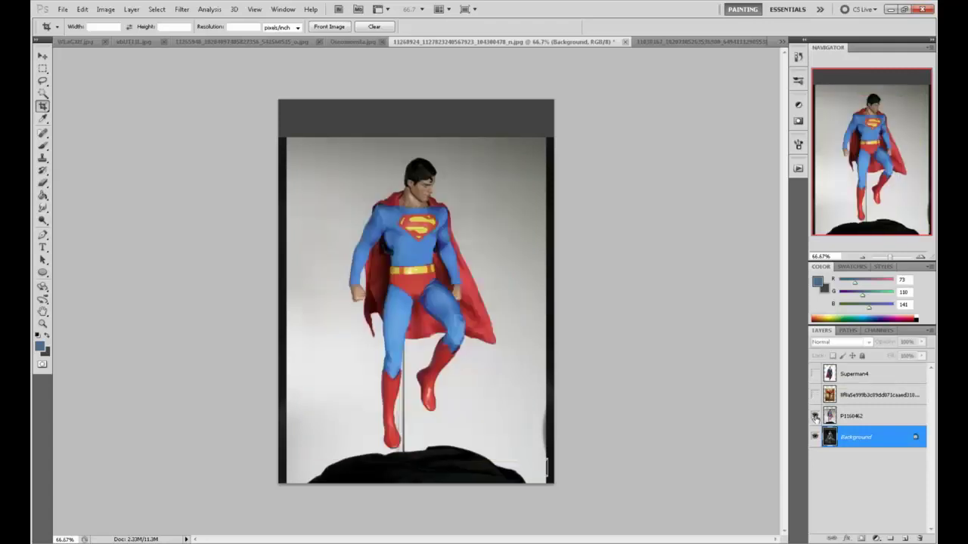
click(815, 416)
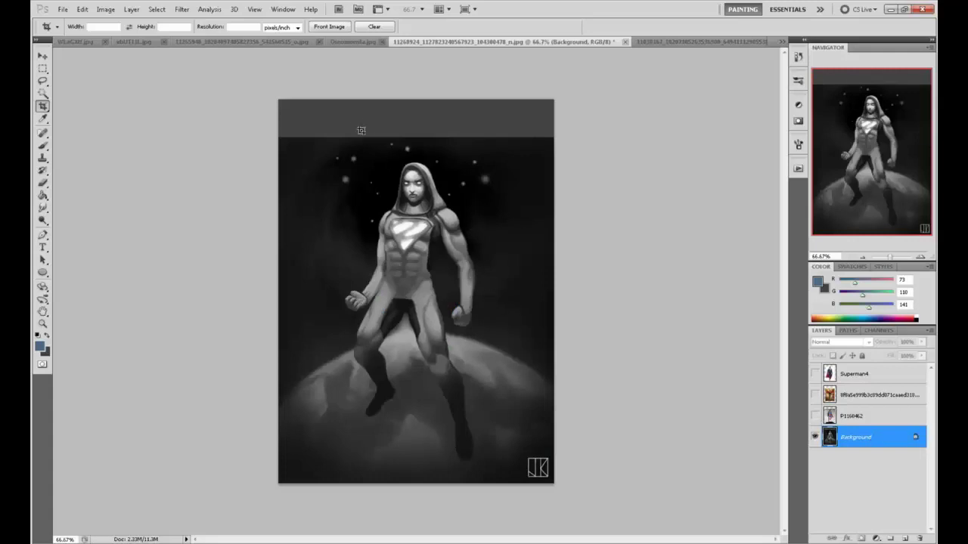
Sample the painting's near-black background as the foreground color, try filling the blank strip with the Paint Bucket, and undo the attempt
click(181, 9)
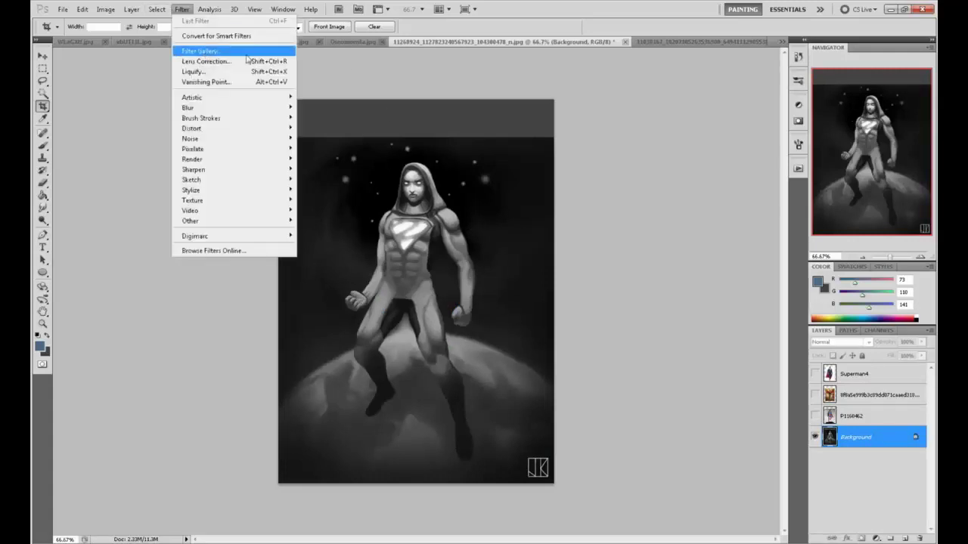
click(903, 450)
key(g)
key(alt)
click(878, 435)
alt+click(491, 150)
click(477, 126)
key(ctrl+z)
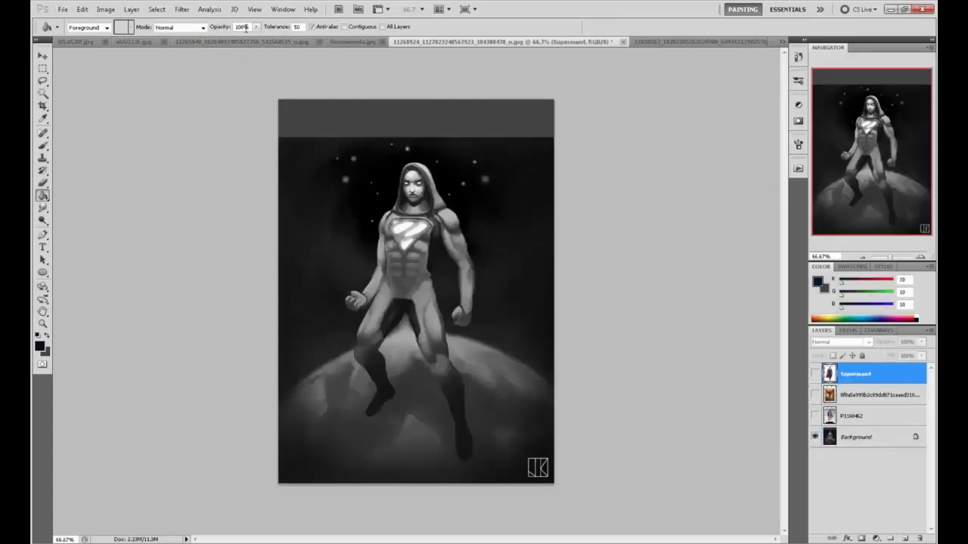
Set the Paint Bucket tolerance to 20, try filling the blank strip on the Background layer, and undo the fill
click(297, 26)
text(20)
click(450, 119)
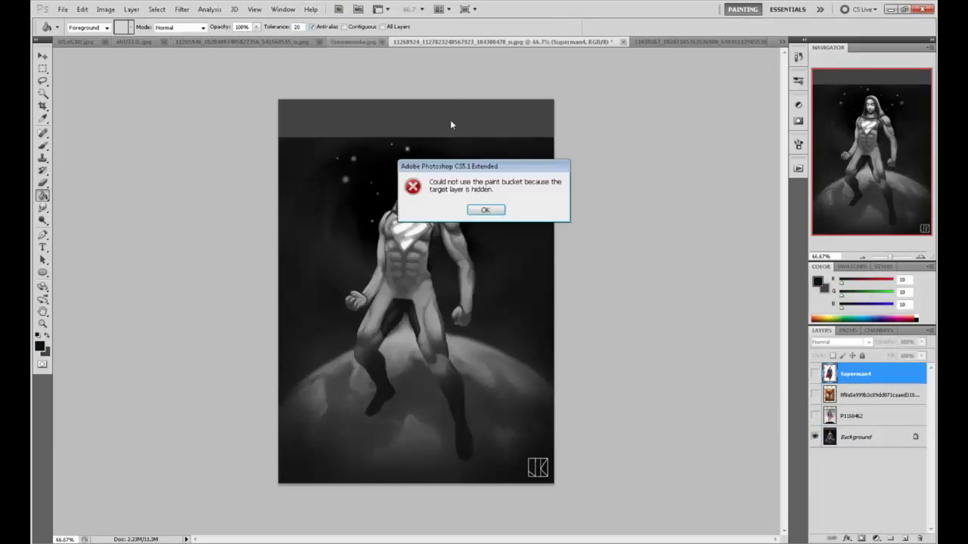
click(487, 213)
click(854, 437)
click(533, 121)
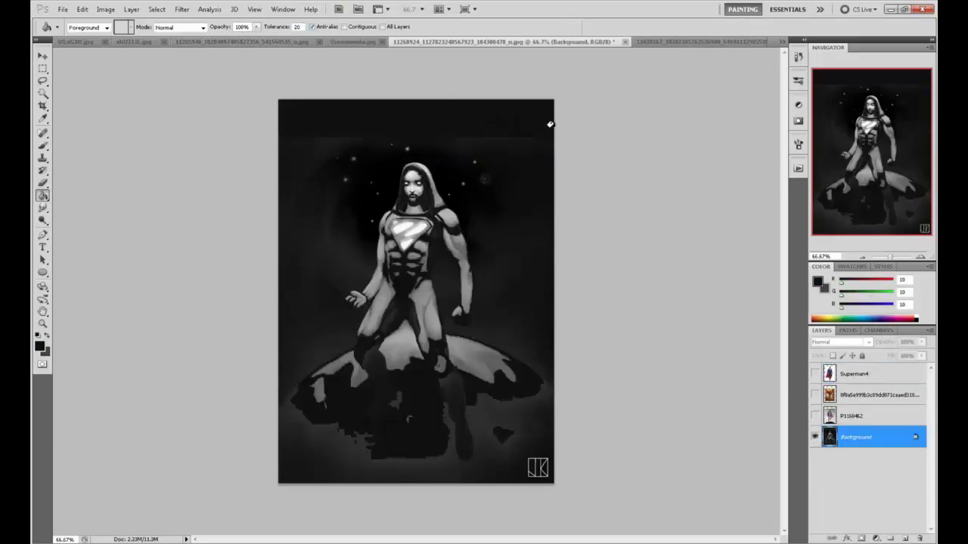
key(ctrl+z)
Convert the locked Background into a regular layer with the default New Layer settings
double_click(881, 436)
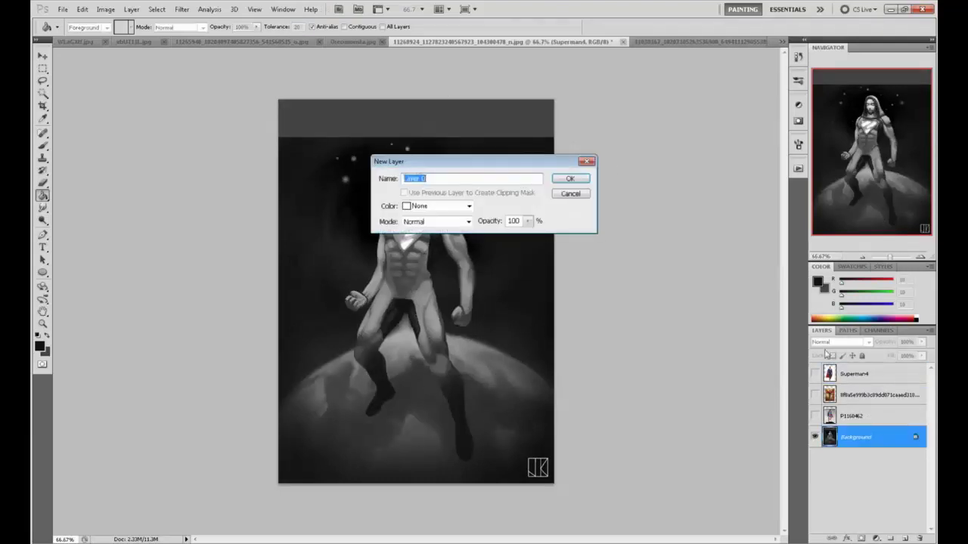
click(572, 177)
key(b)
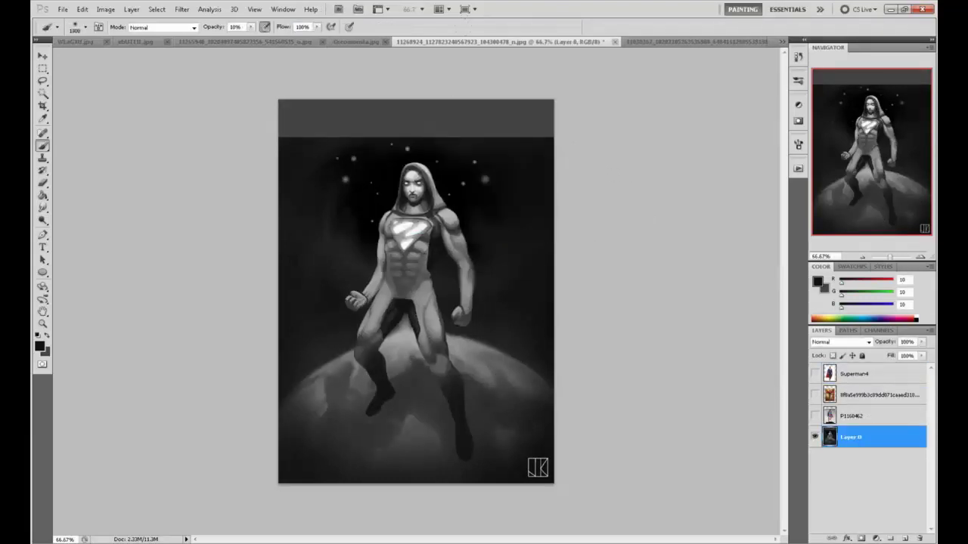
Try filling the blank strip with the Paint Bucket again, including at tolerance 10, and undo each fill
key(g)
click(434, 119)
key(ctrl+z)
drag(285, 26, 284, 37)
click(528, 120)
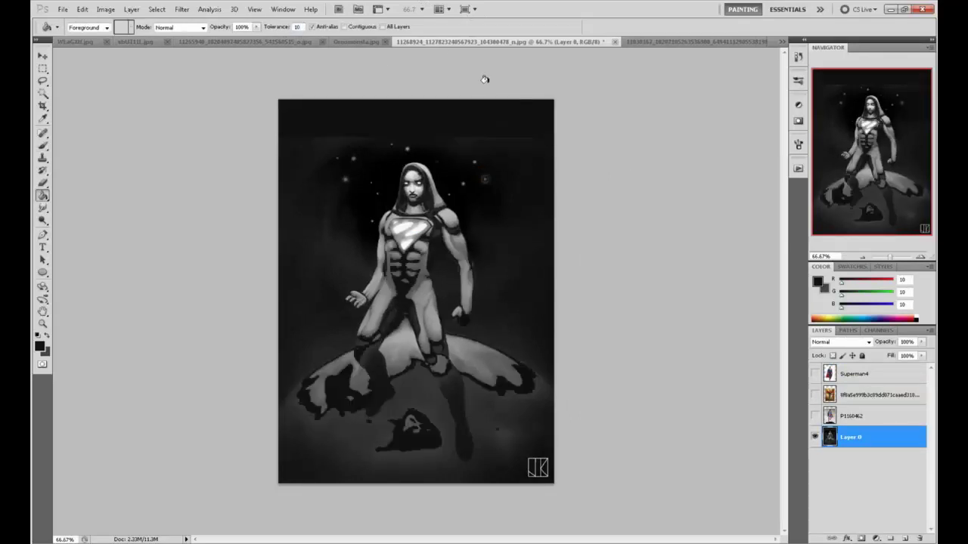
key(ctrl+z)
Set the Paint Bucket tolerance to 2, try filling the blank strip above the figure, and undo the fill
double_click(300, 27)
text(2)
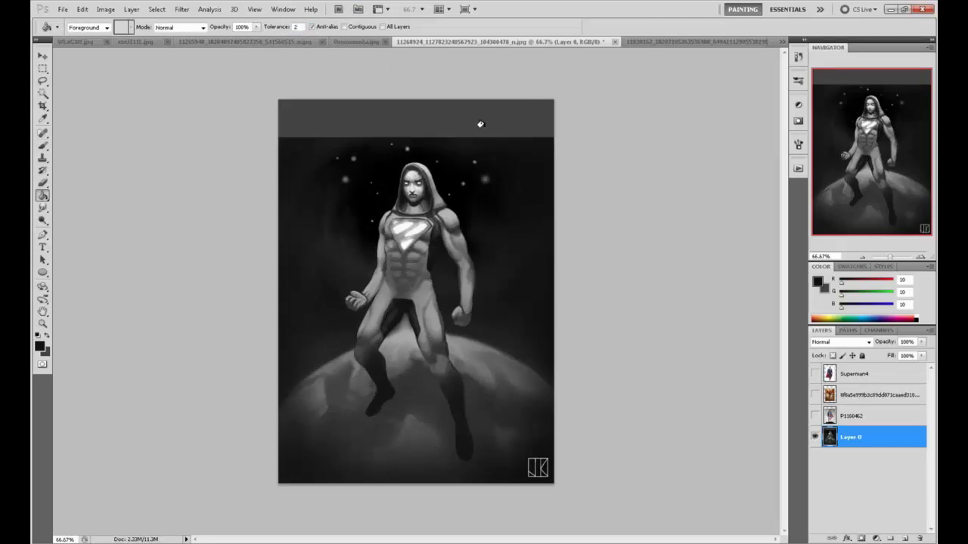
click(478, 123)
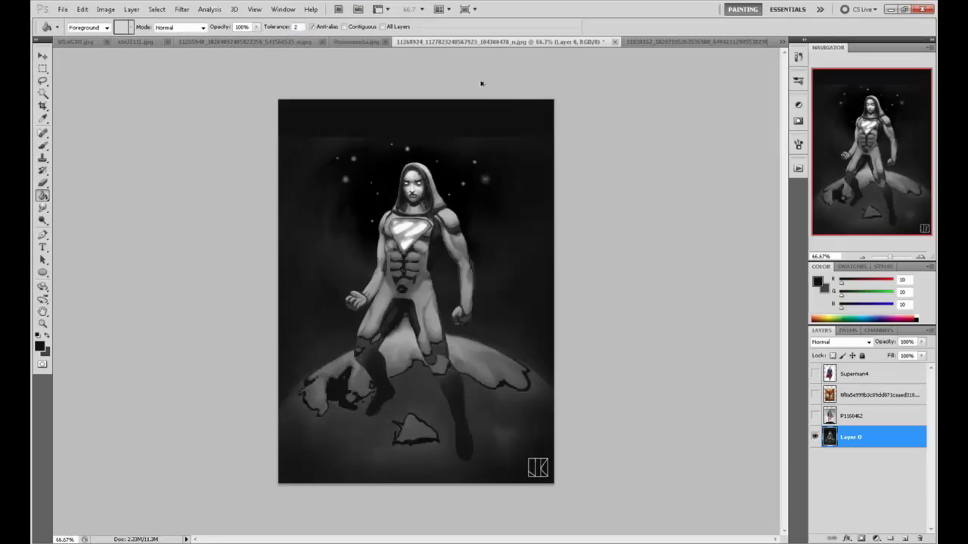
key(ctrl+z)
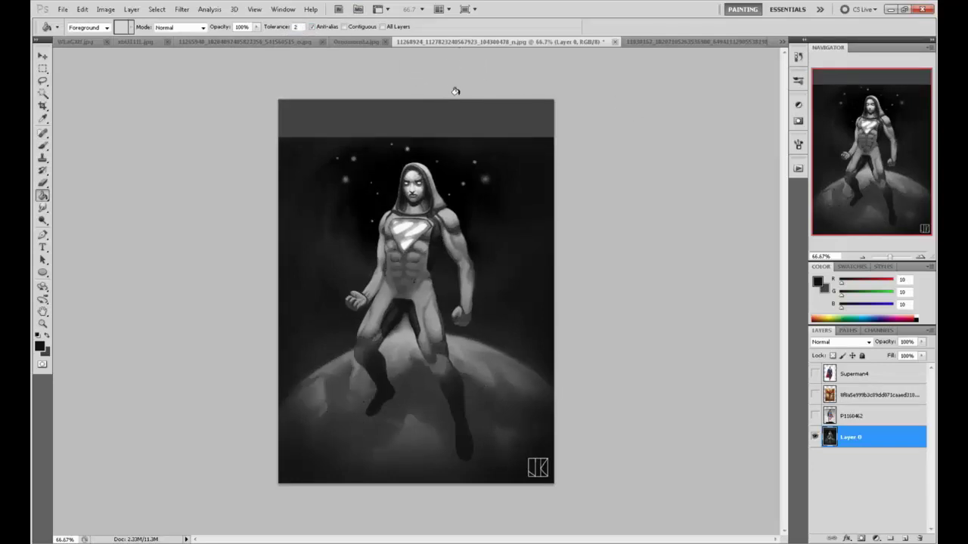
Select the blank strip above the painting with the Magic Wand and delete it from Layer 0
click(43, 93)
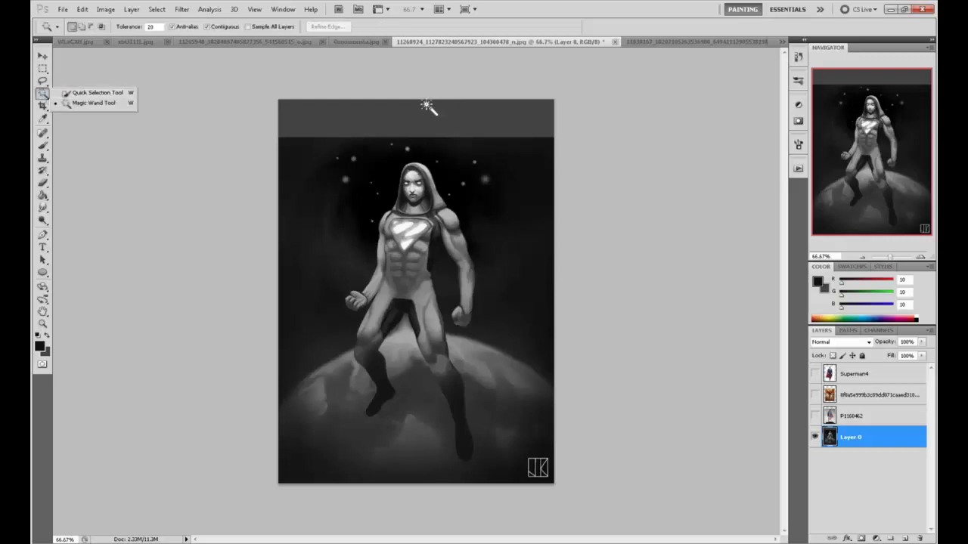
click(422, 118)
key(Delete)
Fill a new layer beneath the painting with near-black sampled from its background, with nothing selected, and merge the painting down into it
click(906, 539)
drag(885, 436, 884, 464)
right_click(518, 218)
click(529, 221)
key(g)
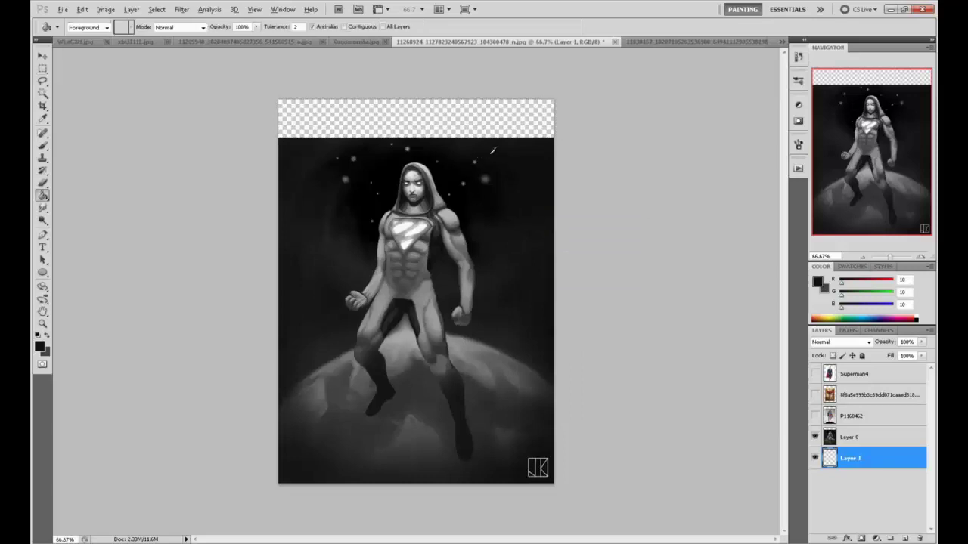
click(497, 150)
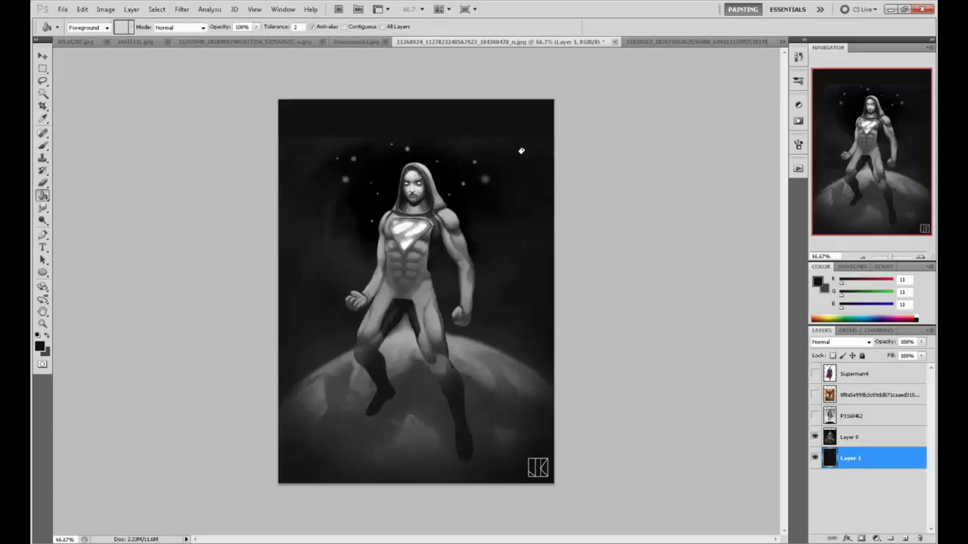
right_click(870, 436)
click(881, 401)
click(182, 9)
click(202, 79)
key(z)
drag(337, 99, 499, 229)
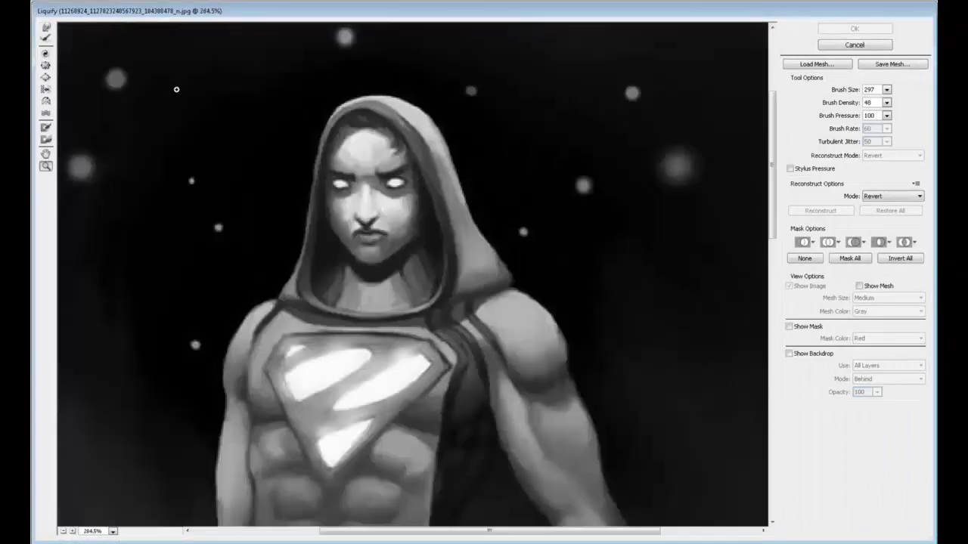
key(w)
click(886, 89)
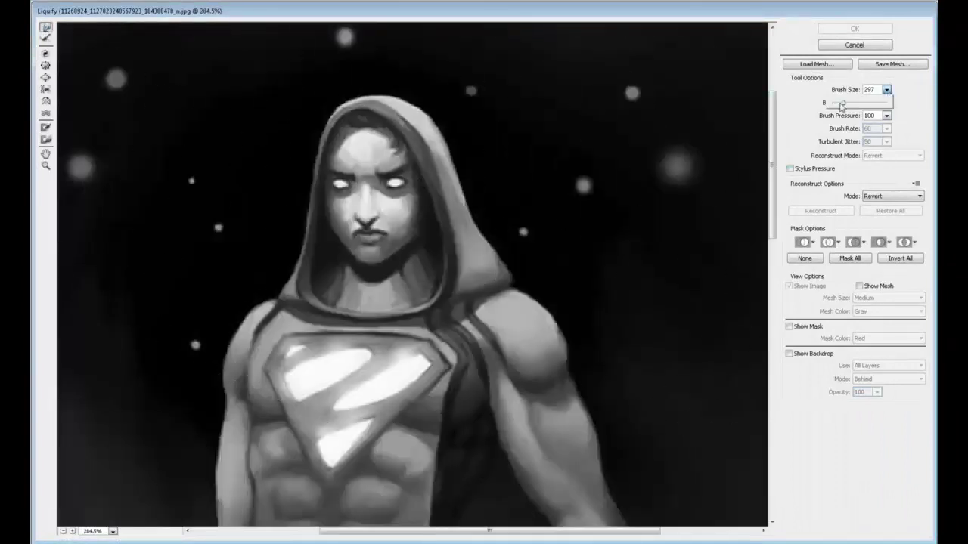
drag(840, 105, 834, 101)
key(bracketleft)
key(bracketleft)
key(bracketleft)
click(847, 43)
Show the three Superman reference layers one after another to study their floating poses, and hide them to see the painting
click(815, 416)
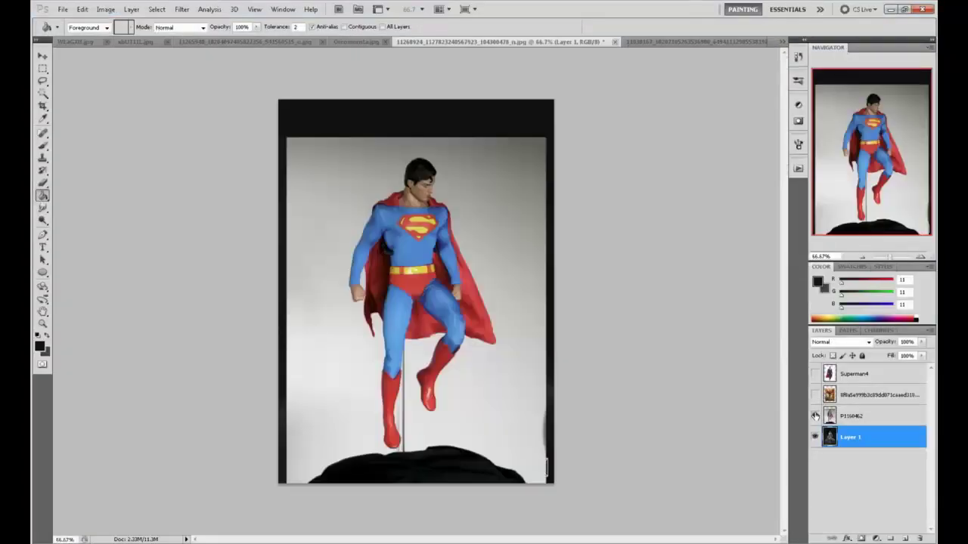
click(814, 394)
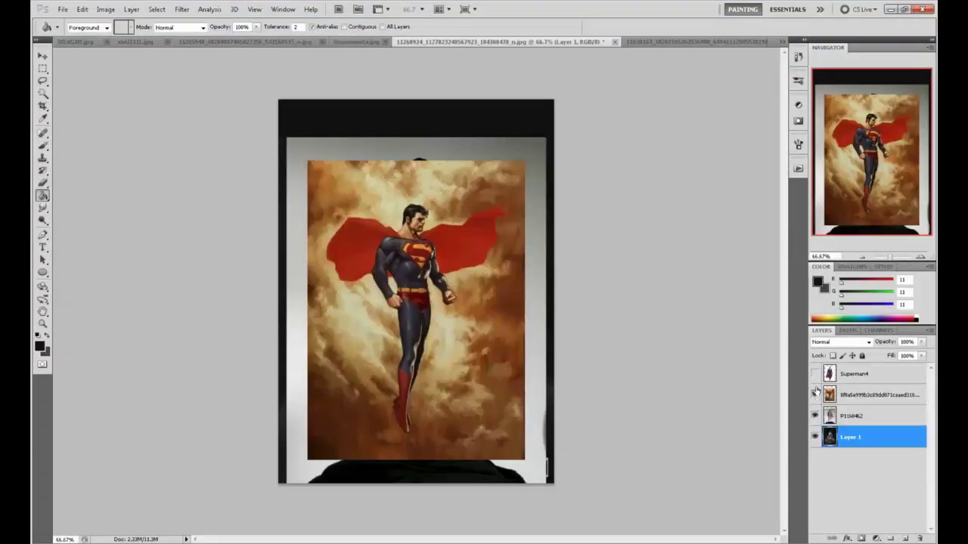
click(815, 374)
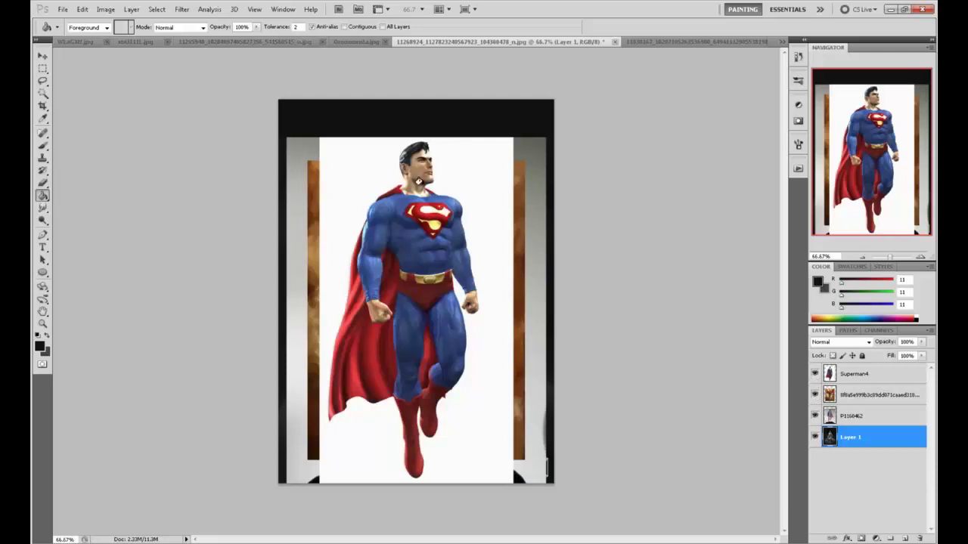
click(814, 374)
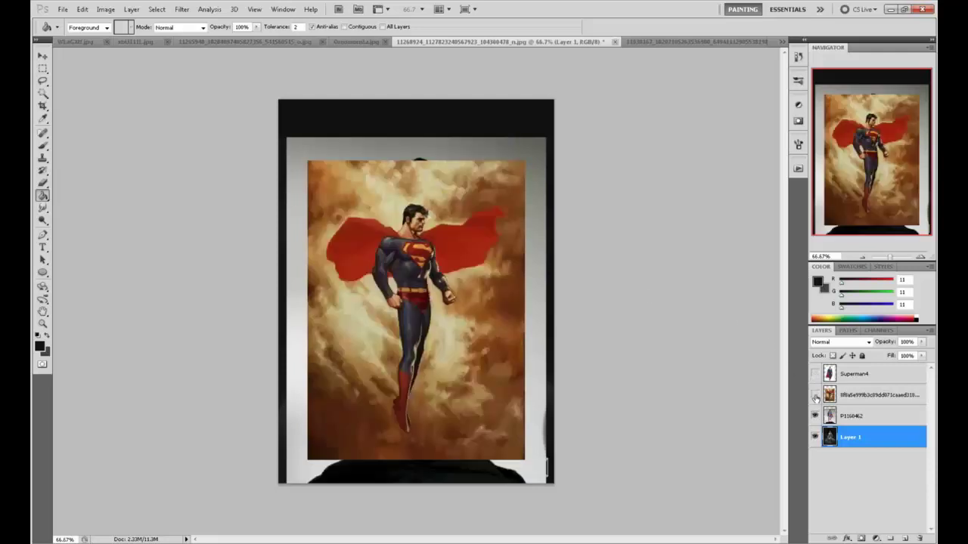
click(815, 395)
click(814, 415)
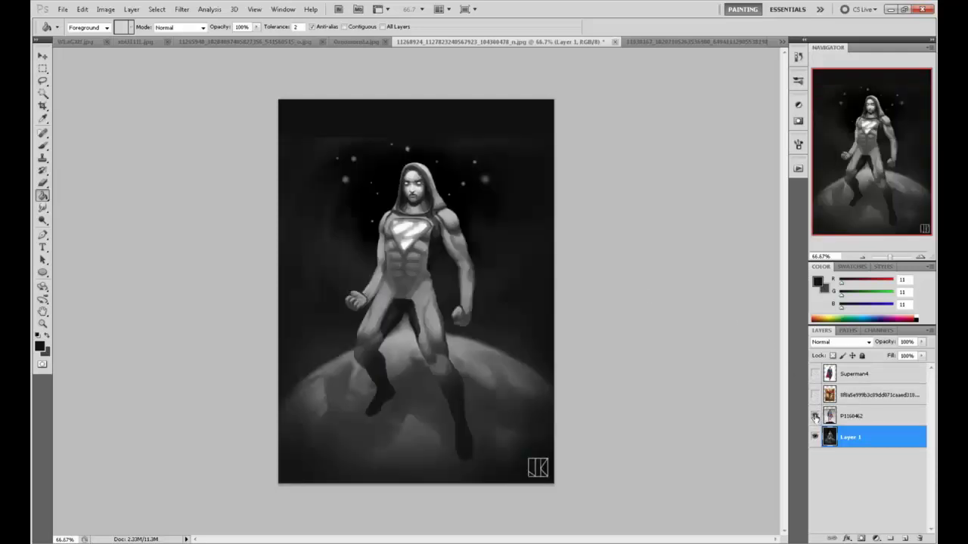
Toggle the Superman4 layer repeatedly over the other two references to compare their leg poses, and hide all three layers
click(814, 416)
click(814, 395)
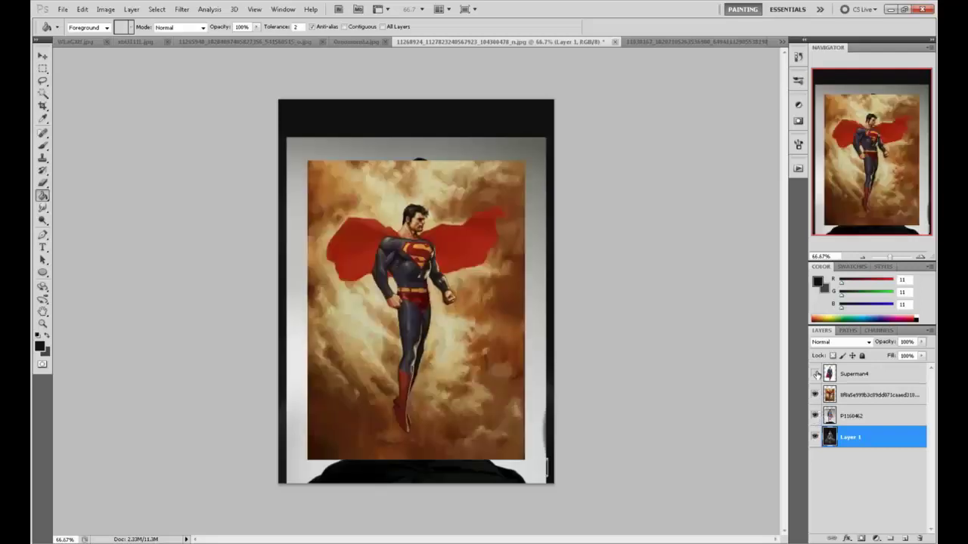
click(814, 375)
click(814, 375)
click(814, 375)
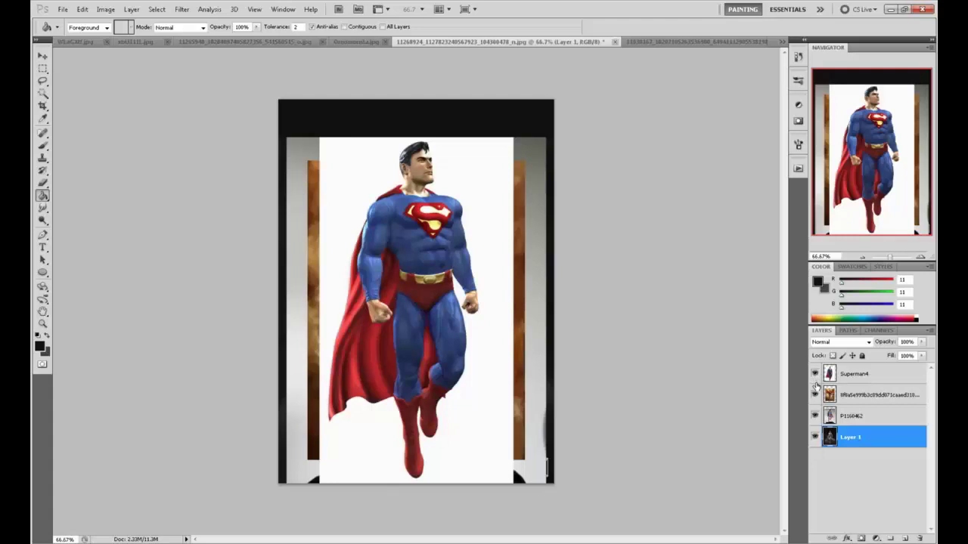
click(814, 374)
click(815, 374)
click(814, 374)
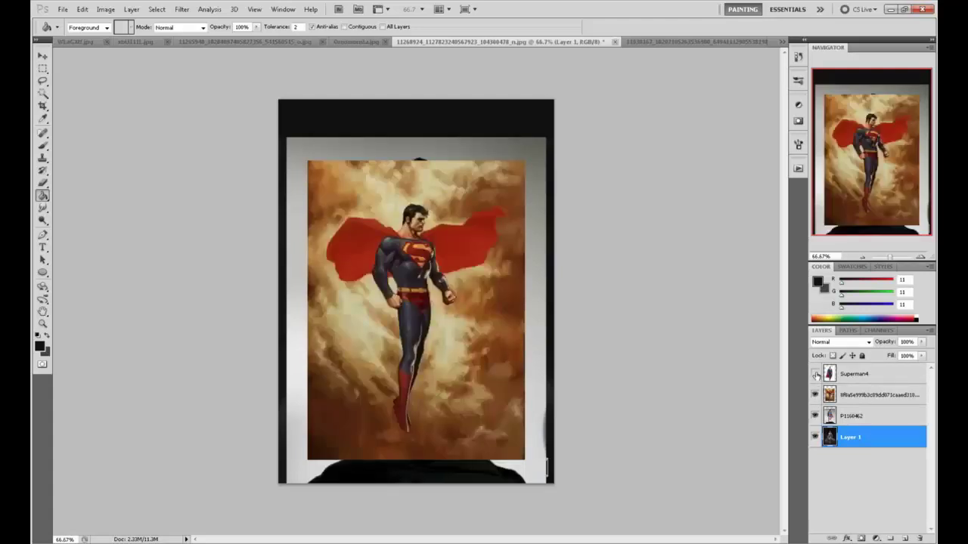
click(814, 374)
click(815, 394)
click(814, 374)
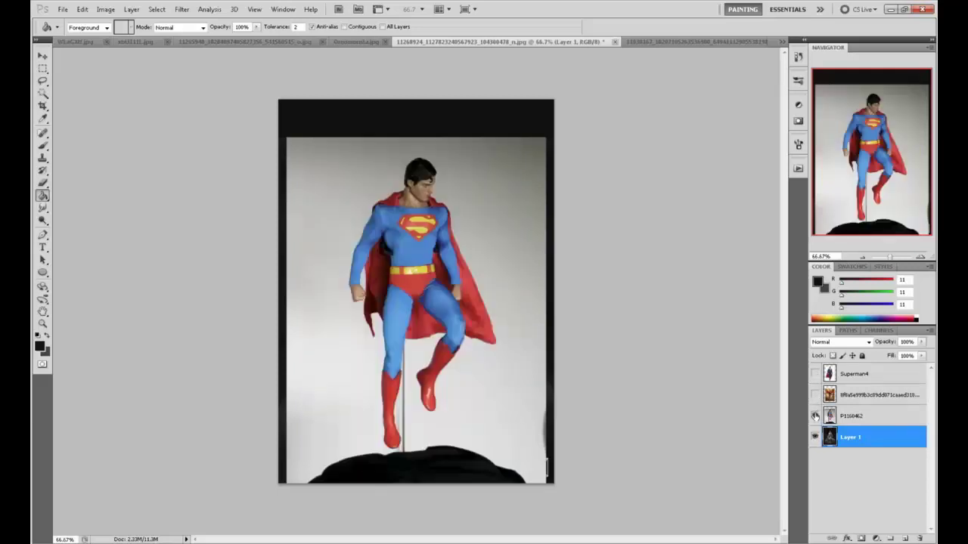
click(815, 416)
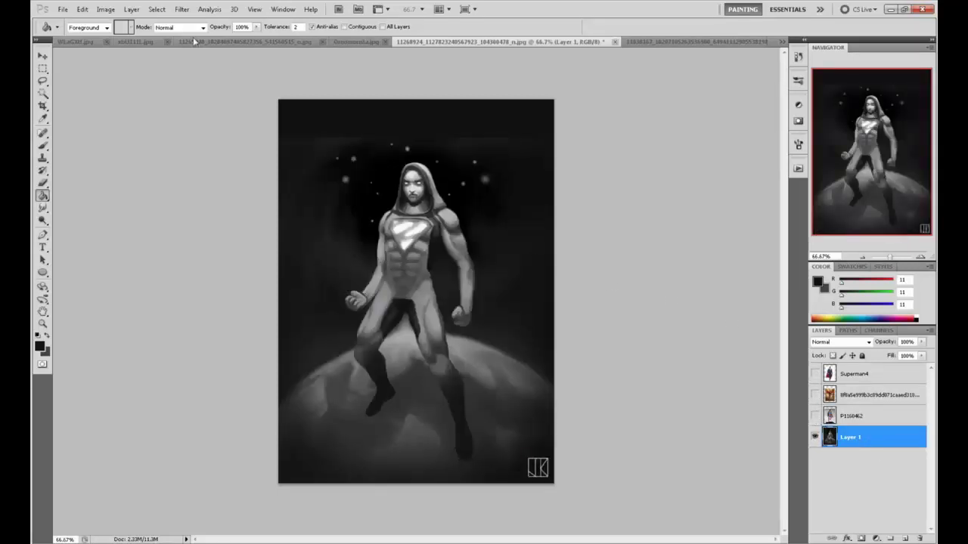
Open the Liquify filter on the merged painting and warp the figure's upper body with Forward Warp at brush size 85
click(182, 9)
click(209, 76)
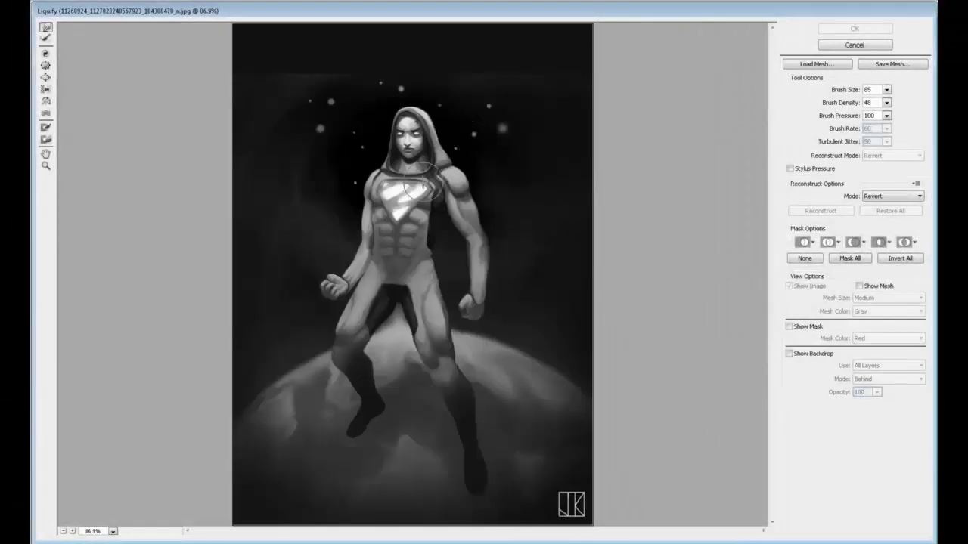
key(ctrl+plus)
key(ctrl+plus)
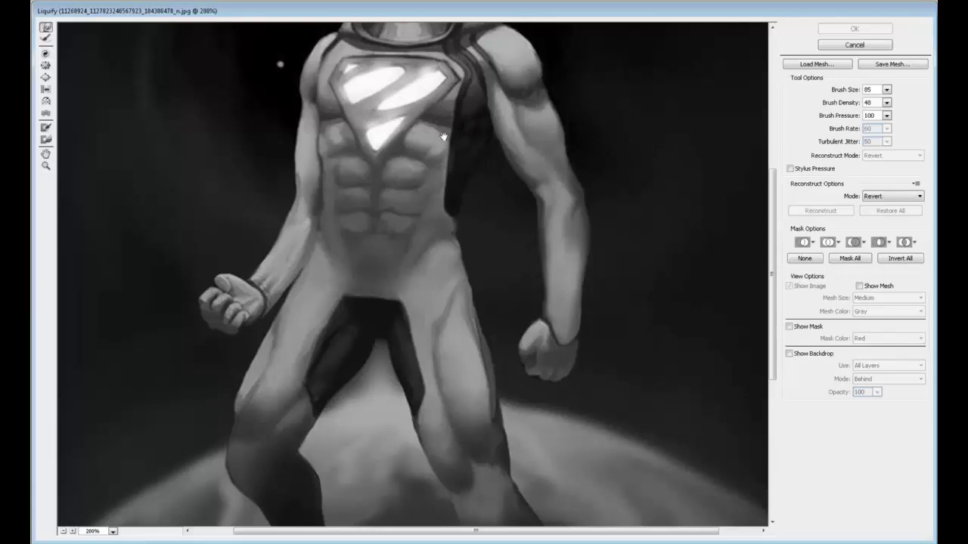
scroll(475, 162, up, 4)
mouse_move(378, 129)
mouse_down()
mouse_move(442, 123)
mouse_move(409, 148)
mouse_up()
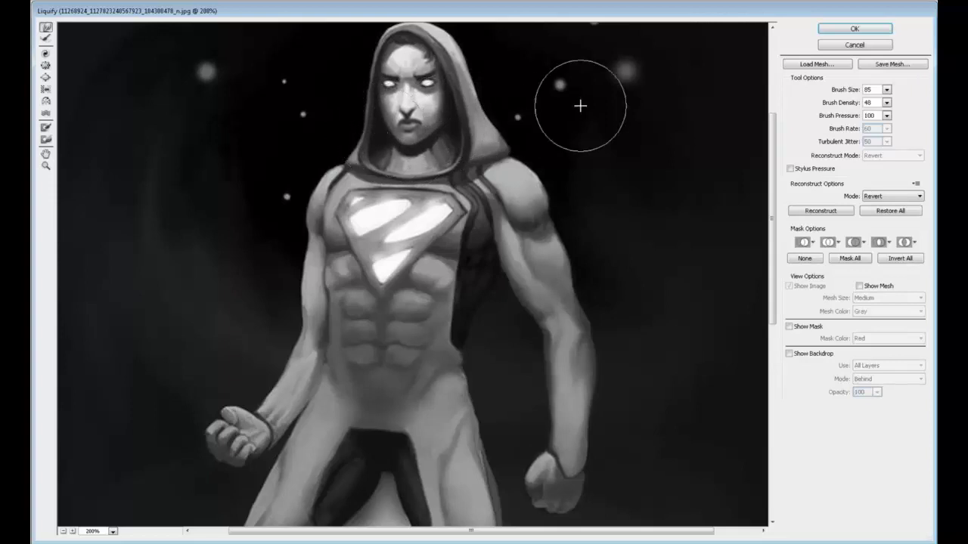
Reshape the hooded face with Forward Warp, using brush size 76 and a finer size of 38
click(886, 89)
click(835, 104)
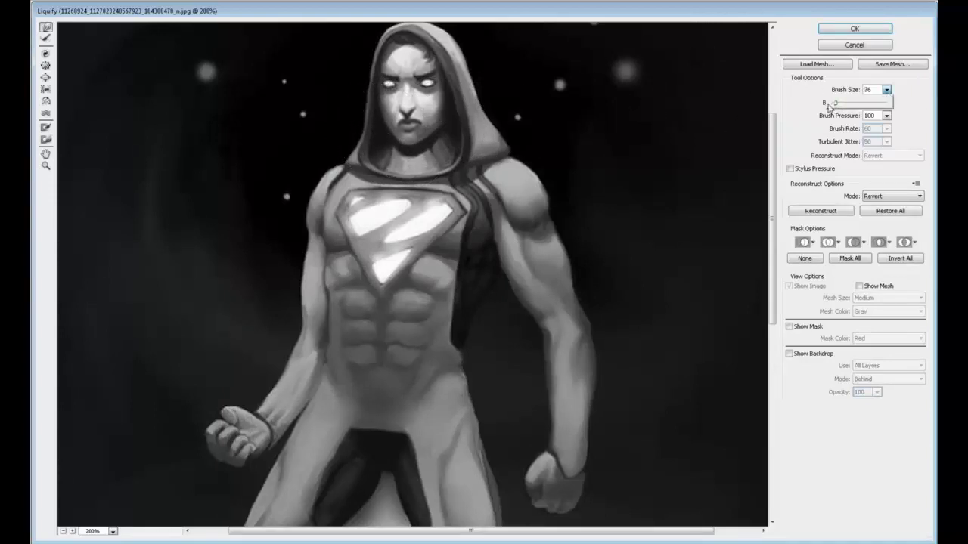
click(406, 119)
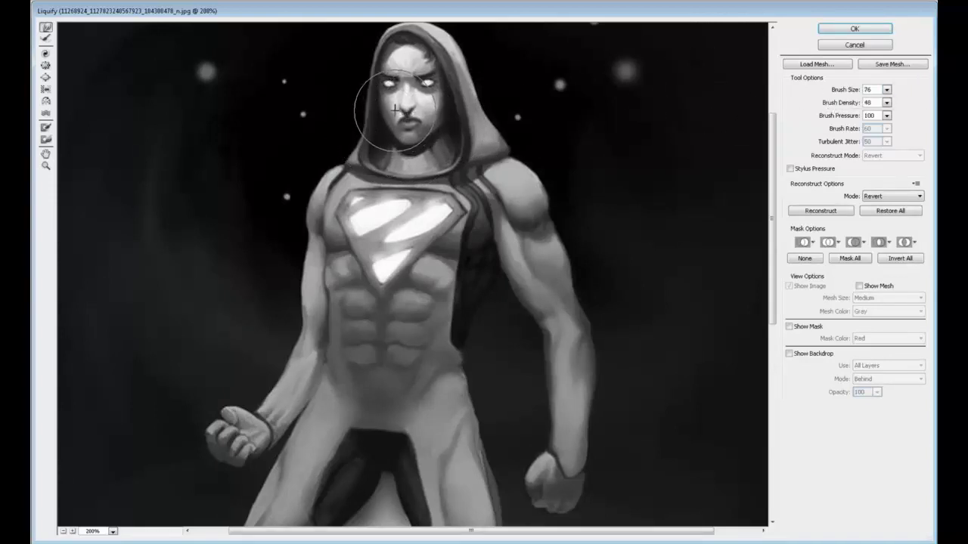
key(bracketleft)
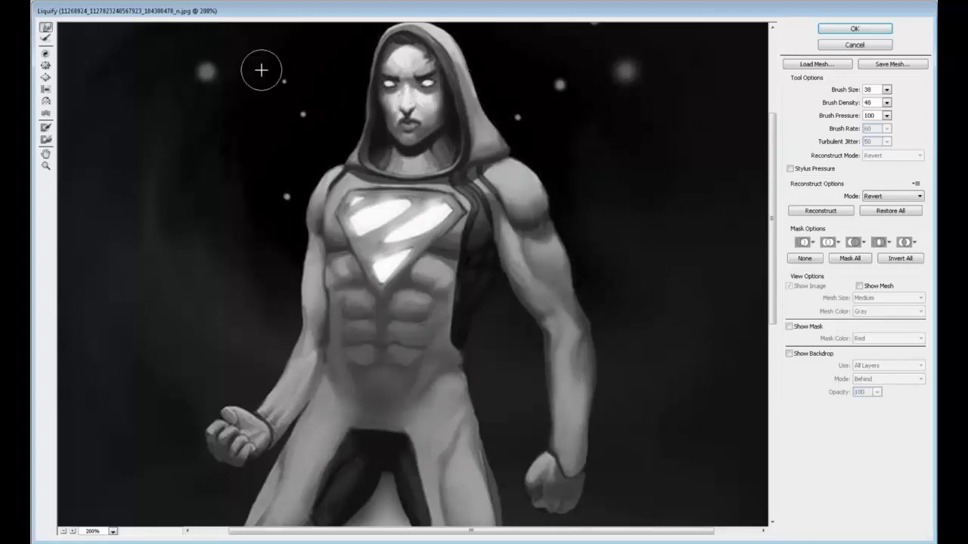
Shrink the face's eyes and mouth with the Pucker tool at brush size 62
click(46, 66)
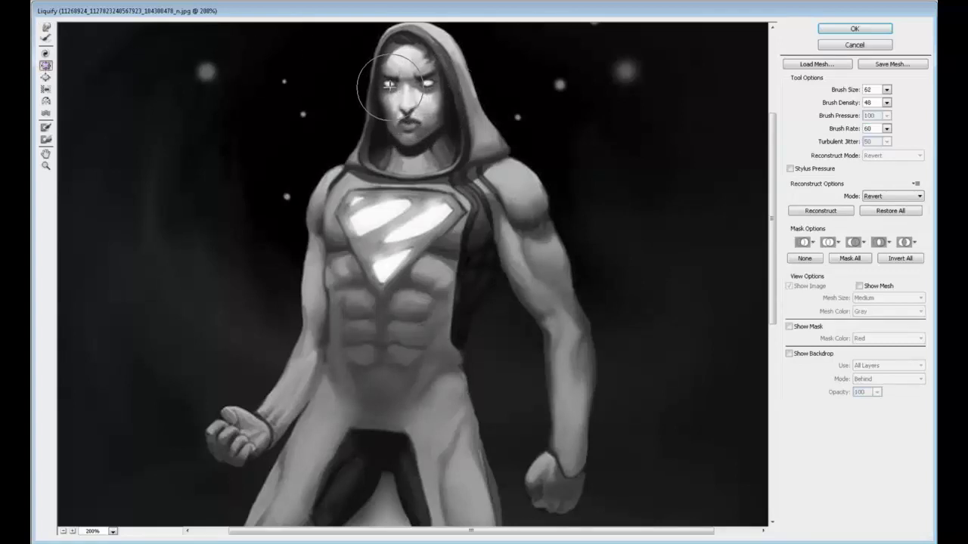
click(425, 85)
click(391, 87)
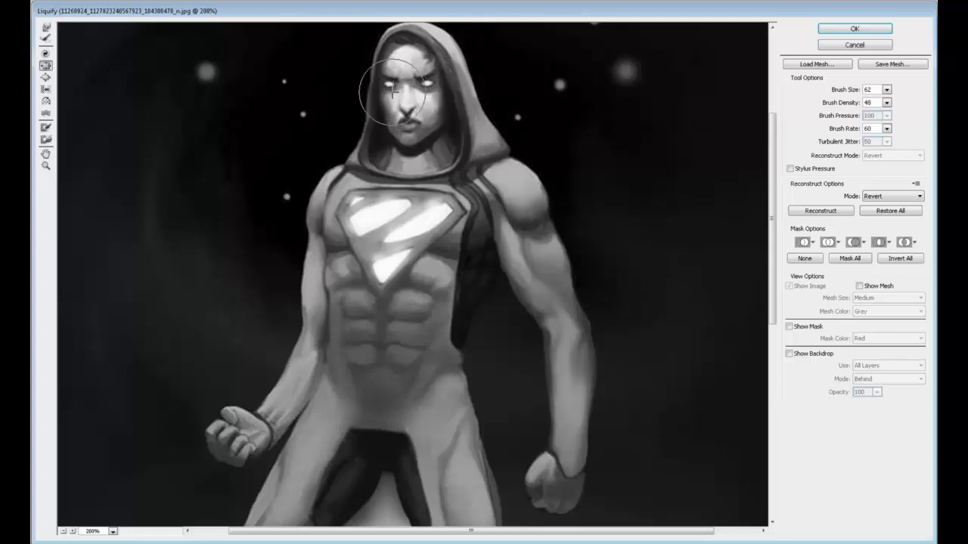
click(408, 122)
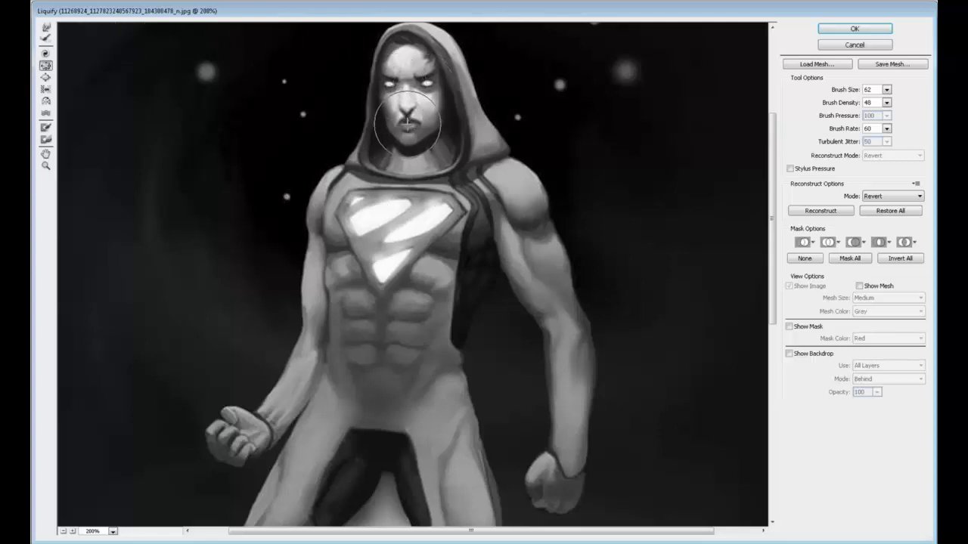
click(414, 125)
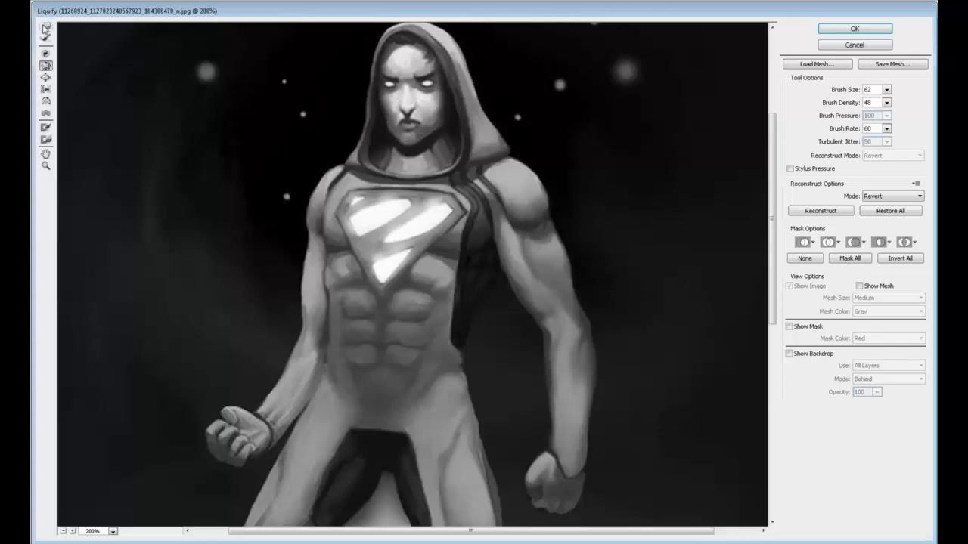
Refine the mouth and facial contours with Forward Warp, using brush size 28 and enlarging it to 54
click(46, 29)
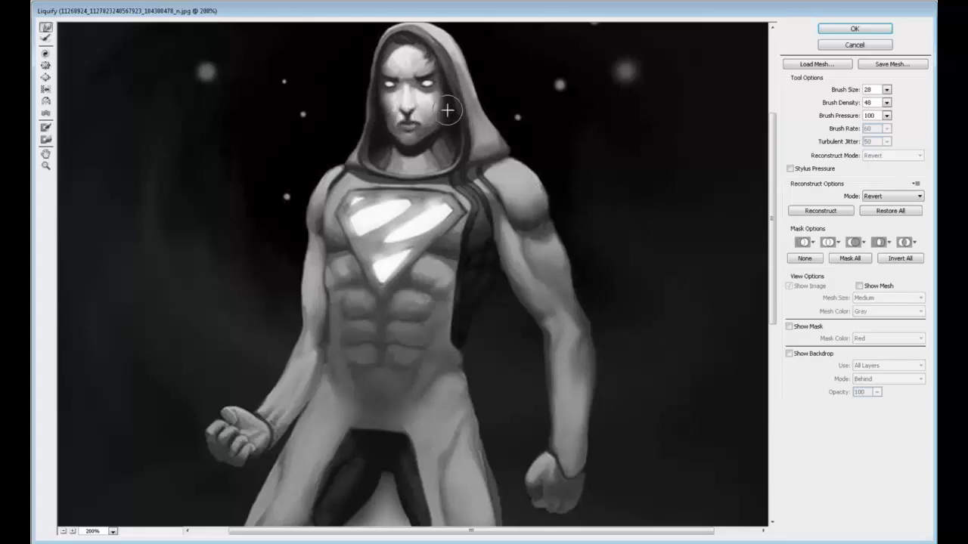
key(bracketright)
key(bracketright)
key(bracketright)
key(bracketright)
key(bracketright)
key(bracketright)
key(bracketright)
key(bracketright)
key(bracketright)
key(bracketright)
key(bracketright)
key(bracketright)
key(bracketright)
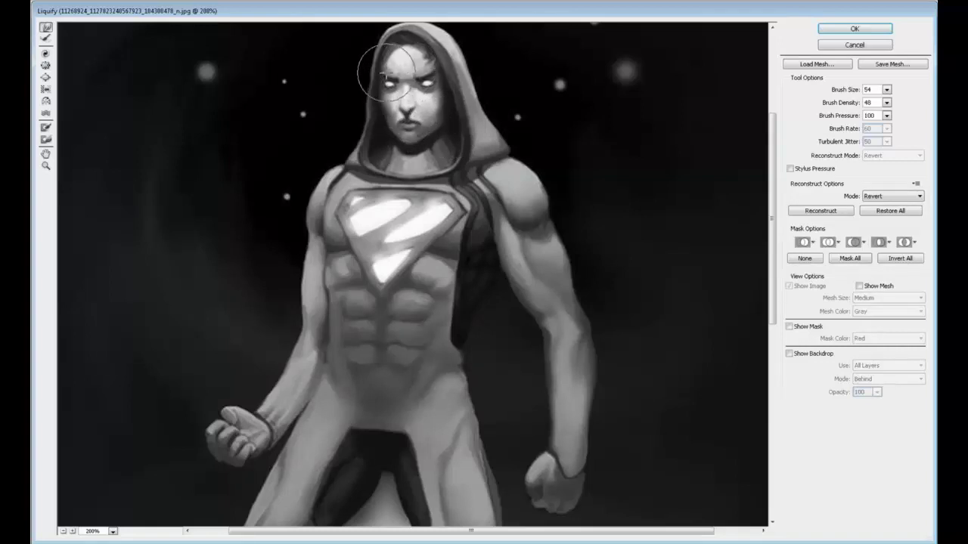
Reduce the Forward Warp brush size to 22 and adjust small details around the eyes and edge of the face
click(887, 90)
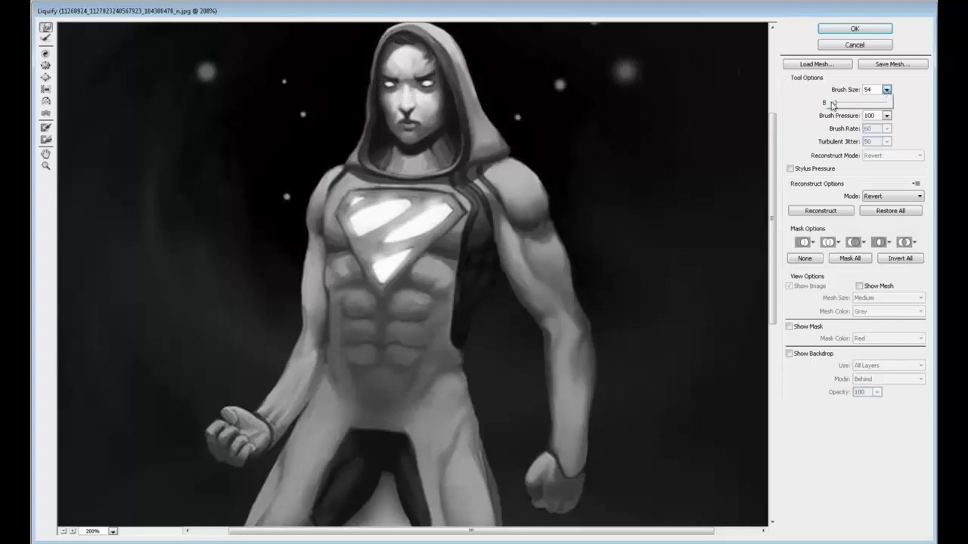
drag(836, 103, 834, 103)
key(bracketleft)
key(bracketleft)
key(bracketleft)
key(bracketleft)
key(bracketleft)
key(bracketleft)
key(bracketleft)
key(bracketleft)
key(bracketleft)
key(bracketleft)
key(bracketleft)
click(375, 83)
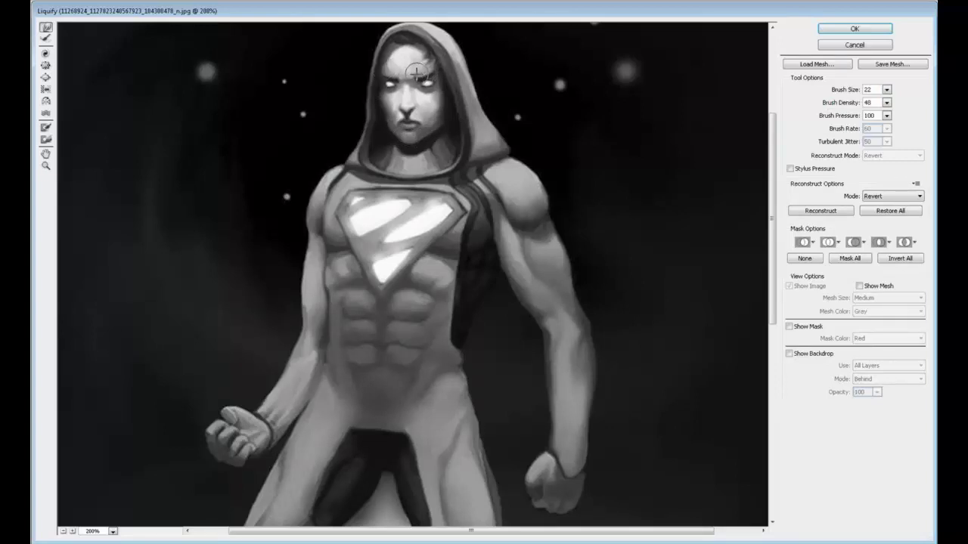
Apply the Liquify reshaping of the hooded face to Layer 1
click(855, 28)
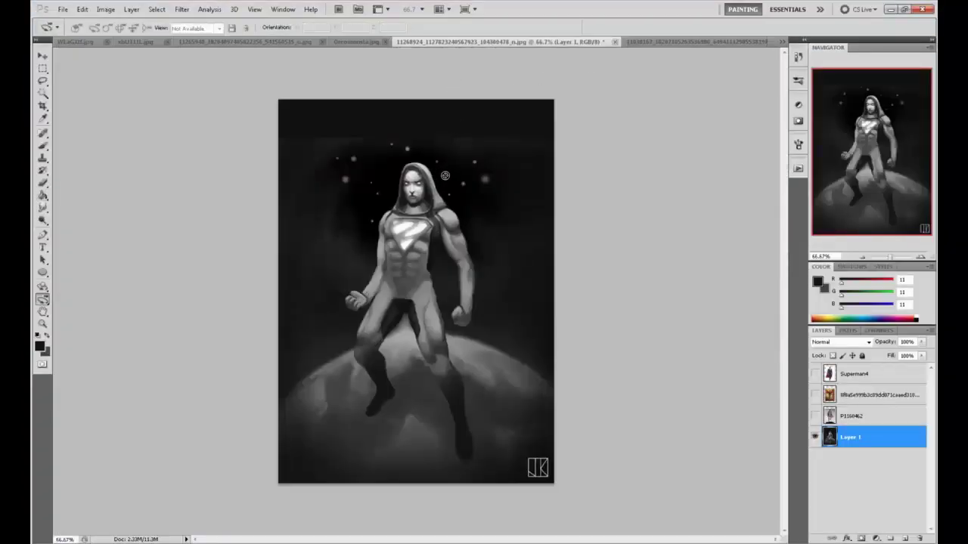
key(ctrl+plus)
key(ctrl+plus)
drag(503, 145, 473, 310)
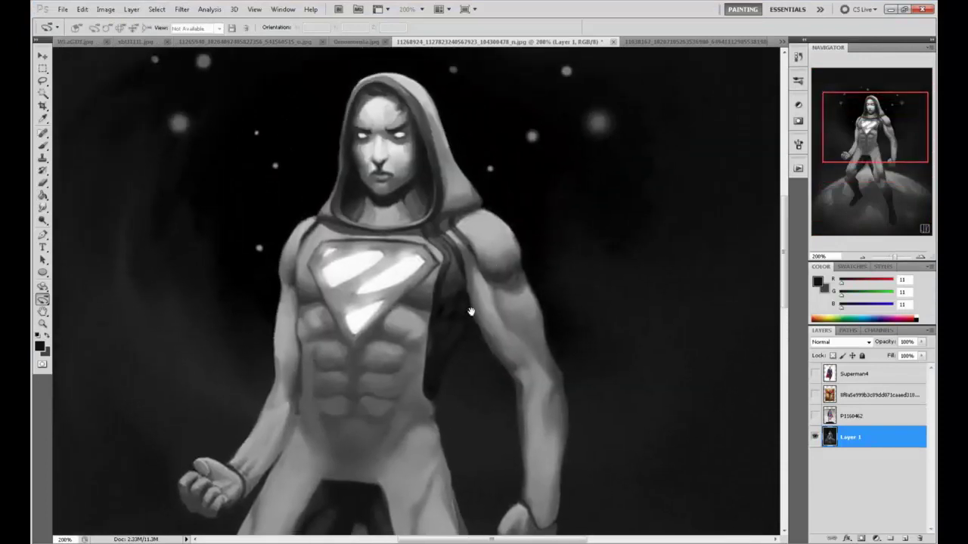
Compare the face before and after the Liquify edit by repeatedly undoing and redoing it
key(ctrl+z)
key(ctrl+z)
key(ctrl+z)
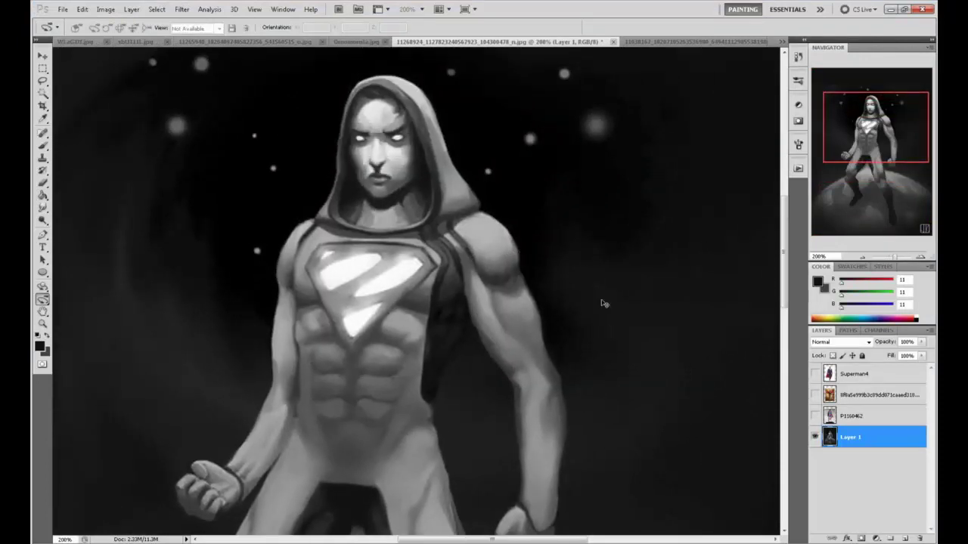
key(ctrl+z)
key(ctrl+z)
key(ctrl+z)
key(ctrl+z)
key(ctrl+z)
key(ctrl+z)
key(ctrl+z)
key(ctrl+z)
key(ctrl+z)
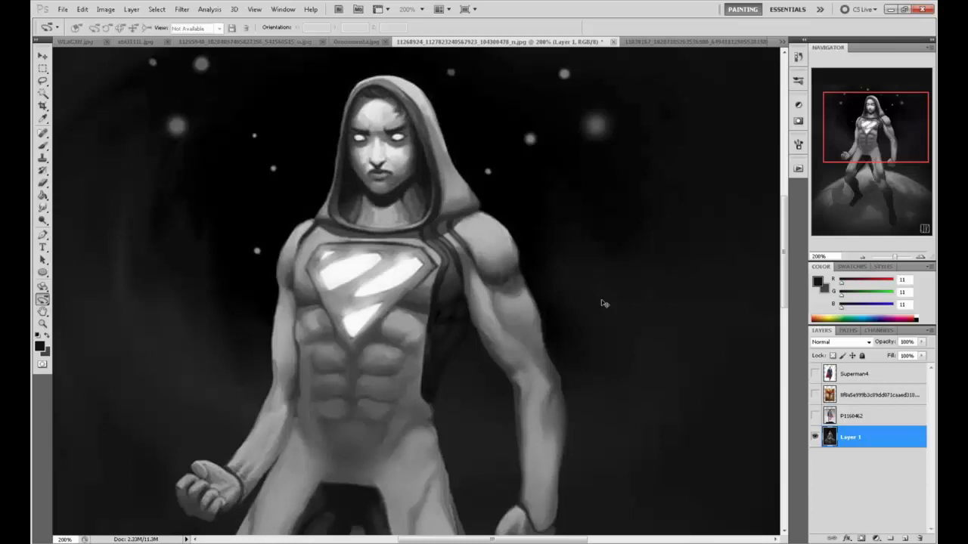
key(ctrl+z)
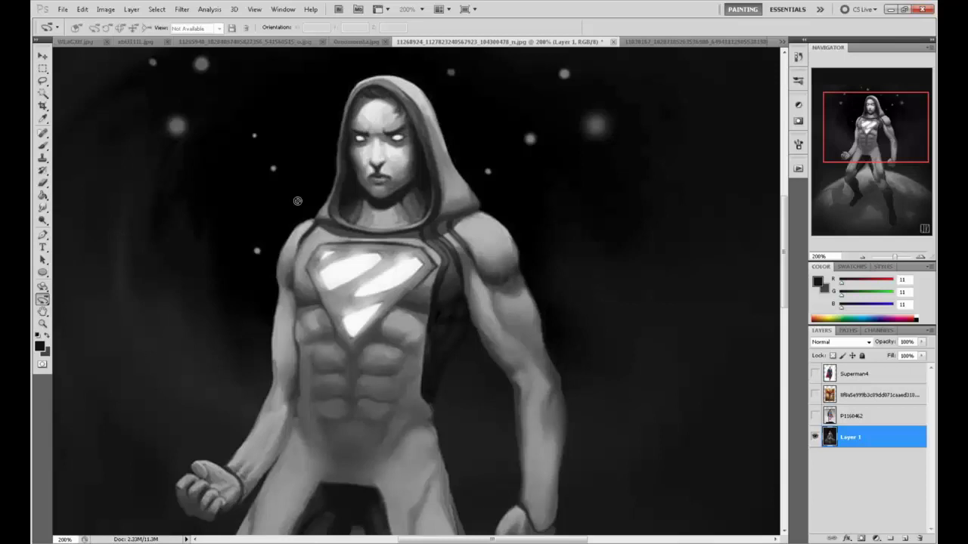
Nudge the edge of the hood with Liquify's Forward Warp at brush size 50 and apply it
click(182, 9)
click(202, 77)
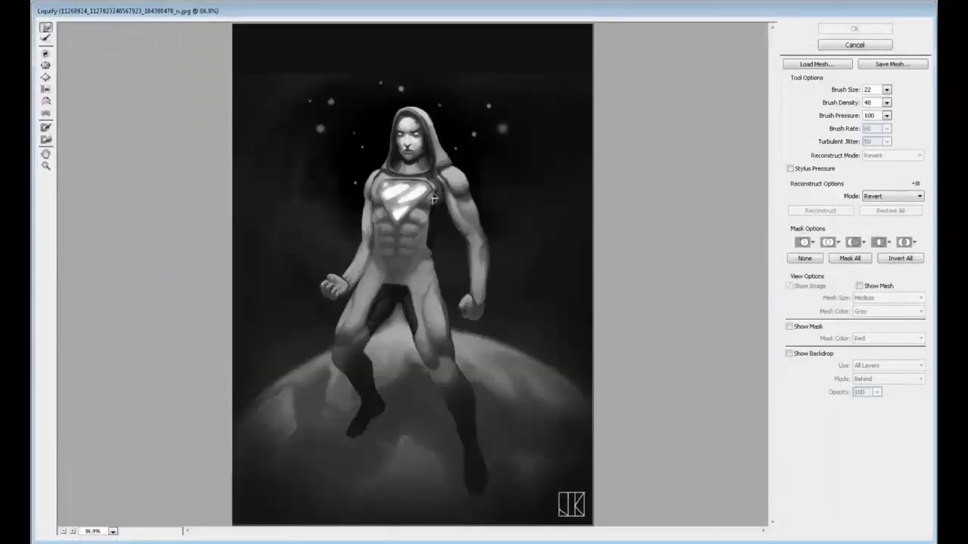
key(bracketright)
key(bracketright)
key(bracketright)
key(bracketright)
key(bracketright)
key(bracketright)
key(bracketright)
key(bracketright)
key(bracketright)
key(bracketright)
key(bracketright)
key(bracketright)
key(bracketright)
key(bracketright)
drag(390, 151, 401, 154)
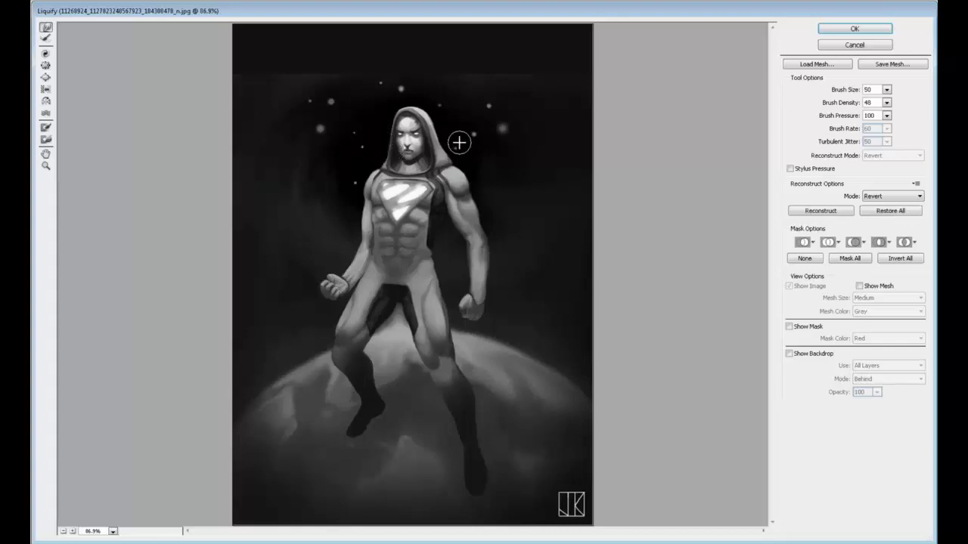
key(Return)
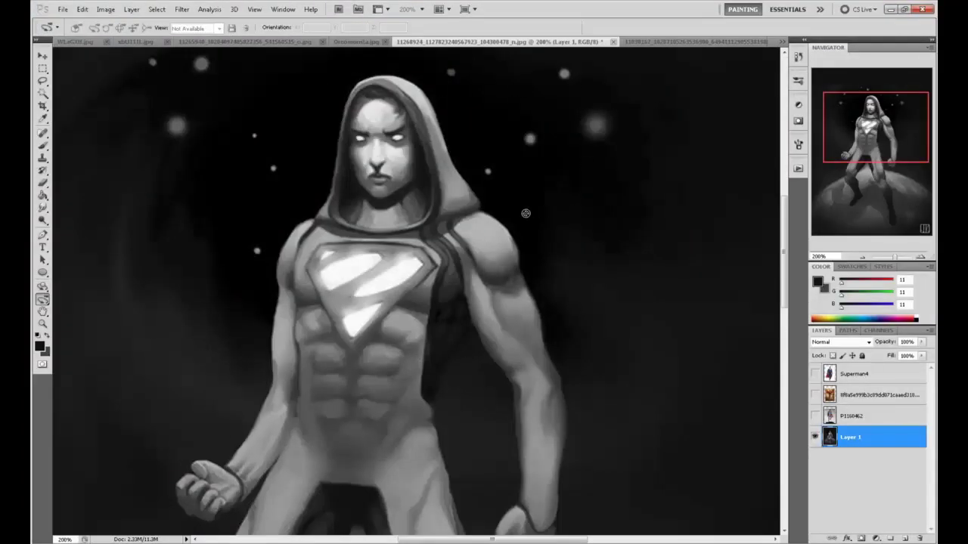
Push the top of the hood slightly upward with Liquify's Forward Warp at brush size 82 and apply it
click(182, 9)
click(199, 73)
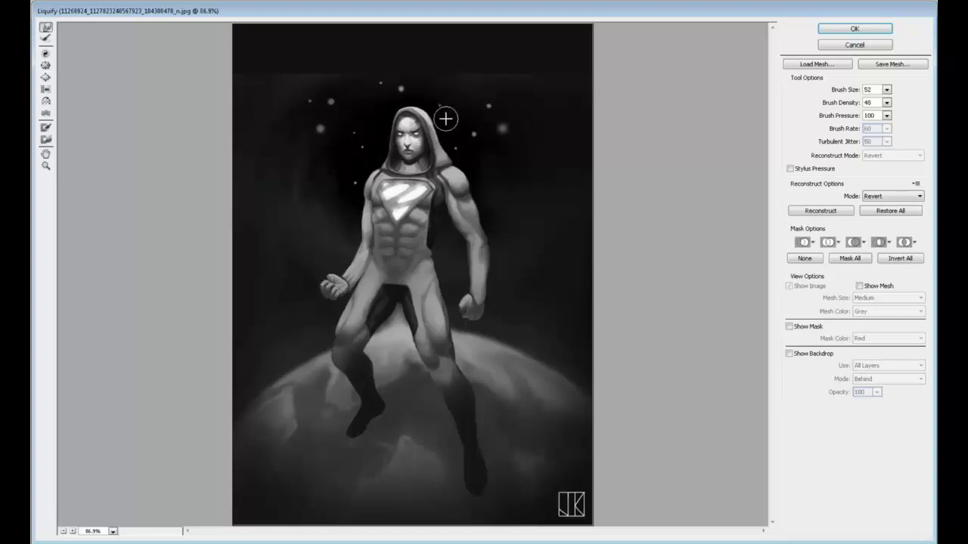
key(bracketright)
key(bracketright)
key(bracketright)
key(bracketright)
key(bracketright)
key(bracketright)
key(bracketright)
key(bracketright)
key(bracketright)
key(bracketright)
key(bracketright)
key(bracketright)
key(bracketright)
key(bracketright)
key(bracketright)
key(bracketright)
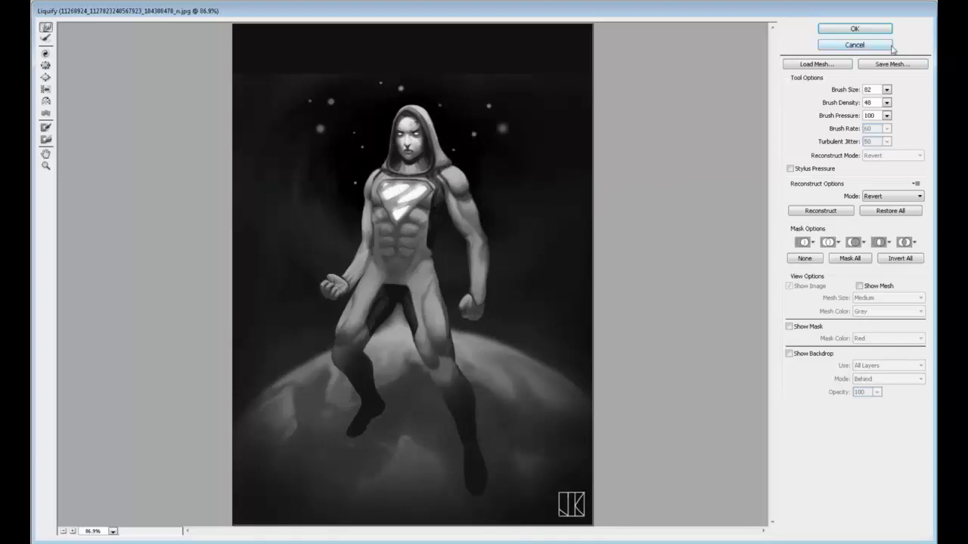
click(854, 28)
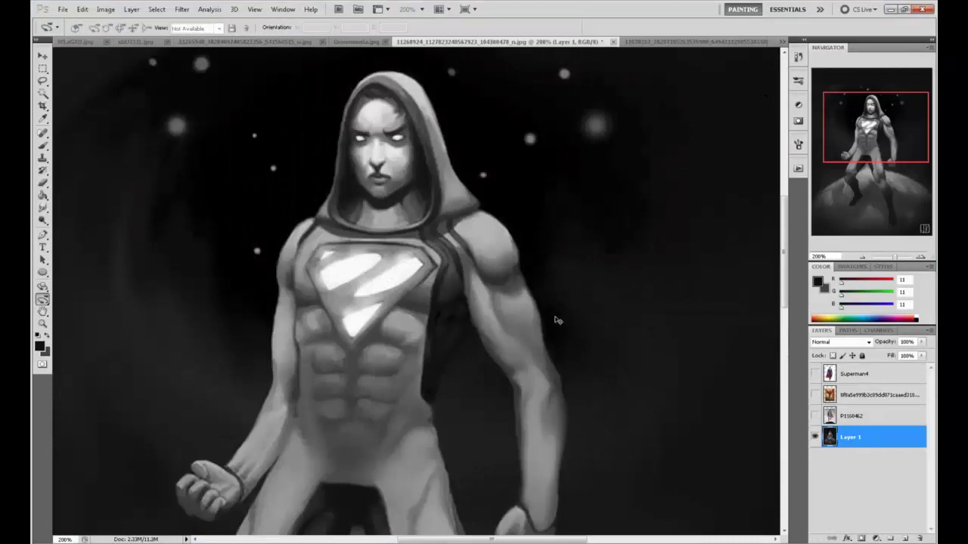
Set the Brush to red (255, 11, 11) at 100% opacity and add a new layer above Layer 1
key(ctrl+minus)
drag(515, 301, 529, 154)
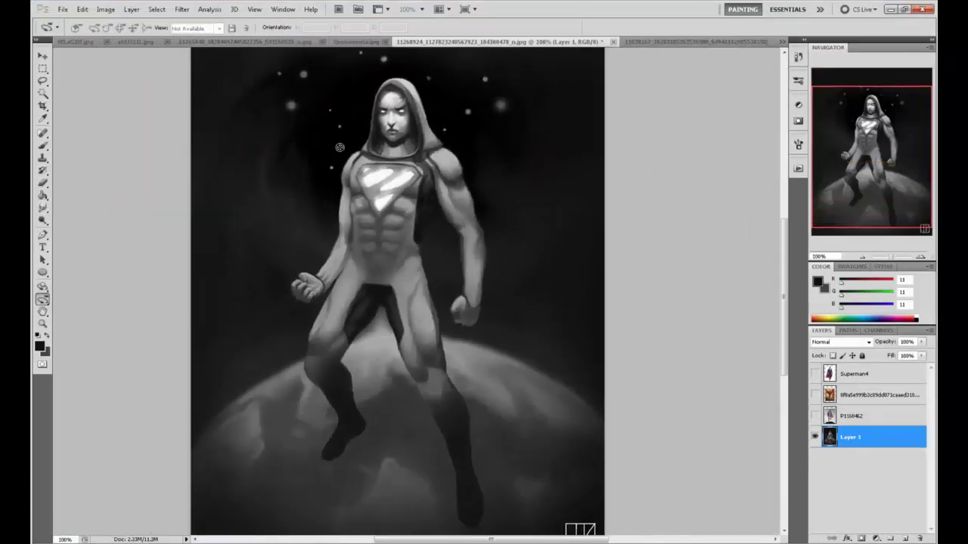
drag(878, 286, 895, 286)
key(b)
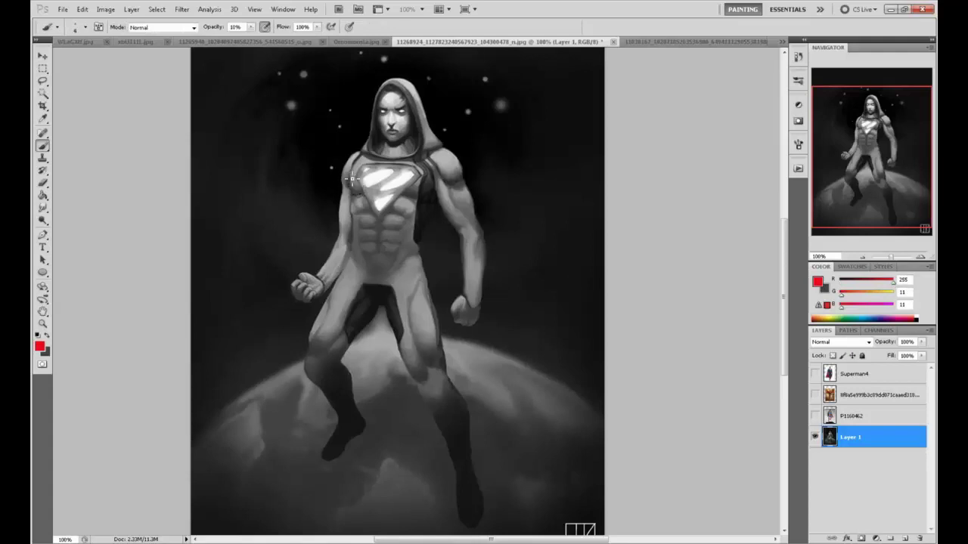
click(250, 26)
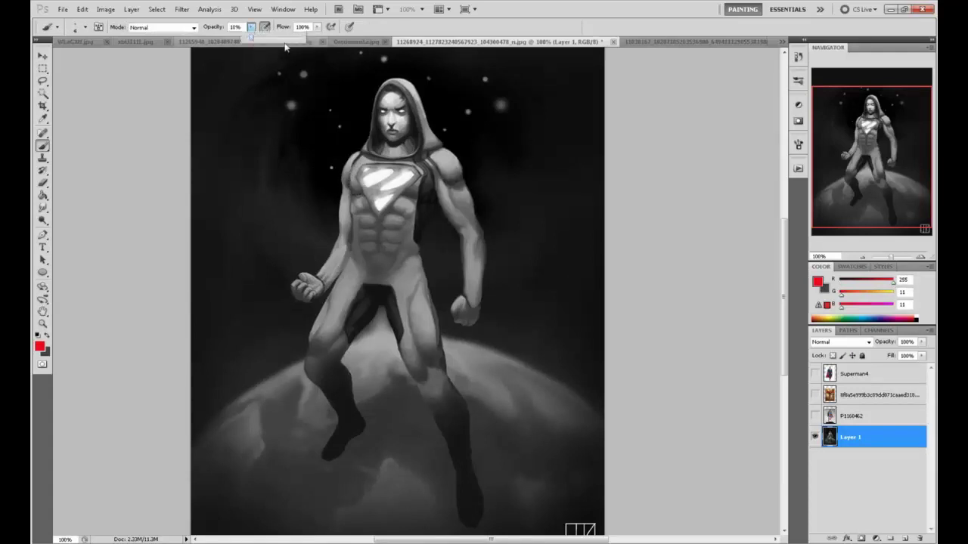
click(280, 47)
click(251, 27)
drag(251, 38, 305, 39)
click(700, 220)
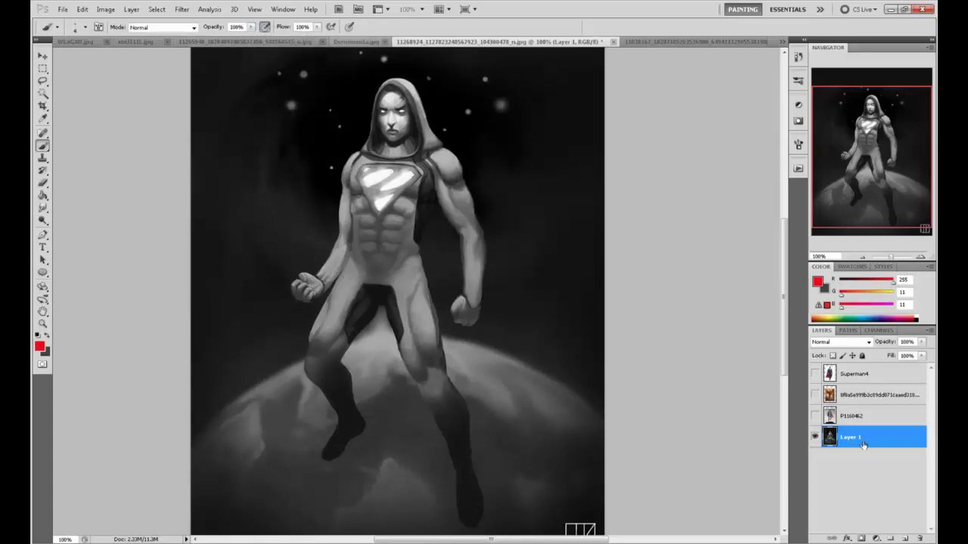
click(905, 538)
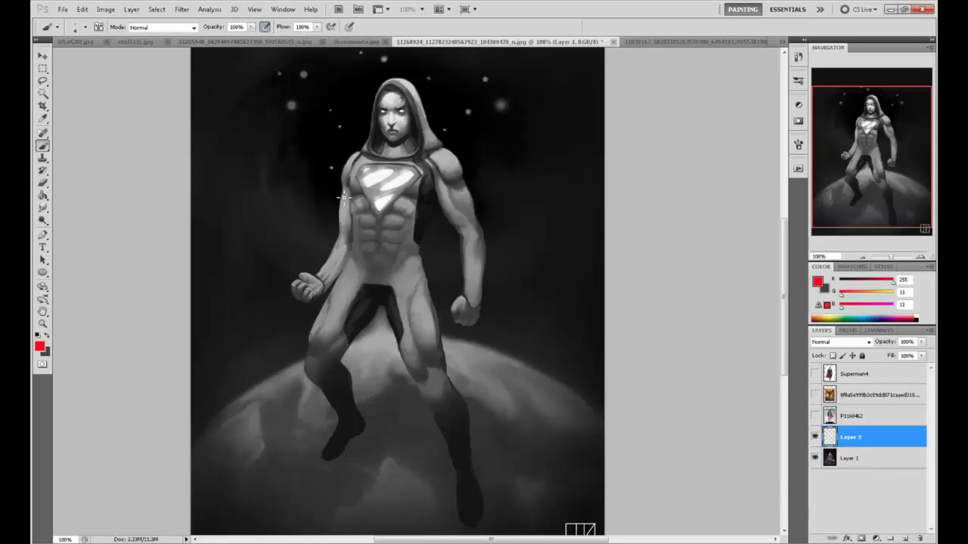
Sketch red guide lines over the figure's right arm to show a more bent elbow and lowered forearm
drag(301, 246, 298, 313)
key(ctrl+z)
mouse_move(349, 178)
mouse_down()
mouse_move(321, 238)
mouse_move(319, 228)
mouse_move(312, 301)
mouse_move(294, 292)
mouse_move(320, 272)
mouse_move(313, 296)
mouse_move(339, 289)
mouse_move(320, 312)
mouse_up()
mouse_move(343, 174)
mouse_down()
mouse_move(317, 226)
mouse_move(328, 239)
mouse_move(311, 269)
mouse_move(313, 308)
mouse_up()
drag(332, 236, 320, 287)
Sketch two pairs of angled red arm-pose diagrams with circles for fists beside the figure
mouse_move(516, 90)
mouse_down()
mouse_move(484, 134)
mouse_move(507, 191)
mouse_up()
drag(569, 93, 573, 176)
drag(508, 183, 522, 199)
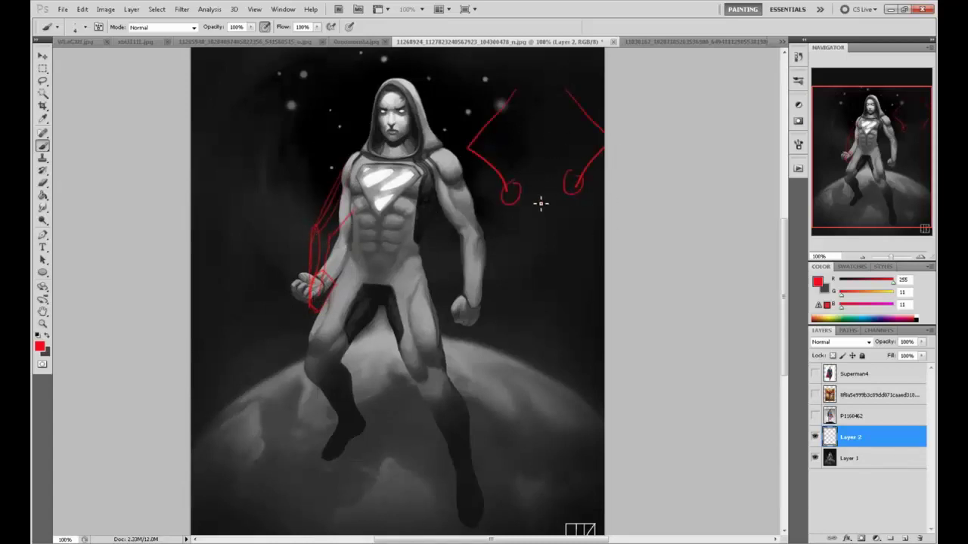
mouse_move(527, 220)
mouse_down()
mouse_move(512, 306)
mouse_move(461, 280)
mouse_up()
drag(573, 227, 605, 266)
mouse_move(605, 281)
mouse_down()
mouse_move(568, 335)
mouse_move(563, 324)
mouse_up()
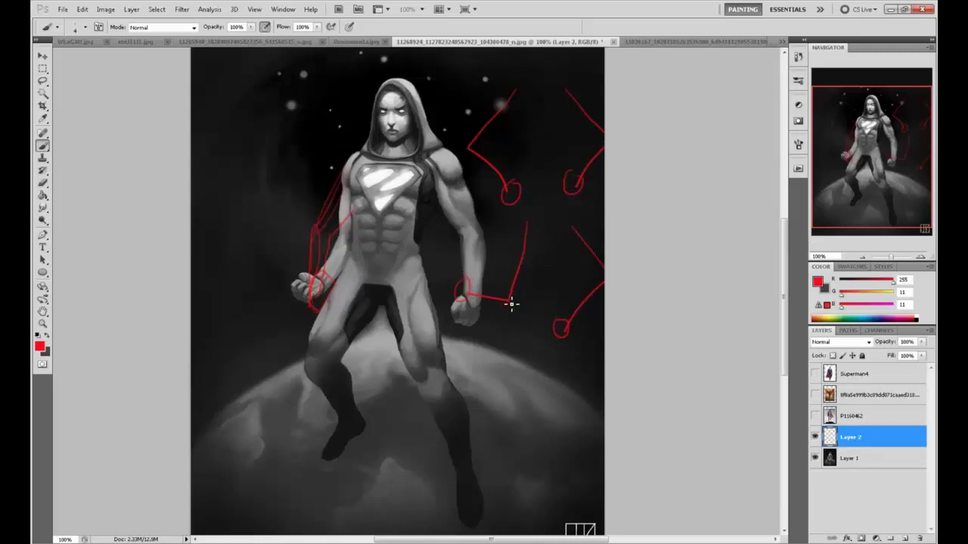
mouse_move(534, 307)
mouse_down()
mouse_move(459, 306)
mouse_move(542, 315)
mouse_move(529, 313)
mouse_move(551, 304)
mouse_up()
key(ctrl+alt+z)
key(ctrl+alt+z)
Strengthen the lines of the upper arm diagrams, and sketch and undo a double-headed arrow between the knees
mouse_move(582, 168)
mouse_down()
mouse_move(556, 187)
mouse_move(581, 181)
mouse_move(512, 210)
mouse_up()
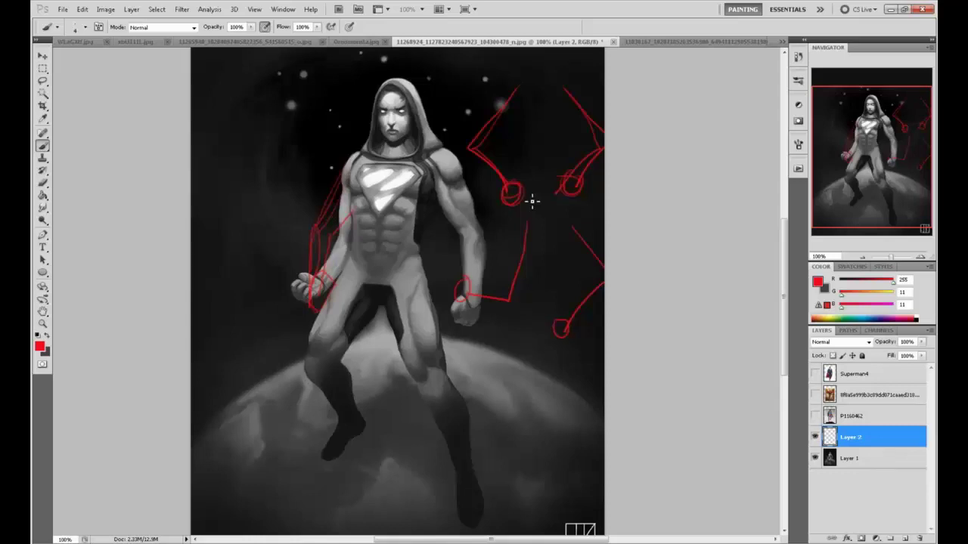
drag(478, 289, 511, 263)
key(ctrl+minus)
click(866, 457)
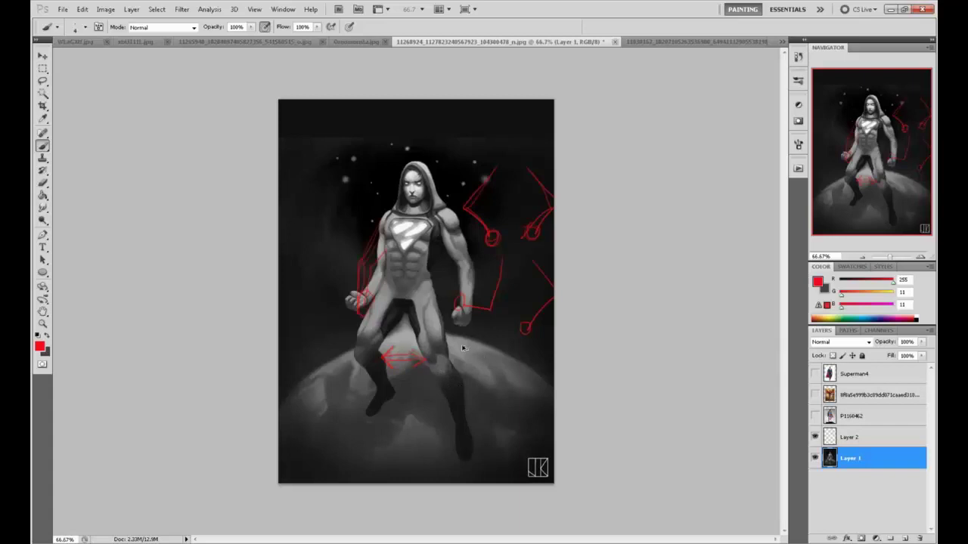
key(ctrl+z)
Select the figure's entire left leg, from hip to foot, on Layer 1 with the Lasso tool
key(l)
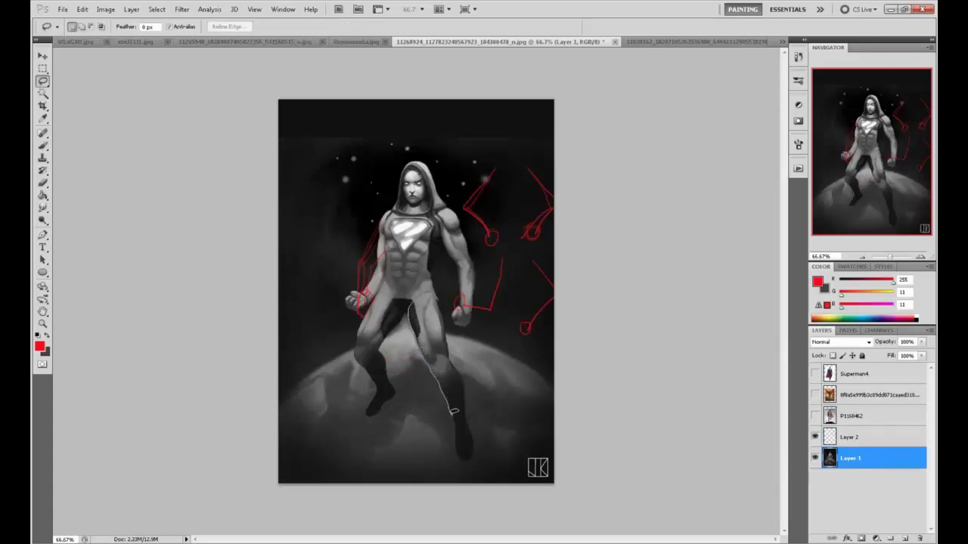
drag(467, 457, 466, 456)
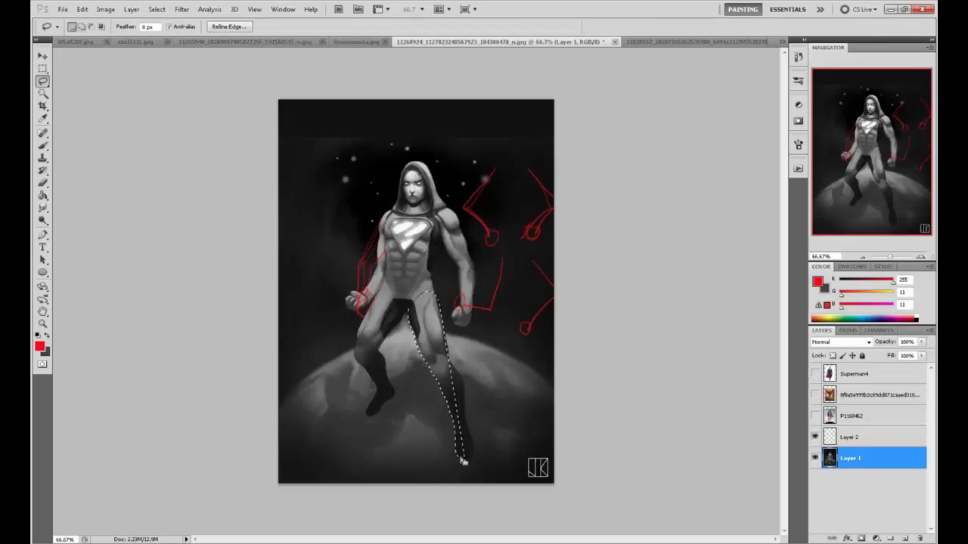
key(shift)
drag(476, 443, 477, 442)
key(ctrl+z)
key(shift)
key(alt)
key(shift)
drag(441, 298, 440, 296)
key(shift)
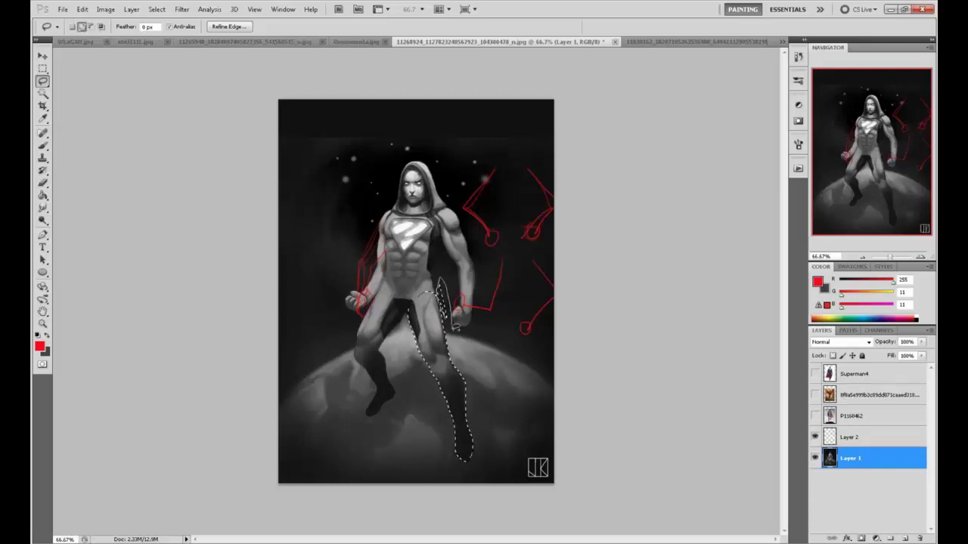
mouse_move(461, 330)
mouse_down()
mouse_move(441, 286)
mouse_move(451, 327)
mouse_move(440, 287)
mouse_up()
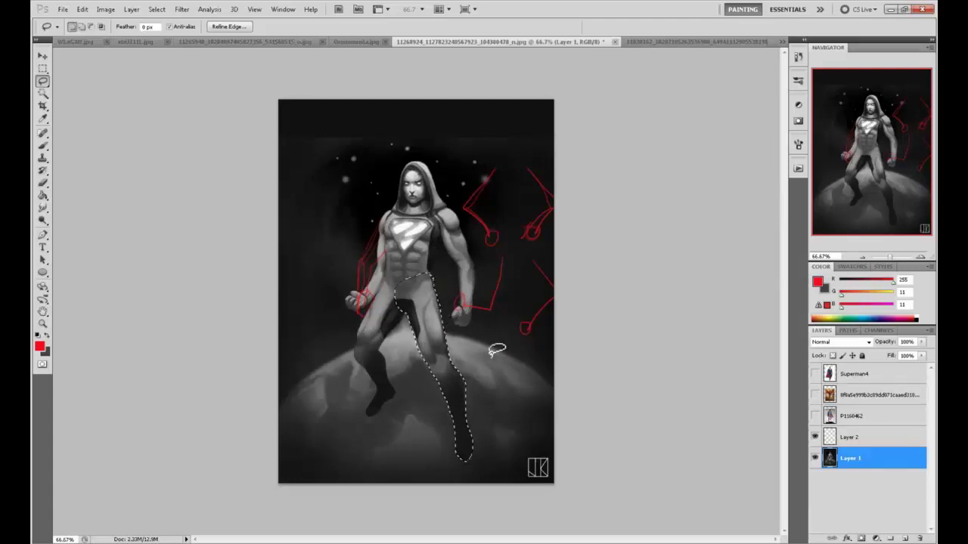
Cut the selected leg onto its own layer and rotate it 6.88° inward toward the other leg
key(ctrl+x)
key(ctrl+v)
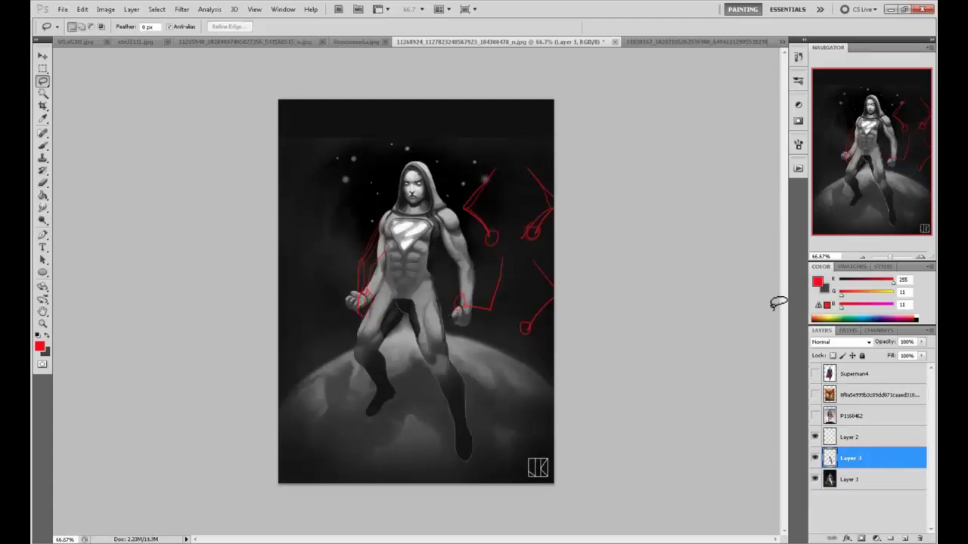
key(v)
drag(438, 262, 451, 263)
drag(434, 315, 426, 315)
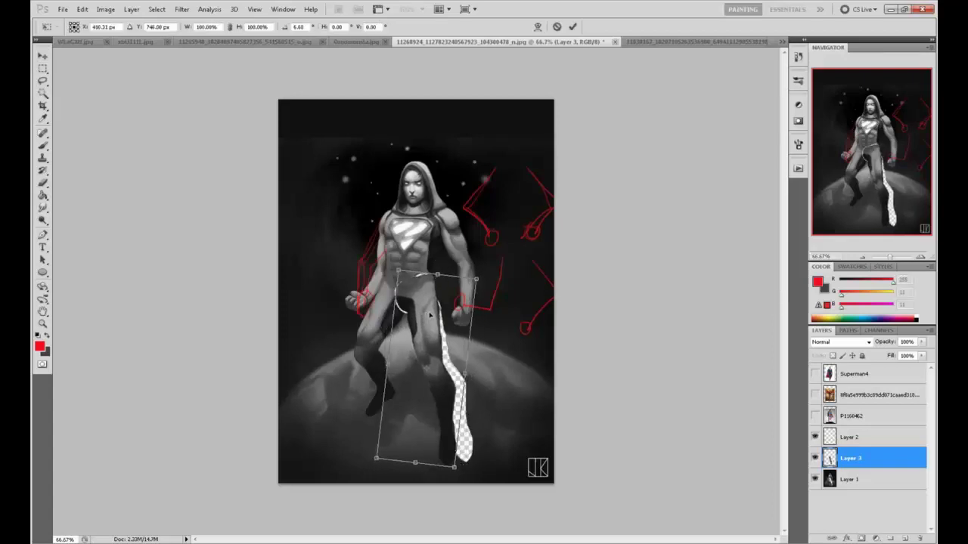
click(573, 27)
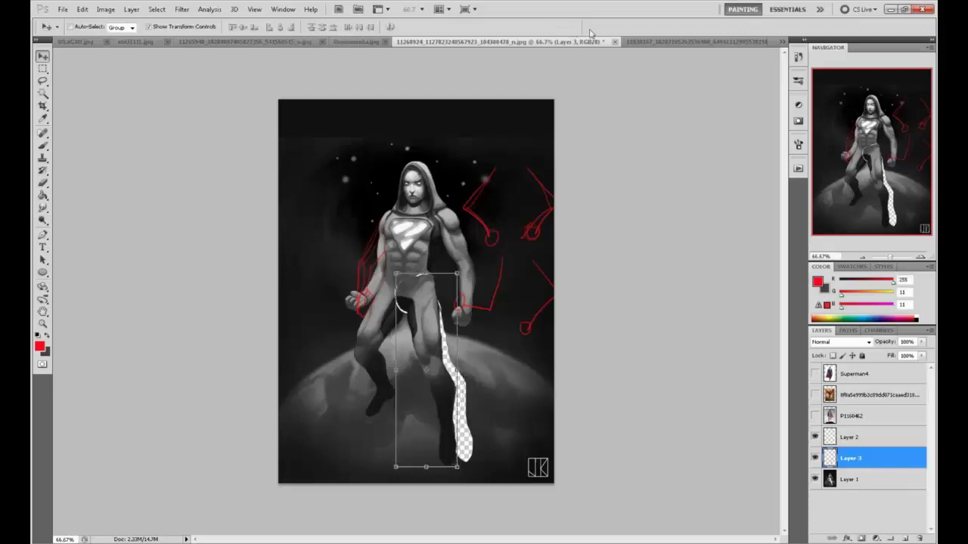
Add a layer beneath Layer 1 and fill it with dark grey (44, 44, 44) sampled from the background
click(862, 476)
click(904, 537)
drag(882, 483, 887, 523)
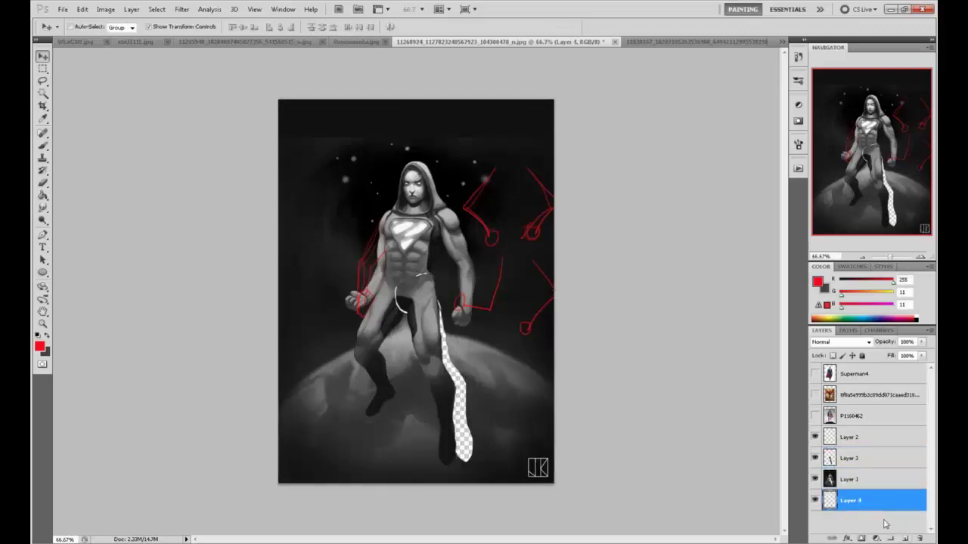
key(g)
alt+click(457, 326)
click(454, 340)
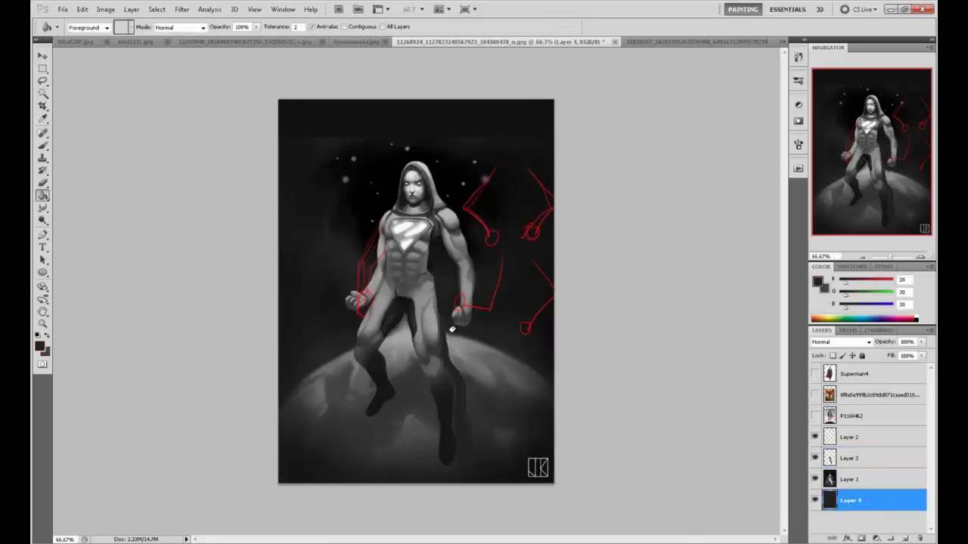
alt+click(455, 349)
click(461, 390)
alt+click(475, 409)
click(459, 418)
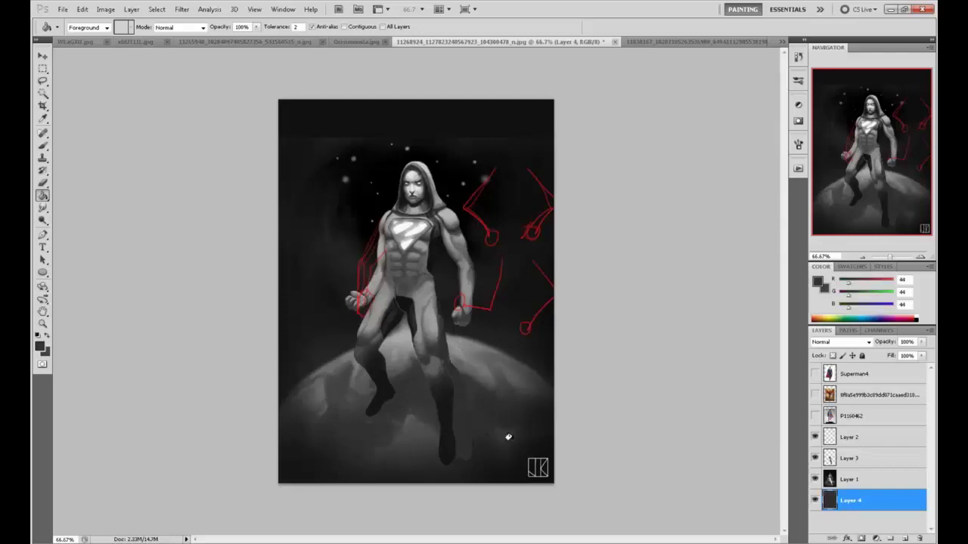
Paint over the filled gaps around the rotated leg and hips on Layer 4 with greys sampled from the painting
key(b)
alt+click(445, 326)
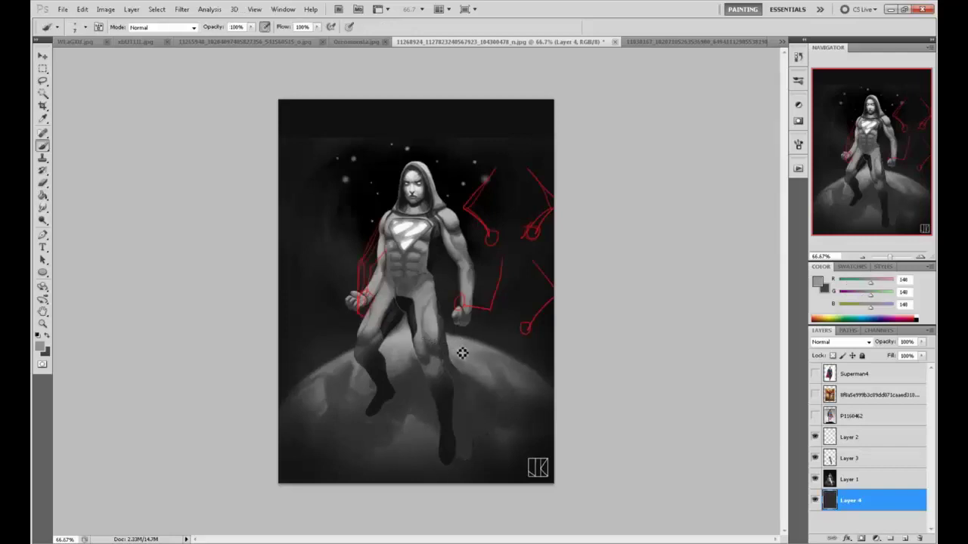
mouse_move(448, 350)
mouse_down()
mouse_move(443, 357)
mouse_move(445, 332)
mouse_up()
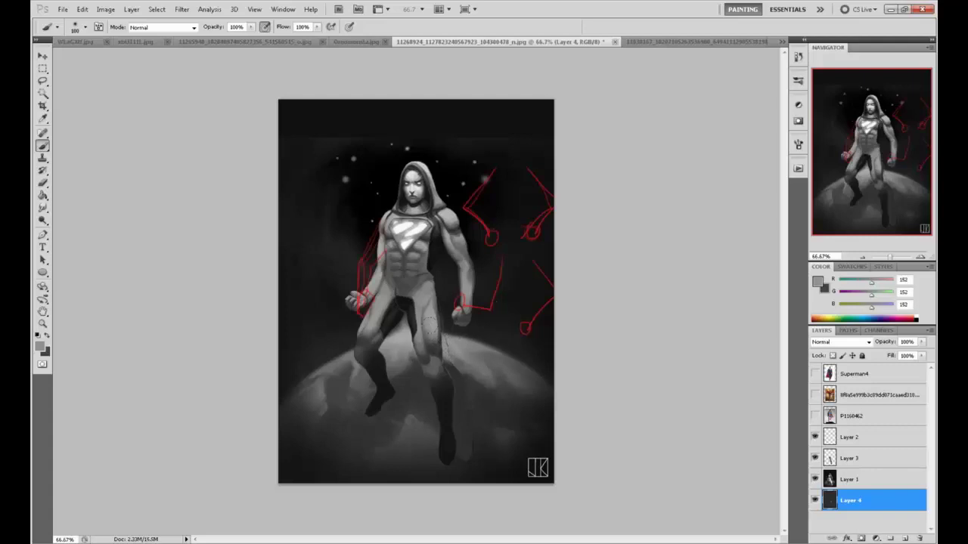
alt+click(408, 301)
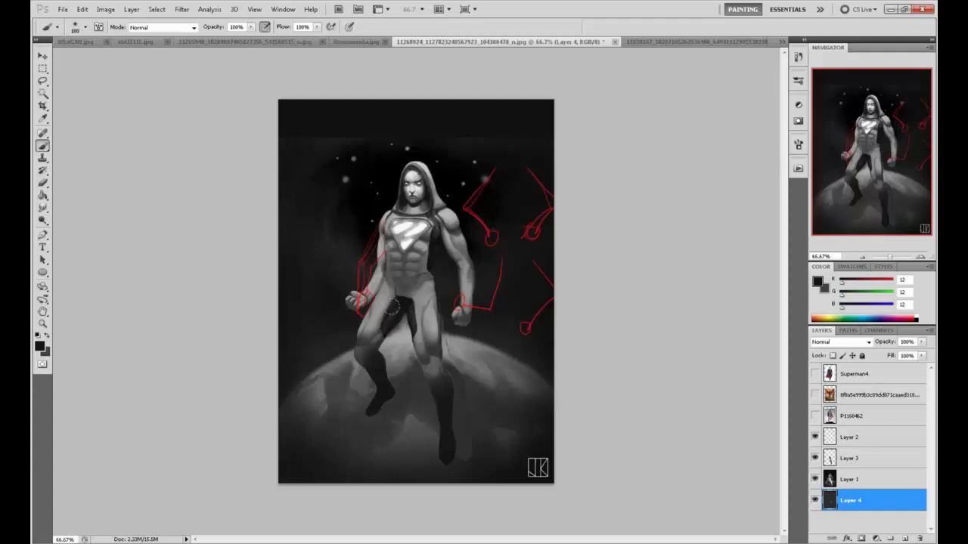
alt+click(393, 282)
alt+click(425, 269)
alt+click(422, 271)
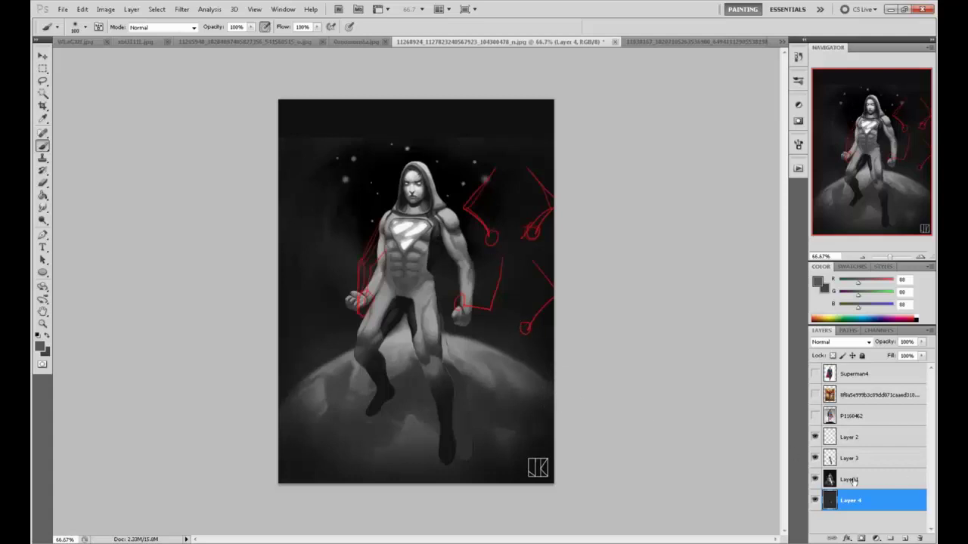
key(m)
right_click(485, 309)
click(528, 318)
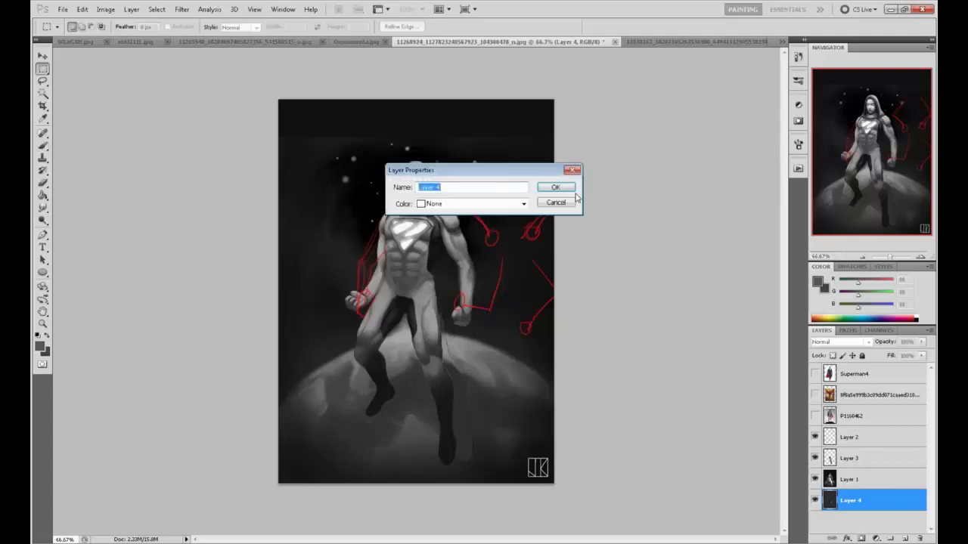
click(567, 202)
Erase the leftover old leg edges beside the rotated left leg on Layer 1, resizing the eraser as needed
click(864, 481)
key(b)
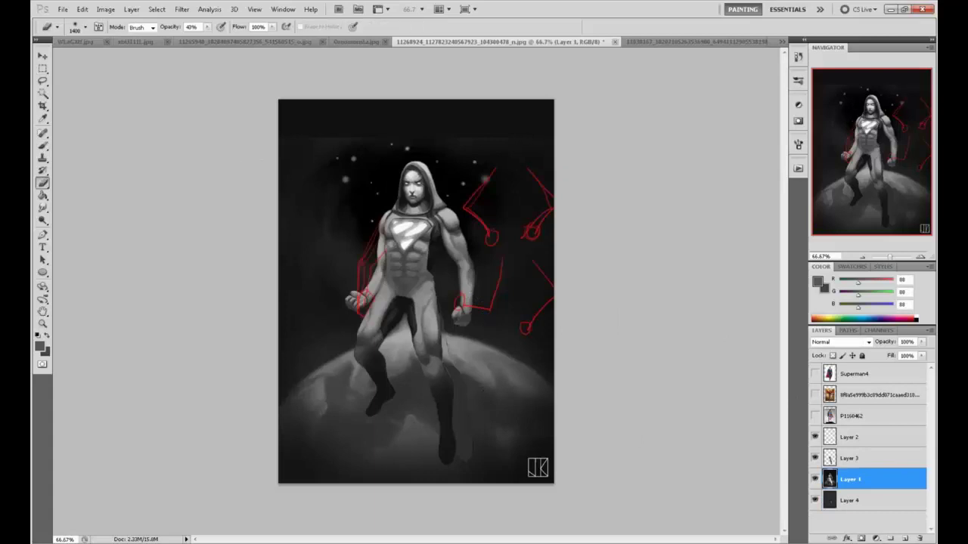
key([)
key([)
key([)
key([)
key([)
key([)
key([)
key([)
key([)
key([)
drag(208, 28, 280, 53)
drag(458, 356, 449, 343)
key([)
key(])
key(])
key(])
key(])
key(])
key(])
key(])
key(])
key(])
key(])
key(])
key(])
Hide the red sketches on Layer 2 and rotate the leg on Layer 3 about 1.9° farther inward
click(814, 438)
click(850, 460)
key(v)
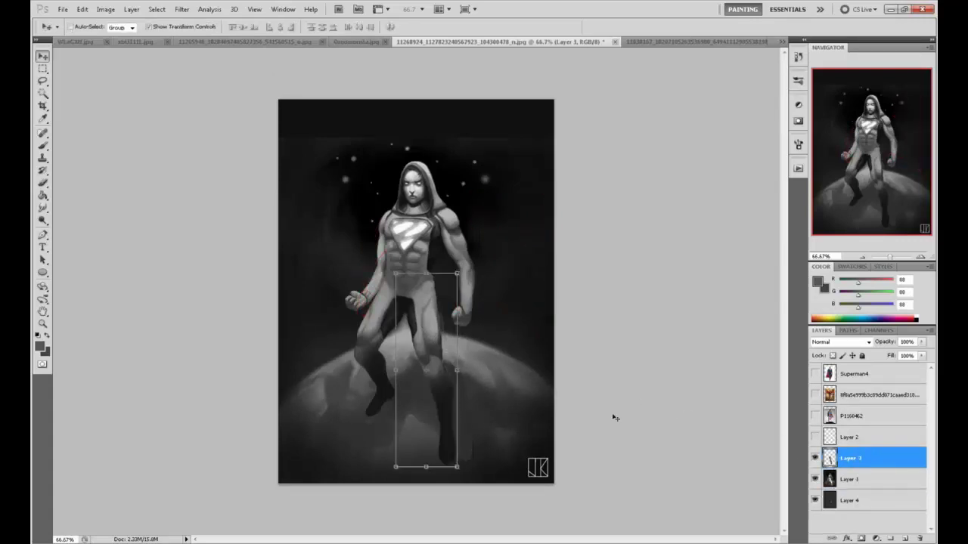
drag(426, 268, 431, 269)
drag(421, 302, 419, 302)
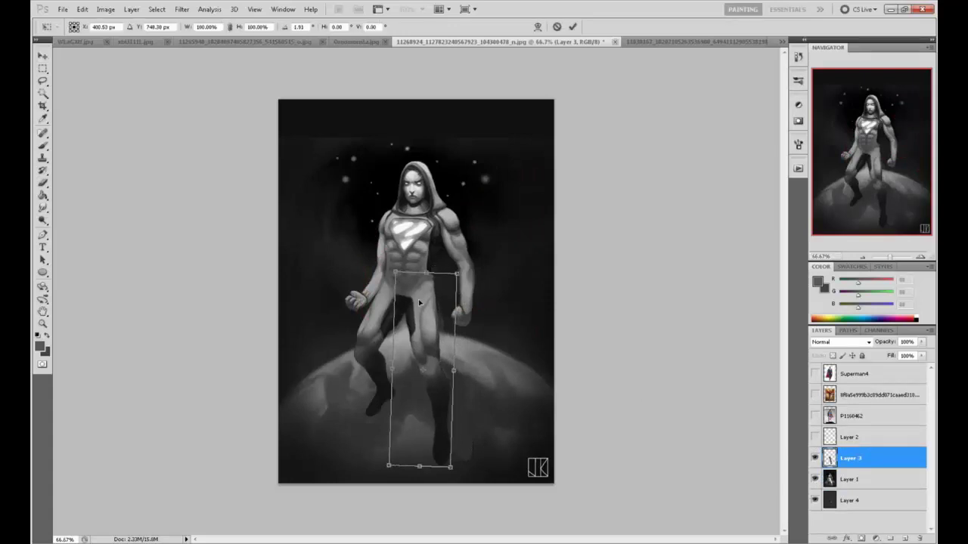
click(572, 27)
Examine the Superman4 reference and the flying Superman painting for the leg pose, leaving only the painting shown
key(b)
click(814, 374)
click(840, 377)
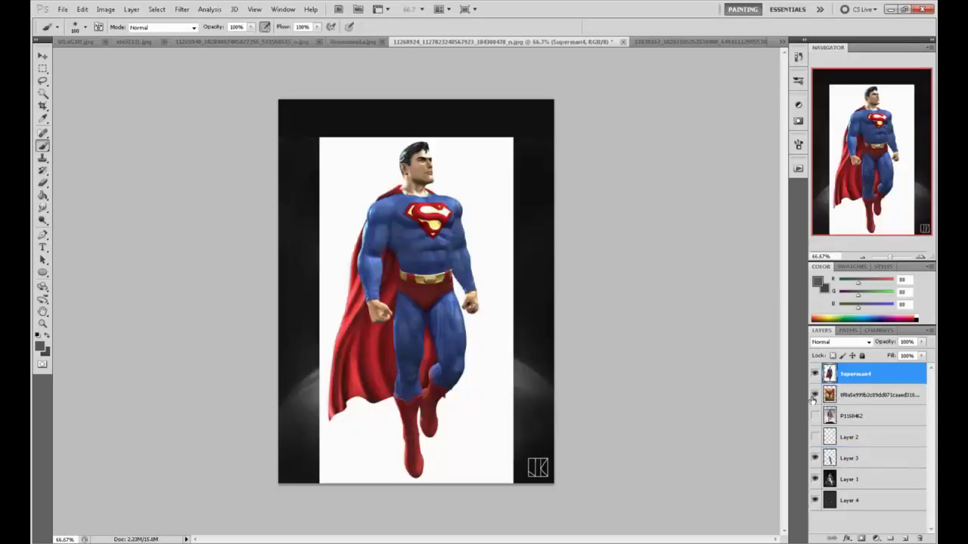
click(815, 394)
click(815, 373)
click(853, 399)
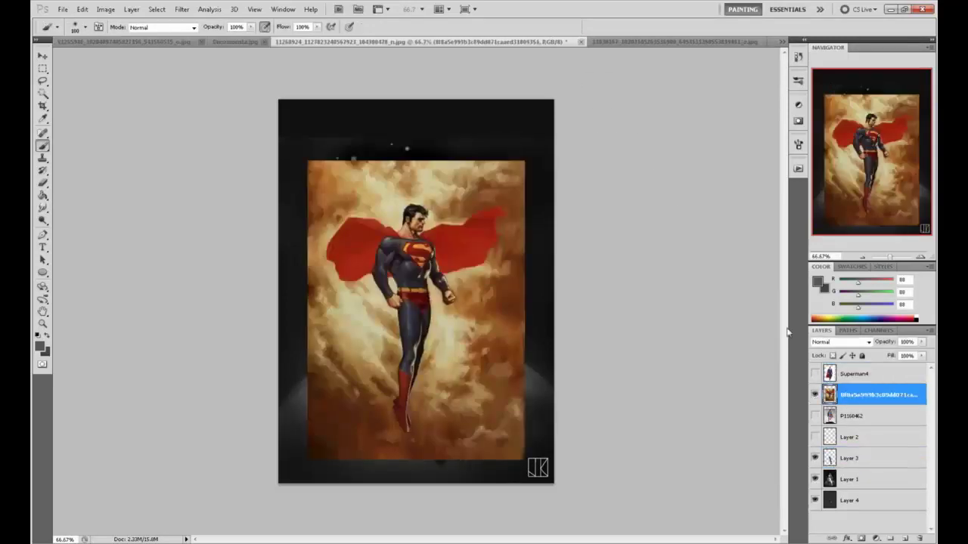
Draw a white inverted triangle around the Superman figure on the reference painting with a 20 px brush
click(817, 283)
click(849, 316)
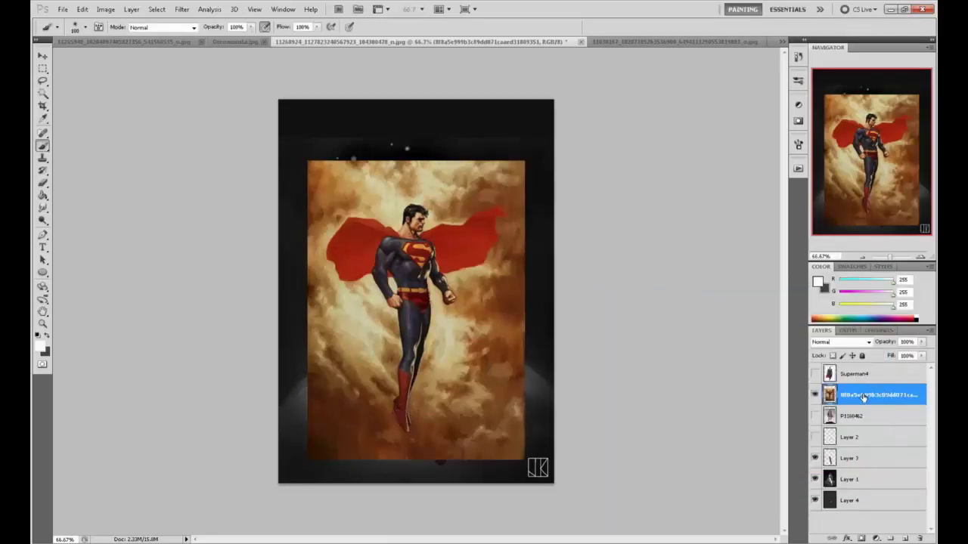
key(bracketleft)
key(bracketleft)
key(bracketleft)
key(bracketleft)
key(bracketleft)
key(bracketleft)
key(bracketleft)
key(bracketleft)
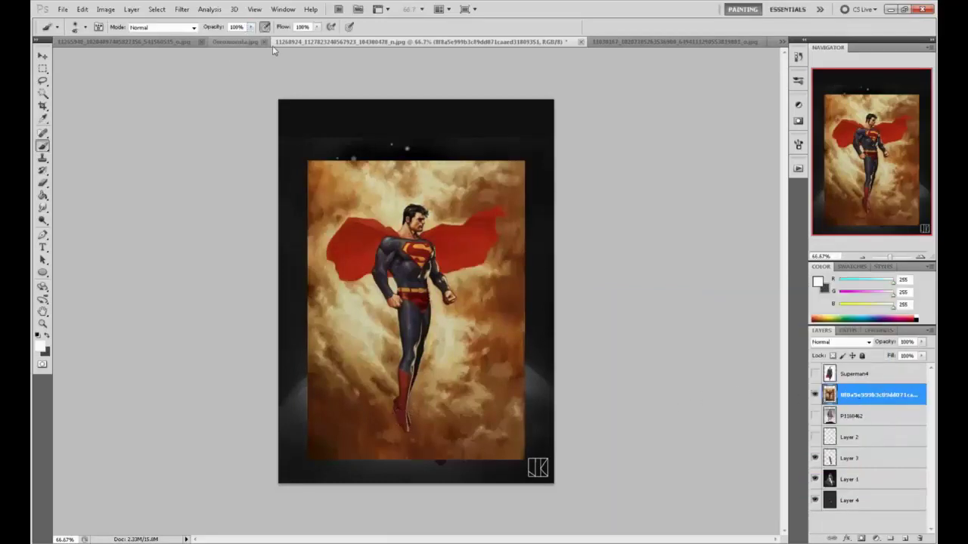
click(407, 434)
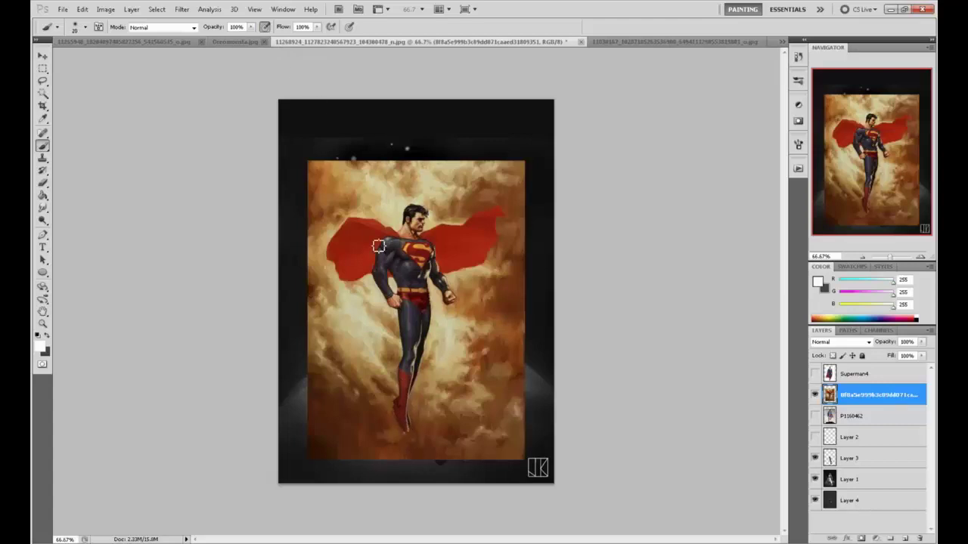
shift+click(372, 210)
shift+click(447, 210)
shift+click(412, 437)
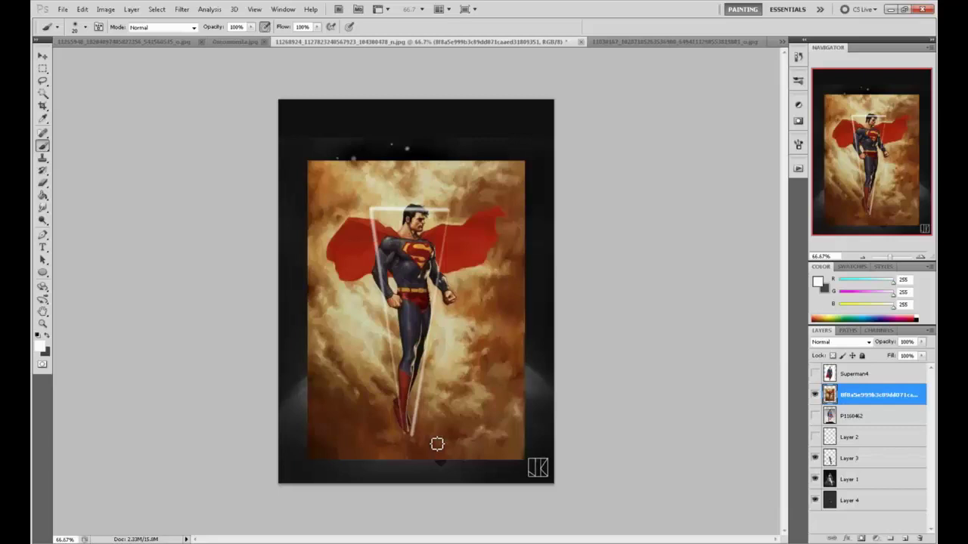
Outline the cape in white and try freehand horizontal and vertical axis lines, undoing the two axis lines
mouse_move(443, 272)
mouse_down()
mouse_move(509, 227)
mouse_move(370, 223)
mouse_move(314, 255)
mouse_move(384, 279)
mouse_up()
drag(478, 266, 366, 274)
drag(328, 242, 487, 226)
drag(397, 215, 404, 448)
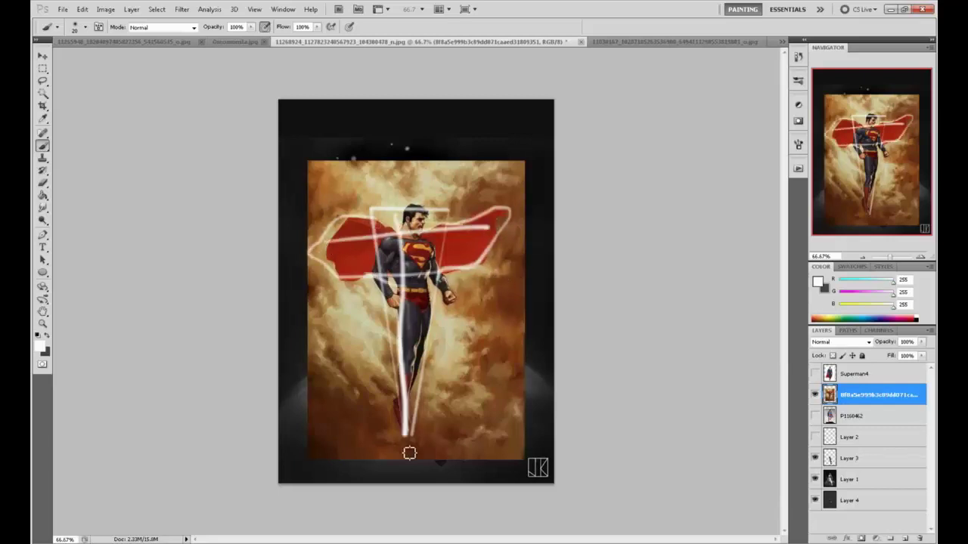
key(ctrl+alt+z)
key(ctrl+alt+z)
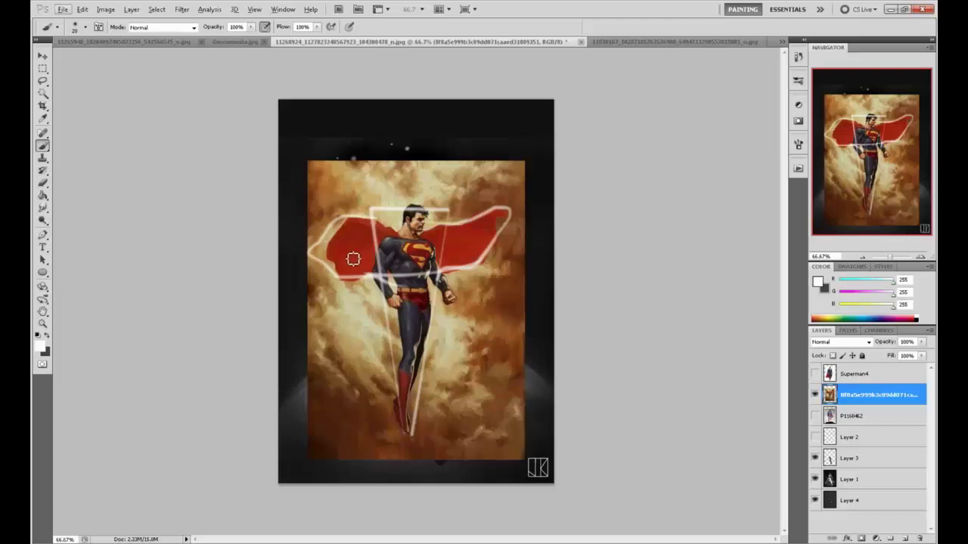
Draw a straight white horizontal line across the cape and a vertical line down the center of the Superman figure
click(331, 247)
shift+click(499, 247)
click(410, 199)
shift+click(409, 439)
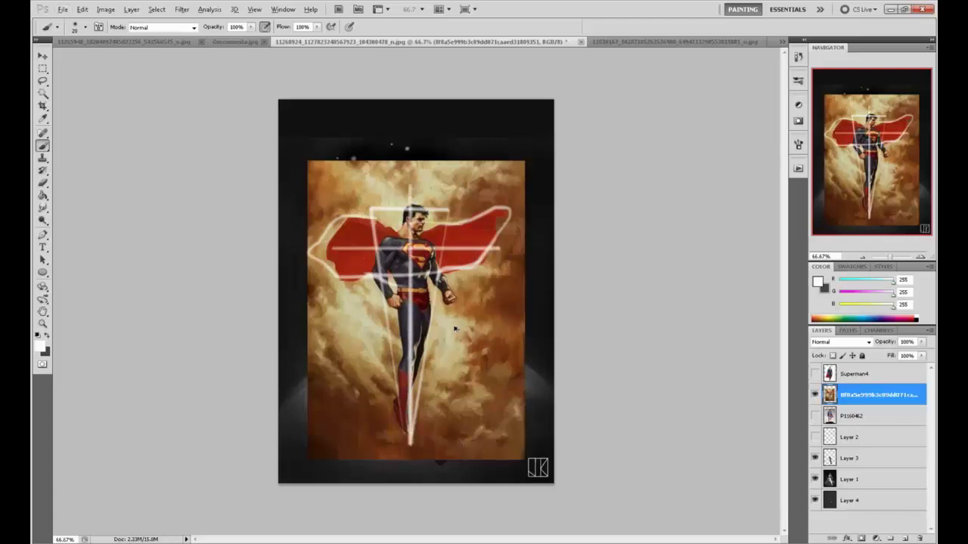
Undo all the white guide strokes on the Superman reference painting
key(ctrl+alt+z)
key(ctrl+alt+z)
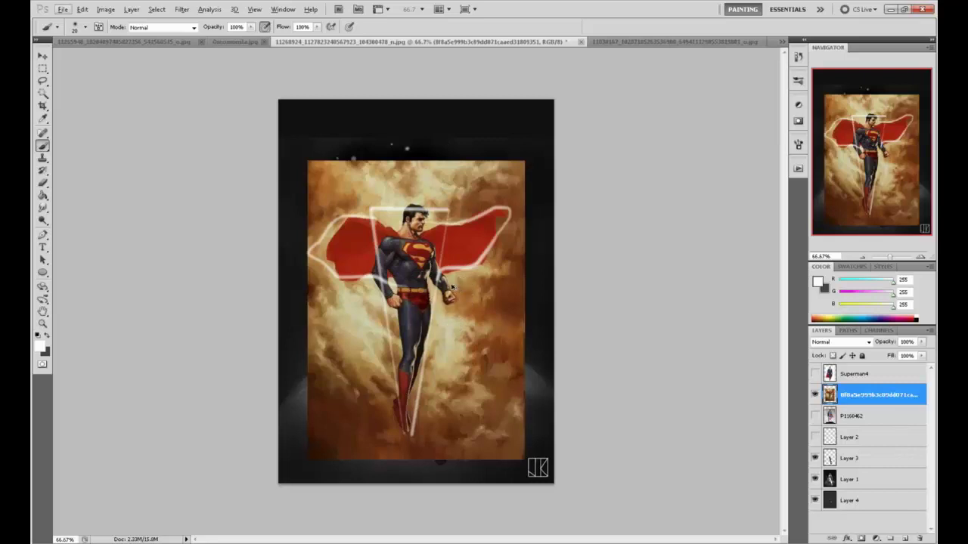
key(ctrl+alt+z)
key(ctrl+alt+z)
key(ctrl+alt+z)
key(ctrl+alt+z)
key(ctrl+alt+z)
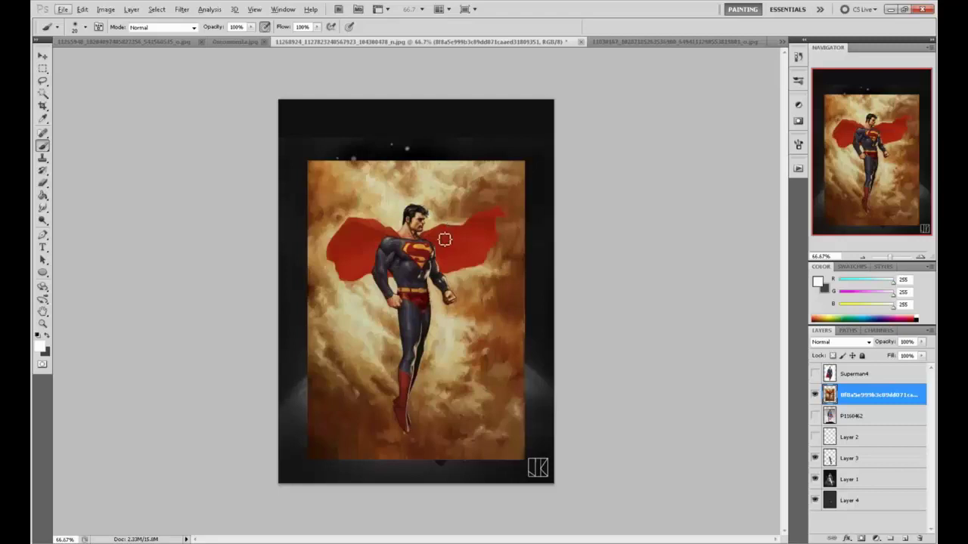
Mark both sides above the cape with white V shapes and draw a large cross through the Superman figure
drag(441, 190, 458, 188)
mouse_move(358, 192)
mouse_down()
mouse_move(369, 211)
mouse_move(378, 192)
mouse_up()
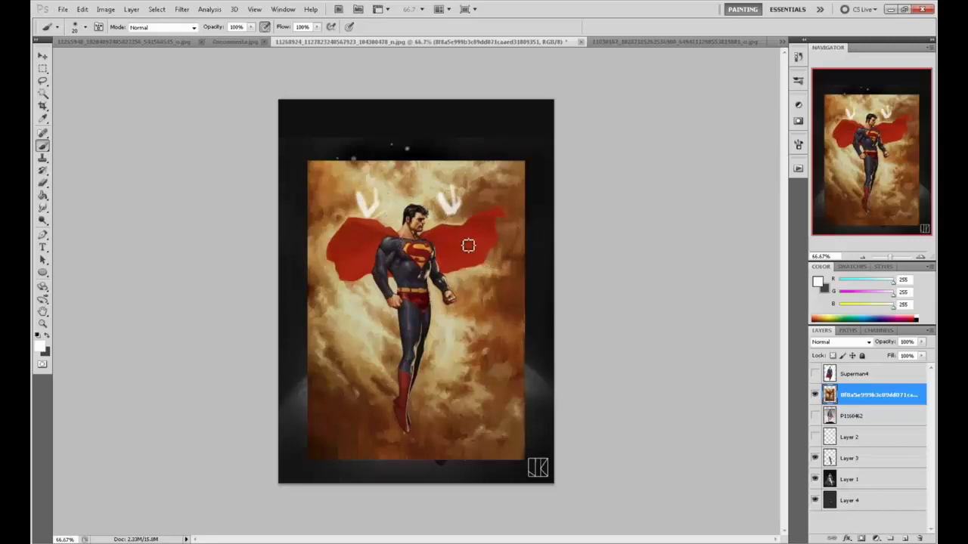
mouse_move(498, 231)
mouse_down()
mouse_move(383, 238)
mouse_move(494, 255)
mouse_move(482, 253)
mouse_up()
key(ctrl+z)
drag(410, 171, 409, 483)
drag(302, 261, 556, 262)
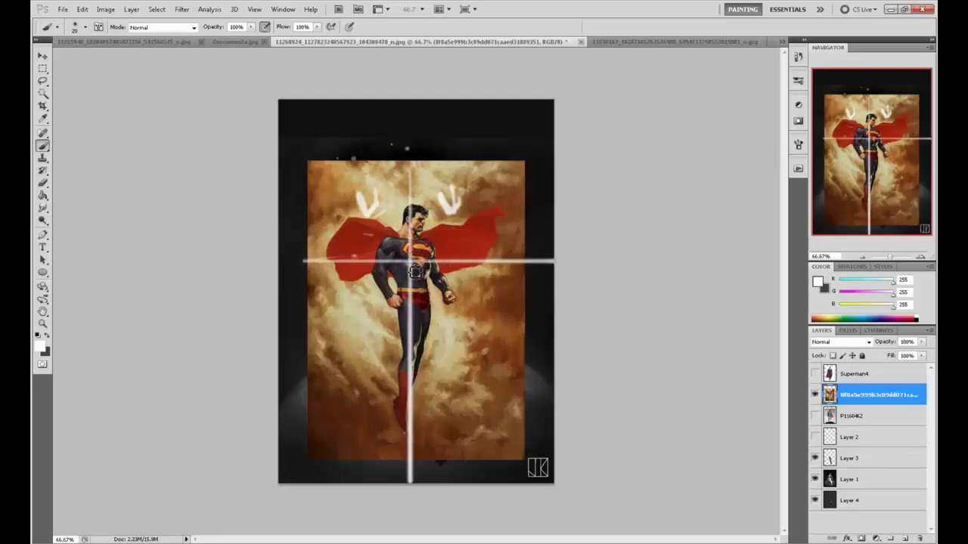
mouse_move(415, 280)
mouse_down()
mouse_move(415, 149)
mouse_move(421, 434)
mouse_up()
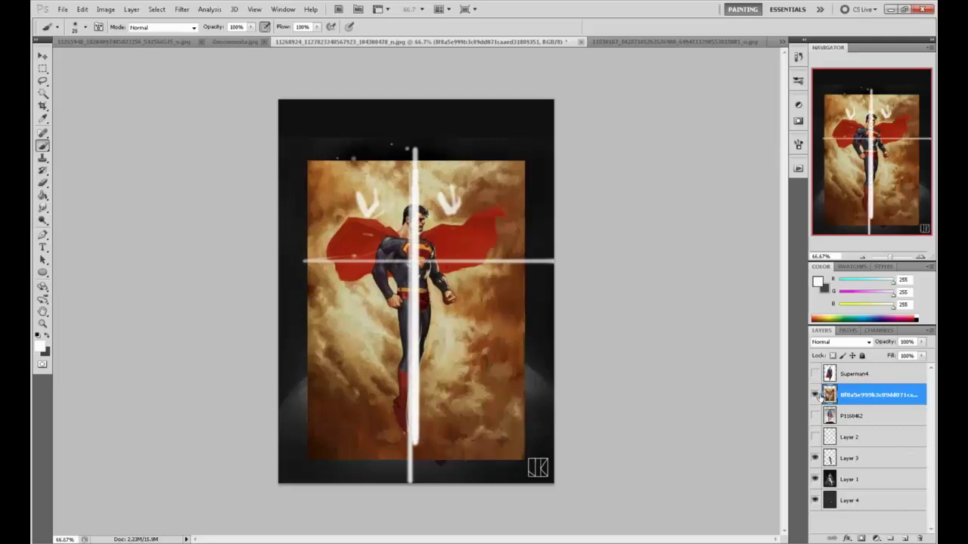
Undo the white cross and V marks on the reference painting, and hide its layer
key(ctrl+alt+z)
key(ctrl+alt+z)
key(ctrl+alt+z)
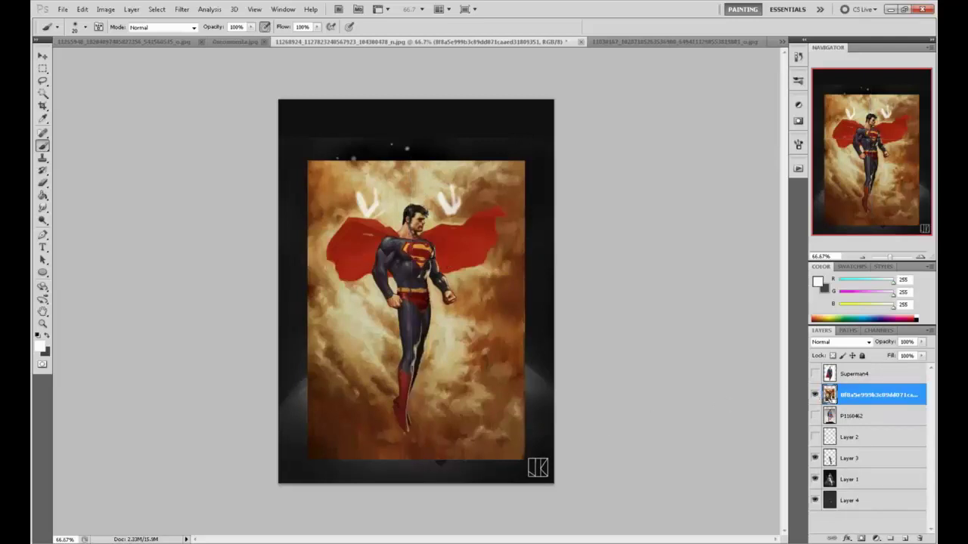
key(ctrl+alt+z)
key(ctrl+alt+z)
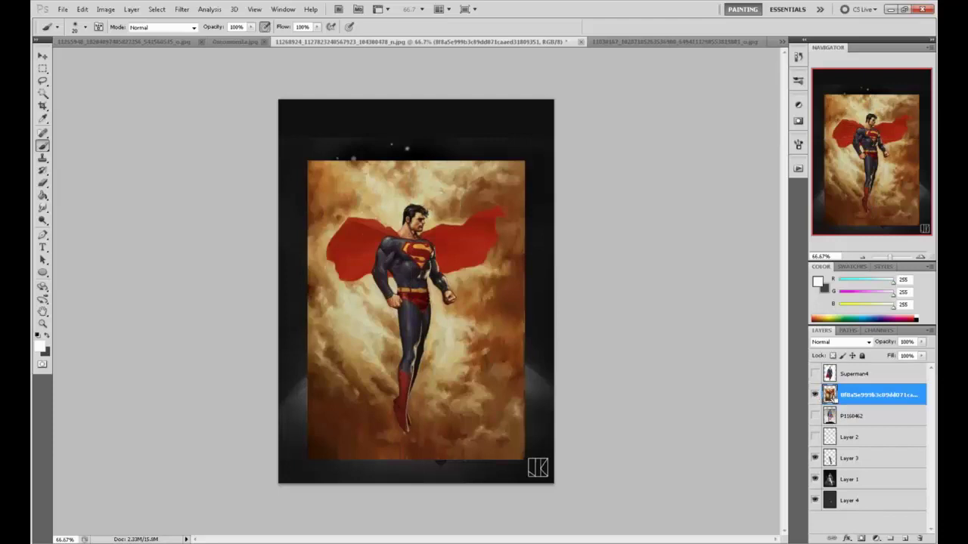
click(815, 395)
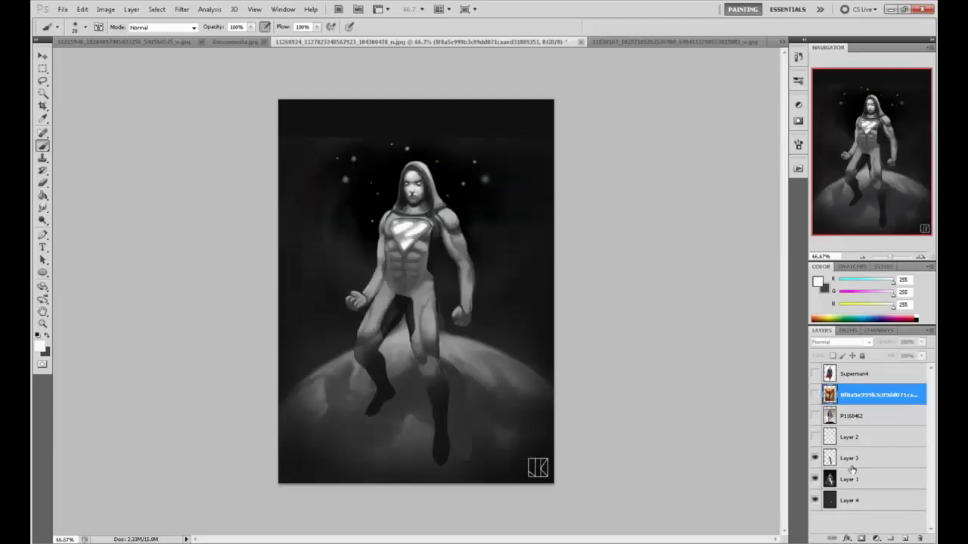
Revert the document history to the last Free Transform state and hide the Superman reference painting again
click(798, 57)
mouse_move(784, 337)
mouse_down()
mouse_move(784, 91)
mouse_move(785, 322)
mouse_up()
click(760, 68)
click(724, 174)
click(721, 205)
click(722, 173)
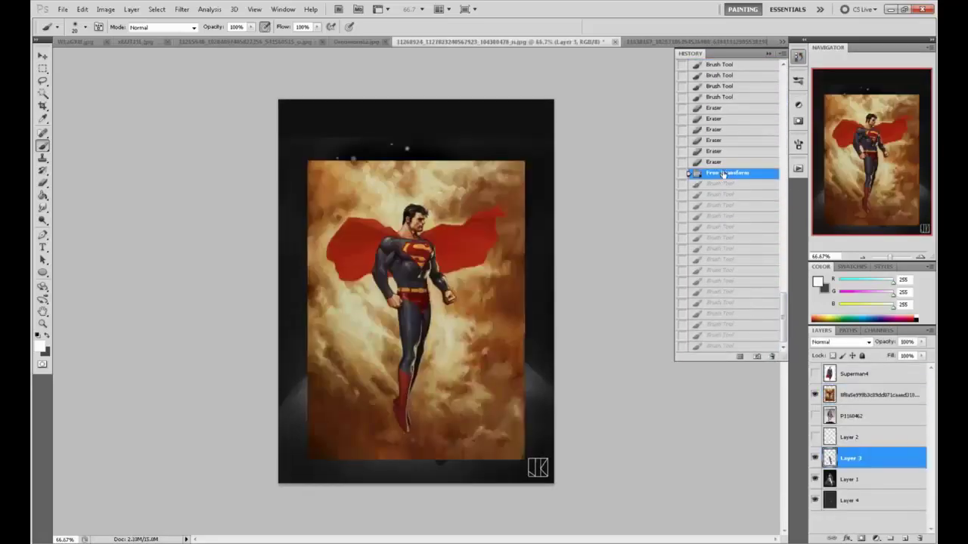
click(769, 54)
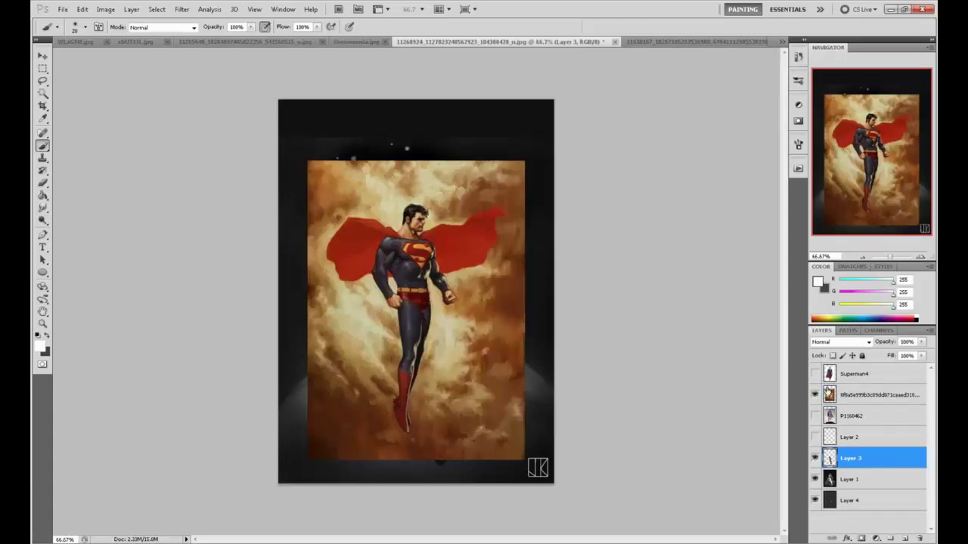
click(814, 395)
Select the figure's right leg on Layer 1 from hip to foot with the Lasso tool, refining the boot outline
click(860, 482)
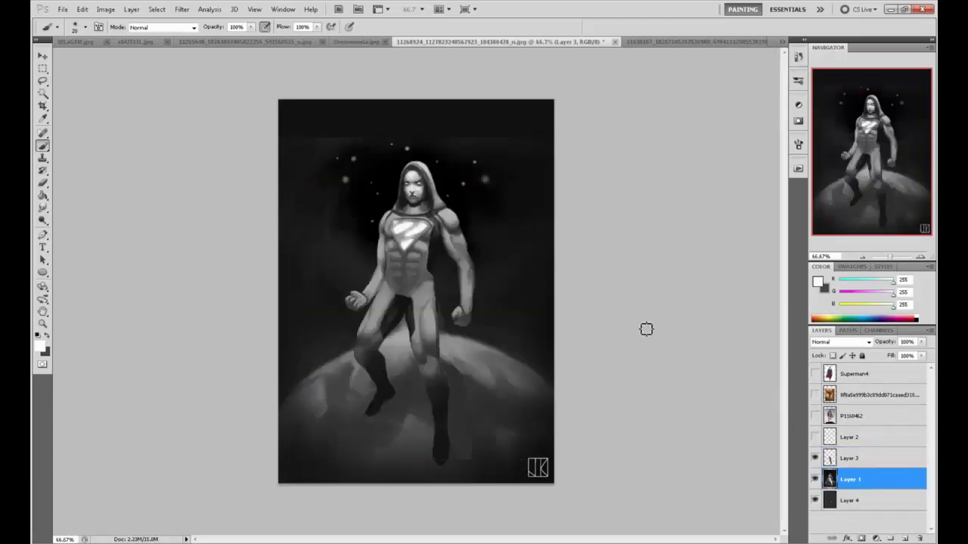
key(l)
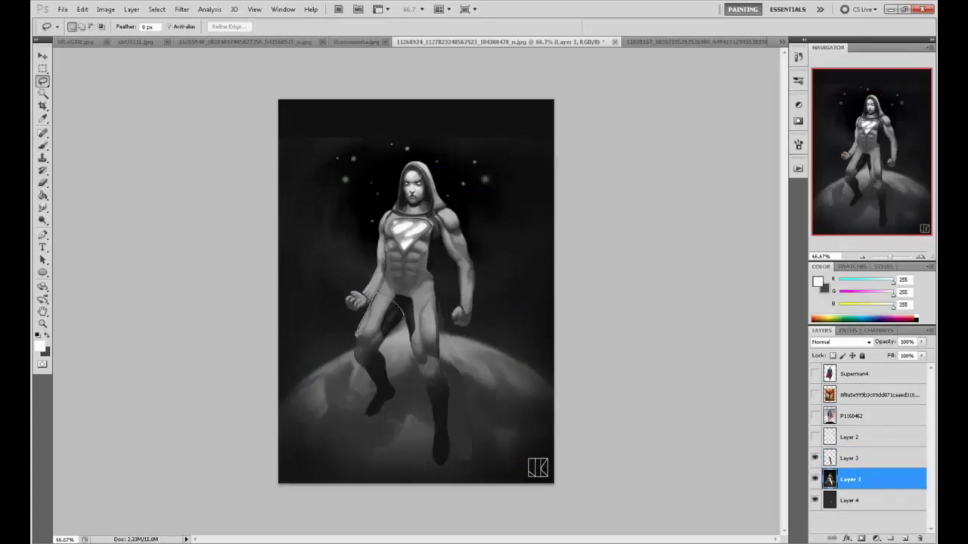
mouse_move(357, 345)
mouse_down()
mouse_move(363, 364)
mouse_move(407, 310)
mouse_up()
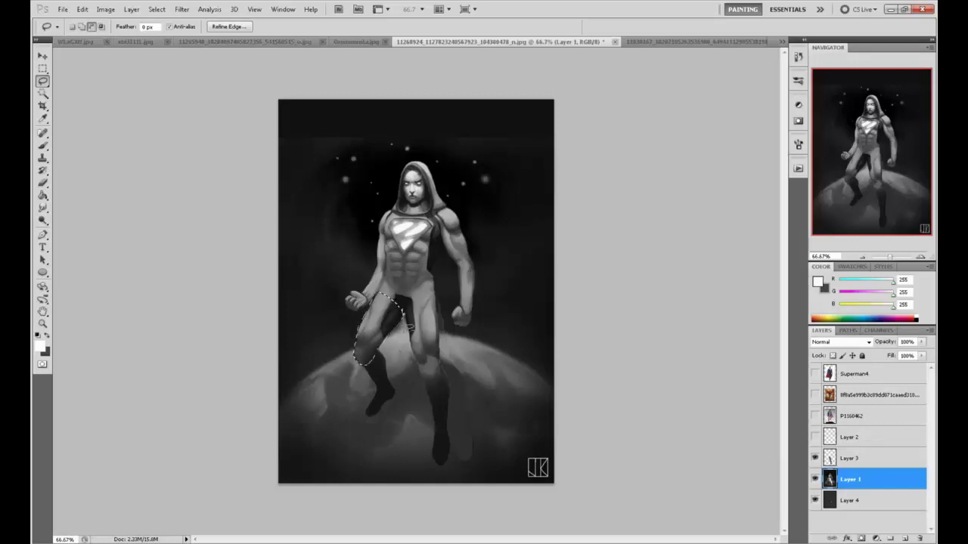
drag(405, 325, 380, 351)
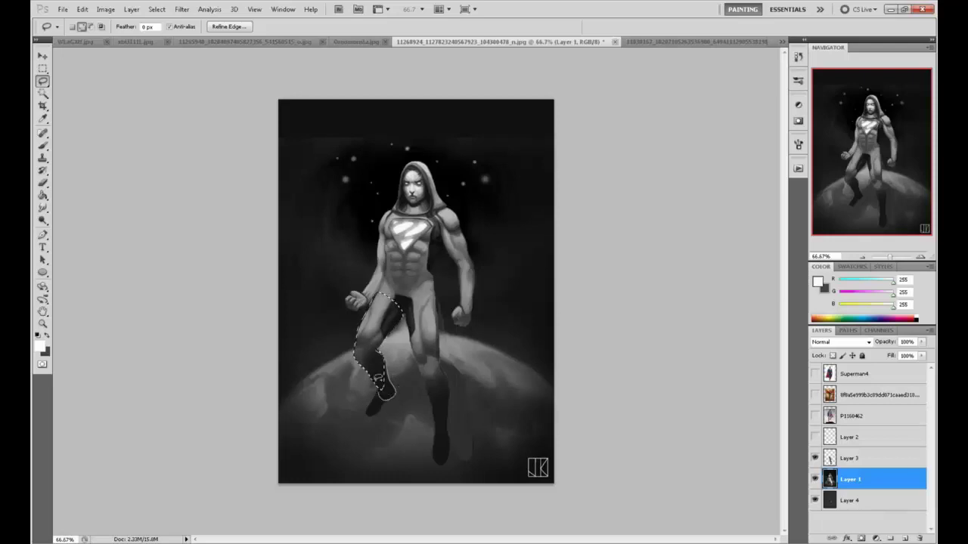
drag(372, 404, 377, 388)
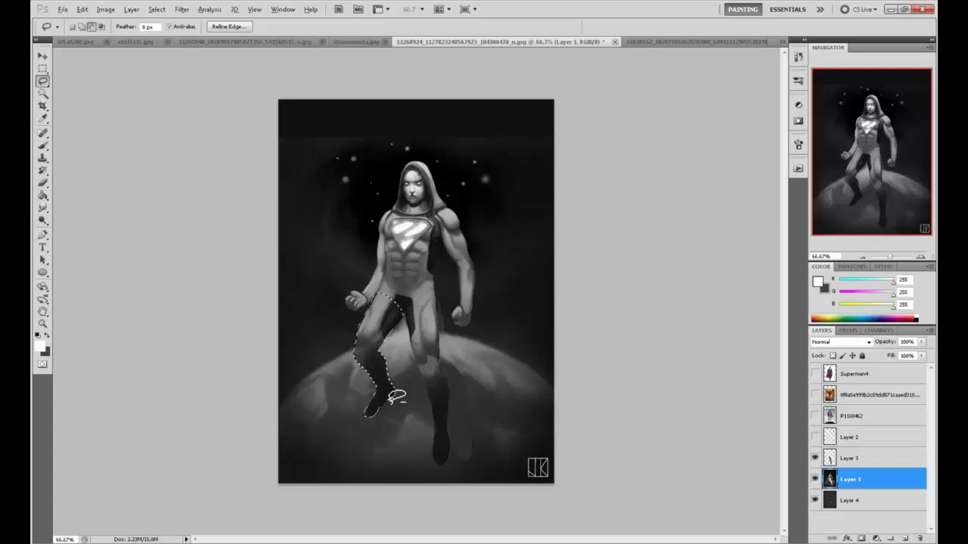
drag(390, 402, 391, 396)
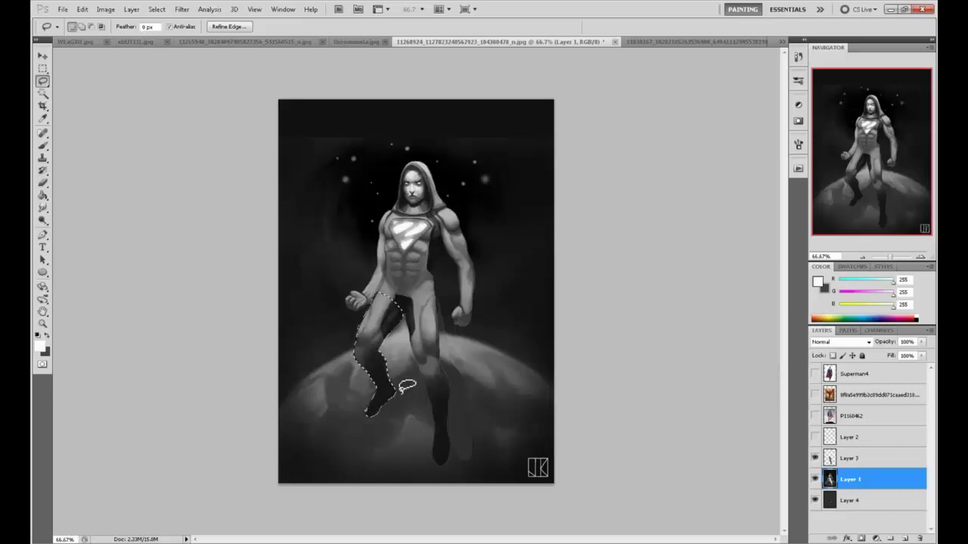
key(v)
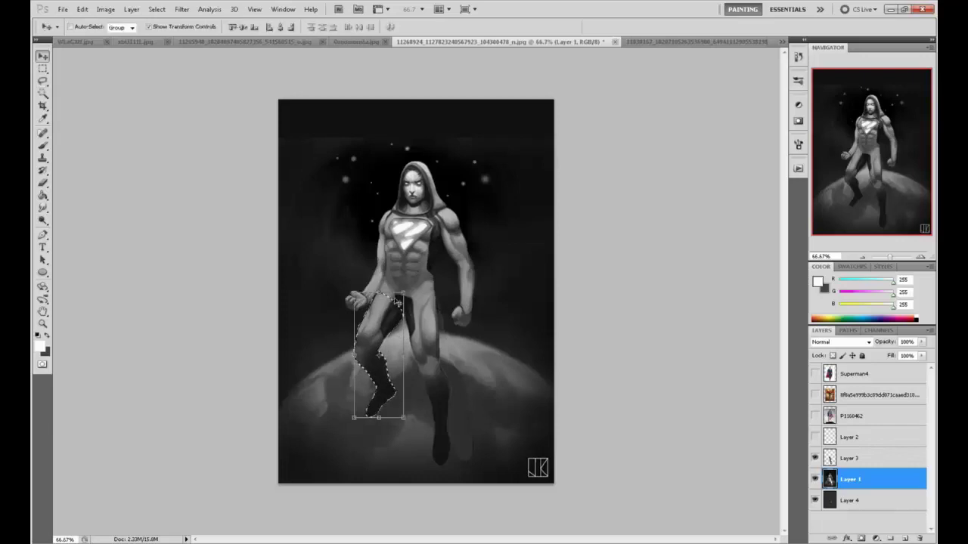
drag(388, 284, 384, 285)
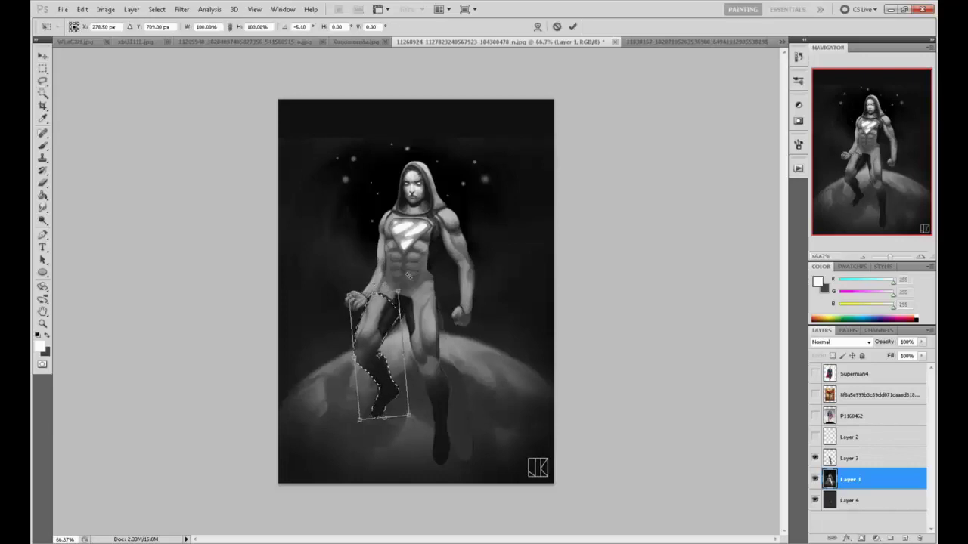
click(555, 27)
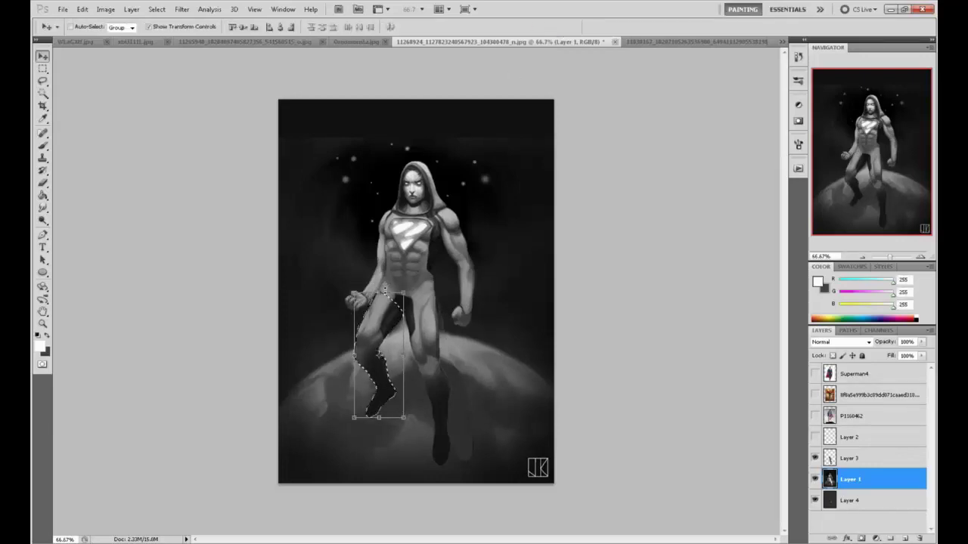
Refine the selection along the inner thigh and copy the figure's right leg onto a new layer
key(l)
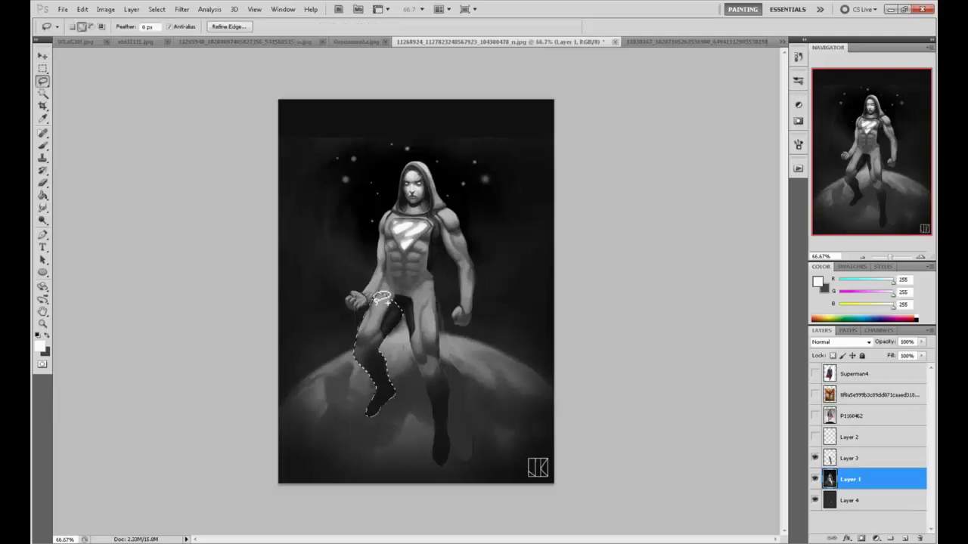
drag(403, 313, 382, 331)
key(ctrl+j)
Rotate the copied right leg -13.67° inward and position it beneath the hip to line up with the torso
key(v)
drag(388, 273, 371, 276)
drag(382, 309, 388, 324)
key(Left)
key(Left)
key(Left)
key(Left)
key(Left)
key(Left)
key(Left)
key(Left)
key(Left)
key(Up)
drag(382, 323, 382, 320)
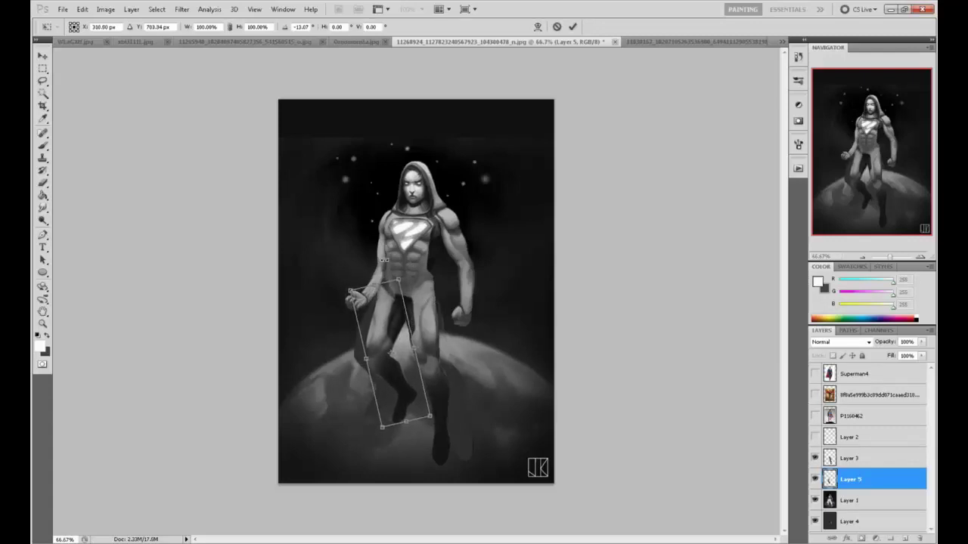
click(574, 27)
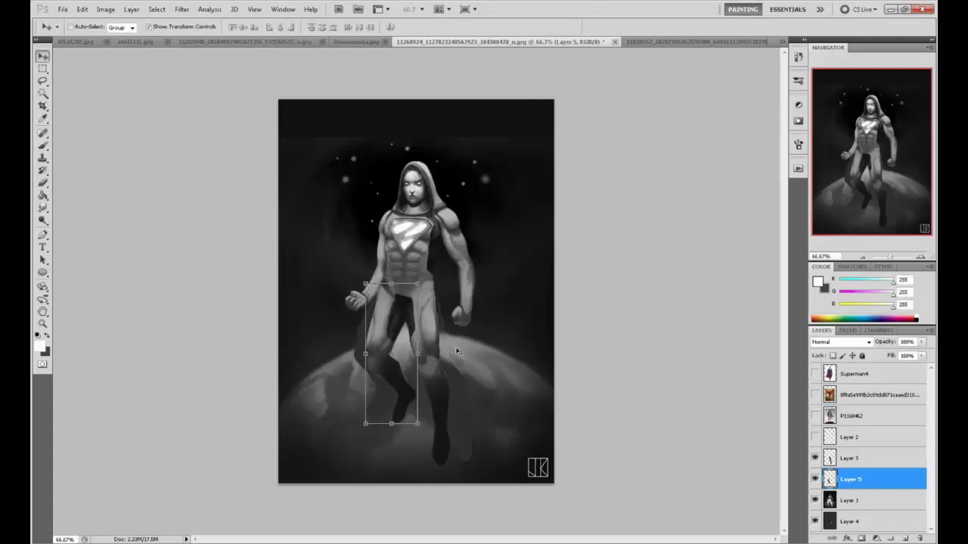
Paint out the leftovers of the original right leg on Layer 4 with the Brush, using greys sampled from the surrounding planet and background
key(m)
right_click(437, 311)
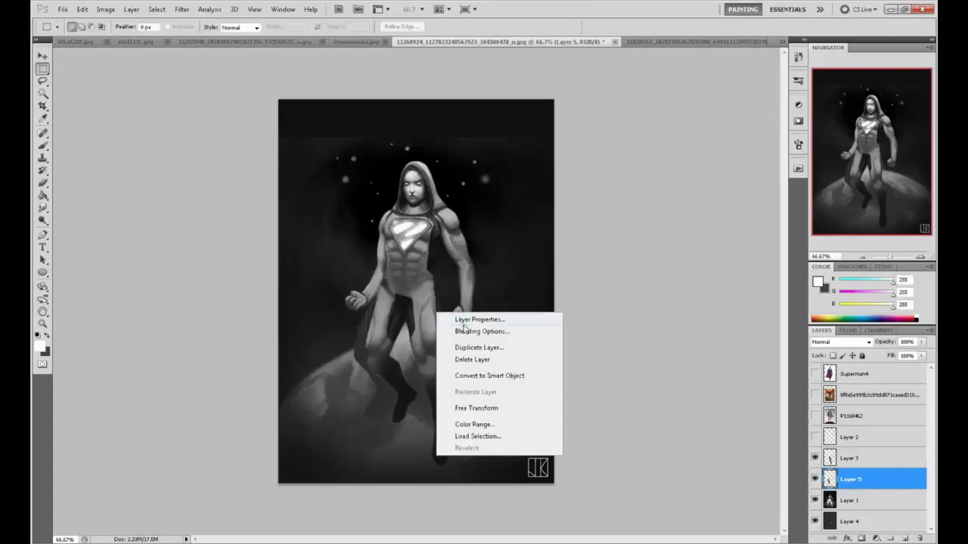
click(852, 522)
key(b)
alt+click(377, 401)
drag(389, 393, 375, 403)
key(ctrl+z)
click(848, 520)
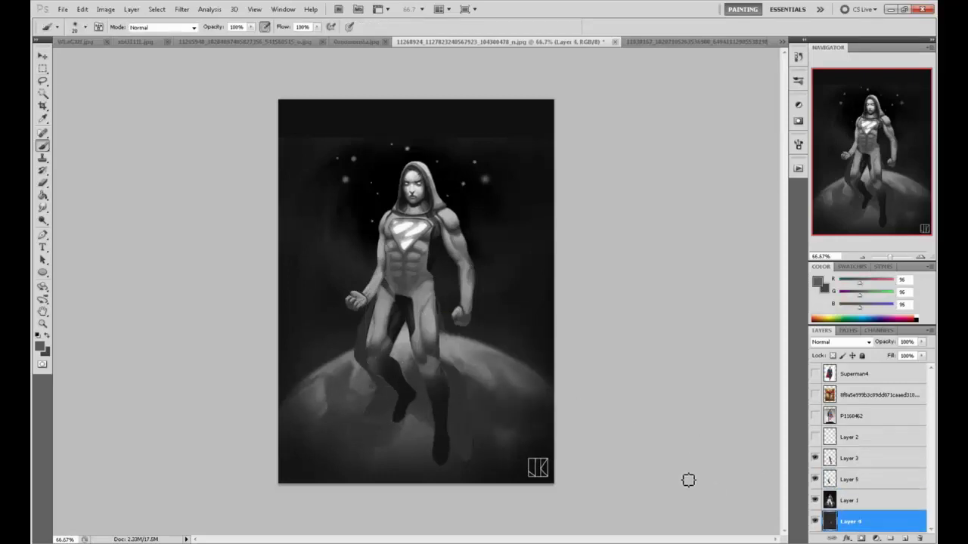
alt+click(359, 357)
mouse_move(360, 357)
mouse_down()
mouse_move(348, 350)
mouse_move(373, 356)
mouse_move(358, 378)
mouse_move(389, 368)
mouse_up()
alt+click(372, 374)
alt+click(365, 408)
alt+click(398, 396)
alt+click(380, 321)
drag(391, 294, 380, 307)
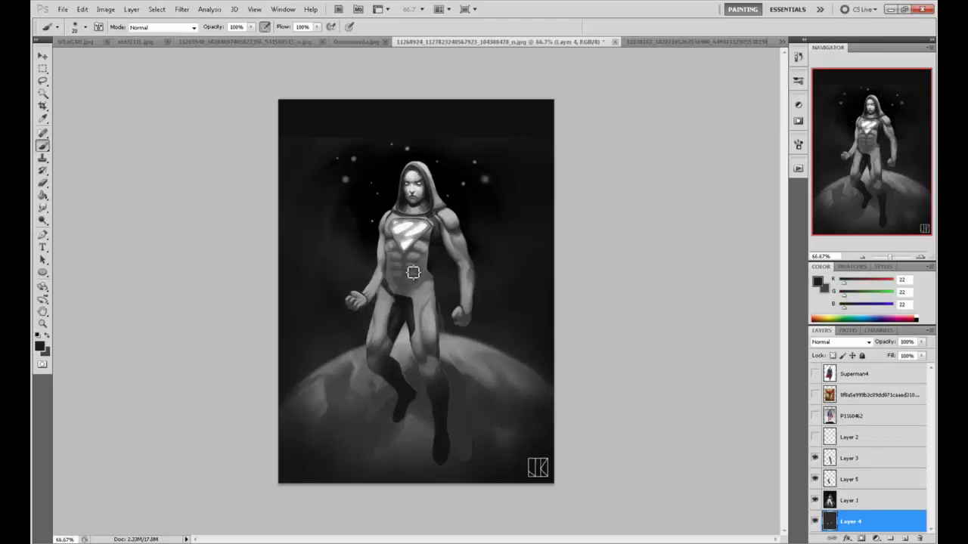
Touch up the seam where the right thigh meets the hip using greys sampled from the suit
alt+click(394, 287)
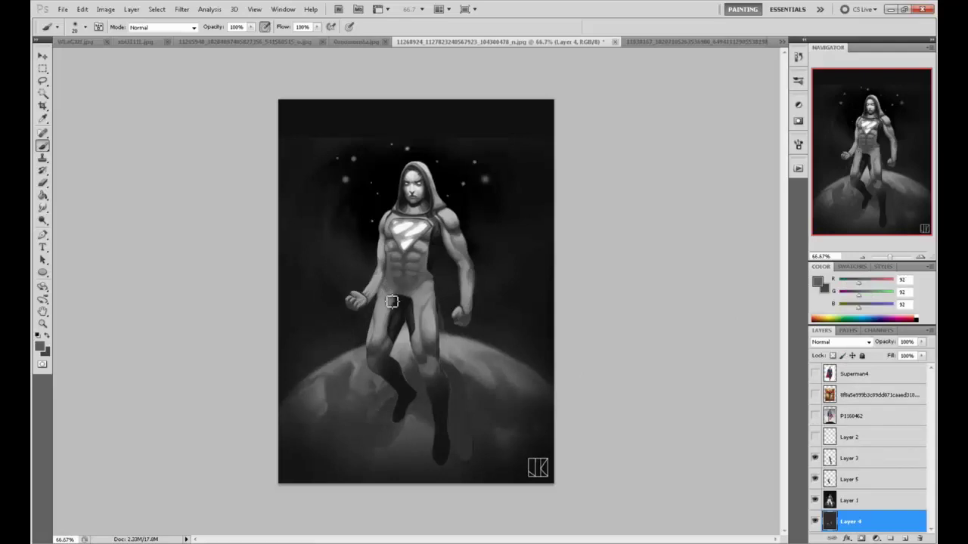
alt+click(390, 293)
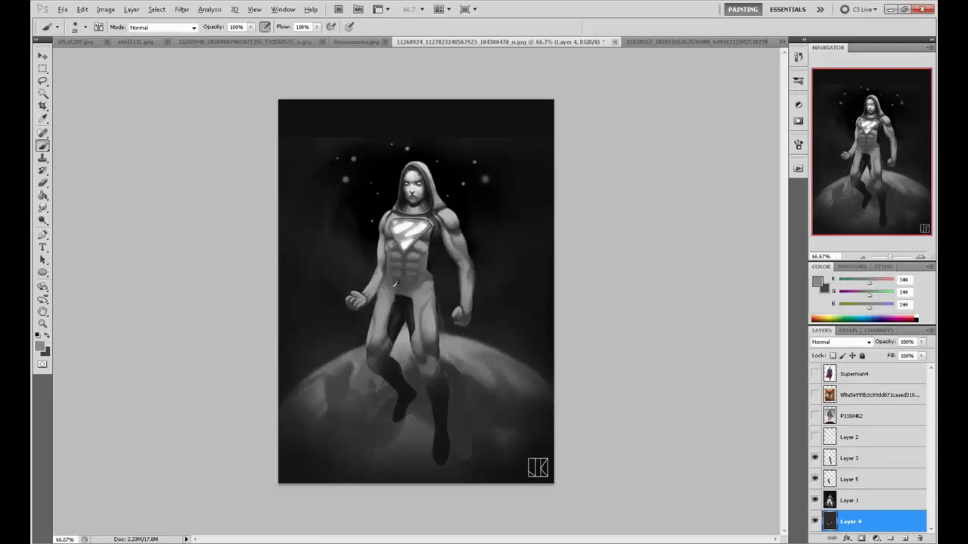
alt+click(393, 288)
Merge Layer 1, Layer 5 and Layer 3 down into Layer 4
right_click(873, 505)
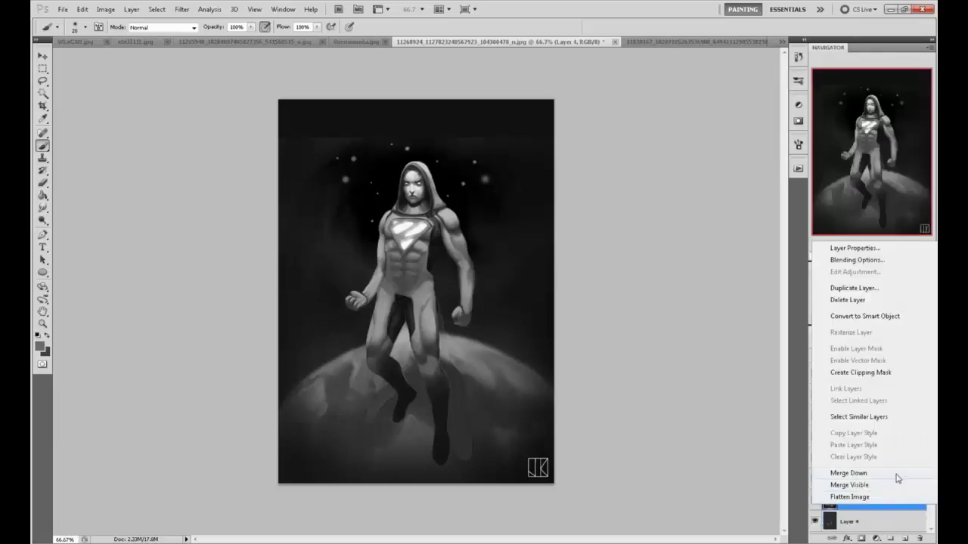
click(893, 477)
right_click(866, 482)
click(878, 448)
right_click(873, 462)
click(865, 427)
click(182, 9)
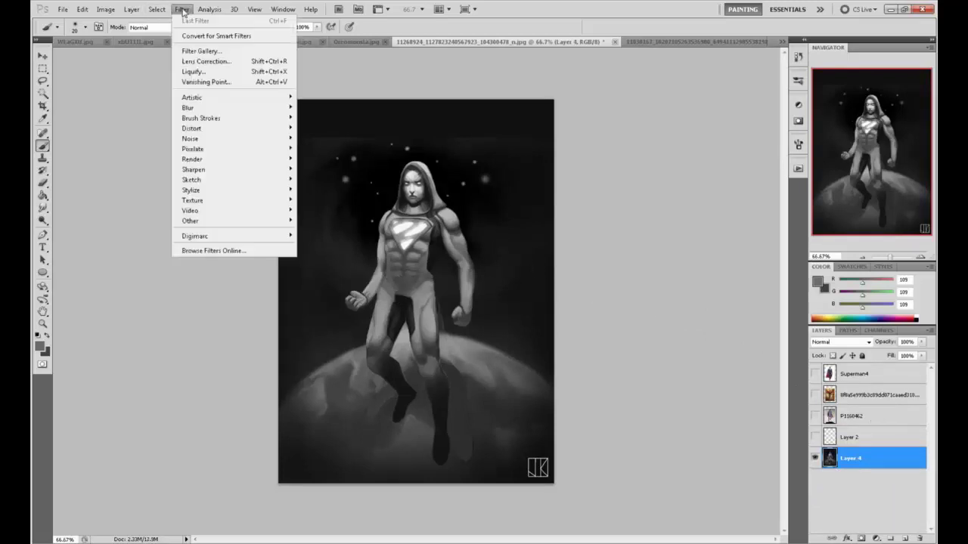
click(641, 320)
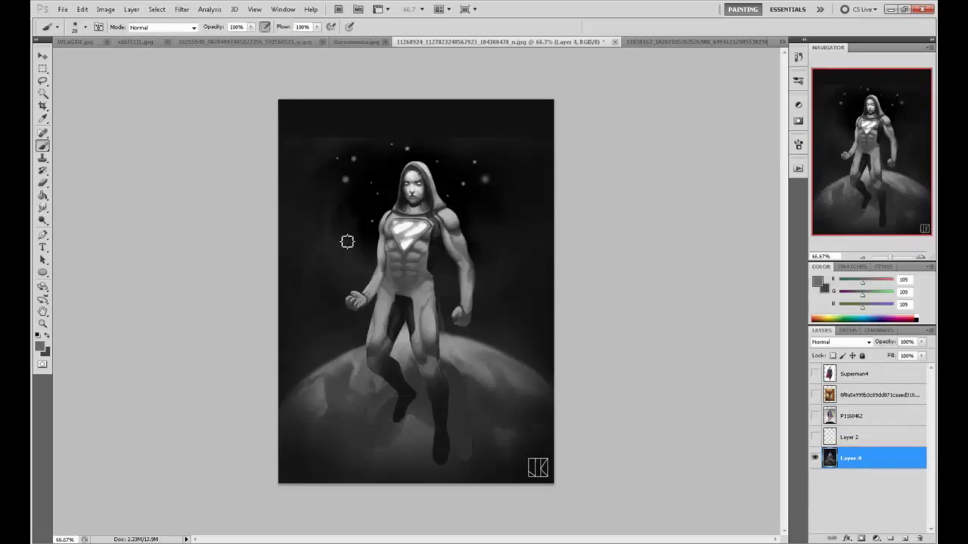
click(182, 9)
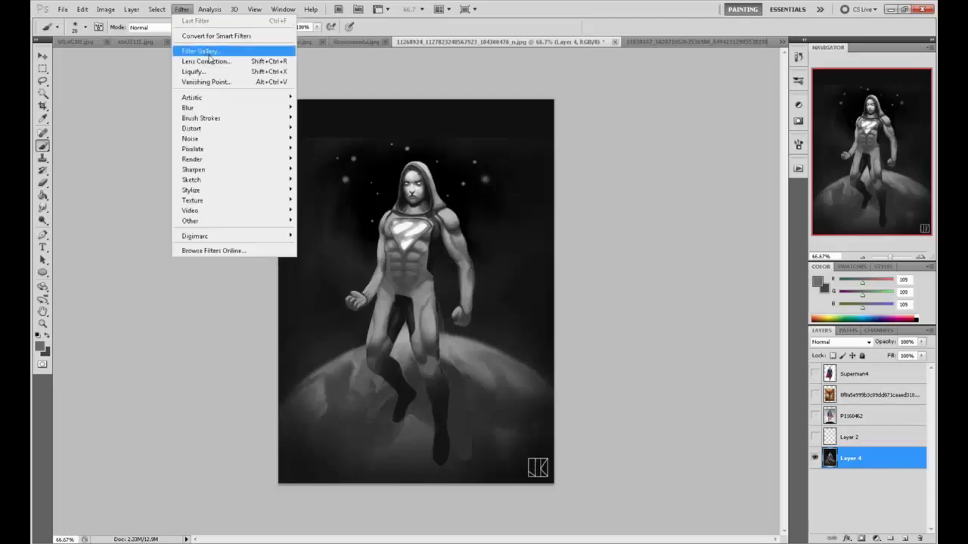
click(635, 241)
Select the figure's left arm from shoulder to fist on Layer 4 with the Lasso tool and nudge it slightly
key(l)
drag(482, 328, 451, 318)
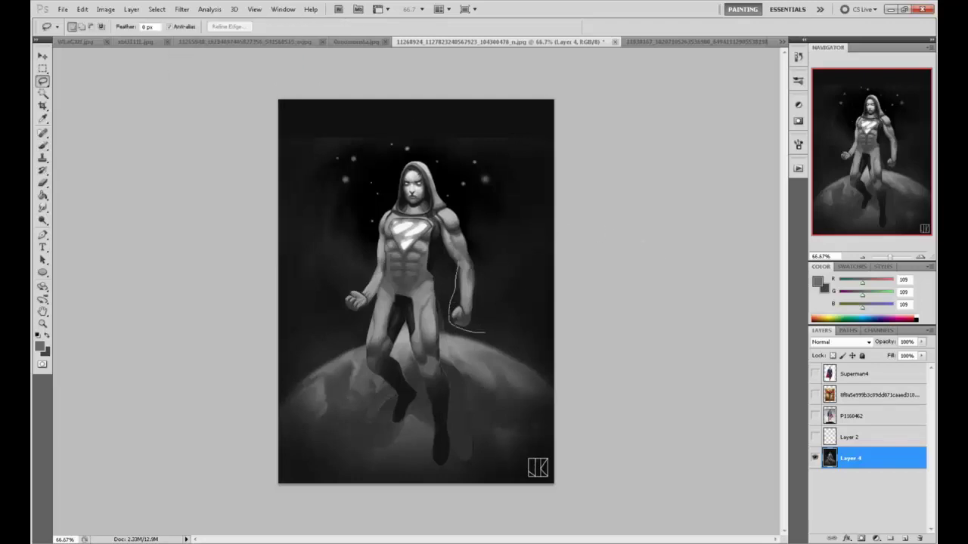
drag(458, 267, 453, 247)
click(502, 307)
click(505, 212)
mouse_move(483, 332)
mouse_down()
mouse_move(447, 303)
mouse_move(453, 207)
mouse_move(492, 279)
mouse_move(484, 333)
mouse_up()
key(v)
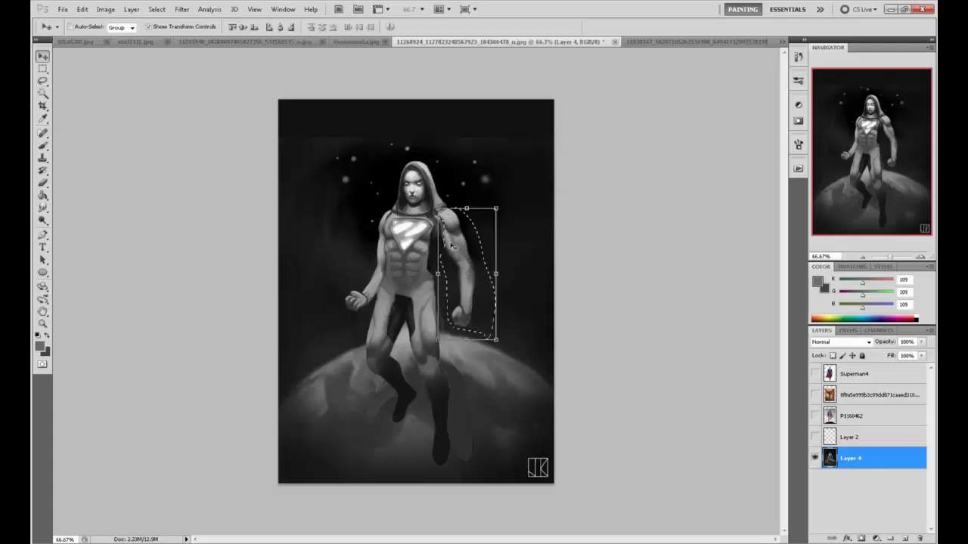
drag(456, 237, 454, 237)
Rotate the selected left arm 7.76° toward the torso and cut it onto a new layer
drag(460, 202, 465, 234)
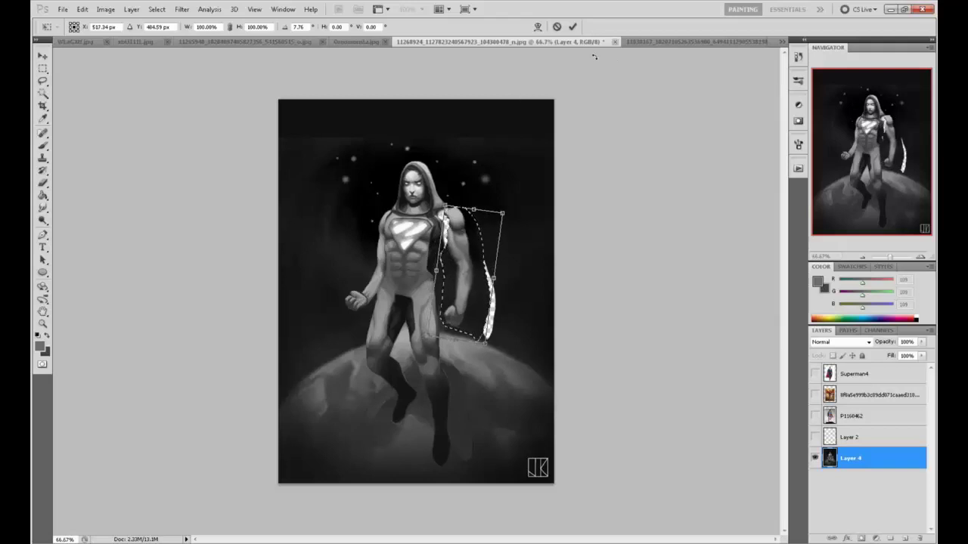
click(573, 27)
key(ctrl+shift+j)
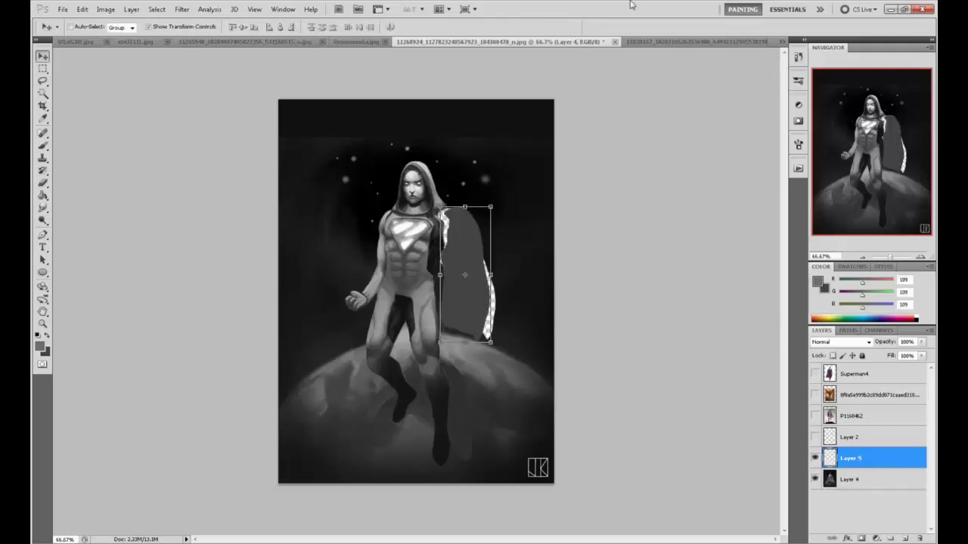
key(ctrl+z)
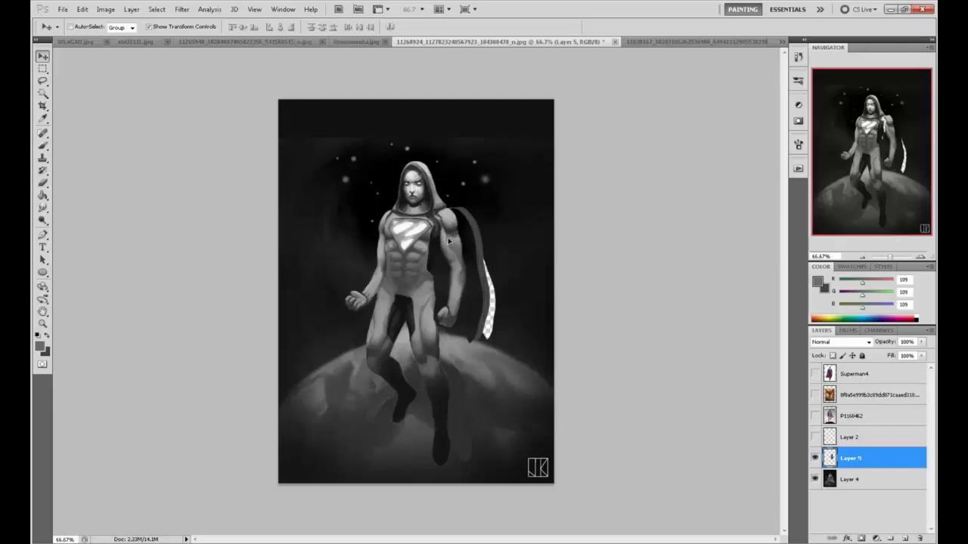
Select the dark background around the arm on Layer 5 with the Magic Wand, clear it and deselect
key(b)
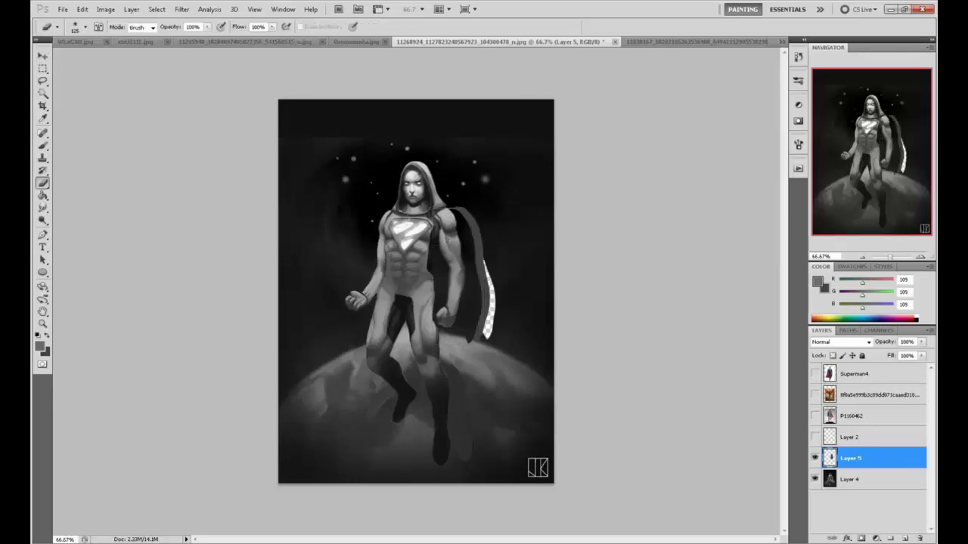
right_click(43, 92)
click(91, 108)
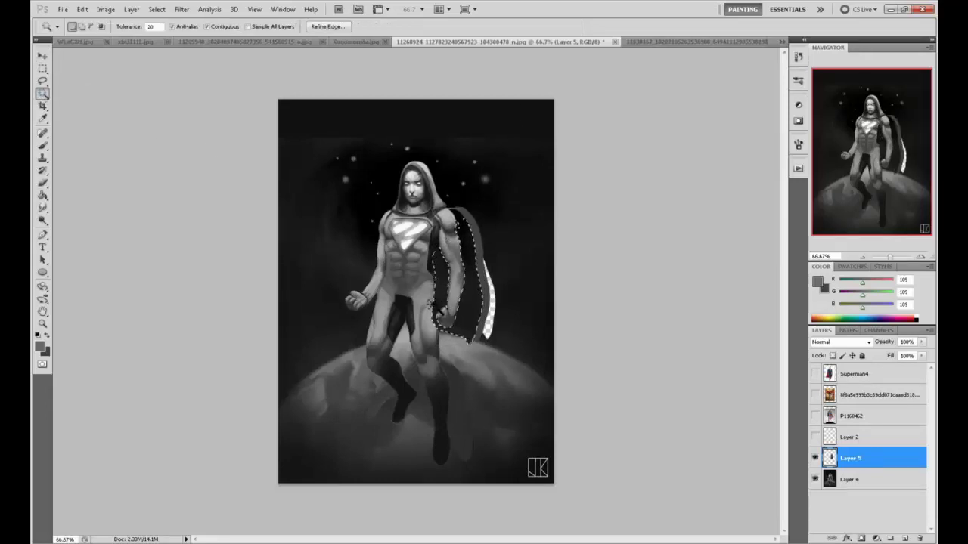
key(alt+BackSpace)
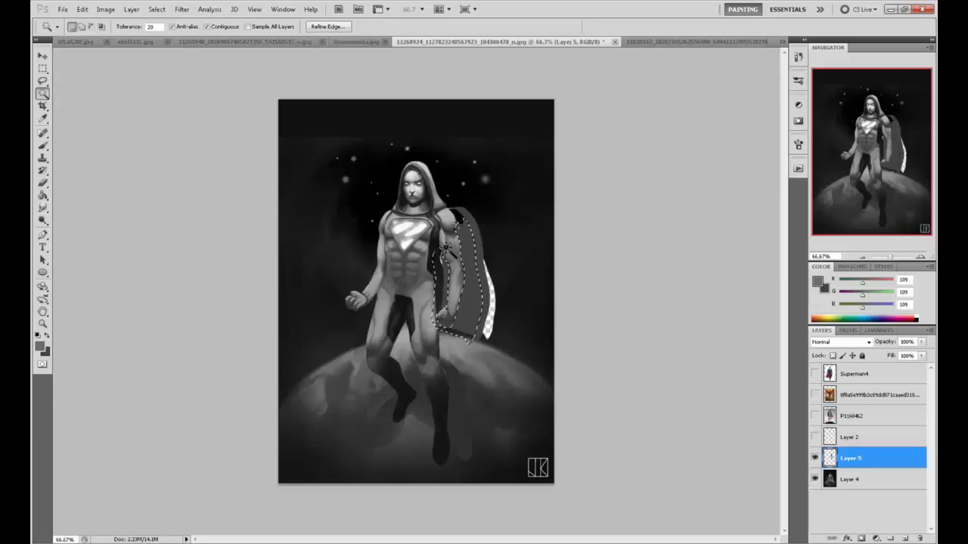
key(m)
key(ctrl+d)
Try to select the grey fill beside the arm on Layer 4 with the Magic Wand
click(869, 480)
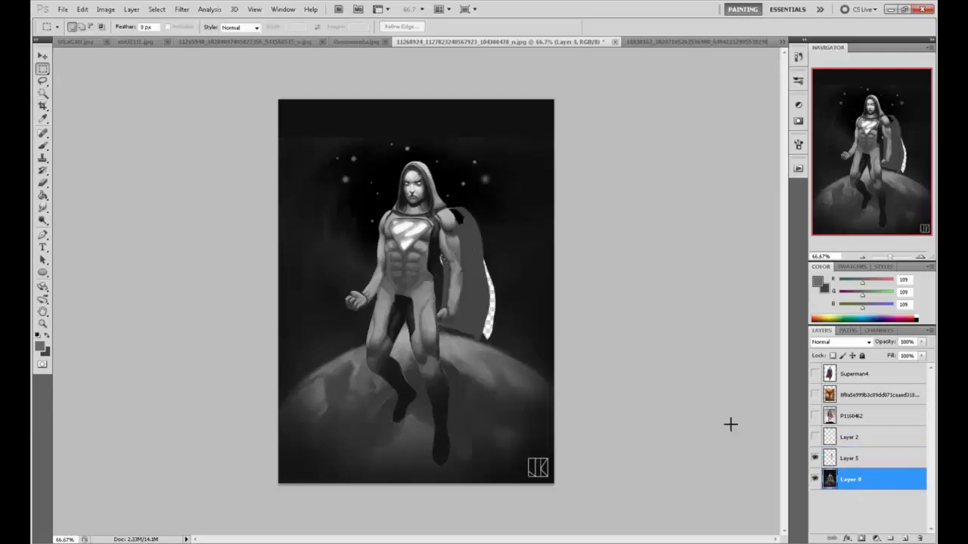
click(42, 92)
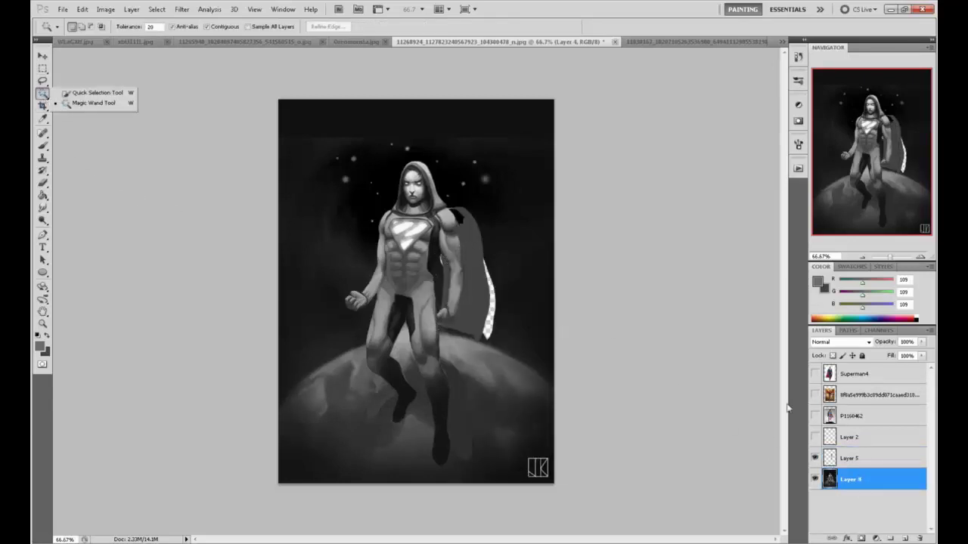
click(483, 281)
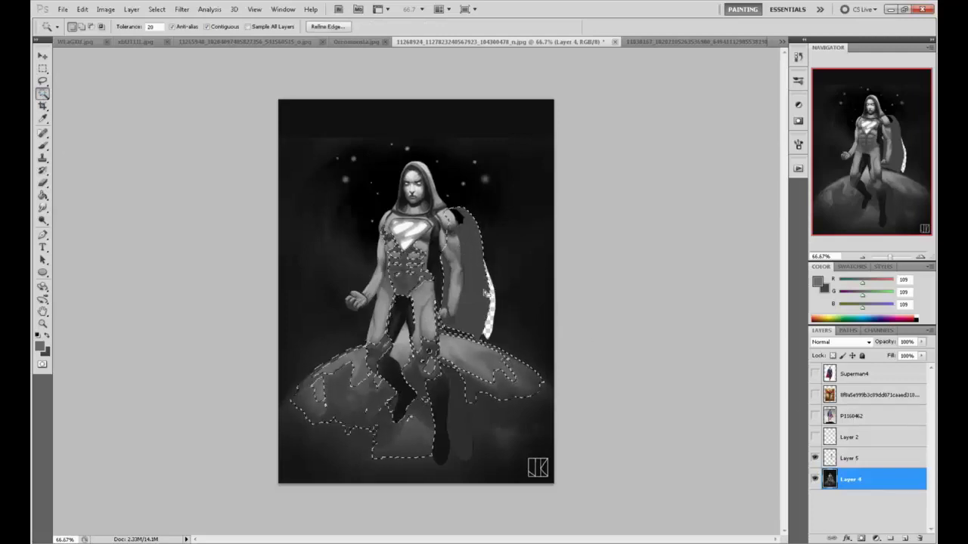
mouse_move(470, 293)
mouse_down()
mouse_move(458, 358)
mouse_move(482, 317)
mouse_move(480, 296)
mouse_up()
key(ctrl+d)
key(alt+bracketright)
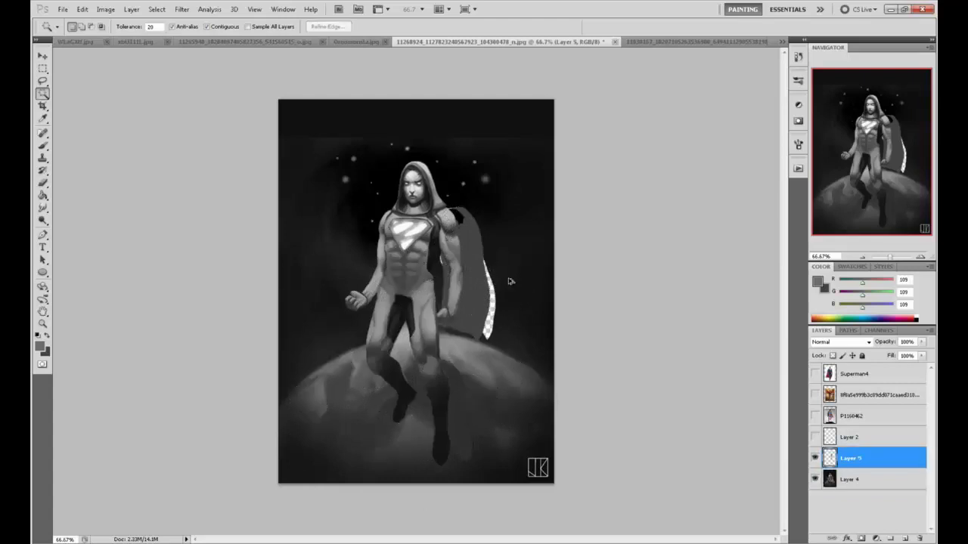
Try to fill the grey area beside the left arm with a sampled dark grey, first on Layer 5 and on Layer 4
click(43, 197)
alt+click(487, 250)
click(477, 269)
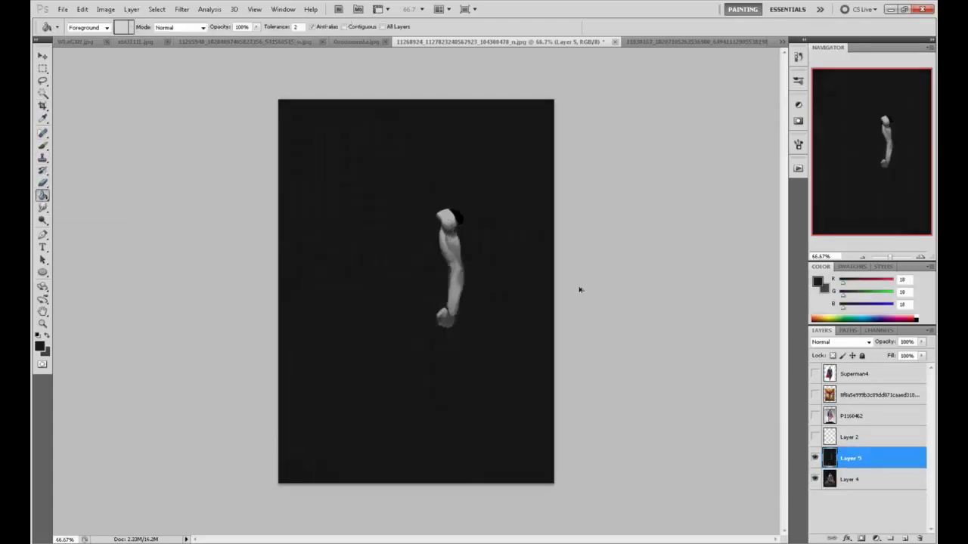
key(ctrl+z)
click(865, 477)
click(473, 280)
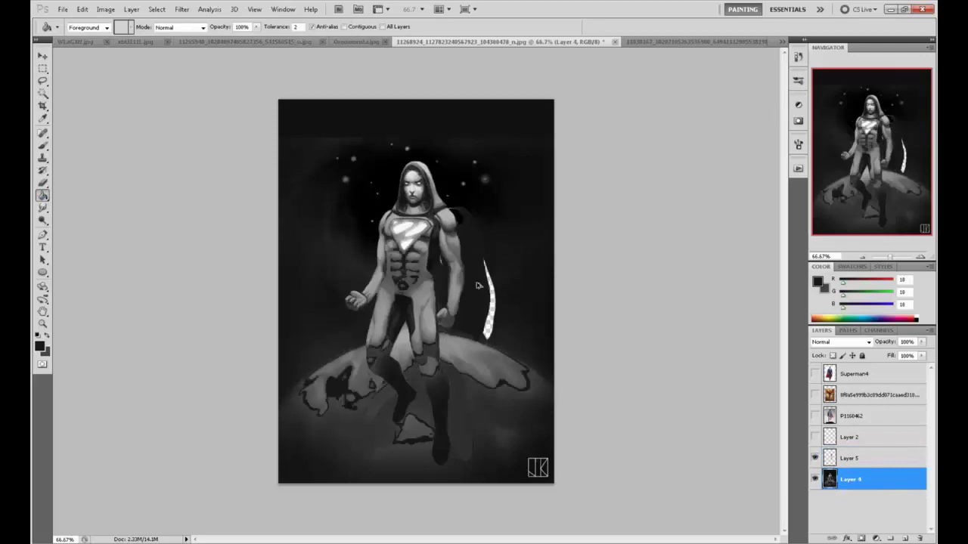
key(ctrl+z)
Revert the document history to the Move state right after the Lasso selections of the left arm
key(m)
right_click(486, 264)
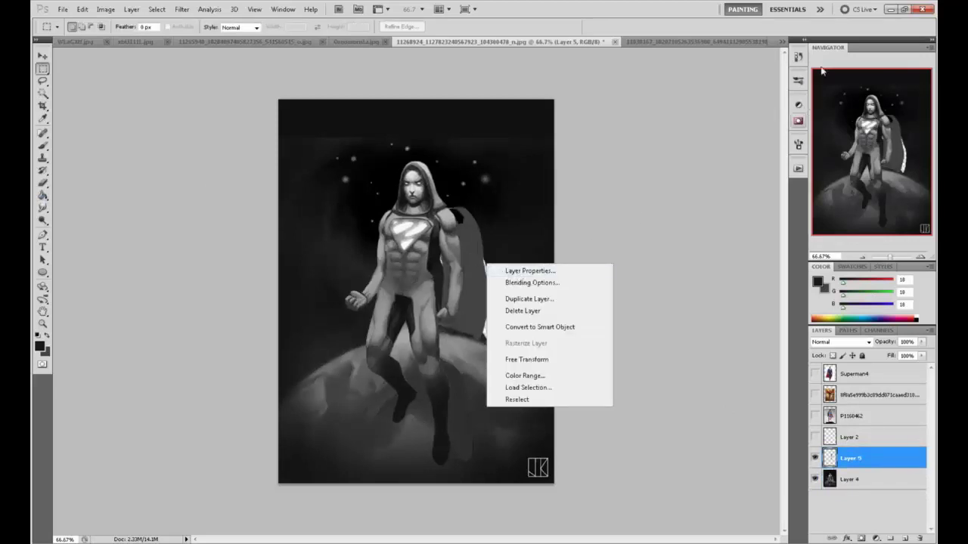
click(799, 57)
click(798, 56)
click(711, 248)
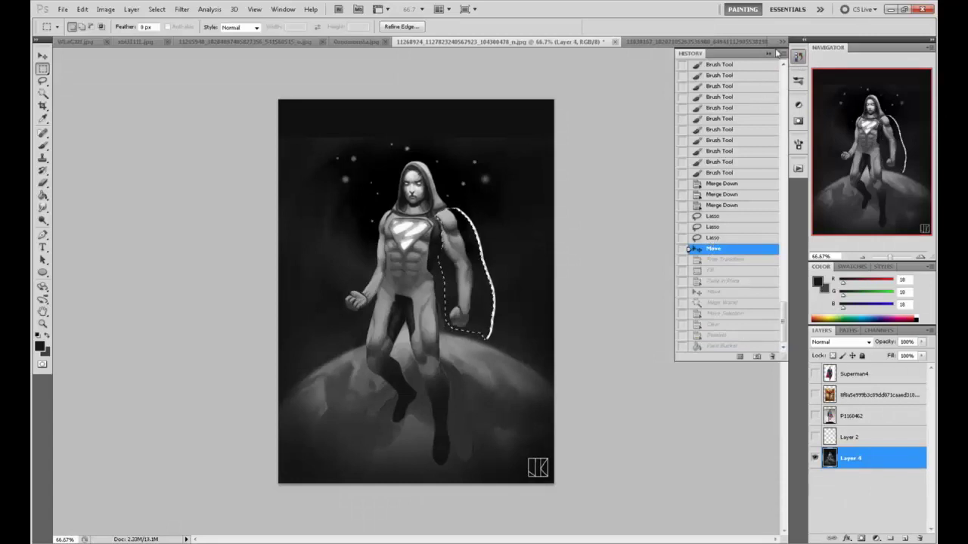
click(772, 52)
Cut away the background around the selected left arm with the subtracting Lasso and place the isolated arm on a new layer
key(l)
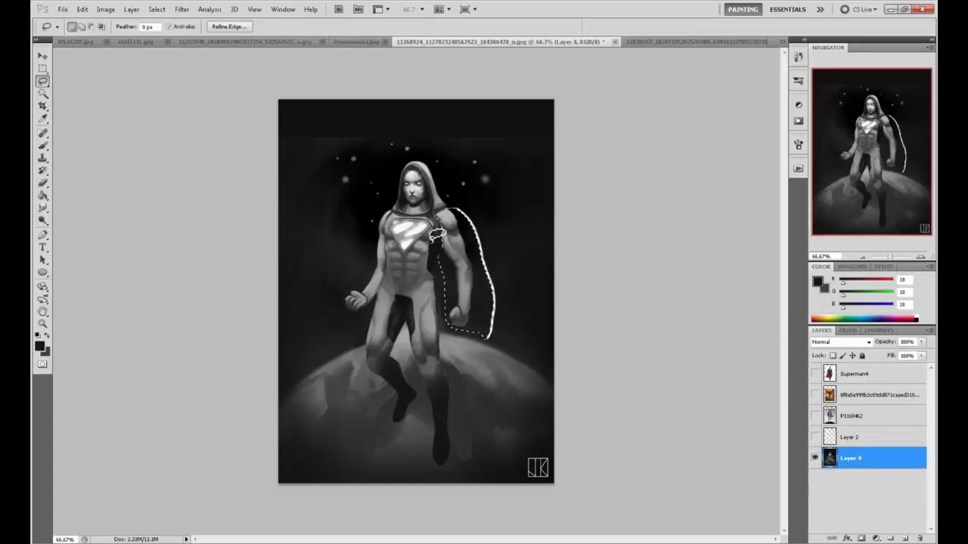
key(alt)
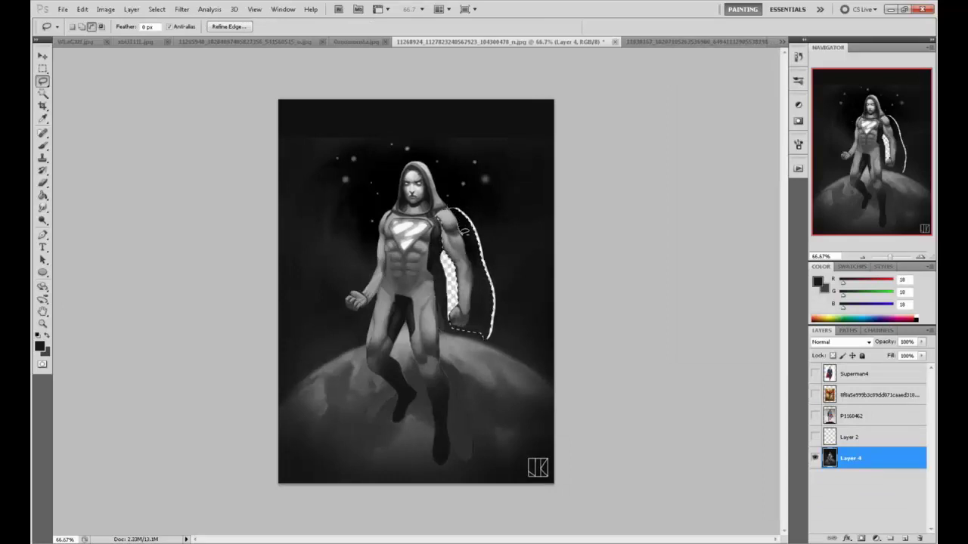
key(Delete)
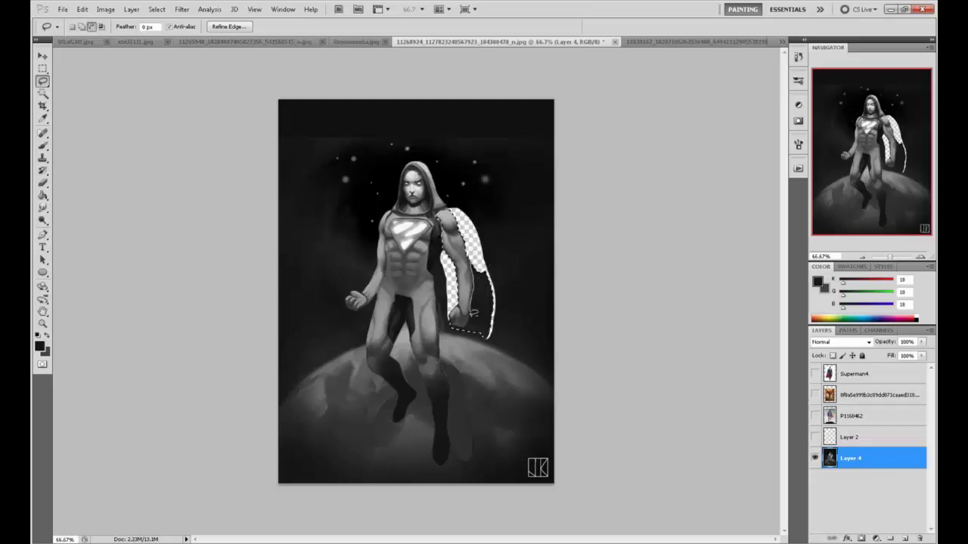
key(Delete)
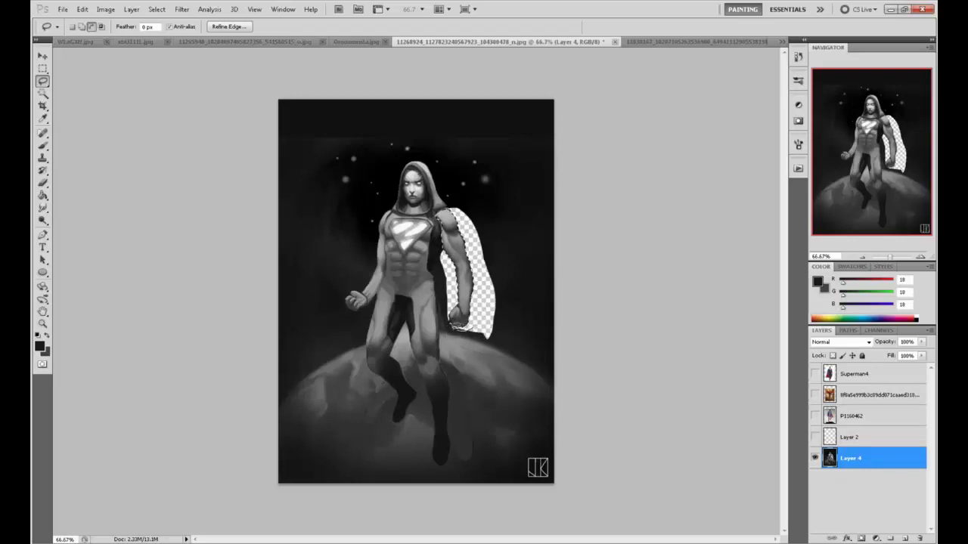
key(ctrl+d)
key(ctrl+v)
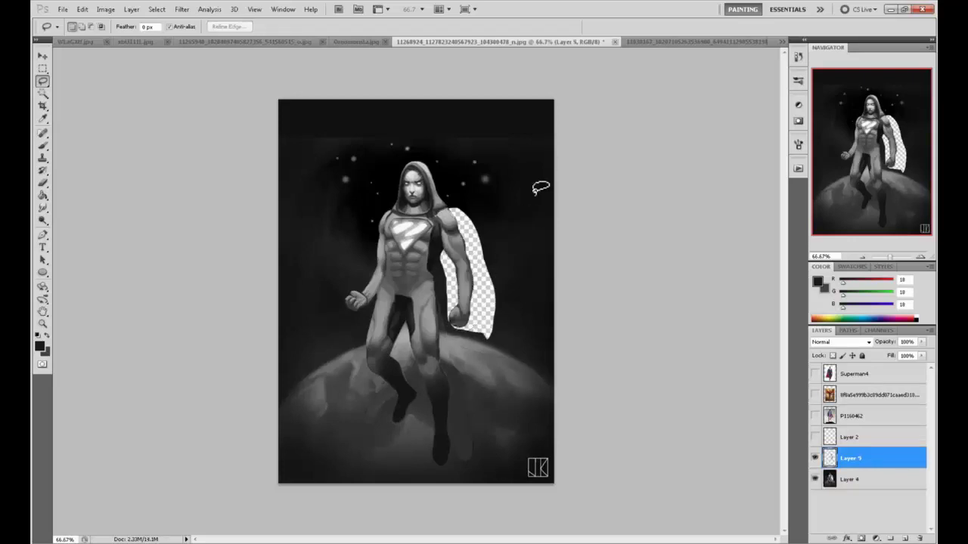
Rotate the isolated left arm 7.24° toward the torso, scale it down slightly and align it with the shoulder
key(v)
drag(462, 201, 469, 202)
drag(464, 236, 457, 238)
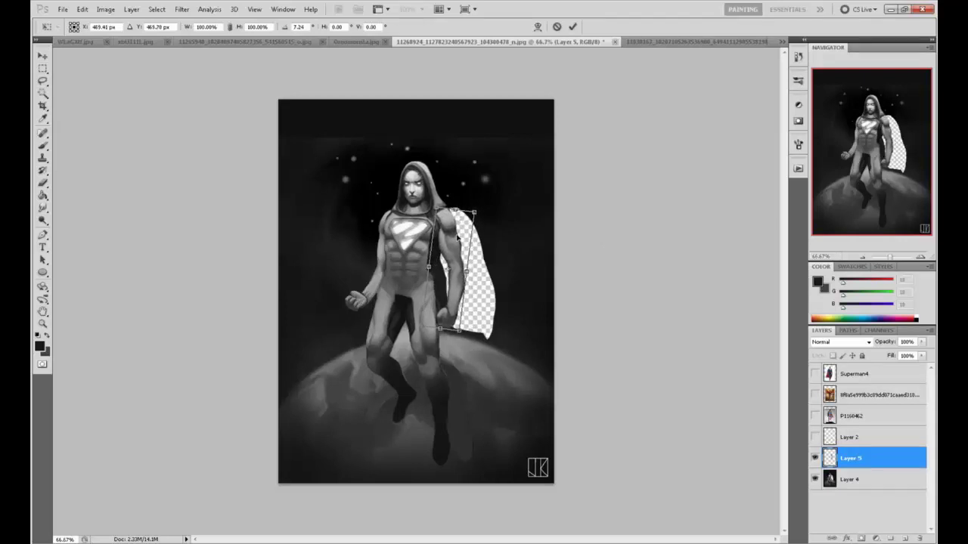
click(573, 26)
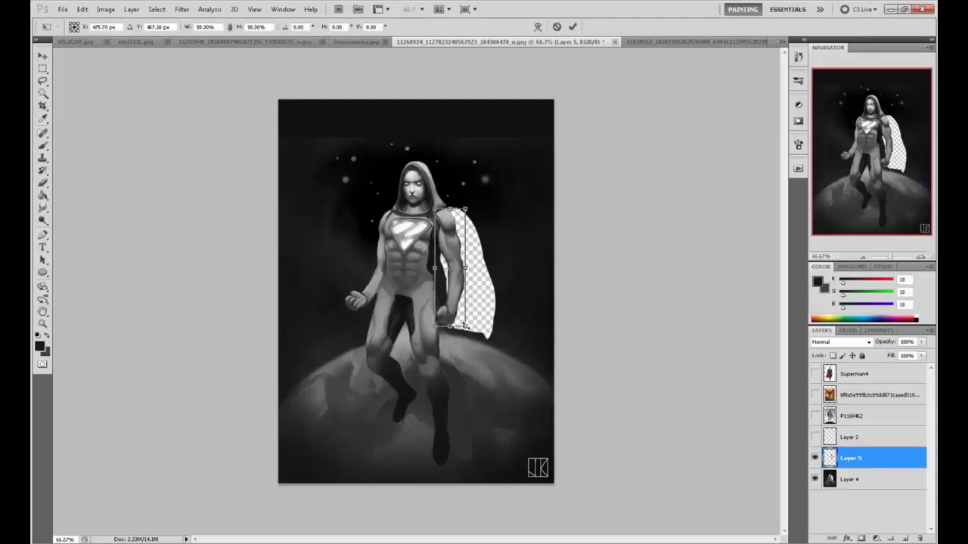
drag(465, 330, 466, 325)
drag(449, 235, 448, 237)
click(573, 27)
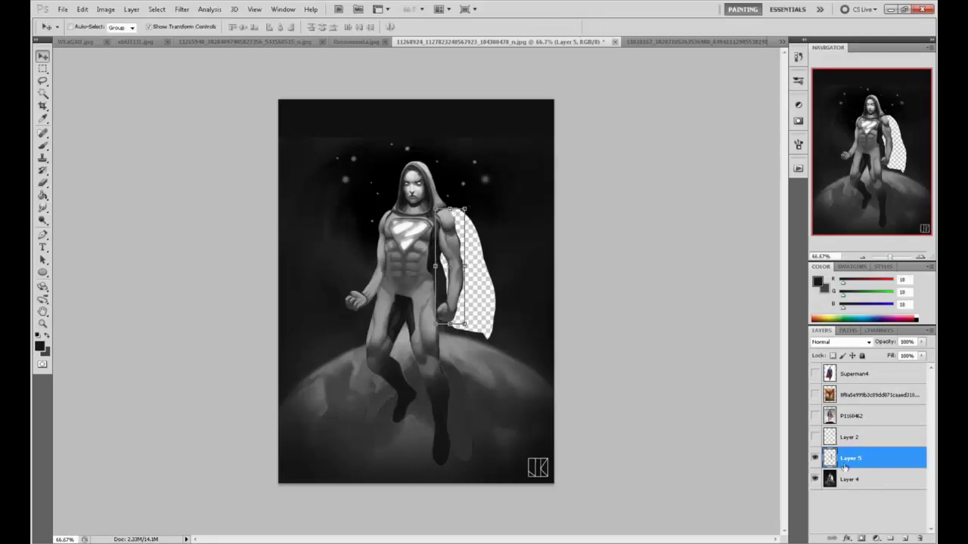
Create a new layer beneath Layer 4 and fill it with dark grey (RGB 20) to close the transparent gap around the arm
click(864, 499)
click(908, 539)
drag(877, 374, 876, 514)
key(g)
click(485, 308)
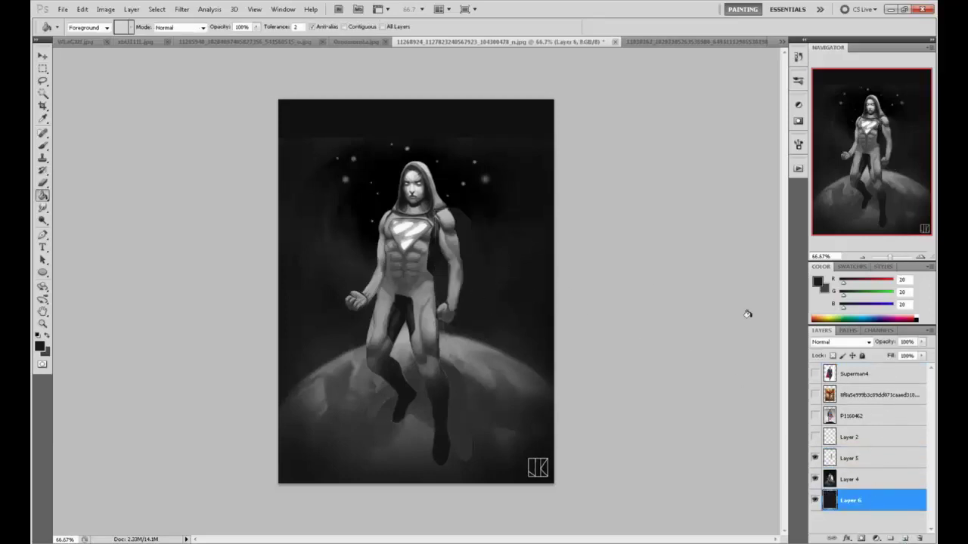
Merge Layer 4 down into Layer 6, and Layer 5 into the merged layer
right_click(864, 489)
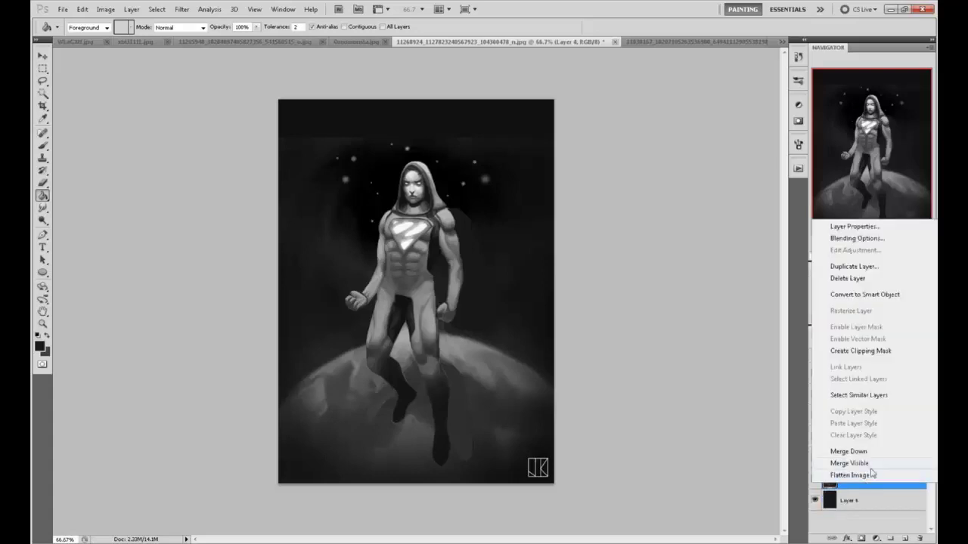
click(862, 454)
click(814, 458)
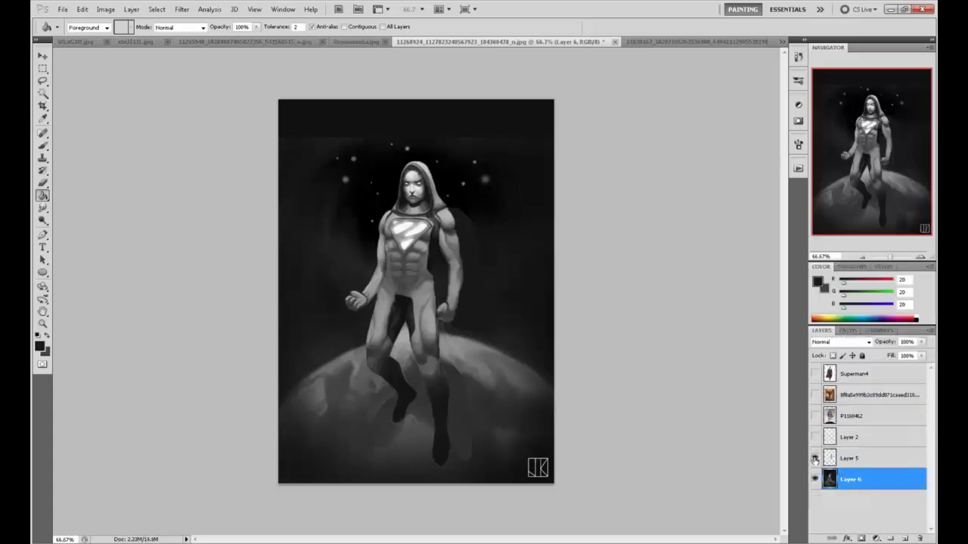
right_click(859, 459)
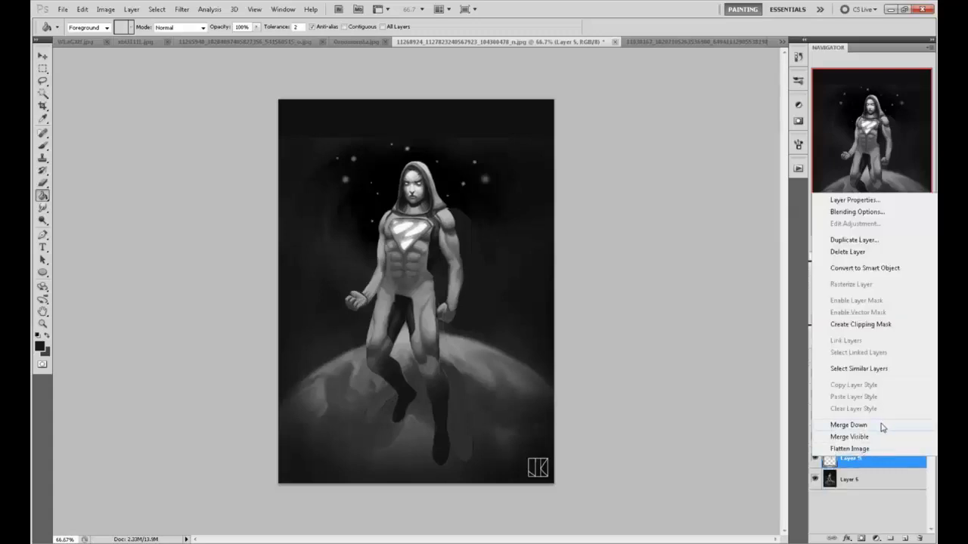
click(881, 425)
Sketch red guide lines (R 255) with the Brush along both arms, bending each at the elbow
key(b)
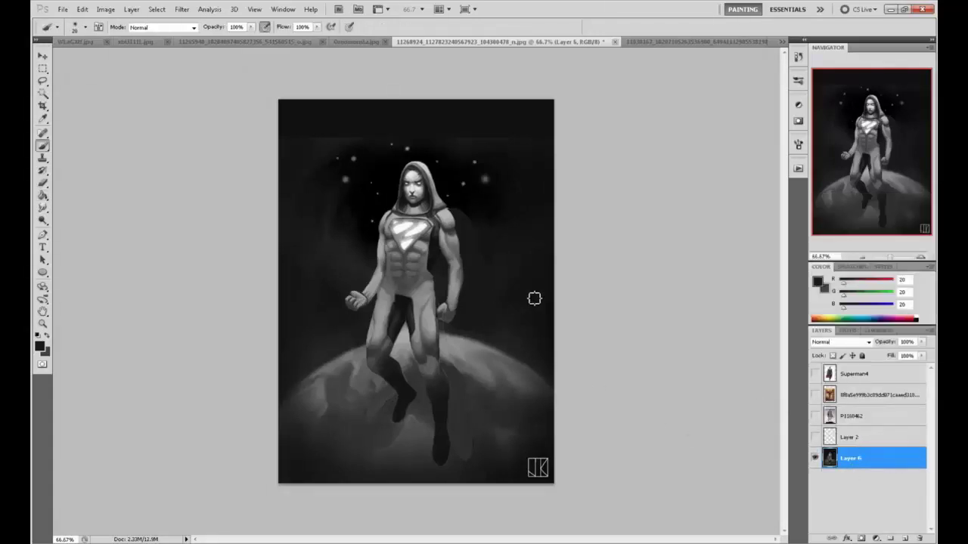
drag(841, 282, 894, 282)
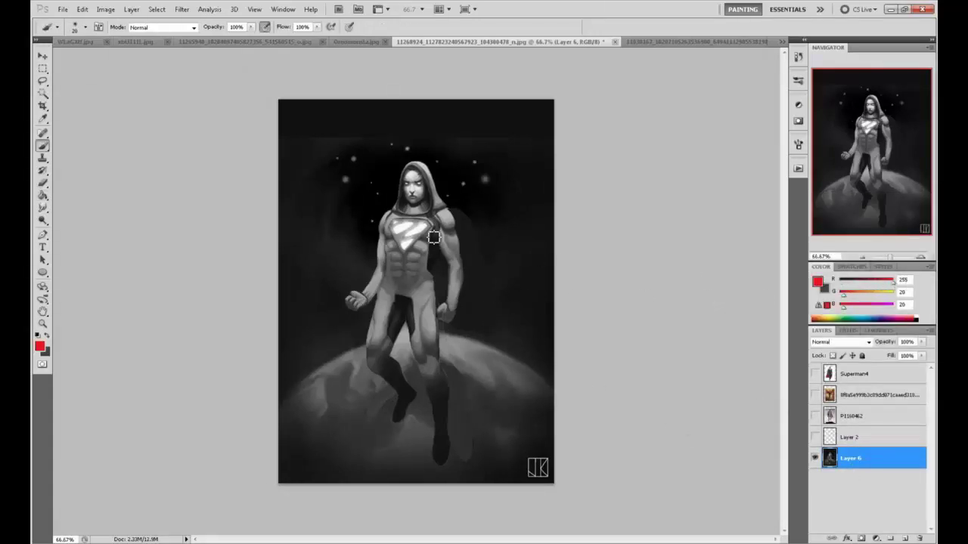
drag(443, 212, 431, 317)
mouse_move(383, 215)
mouse_down()
mouse_move(388, 282)
mouse_move(337, 300)
mouse_up()
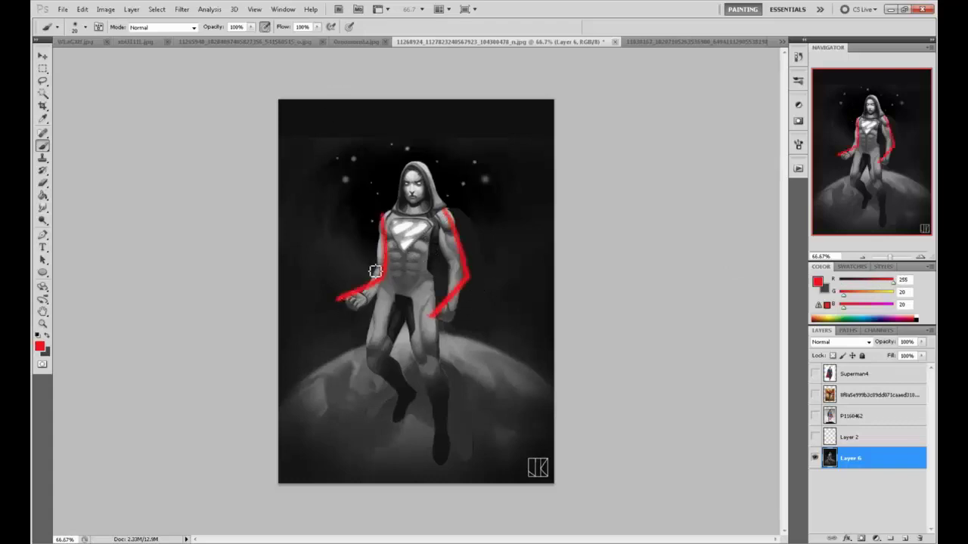
Undo the guide on the open-handed arm, try alternative arm directions in red and undo them as well
key(ctrl+z)
mouse_move(391, 217)
mouse_down()
mouse_move(371, 280)
mouse_move(371, 324)
mouse_up()
key(ctrl+z)
mouse_move(390, 218)
mouse_down()
mouse_move(361, 283)
mouse_move(378, 350)
mouse_up()
key(ctrl+z)
mouse_move(390, 219)
mouse_down()
mouse_move(353, 295)
mouse_move(333, 279)
mouse_move(341, 262)
mouse_move(327, 265)
mouse_move(330, 176)
mouse_move(334, 270)
mouse_up()
key(ctrl+alt+z)
key(ctrl+alt+z)
key(ctrl+alt+z)
key(ctrl+alt+z)
Lasso the forearm with the open hand and place it on a new layer
key(l)
mouse_move(397, 266)
mouse_down()
mouse_move(373, 268)
mouse_move(346, 288)
mouse_up()
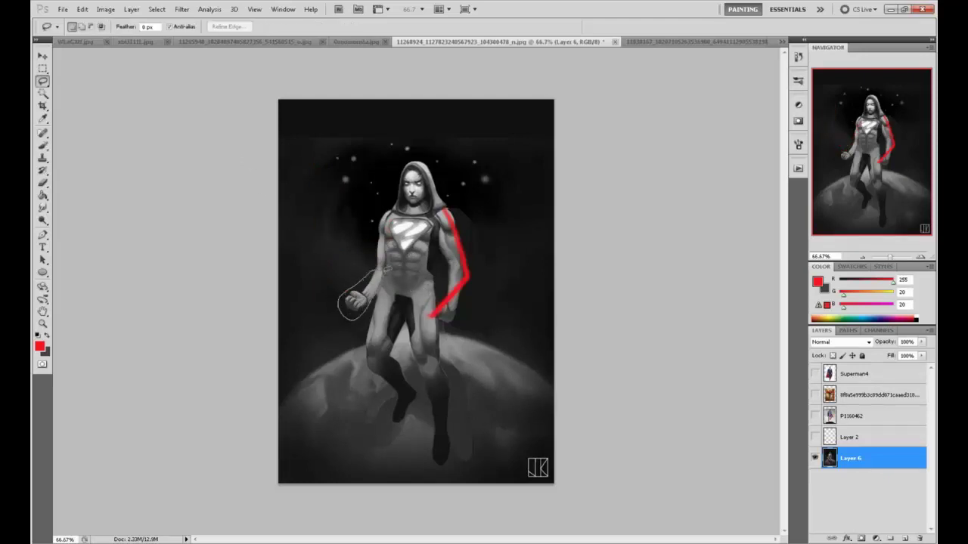
key(ctrl+j)
Try rotating the isolated forearm 29.94° so the hand rises, align it with the elbow and undo the transform
key(v)
drag(353, 264, 392, 254)
drag(363, 297, 358, 285)
drag(349, 226, 338, 228)
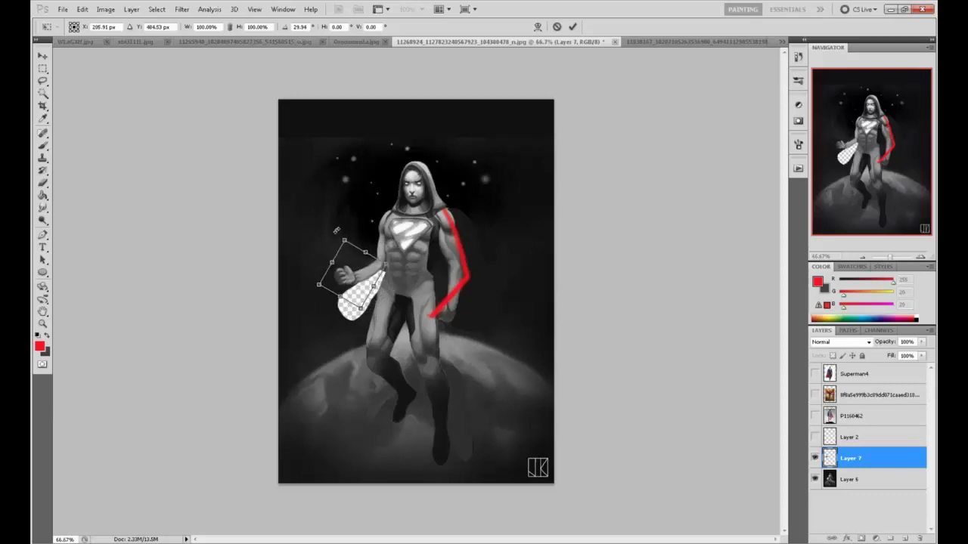
drag(354, 284, 364, 281)
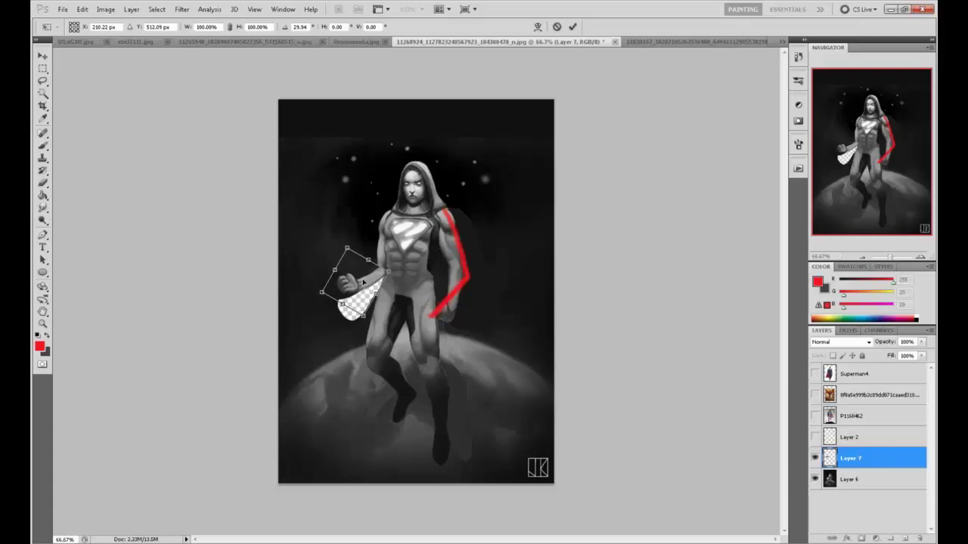
click(572, 27)
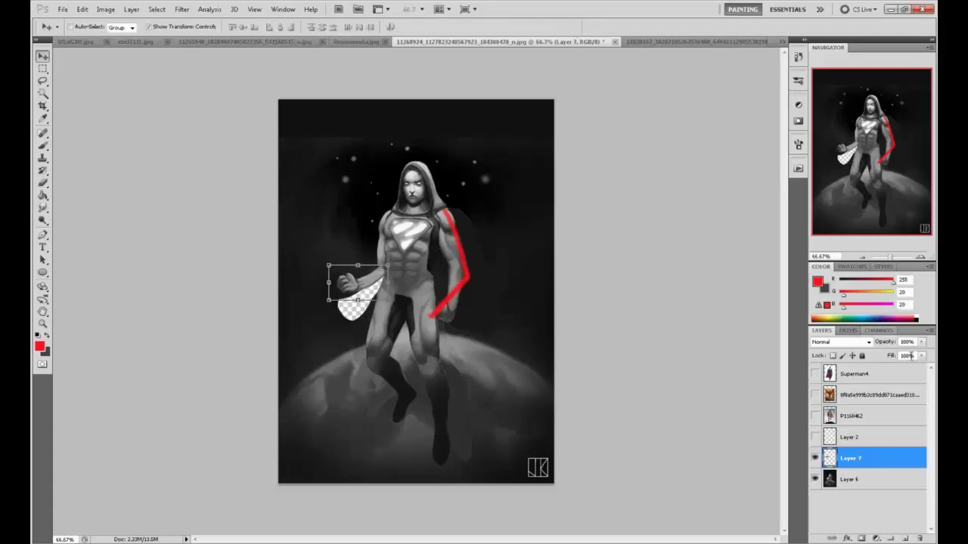
key(ctrl+z)
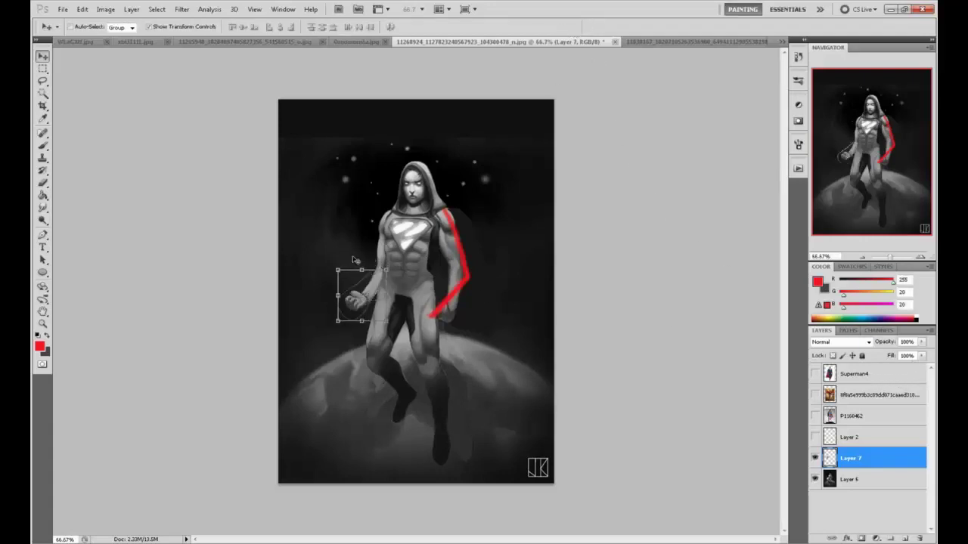
Swing the isolated forearm toward the hip, flip it vertically, rotate it to 40.97° and align it with the elbow
drag(353, 259, 335, 266)
drag(362, 295, 371, 301)
drag(362, 257, 372, 257)
drag(376, 304, 380, 301)
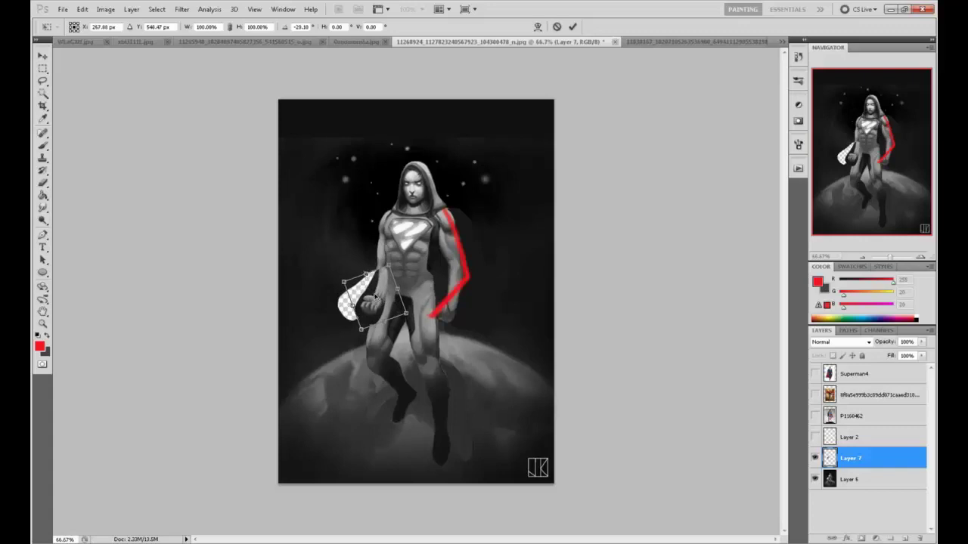
right_click(378, 298)
click(422, 456)
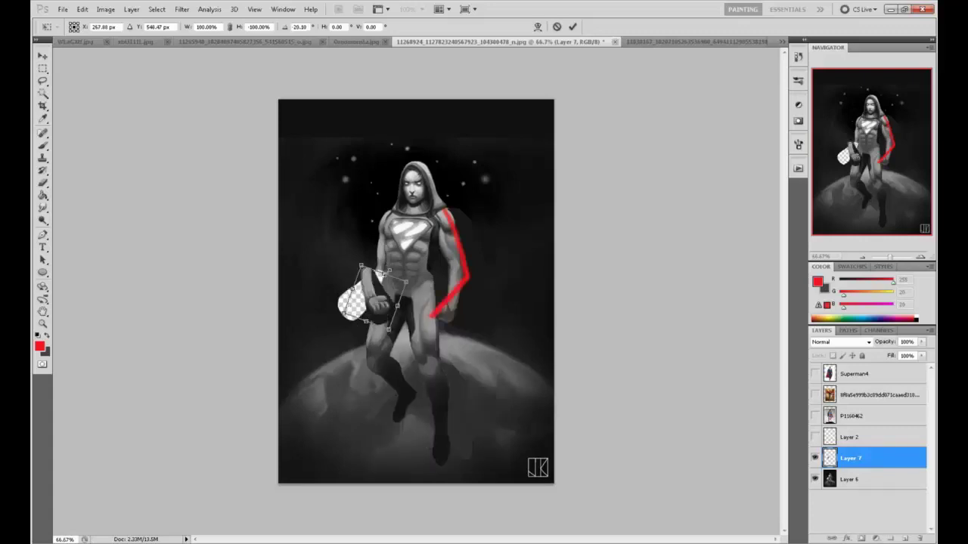
drag(388, 259, 373, 292)
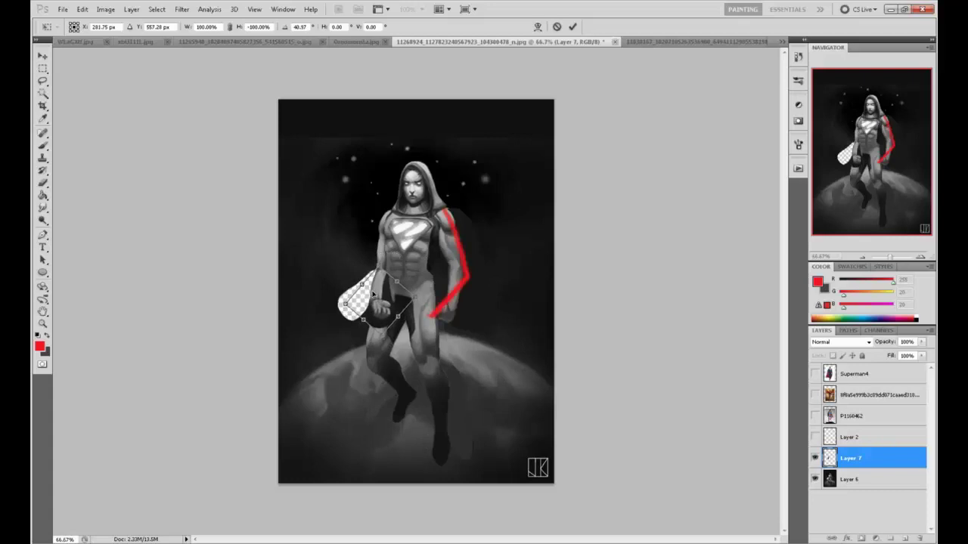
click(573, 27)
Erase the repositioned hand and forearm in front of the hip
key(d)
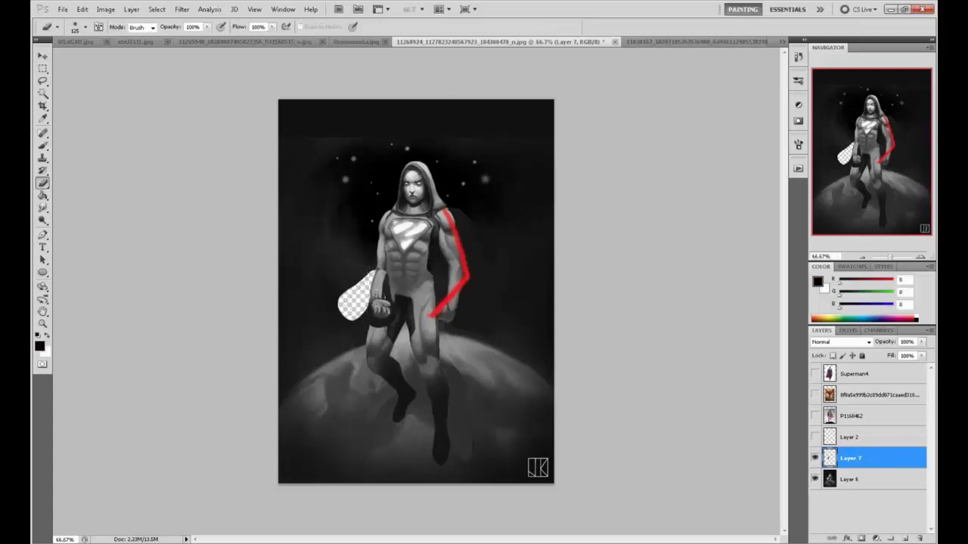
key(e)
mouse_move(375, 316)
mouse_down()
mouse_move(384, 287)
mouse_move(374, 256)
mouse_up()
Create a new layer beneath Layer 6 and fill it with dark grey (RGB 26) sampled from the background
click(876, 482)
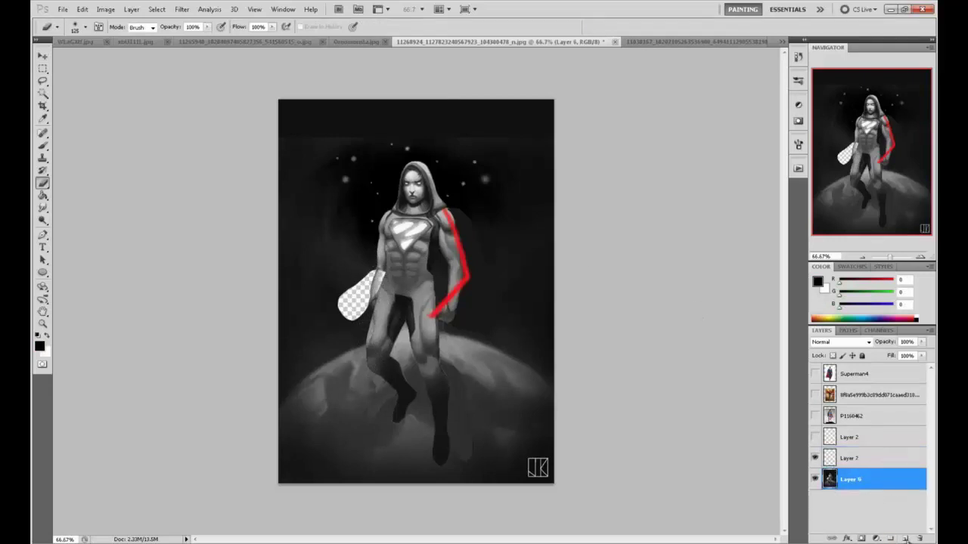
click(904, 538)
drag(883, 481, 878, 514)
key(g)
alt+click(348, 277)
click(359, 301)
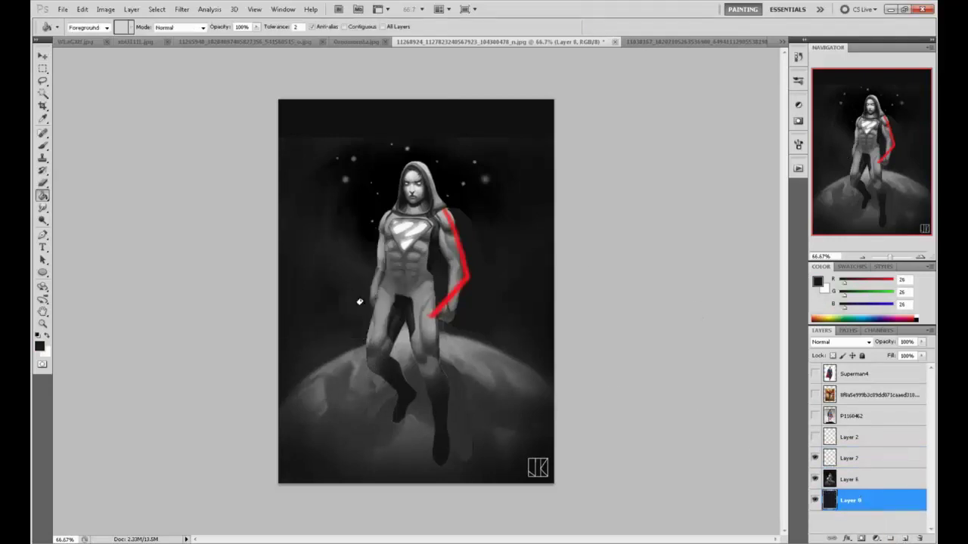
Toggle the visibility of Layer 7 and Layer 6 to examine what each contributes to the arm
click(814, 458)
click(814, 459)
click(818, 480)
alt+click(814, 479)
alt+click(815, 480)
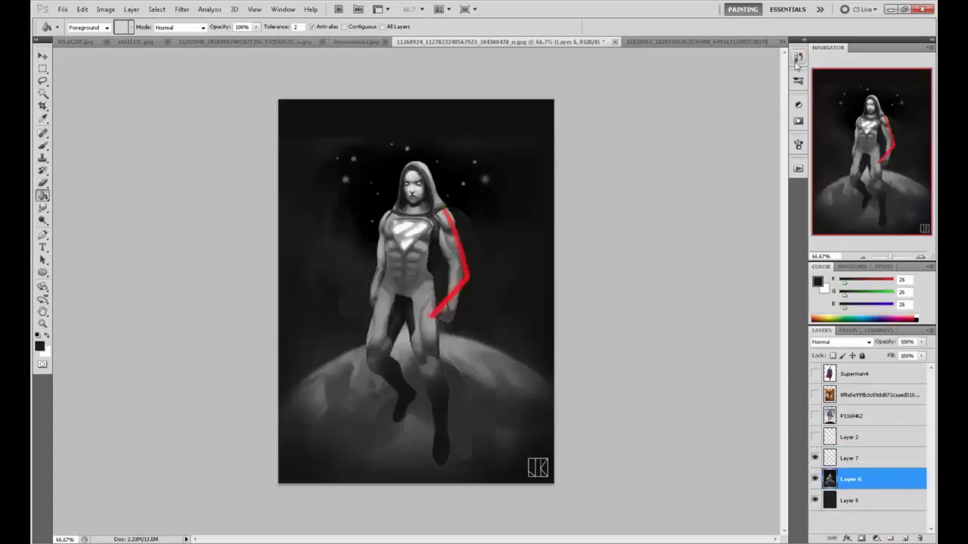
Revert the document history to the Paint Bucket state that precedes the layer merges
click(798, 57)
click(719, 292)
click(722, 260)
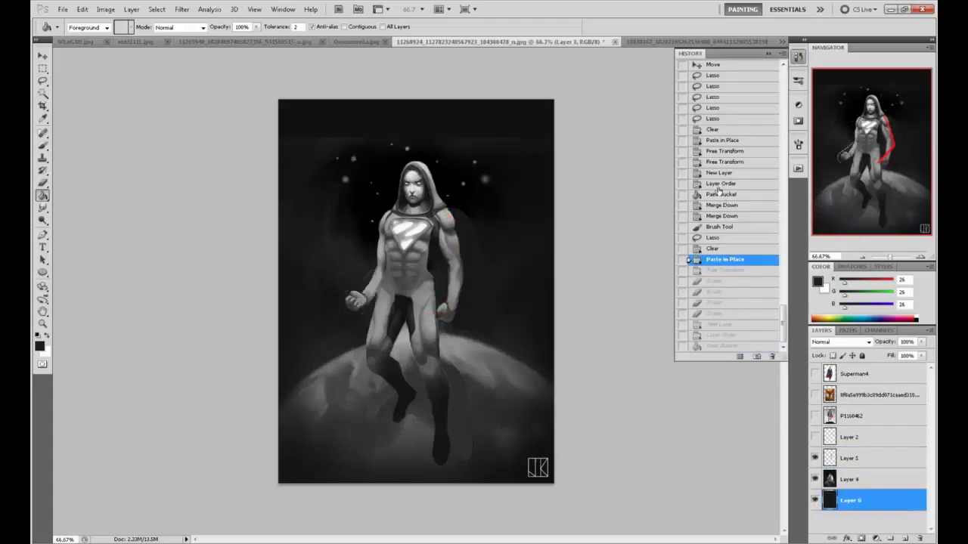
click(722, 195)
click(769, 57)
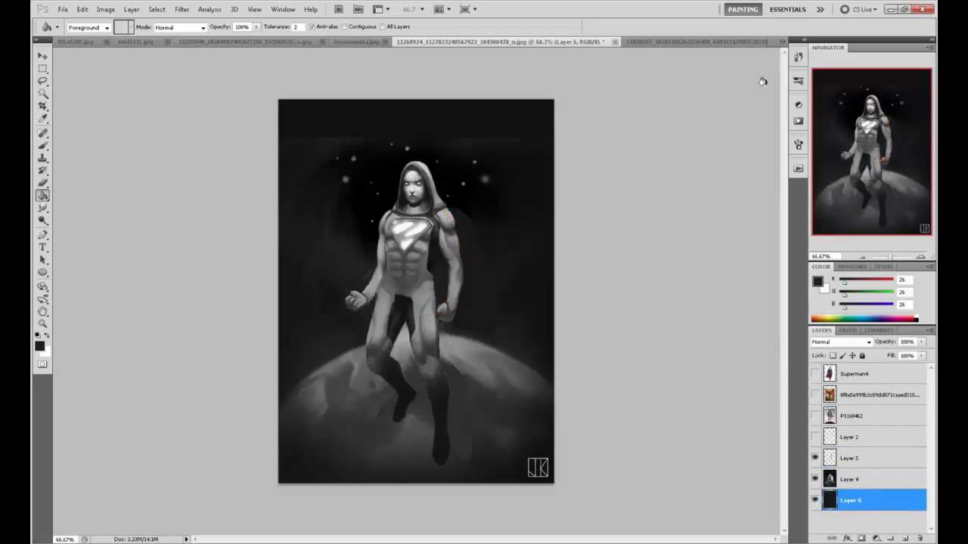
Merge Layer 5 with the repositioned left arm down into Layer 4
click(858, 479)
right_click(862, 458)
click(867, 426)
key(l)
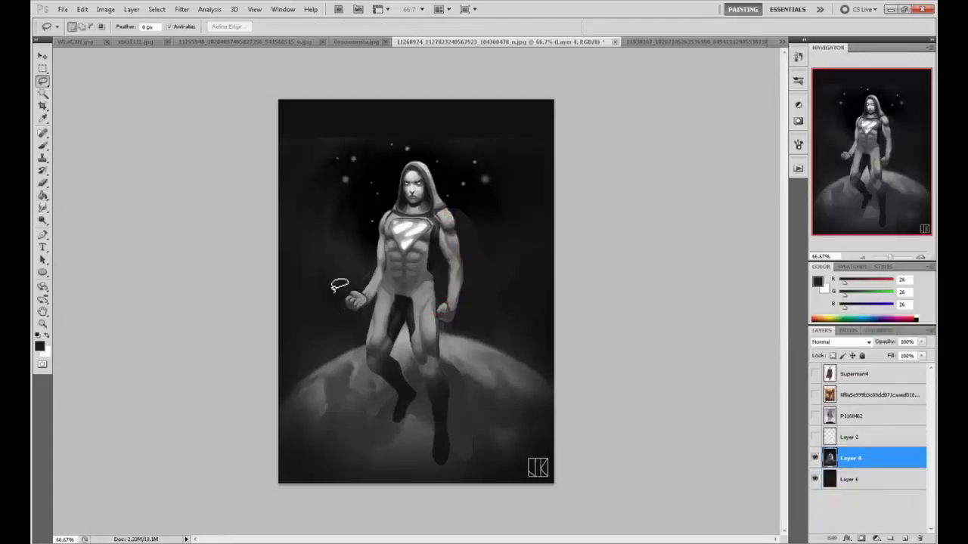
mouse_move(375, 265)
mouse_down()
mouse_move(338, 301)
mouse_move(359, 315)
mouse_move(376, 297)
mouse_up()
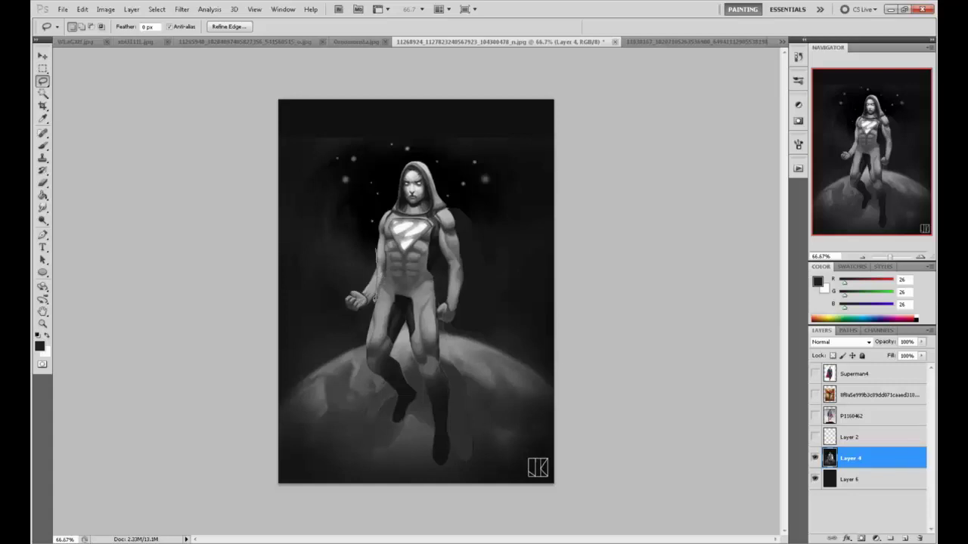
mouse_move(373, 301)
mouse_down()
mouse_move(363, 254)
mouse_move(376, 251)
mouse_up()
key(ctrl+d)
Paint out the extended forearm and open hand beside the hip with sampled background grey, using a 150 px brush
key(b)
alt+click(368, 264)
key(bracketright)
key(bracketright)
key(bracketright)
key(bracketright)
key(bracketright)
key(bracketright)
key(bracketright)
key(bracketright)
key(bracketright)
key(bracketright)
mouse_move(365, 295)
mouse_down()
mouse_move(335, 280)
mouse_move(353, 267)
mouse_move(352, 307)
mouse_up()
alt+click(361, 272)
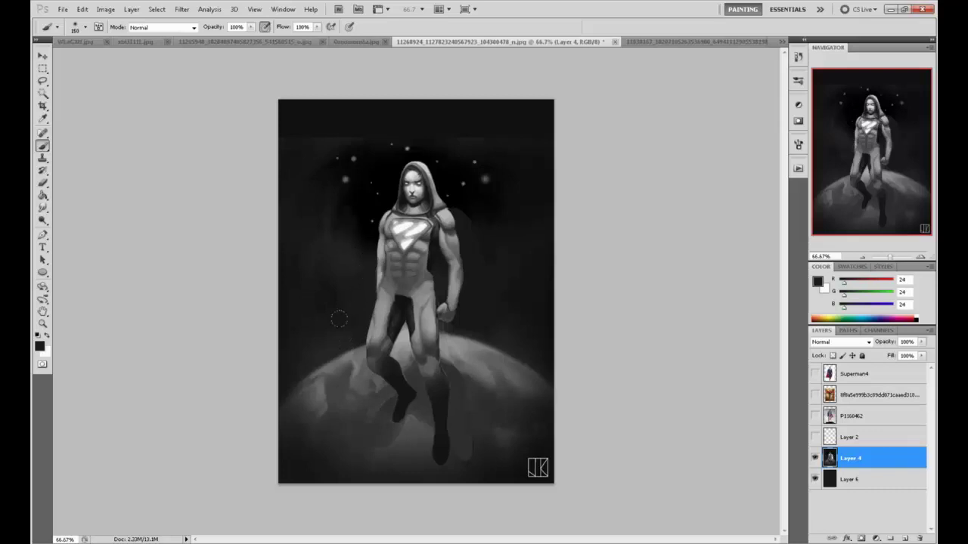
Merge Layer 4 down into the dark grey Layer 6
key(m)
right_click(472, 297)
key(Escape)
right_click(883, 458)
click(887, 431)
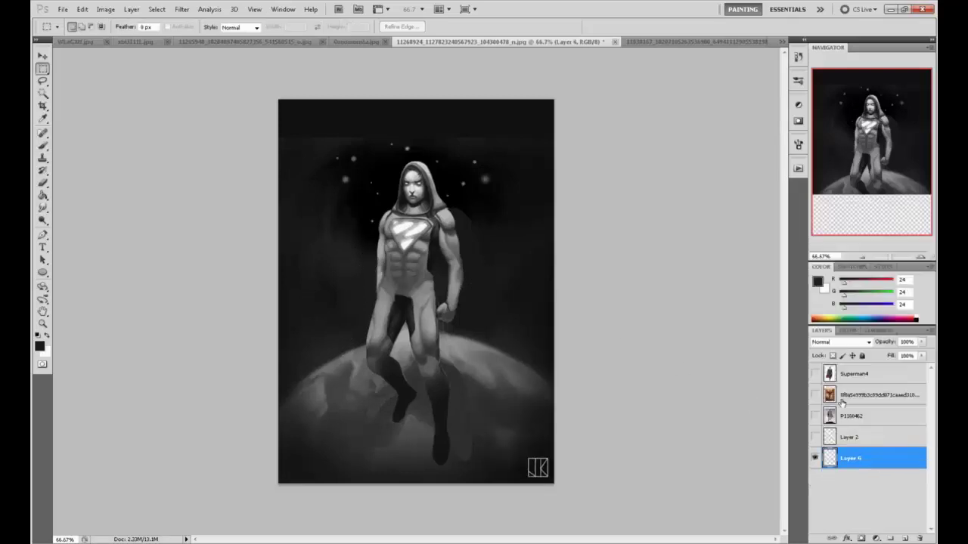
Open the Liquify filter, enlarge the brush and shrink the head and hood with the Pucker tool
click(181, 9)
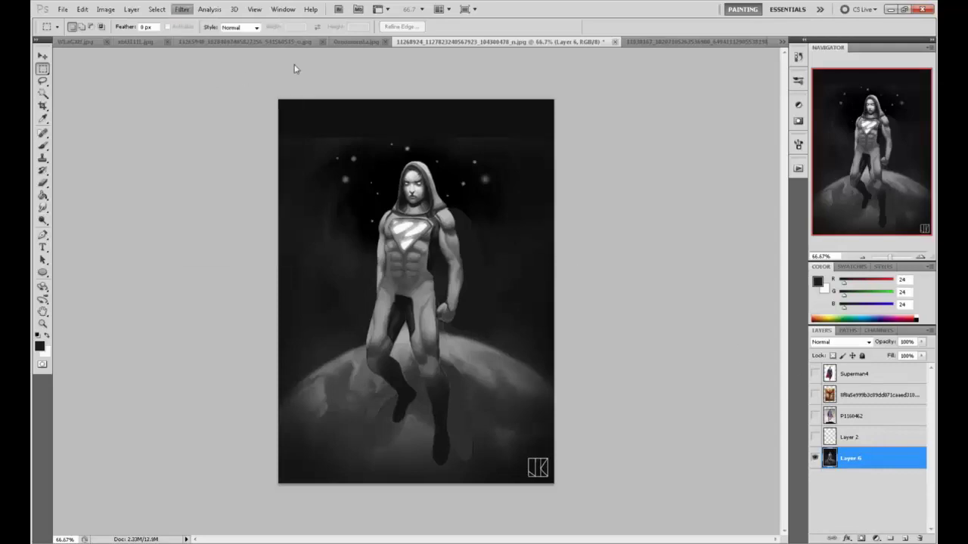
click(208, 69)
click(886, 89)
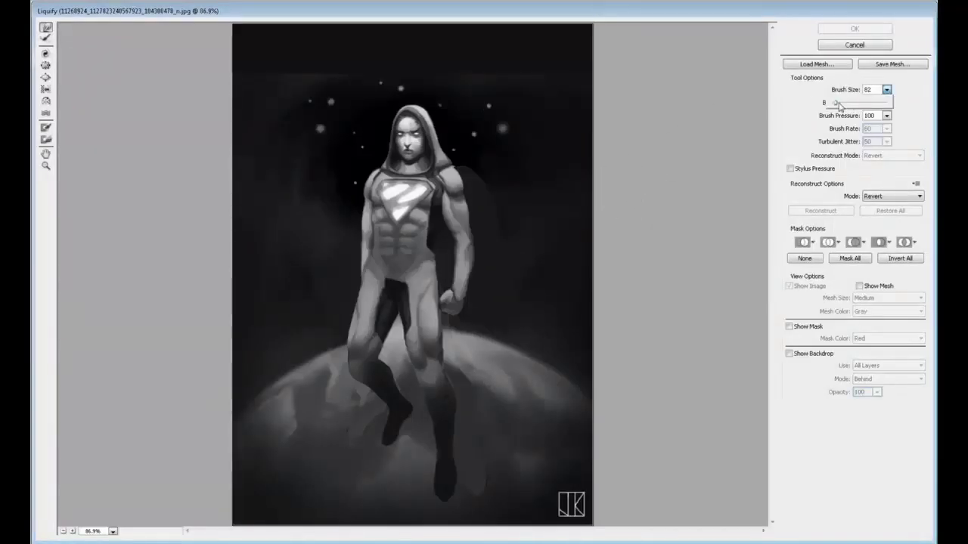
drag(838, 104, 845, 104)
click(47, 66)
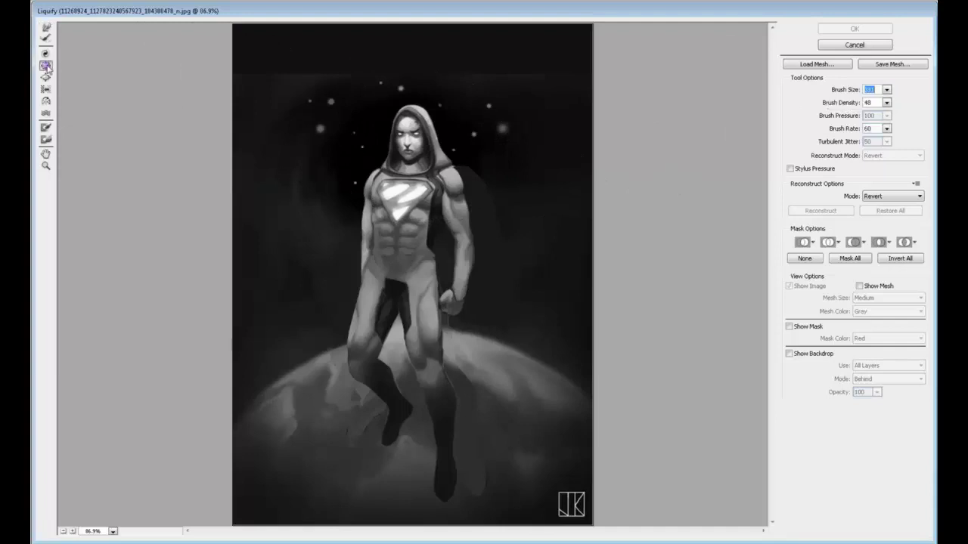
mouse_move(398, 161)
mouse_down()
mouse_move(417, 139)
mouse_move(443, 152)
mouse_up()
Adjust the brush density to 65 and the brush size to about 323, puckering the head and hood further
click(886, 102)
drag(862, 120, 879, 120)
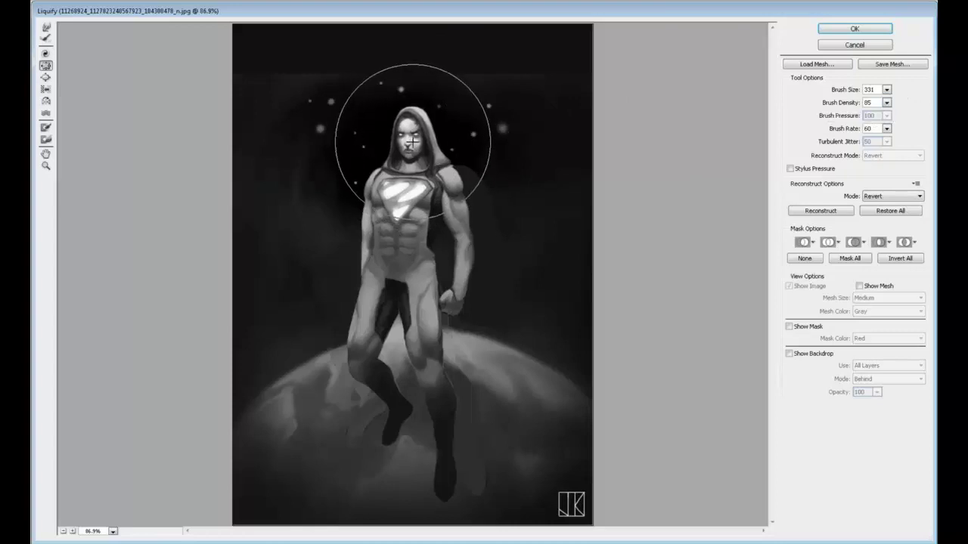
click(886, 102)
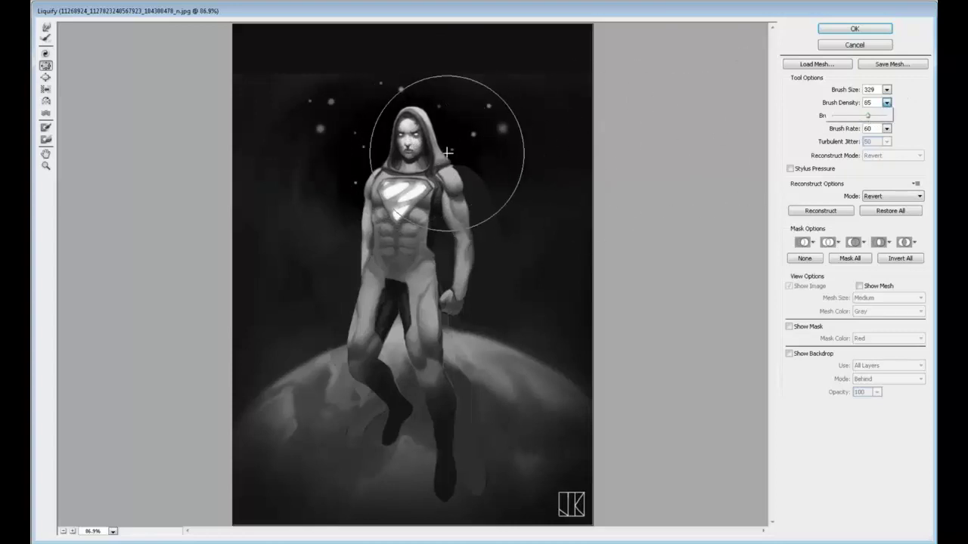
click(411, 144)
key(bracketleft)
key(bracketleft)
key(bracketleft)
Reshape both shoulders with the Forward Warp tool at brush size 211 and density 30
click(45, 26)
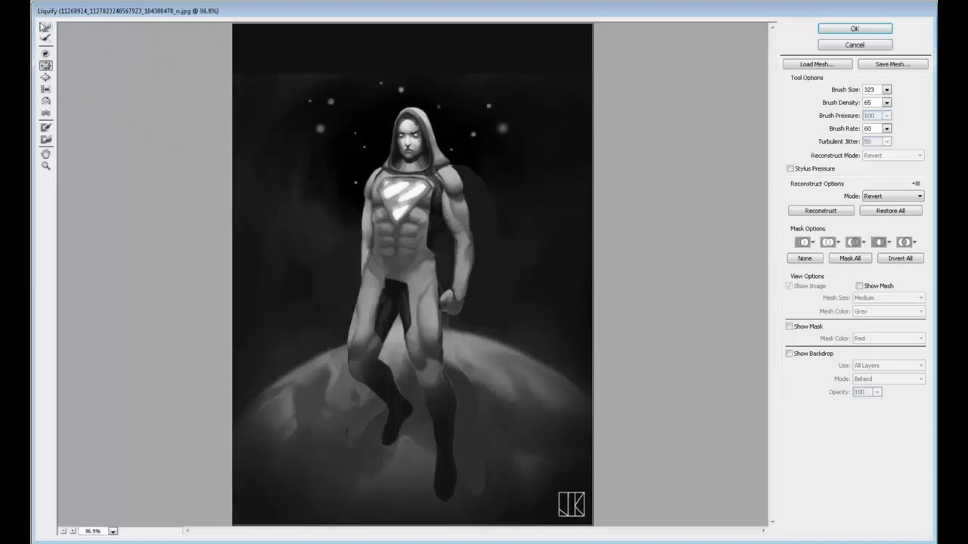
click(886, 102)
click(886, 89)
drag(853, 106, 832, 104)
drag(375, 183, 369, 184)
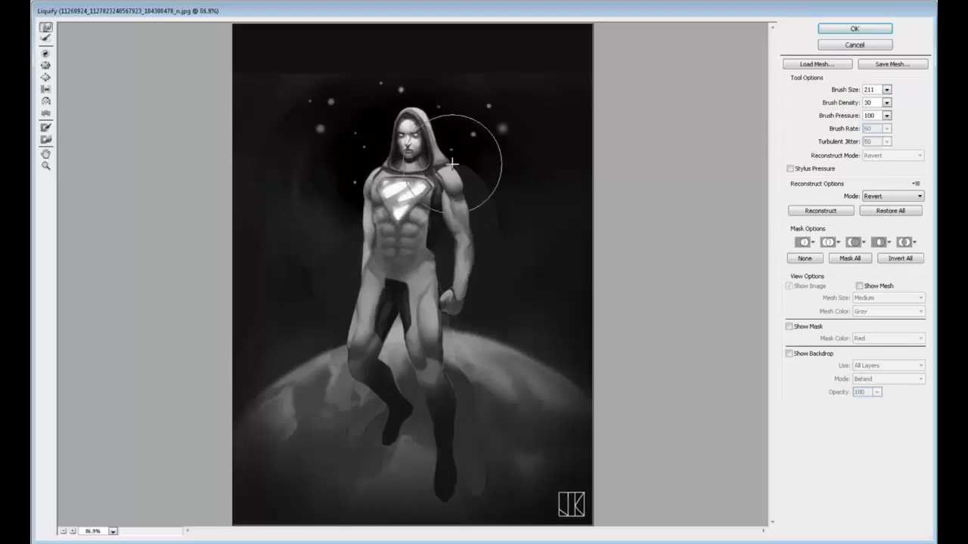
drag(458, 159, 456, 169)
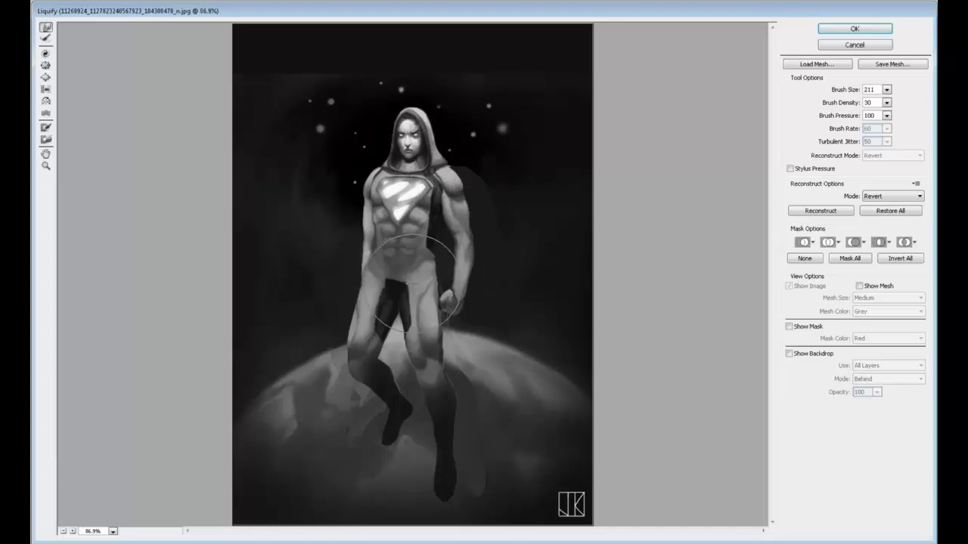
Warp the waist and hips with the Forward Warp tool at brush size 211 and apply the Liquify changes
mouse_move(393, 287)
mouse_down()
mouse_move(350, 254)
mouse_move(328, 264)
mouse_move(356, 260)
mouse_move(369, 273)
mouse_up()
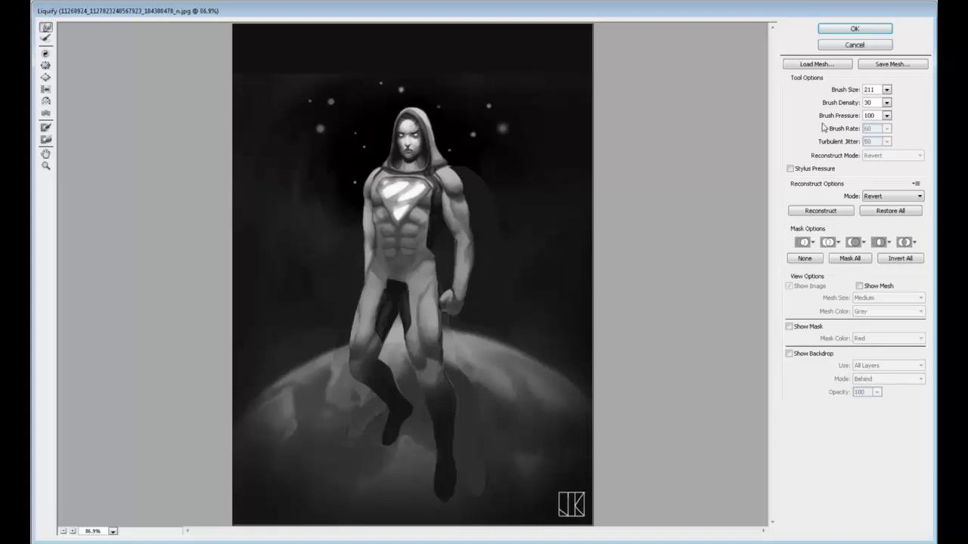
key(Return)
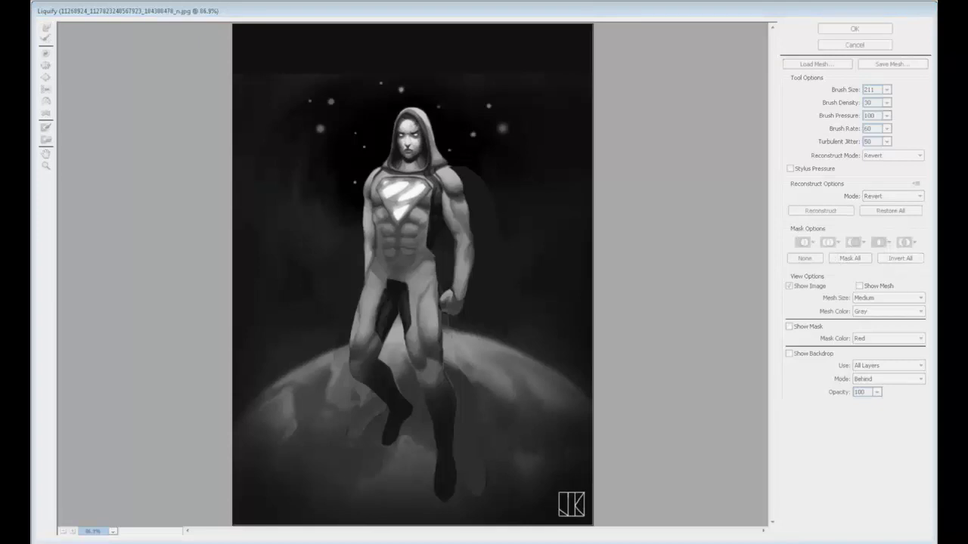
click(685, 139)
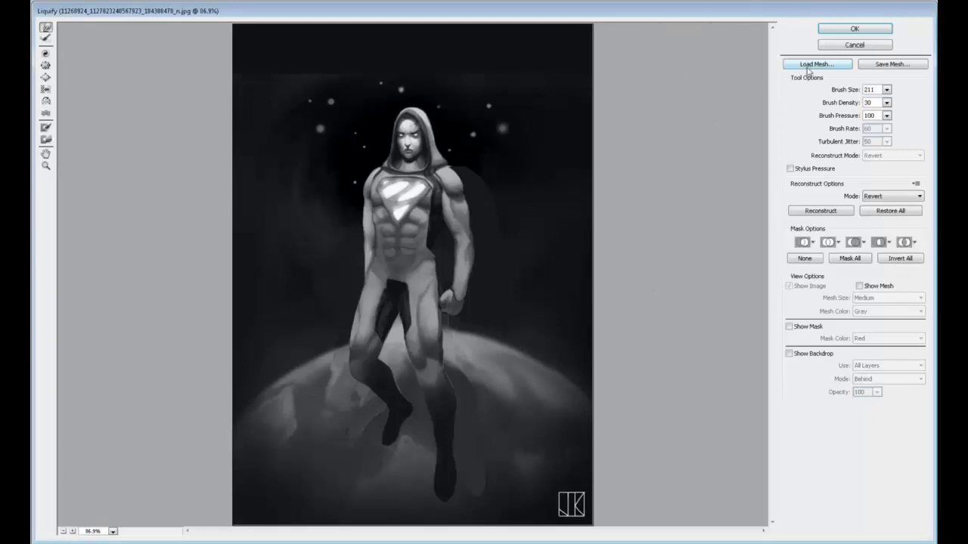
click(860, 31)
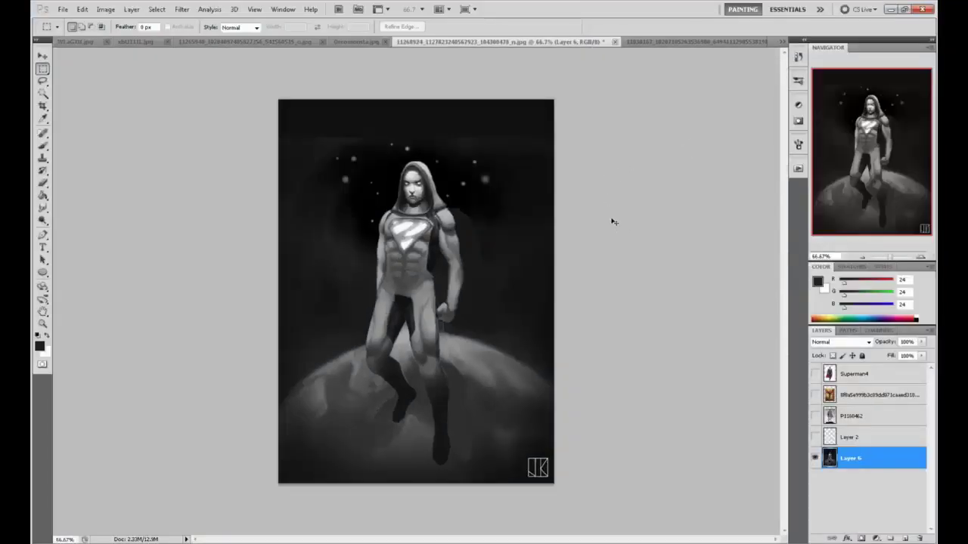
key(ctrl+z)
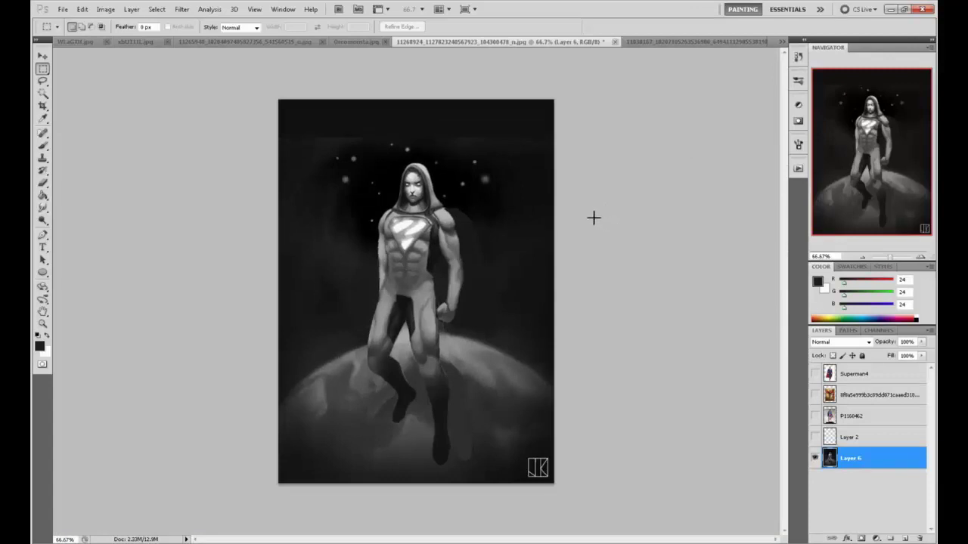
Crop the painting tighter around the figure, trimming the upper edge and both sides
key(b)
alt+click(379, 143)
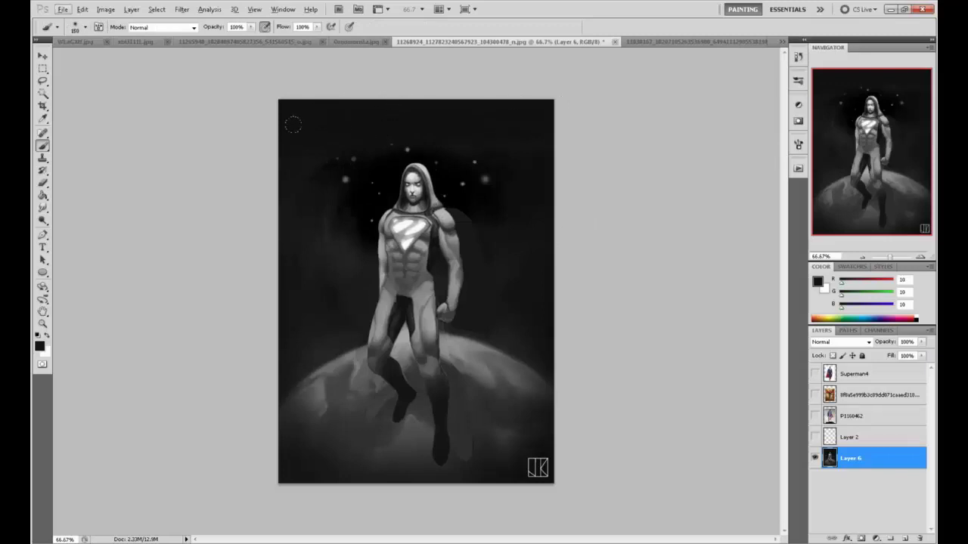
key(c)
mouse_move(297, 131)
mouse_down()
mouse_move(554, 479)
mouse_move(560, 507)
mouse_up()
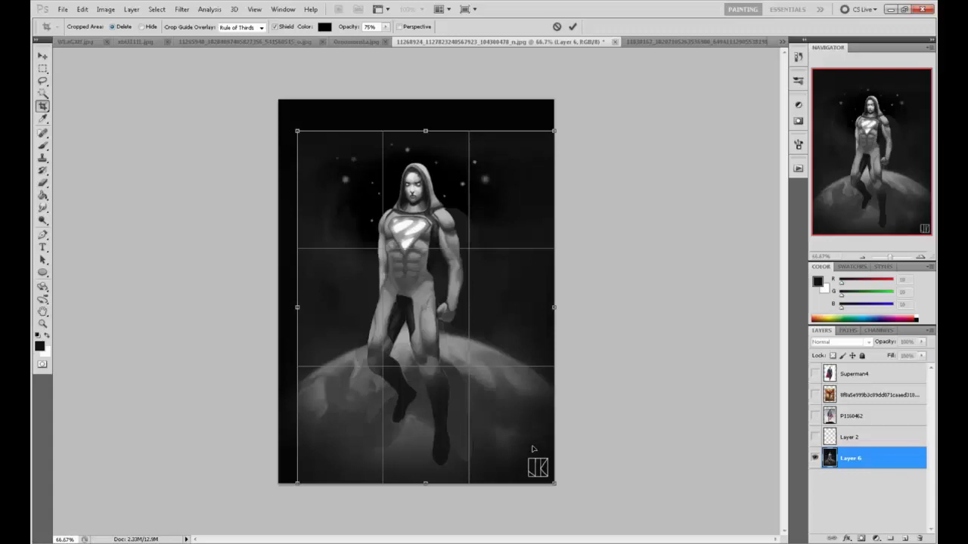
drag(298, 132, 300, 131)
drag(555, 309, 533, 309)
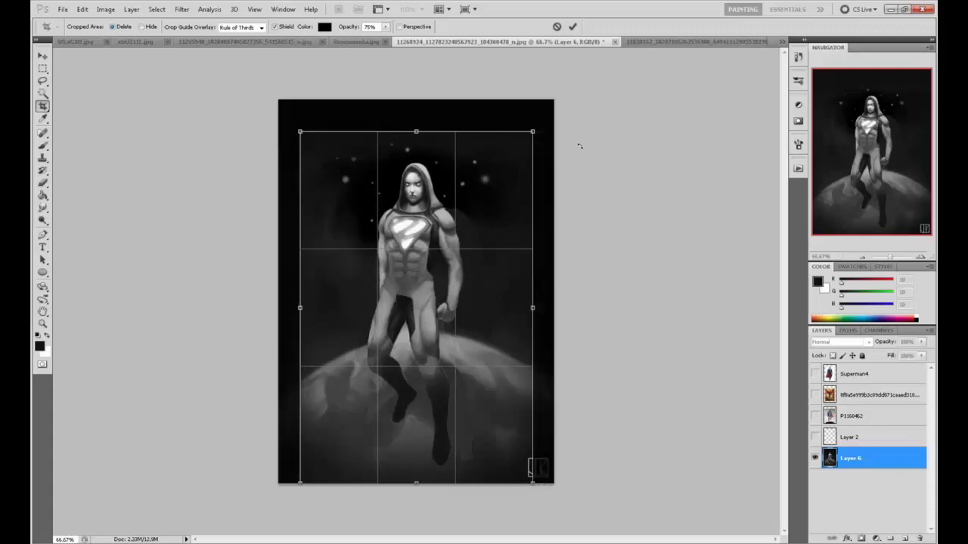
click(573, 26)
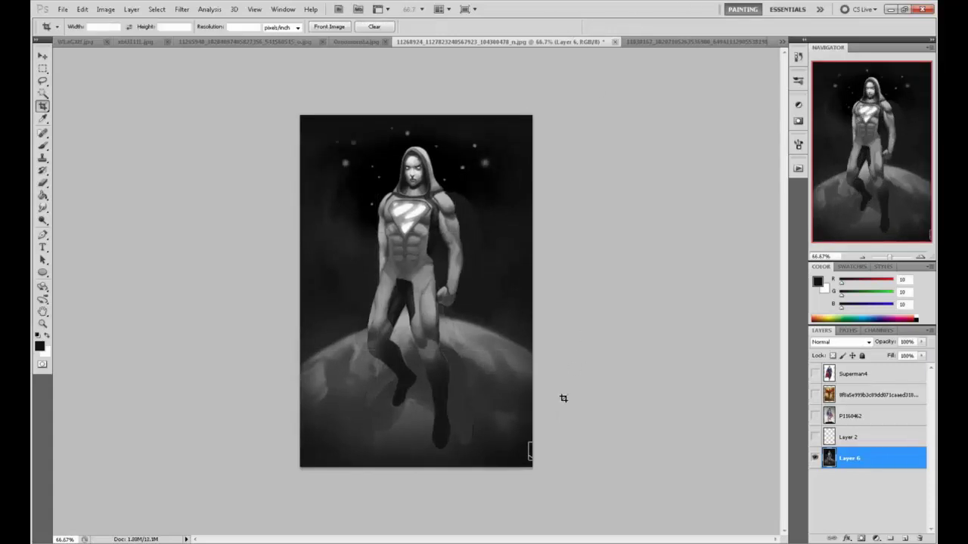
Paint out the remaining signature in the lower corner and touch up the planet around both lower legs with sampled greys
key(b)
alt+click(515, 448)
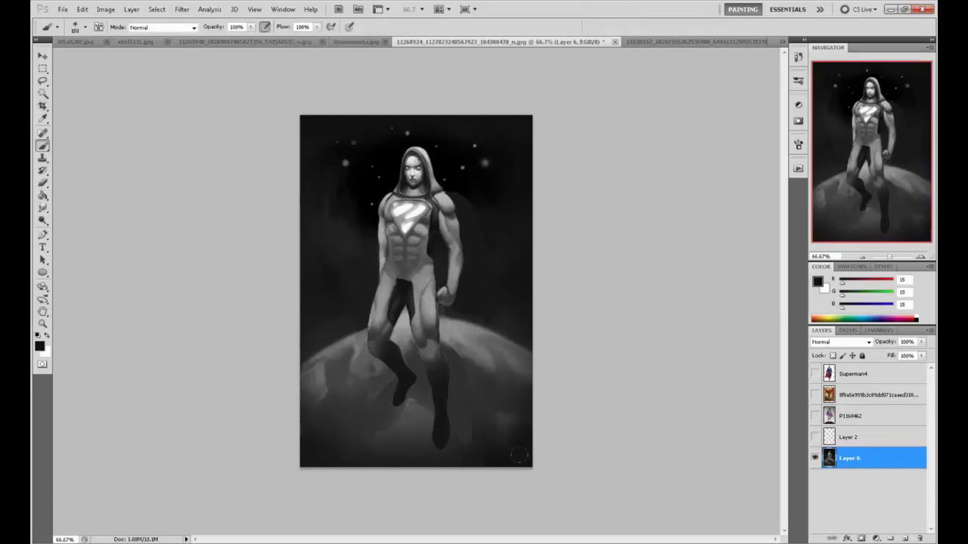
alt+click(488, 434)
alt+click(462, 345)
drag(456, 352, 470, 377)
alt+click(370, 376)
mouse_move(363, 390)
mouse_down()
mouse_move(369, 367)
mouse_move(389, 386)
mouse_up()
alt+click(369, 375)
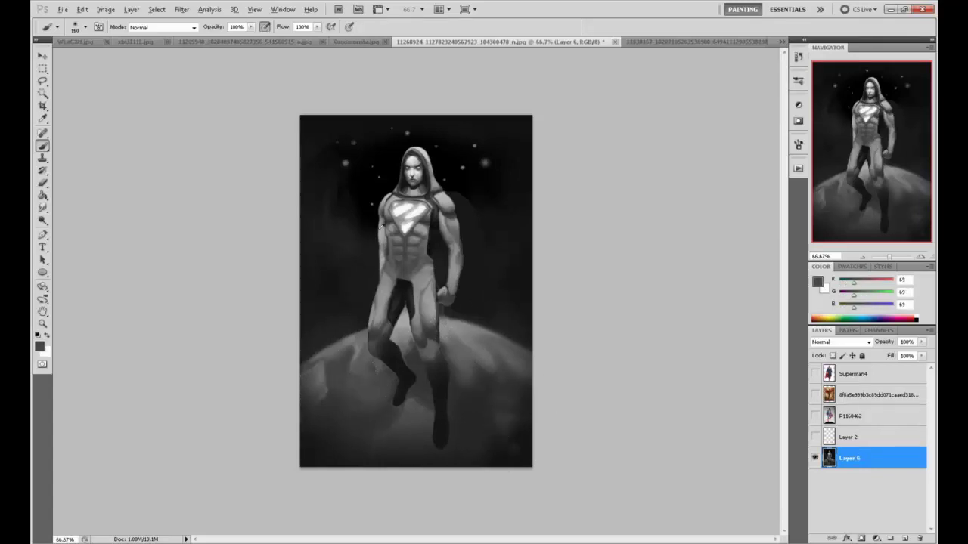
alt+click(387, 249)
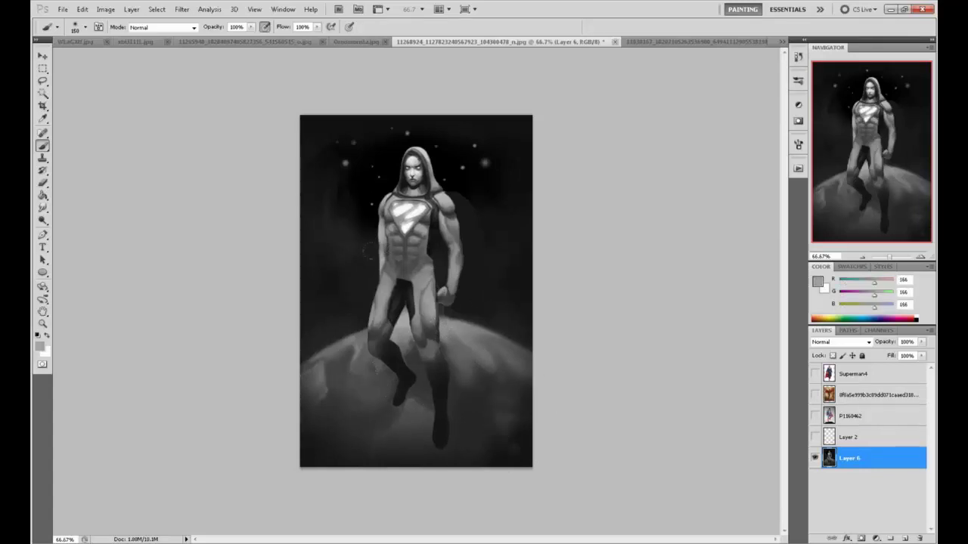
Reopen the Liquify filter, warp the forearm beside the hip at brush size 211 and apply the change
click(181, 9)
click(204, 69)
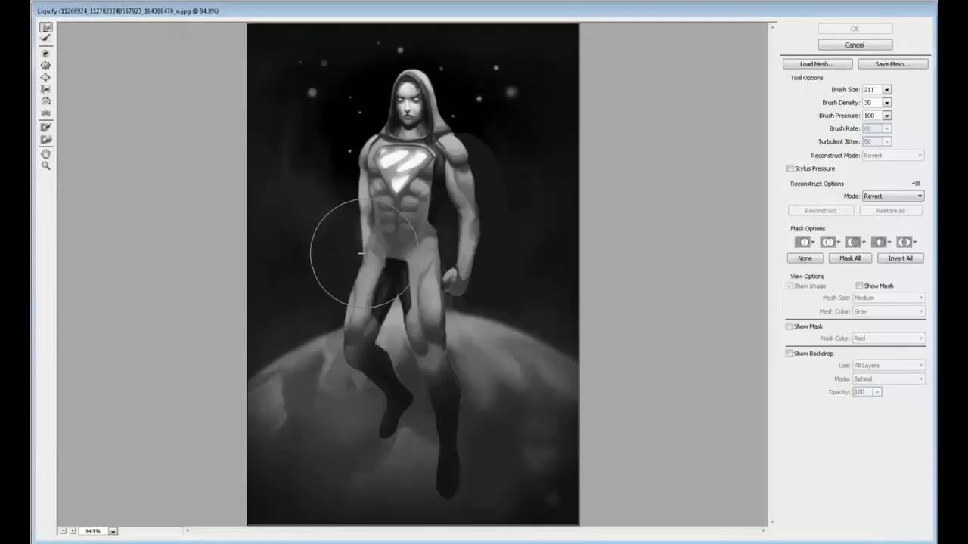
drag(354, 251, 346, 238)
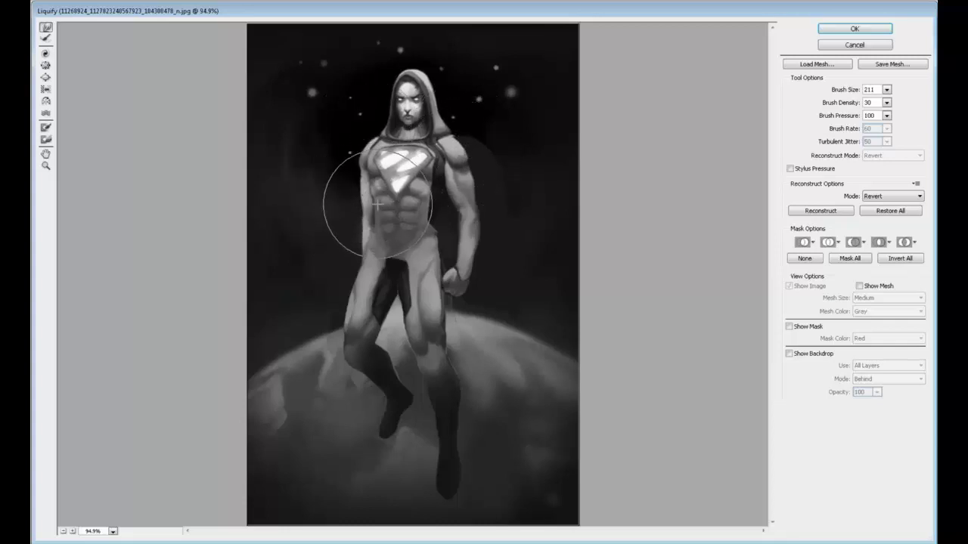
key(Return)
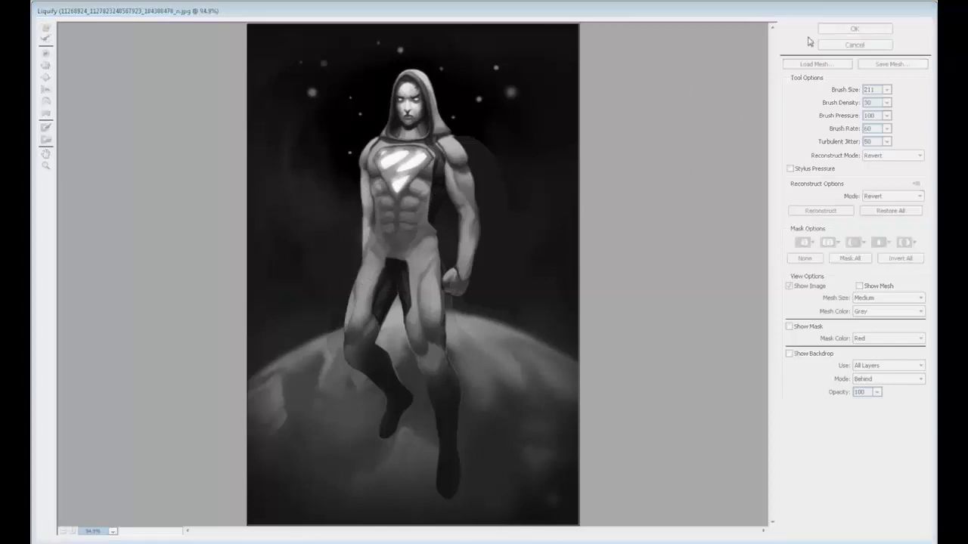
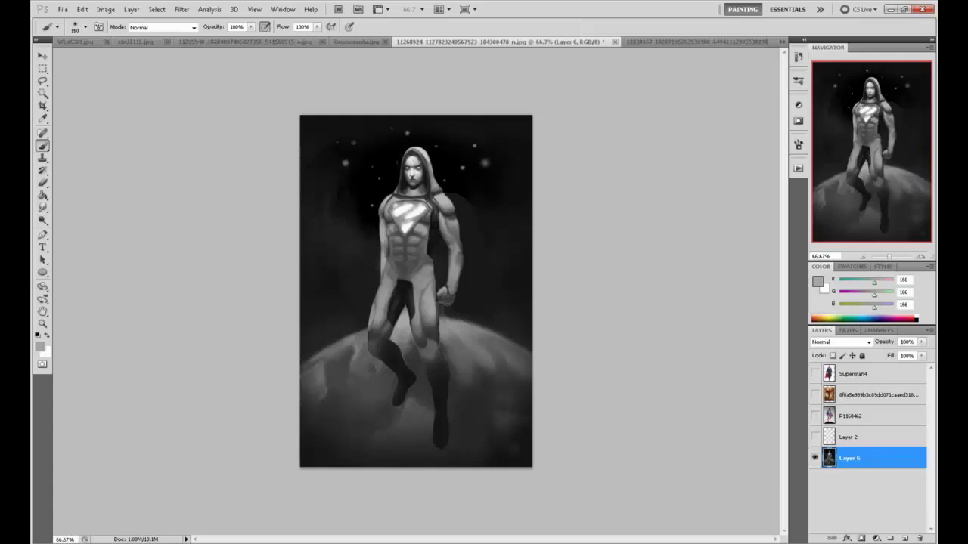
Tone down the bright chest emblem and darken the face with greys sampled from the figure
alt+click(419, 203)
mouse_move(419, 215)
mouse_down()
mouse_move(408, 208)
mouse_move(409, 230)
mouse_move(397, 213)
mouse_move(416, 214)
mouse_move(394, 219)
mouse_up()
alt+click(422, 199)
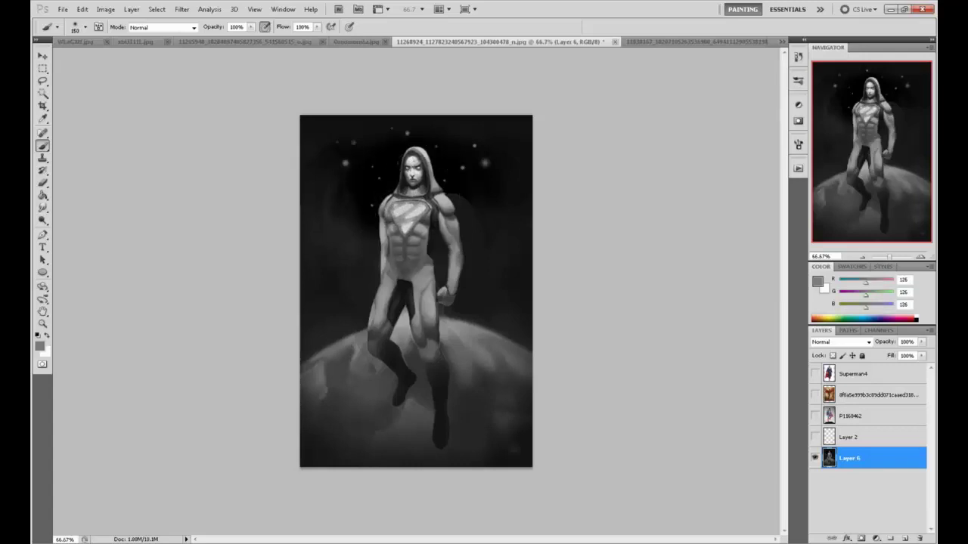
drag(414, 165, 410, 174)
alt+click(416, 177)
alt+click(418, 175)
alt+click(428, 172)
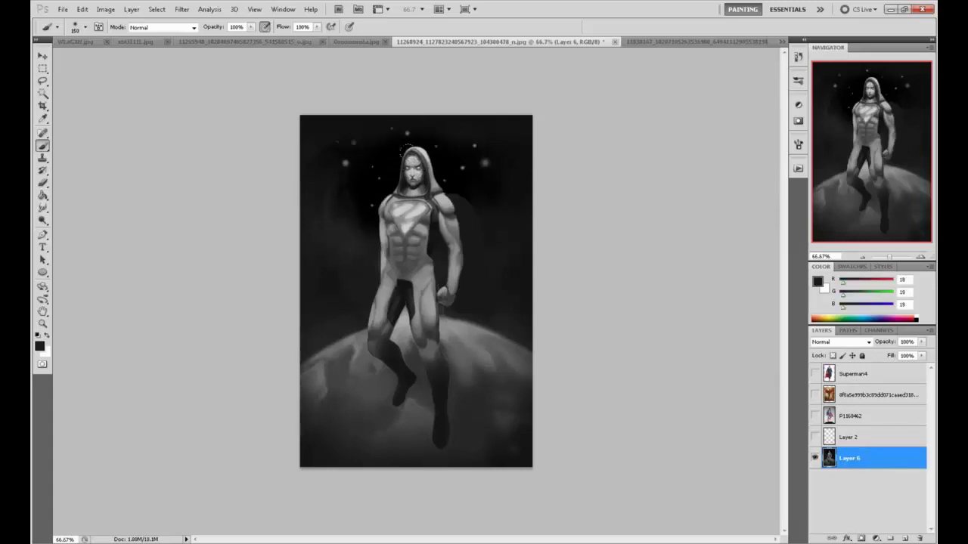
Try darkening the hood from its peak to the shoulder with a sampled near-black, and undo the strokes
drag(413, 156, 448, 201)
key(ctrl+alt+z)
key(ctrl+alt+z)
key(ctrl+alt+z)
Zoom in on the head and shade around the eye on the hood's lit side with sampled greys
key(z)
key(b)
alt+click(400, 216)
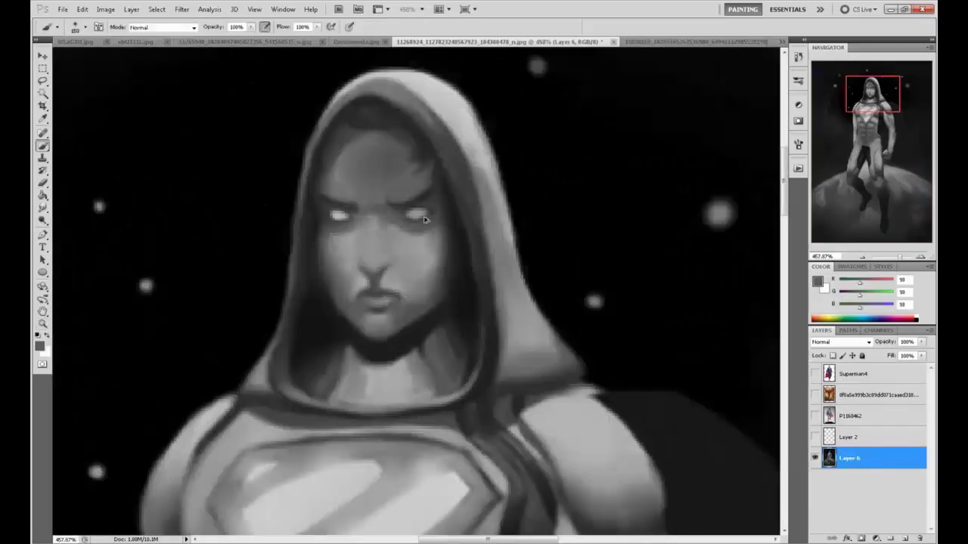
alt+click(442, 215)
drag(425, 213, 409, 213)
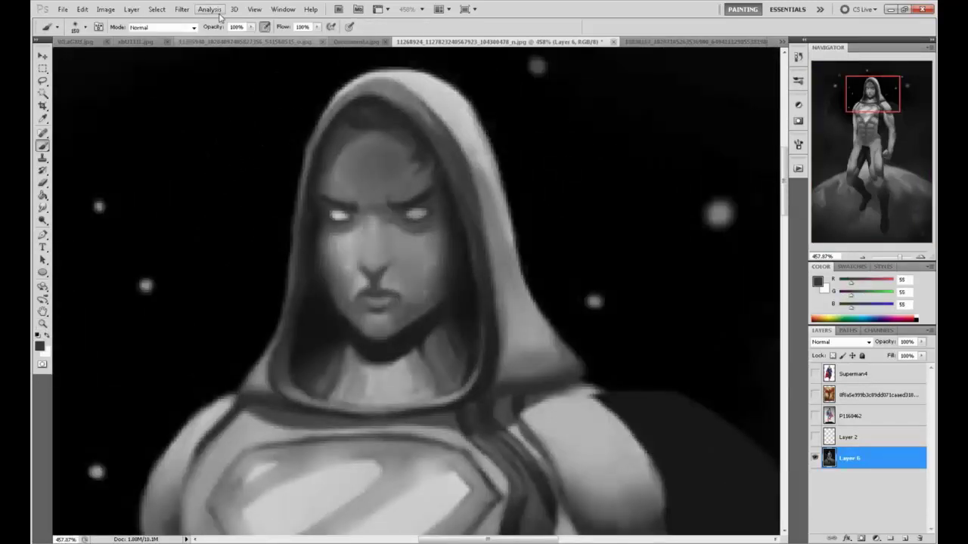
Deepen the hood's inner shadow along the temple, cheek and jaw with sampled dark greys
alt+click(315, 227)
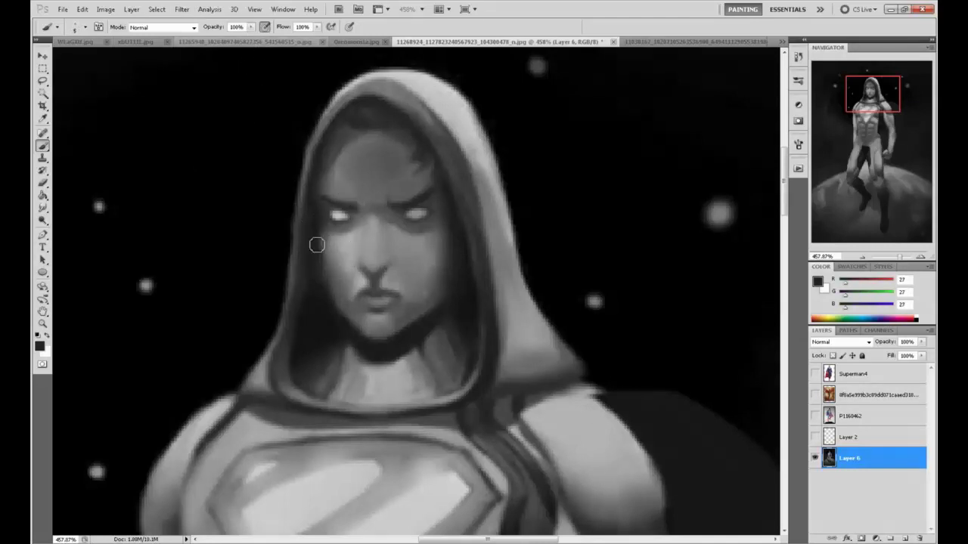
alt+click(340, 302)
alt+click(321, 307)
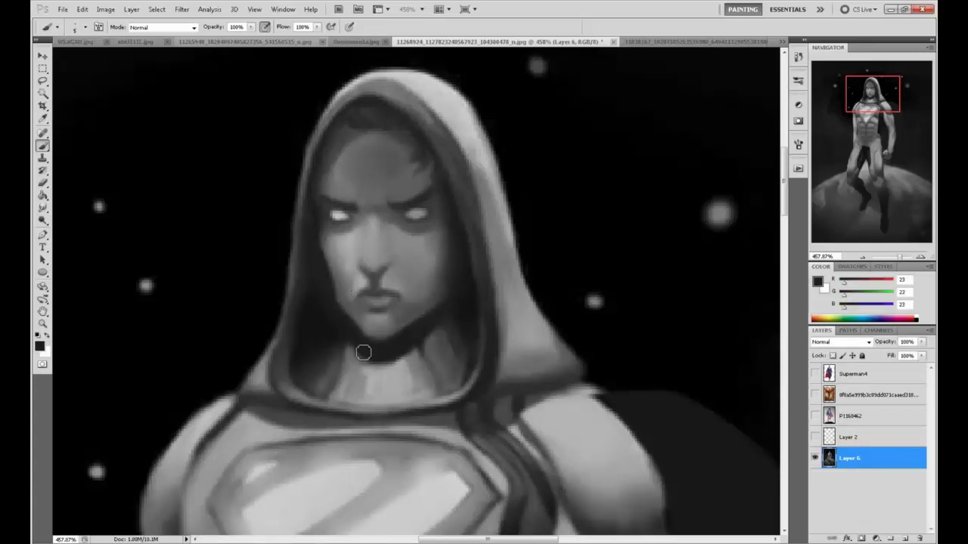
Trim the glow of both eyes with sampled greys and darken the brow above the second eye
alt+click(354, 222)
drag(356, 222, 331, 213)
alt+click(420, 221)
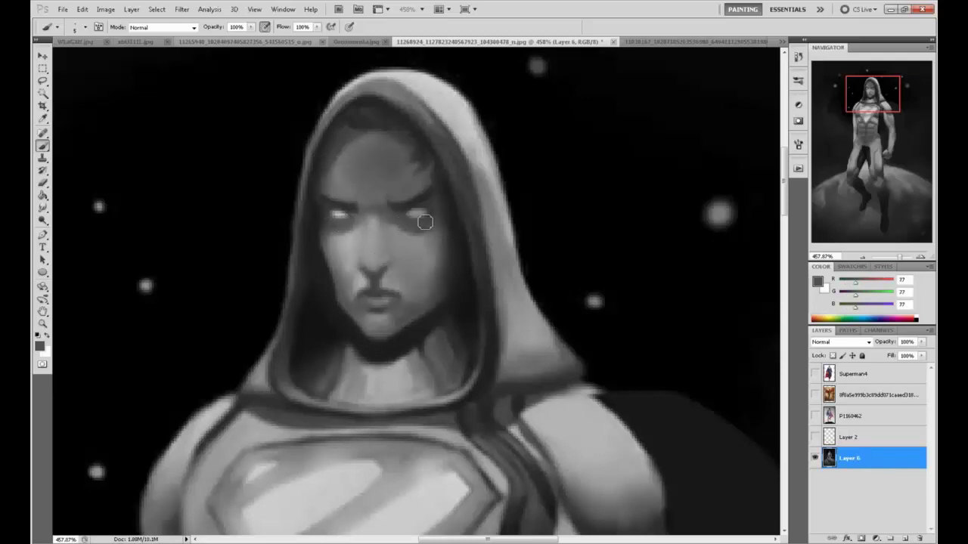
alt+click(427, 202)
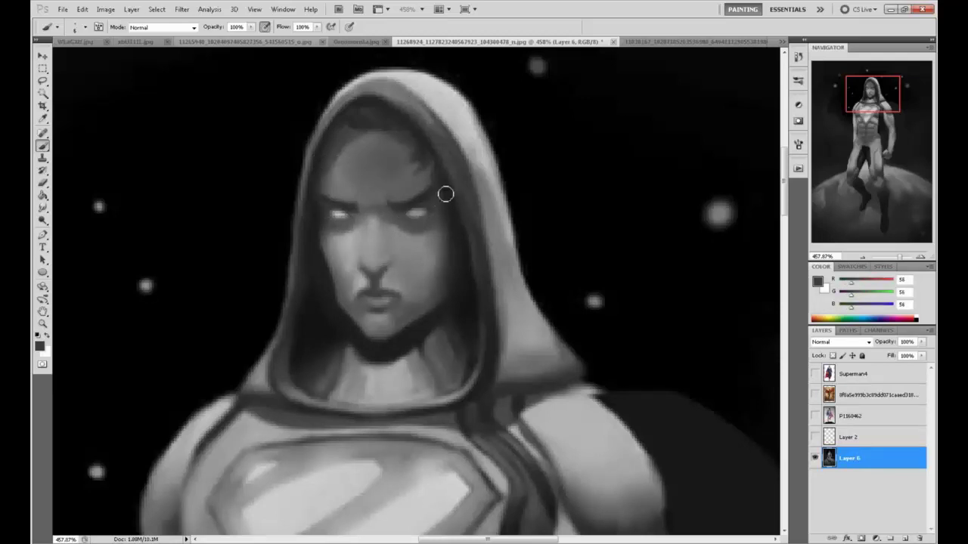
Repaint the nose bridge and nearby cheek with lighter sampled greys, using a smaller soft brush for the details
key(period)
alt+click(345, 148)
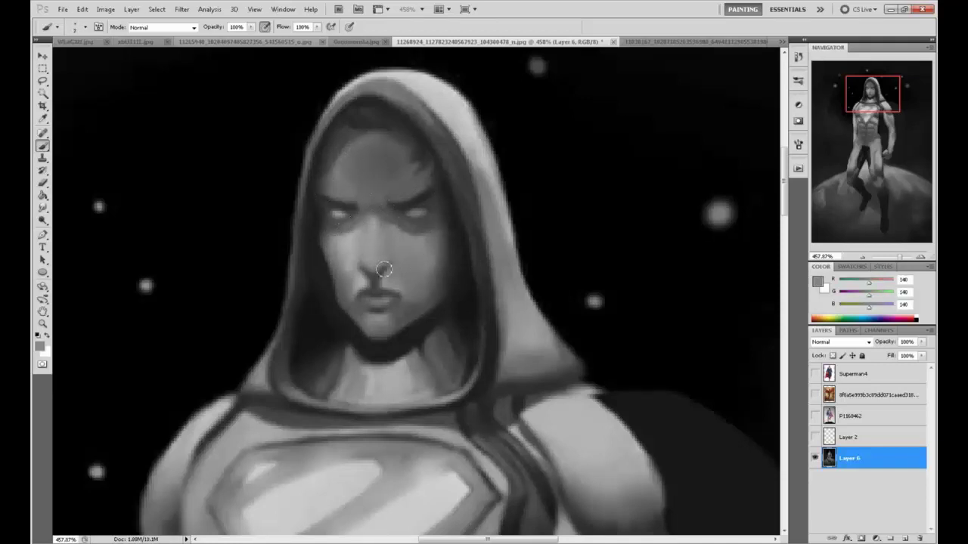
alt+click(350, 257)
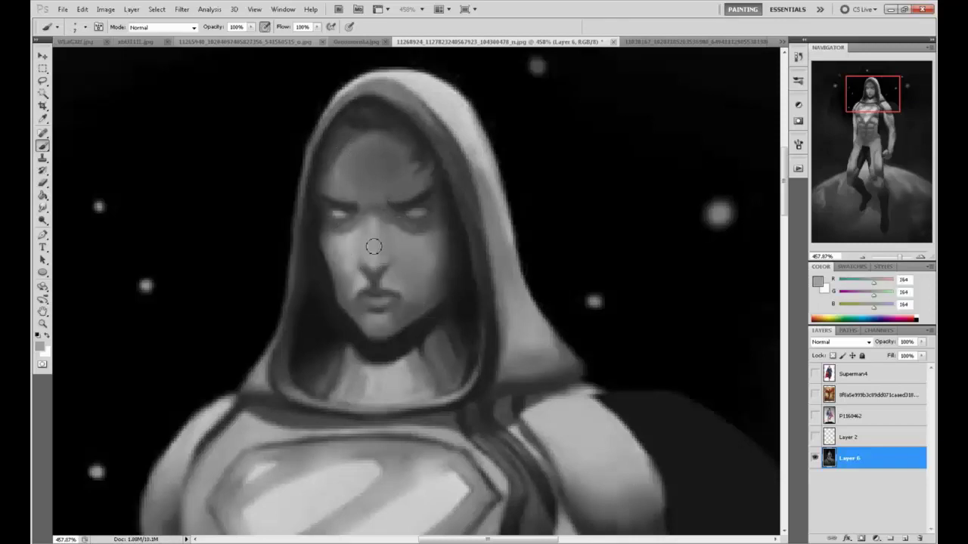
alt+click(373, 244)
mouse_move(371, 250)
mouse_down()
mouse_move(374, 237)
mouse_move(371, 246)
mouse_up()
key(bracketleft)
click(350, 200)
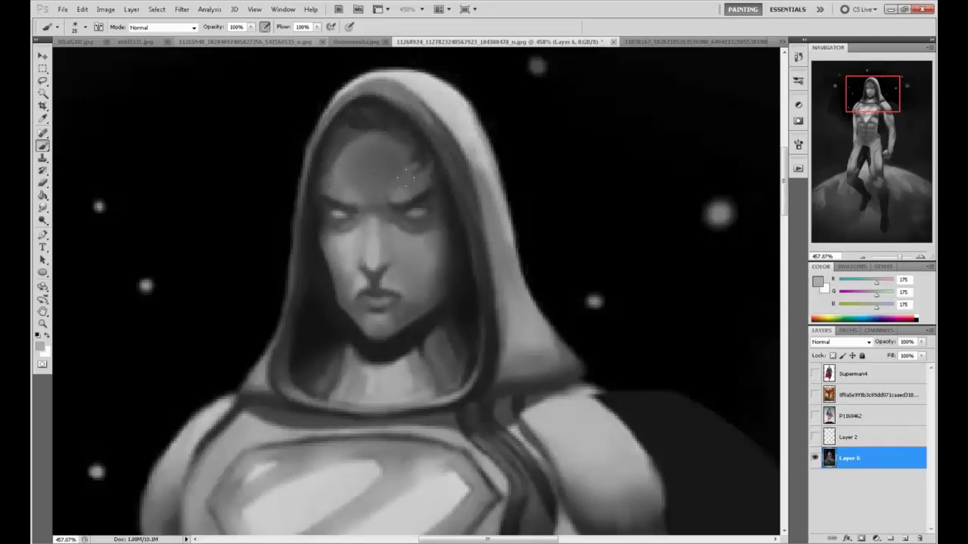
click(421, 249)
Shade the inner eye corners and the sides of the nose with a sampled dark grey and a smaller brush
alt+click(355, 221)
key(bracketleft)
drag(358, 230, 349, 260)
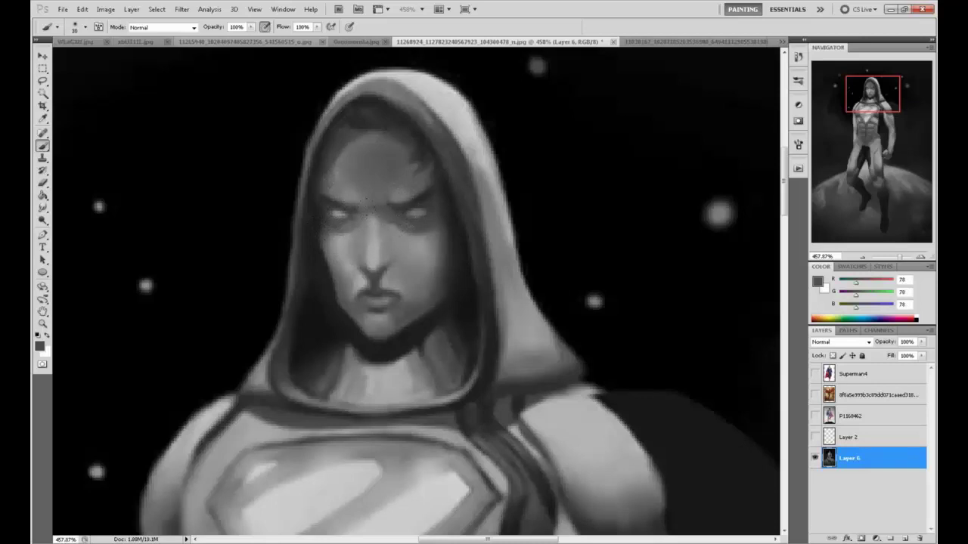
mouse_move(393, 233)
mouse_down()
mouse_move(385, 265)
mouse_move(405, 251)
mouse_up()
Refine the nose tip and nostrils and blend them into the cheek with sampled light and mid greys
alt+click(380, 257)
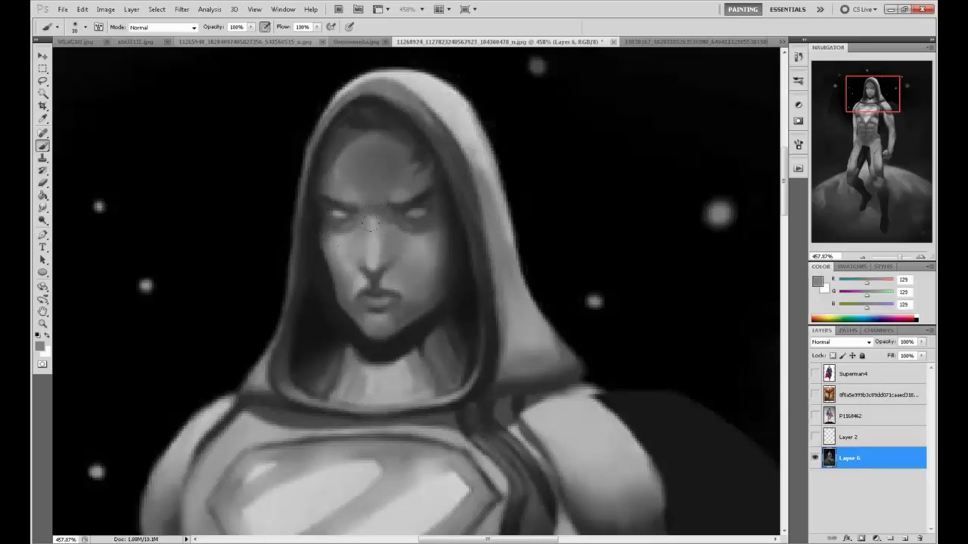
alt+click(390, 277)
alt+click(369, 272)
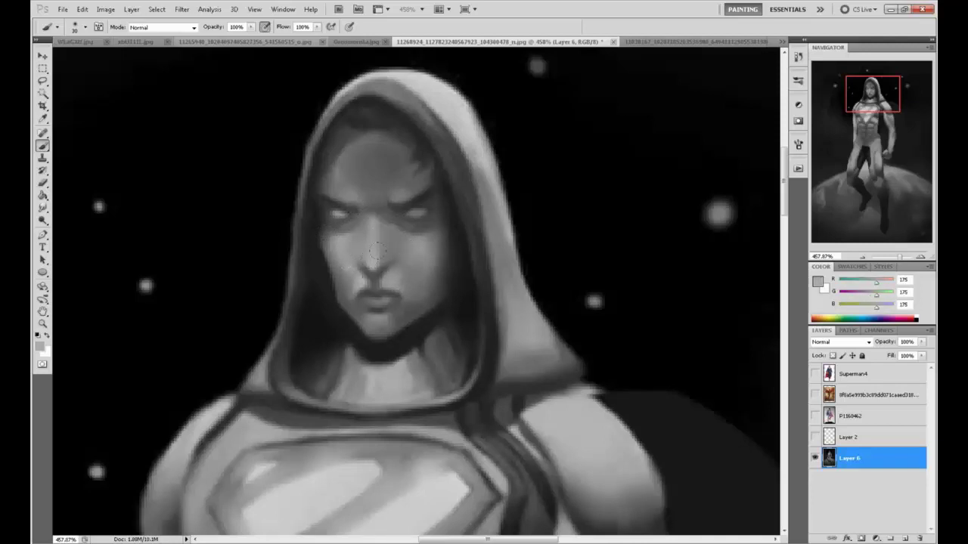
alt+click(356, 273)
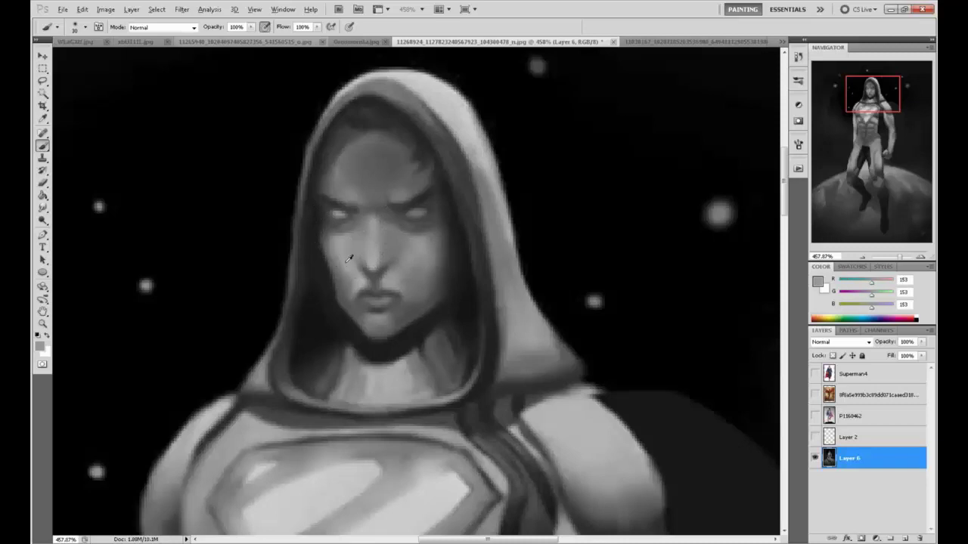
alt+click(350, 282)
Try cutting in the shadowed edge of the cheek down to the jaw, and undo both strokes
alt+click(318, 263)
drag(330, 262, 351, 307)
mouse_move(330, 271)
mouse_down()
mouse_move(322, 239)
mouse_move(307, 267)
mouse_move(351, 328)
mouse_up()
key(ctrl+alt+z)
key(ctrl+alt+z)
Reshape the jawline and soften the chin's cast shadow on the upper neck with sampled dark greys
alt+click(446, 281)
mouse_move(440, 331)
mouse_down()
mouse_move(414, 353)
mouse_move(391, 353)
mouse_move(349, 333)
mouse_up()
alt+click(393, 354)
alt+click(406, 372)
key(ctrl+alt+z)
alt+click(453, 317)
drag(404, 359, 372, 365)
alt+click(432, 344)
drag(415, 343, 338, 326)
alt+click(409, 339)
alt+click(311, 316)
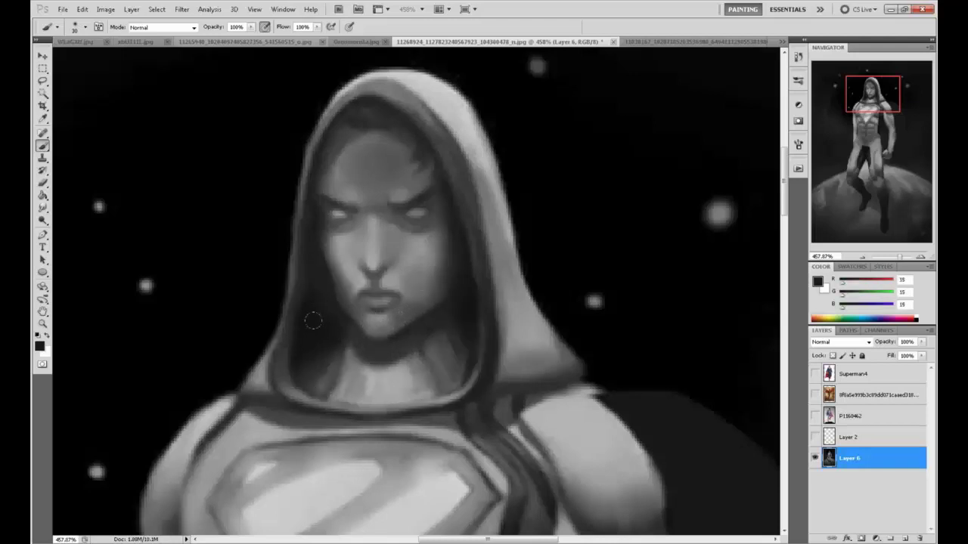
Blend the middle of the neck below the chin with a sampled mid grey
alt+click(372, 364)
mouse_move(372, 371)
mouse_down()
mouse_move(395, 359)
mouse_move(388, 376)
mouse_move(403, 374)
mouse_up()
alt+click(395, 358)
Sample a dark tone from inside the hood, enlarge the brush and test shadow strokes across the neck, undoing them
alt+click(304, 338)
mouse_move(303, 372)
mouse_down()
mouse_move(448, 374)
mouse_move(379, 384)
mouse_move(459, 376)
mouse_up()
key(ctrl+z)
key(bracketright)
key(bracketright)
key(ctrl+z)
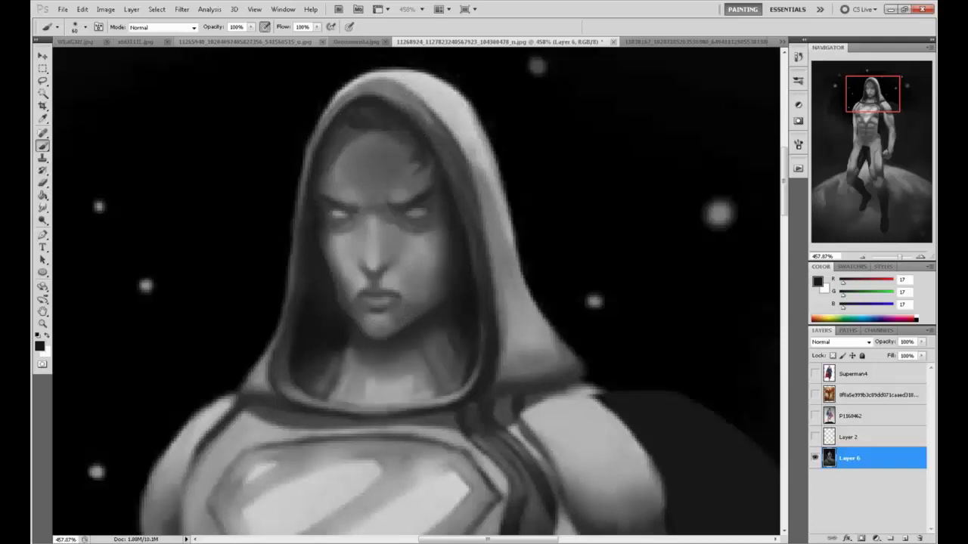
drag(447, 339, 436, 380)
key(ctrl+z)
Lower the brush opacity to 50% and shade the neck inside the hood with the dark tone
click(250, 27)
drag(251, 39, 225, 39)
mouse_move(442, 344)
mouse_down()
mouse_move(423, 374)
mouse_move(363, 386)
mouse_up()
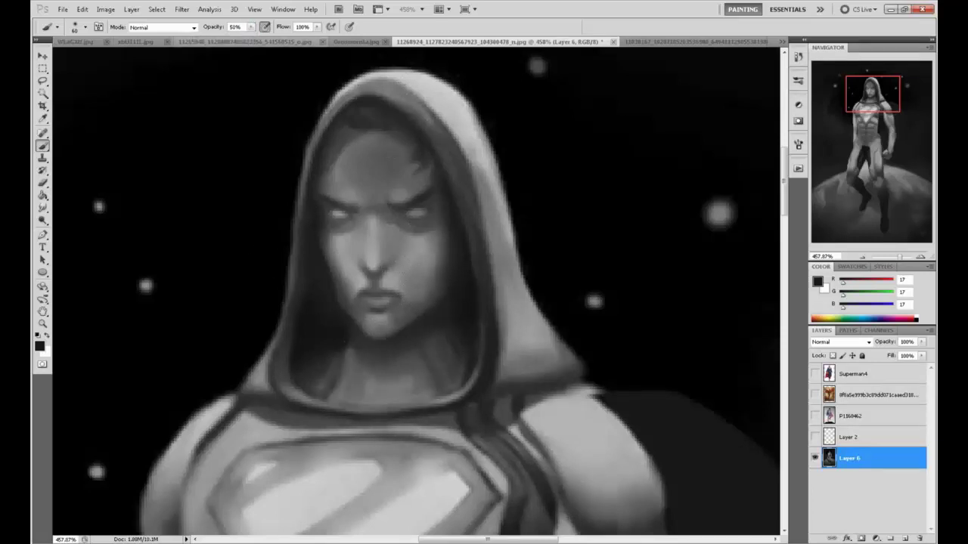
key(ctrl+minus)
key(ctrl+minus)
key(ctrl+minus)
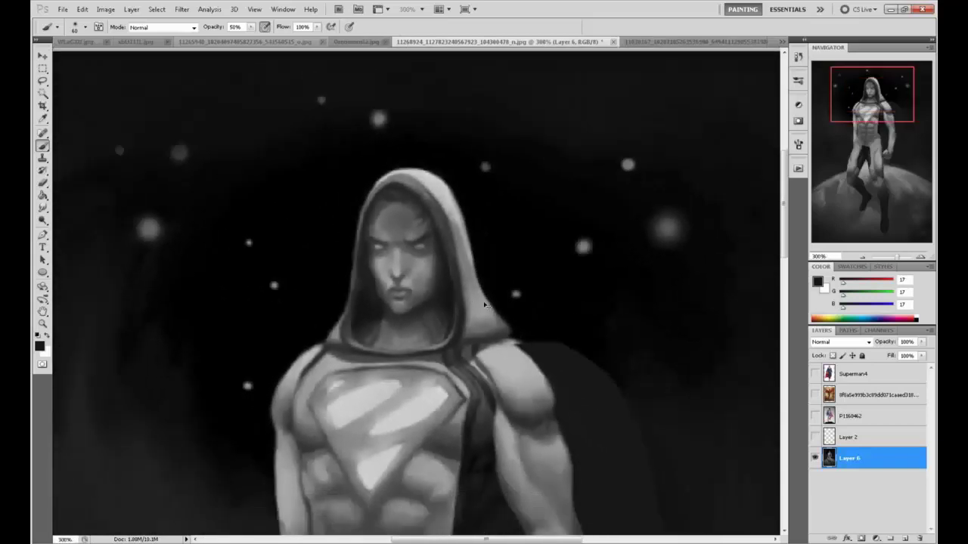
drag(524, 201, 510, 123)
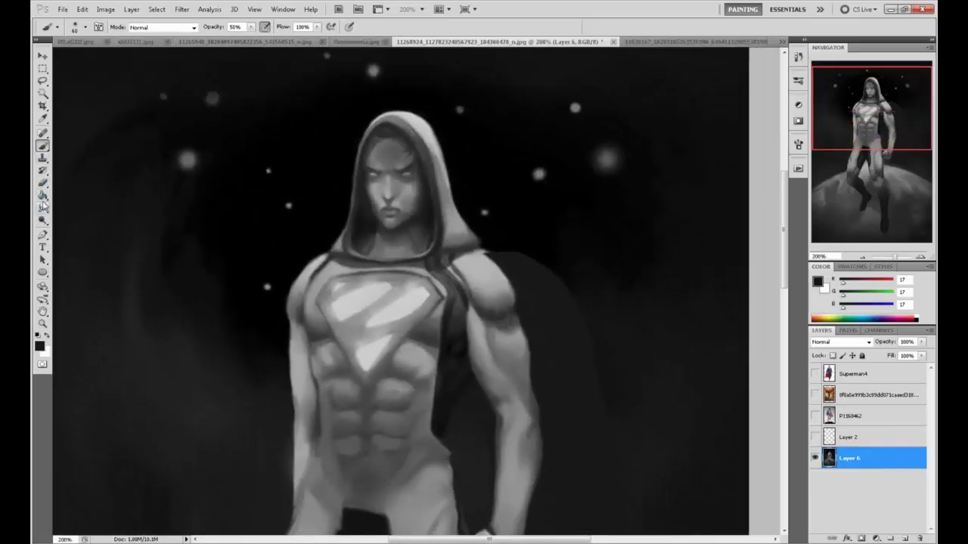
drag(43, 208, 76, 219)
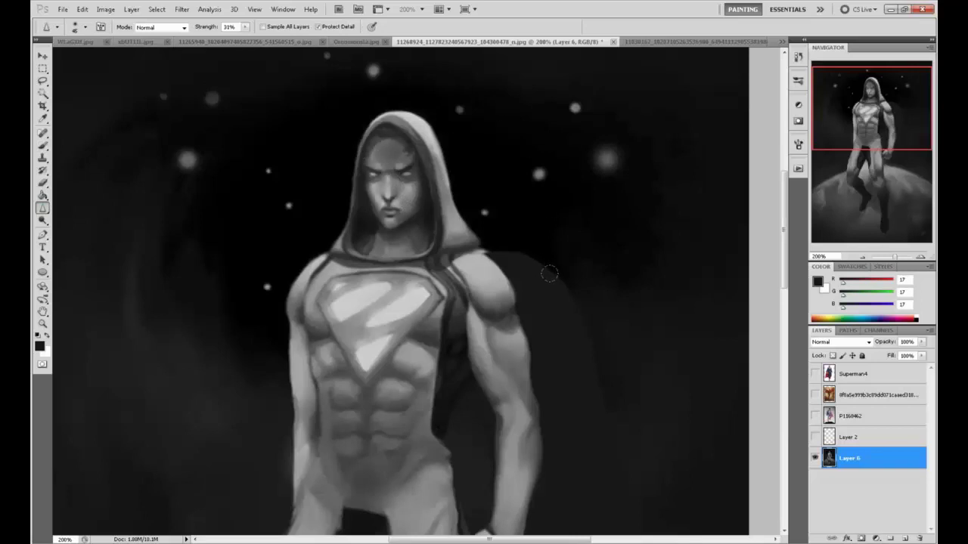
key(ctrl+minus)
key(ctrl+minus)
key(ctrl+plus)
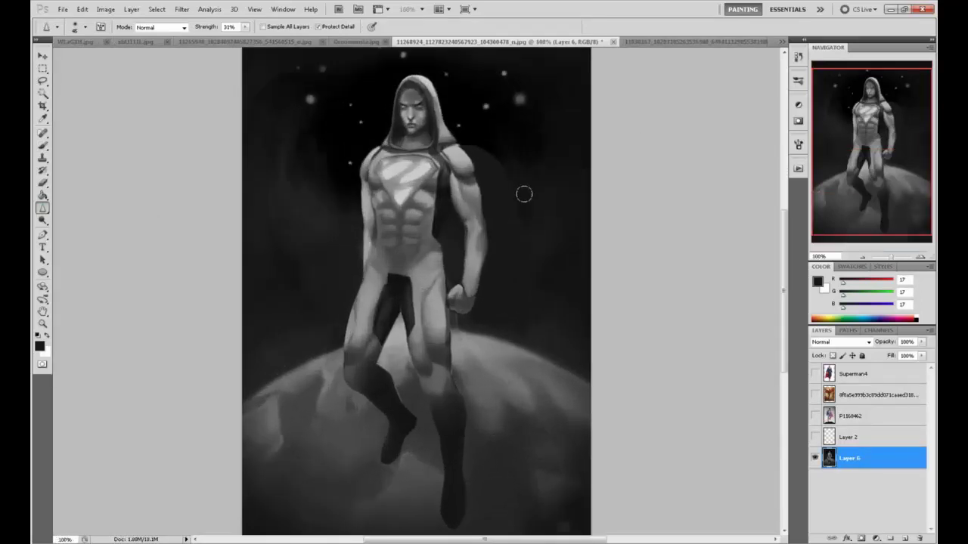
Sample a dark grey from the hood's inner shadow and touch up the shading beside the forehead
key(b)
alt+click(401, 100)
alt+click(403, 102)
drag(399, 98, 398, 98)
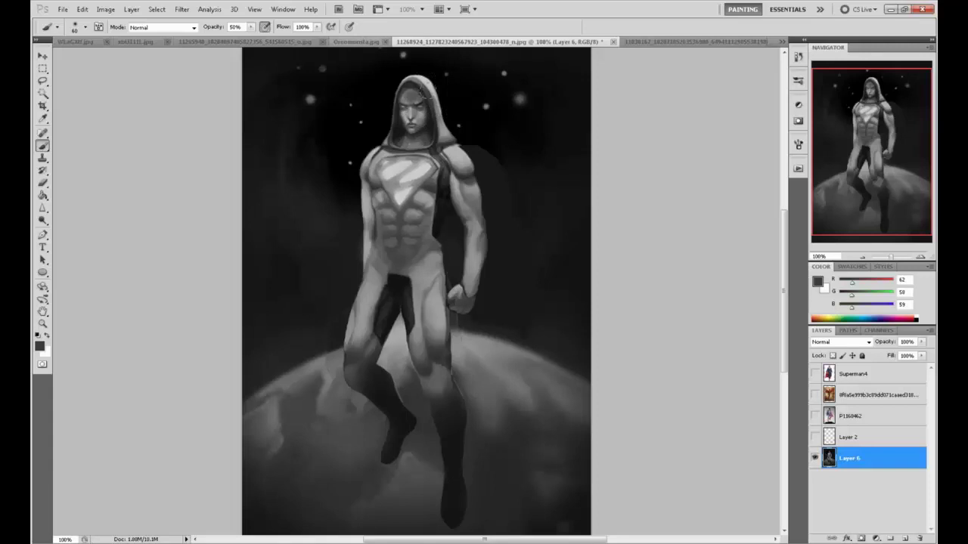
drag(487, 140, 478, 165)
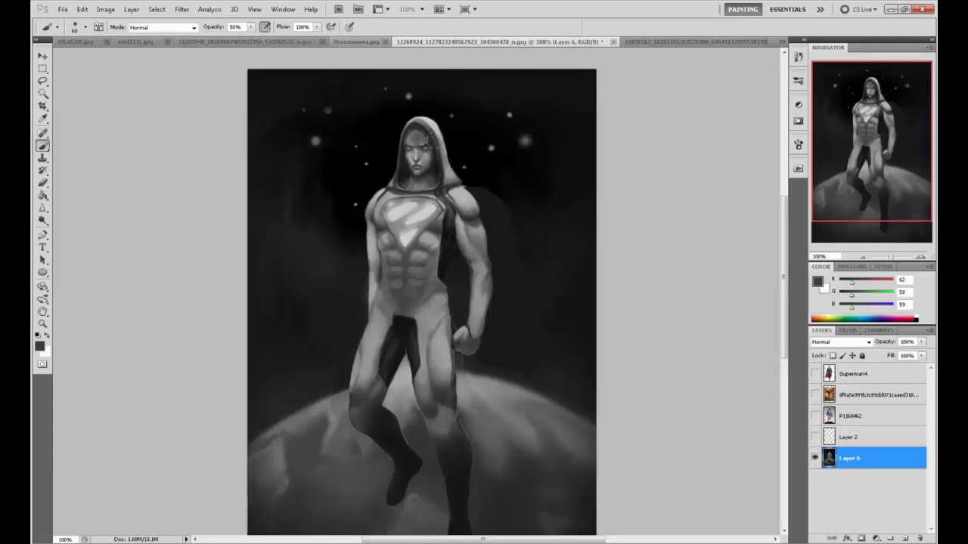
Lasso the hood's outer side, both arms and the torso down to the crotch as one combined selection and hide its outline
key(l)
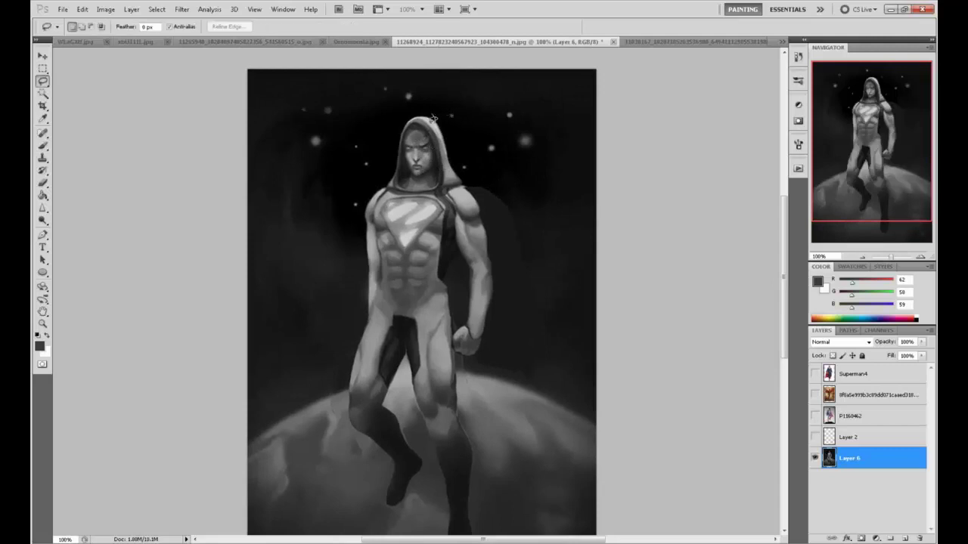
drag(466, 156, 467, 182)
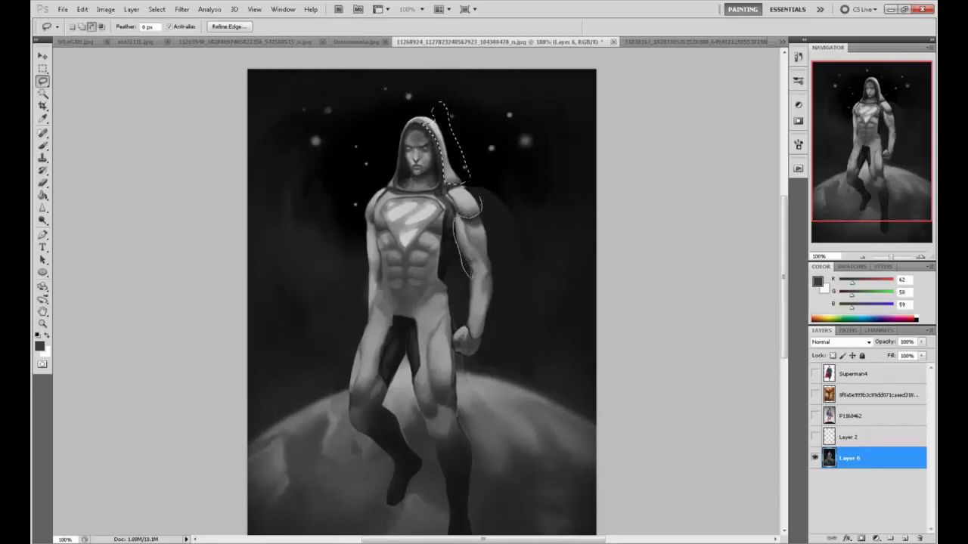
mouse_move(472, 276)
mouse_down()
mouse_move(488, 217)
mouse_move(481, 198)
mouse_up()
drag(364, 289, 374, 233)
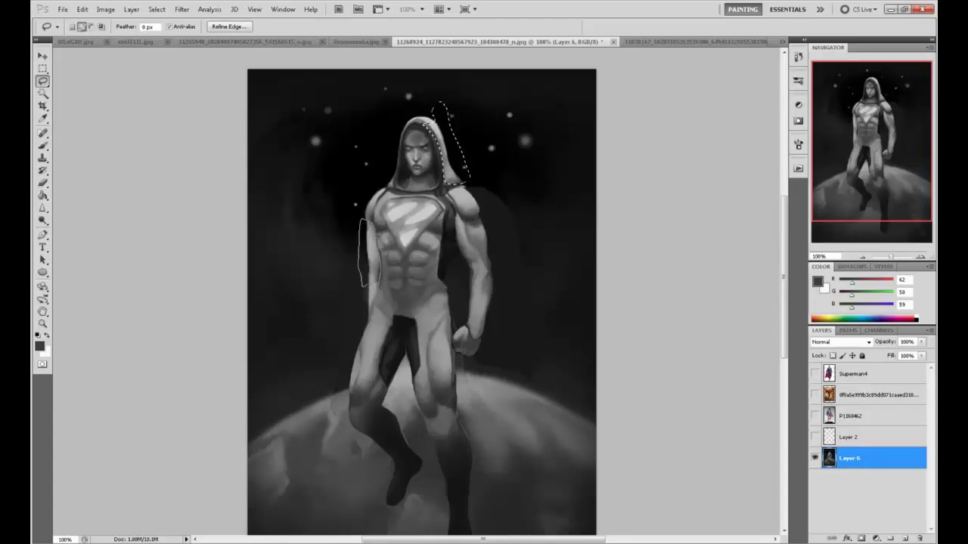
mouse_move(457, 251)
mouse_down()
mouse_move(477, 271)
mouse_move(494, 248)
mouse_move(487, 216)
mouse_up()
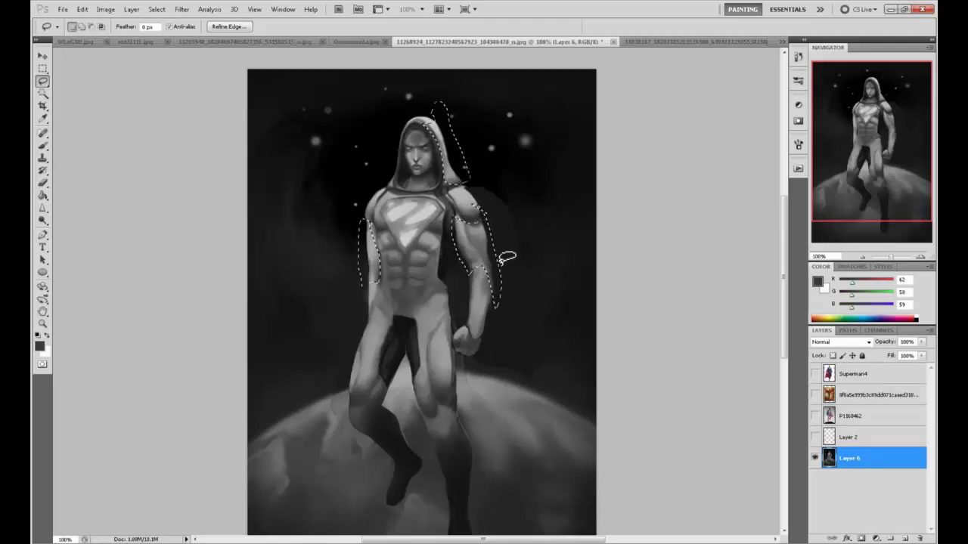
drag(482, 268, 458, 244)
mouse_move(452, 286)
mouse_down()
mouse_move(408, 342)
mouse_move(384, 320)
mouse_move(375, 280)
mouse_move(406, 235)
mouse_move(437, 232)
mouse_move(451, 285)
mouse_up()
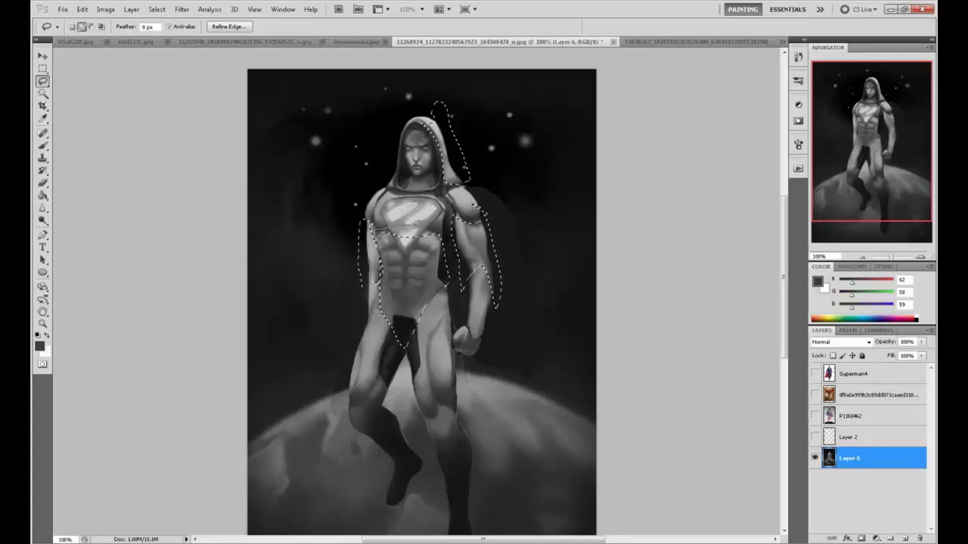
key(ctrl+d)
Add a new layer and paint soft near-black shadows inside the selected areas with a 600 px brush at 50% opacity
key(b)
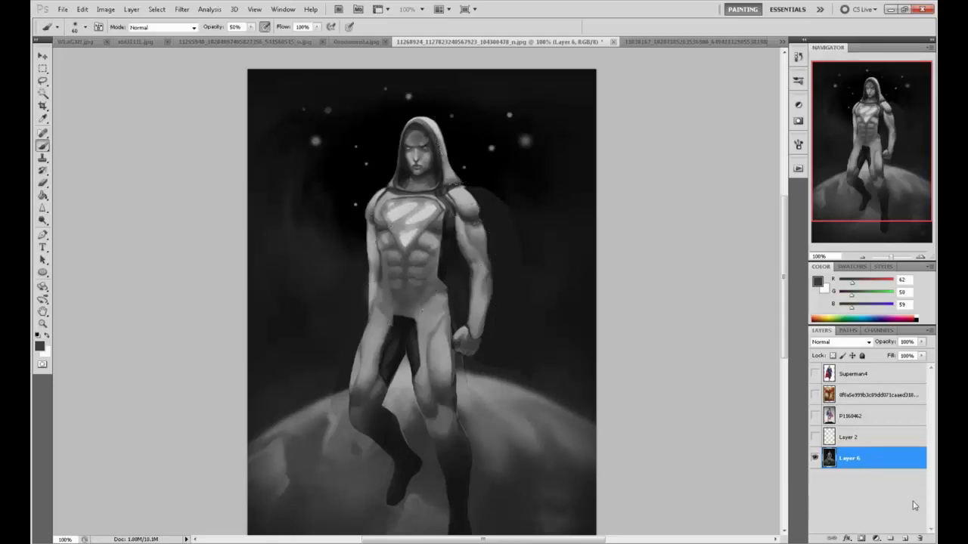
click(904, 539)
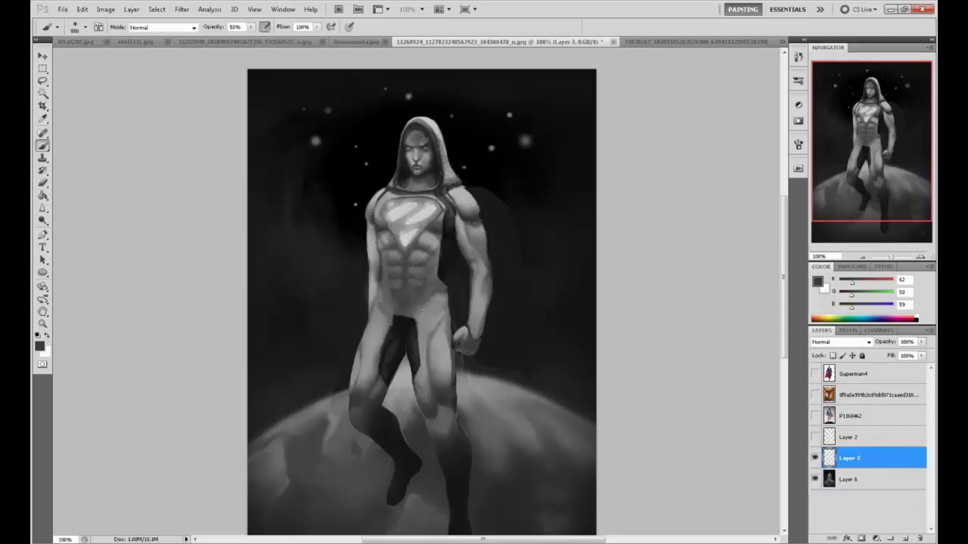
alt+click(462, 143)
mouse_move(446, 152)
mouse_down()
mouse_move(439, 242)
mouse_move(390, 280)
mouse_up()
drag(367, 104, 335, 156)
Compare the whole figure with and without the new shadow strokes by stepping back and forward through the history
key(ctrl+minus)
key(ctrl+alt+z)
key(ctrl+alt+z)
key(ctrl+alt+z)
key(ctrl+alt+z)
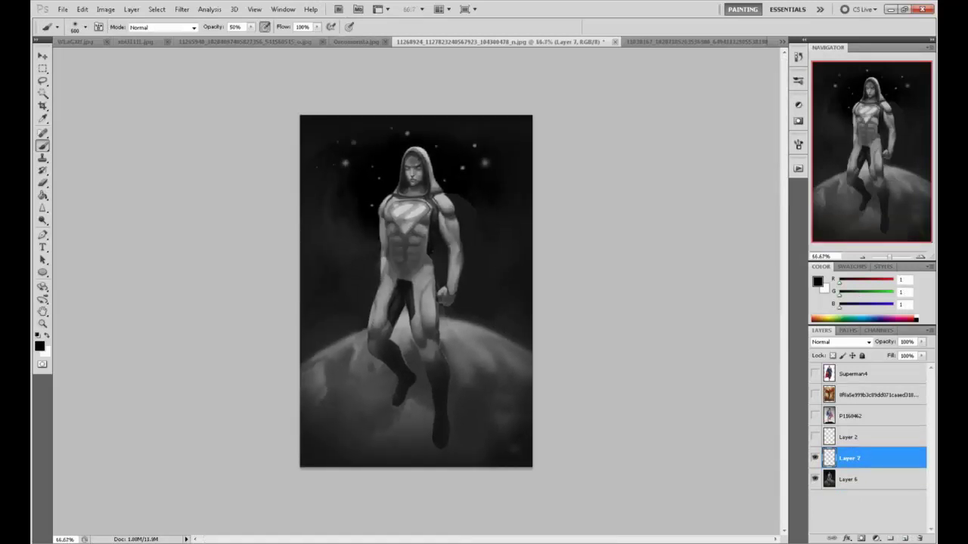
key(ctrl+shift+z)
key(ctrl+shift+z)
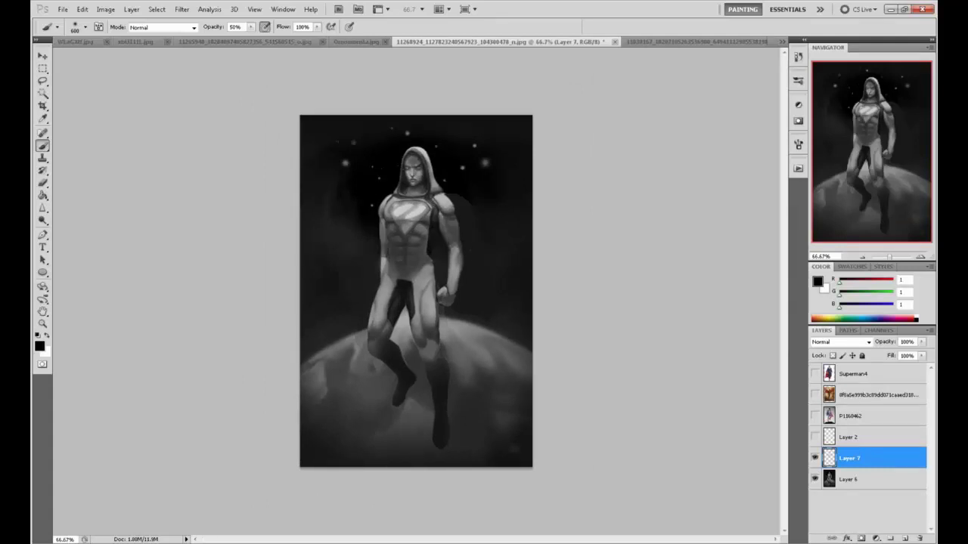
key(ctrl+shift+z)
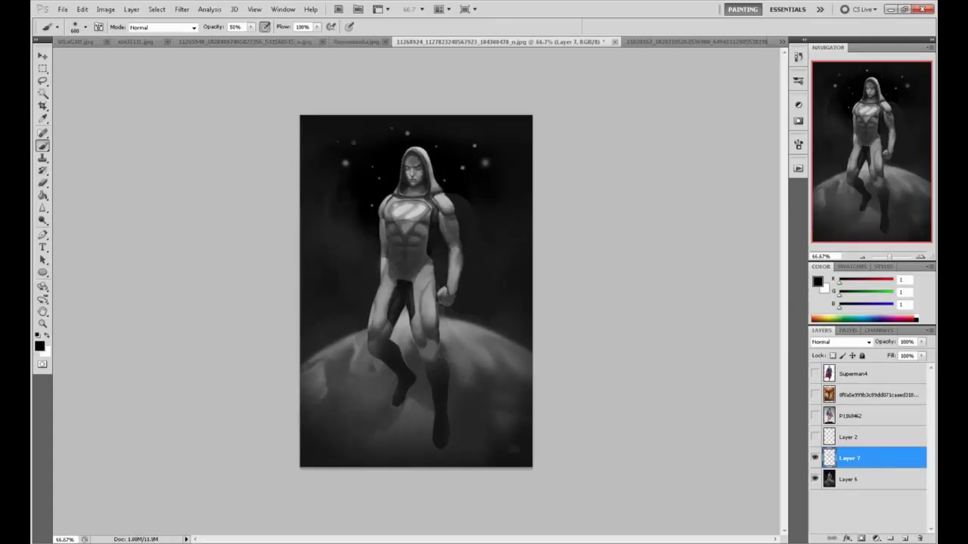
Clear the selection around the hood, arms and torso
key(m)
right_click(420, 259)
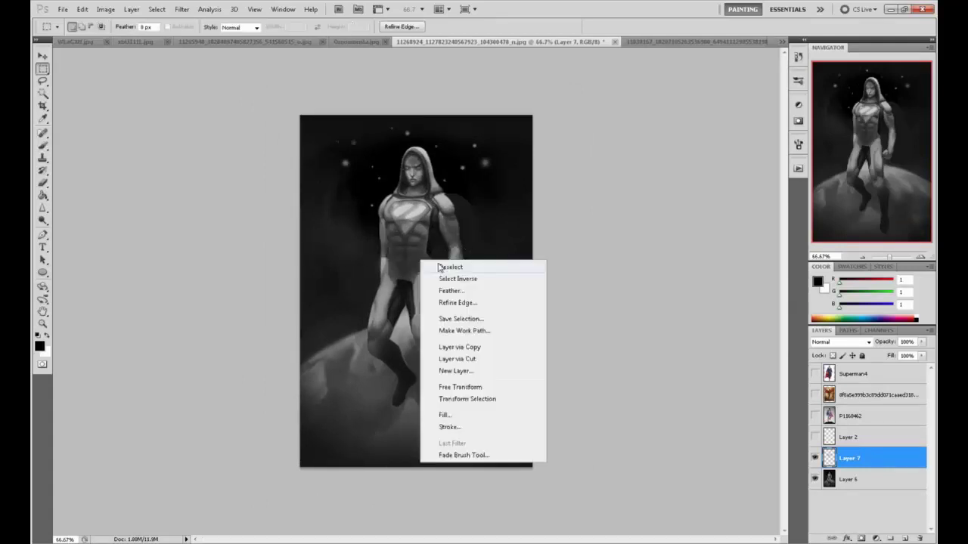
click(441, 268)
click(183, 9)
click(197, 72)
key(ctrl+shift+x)
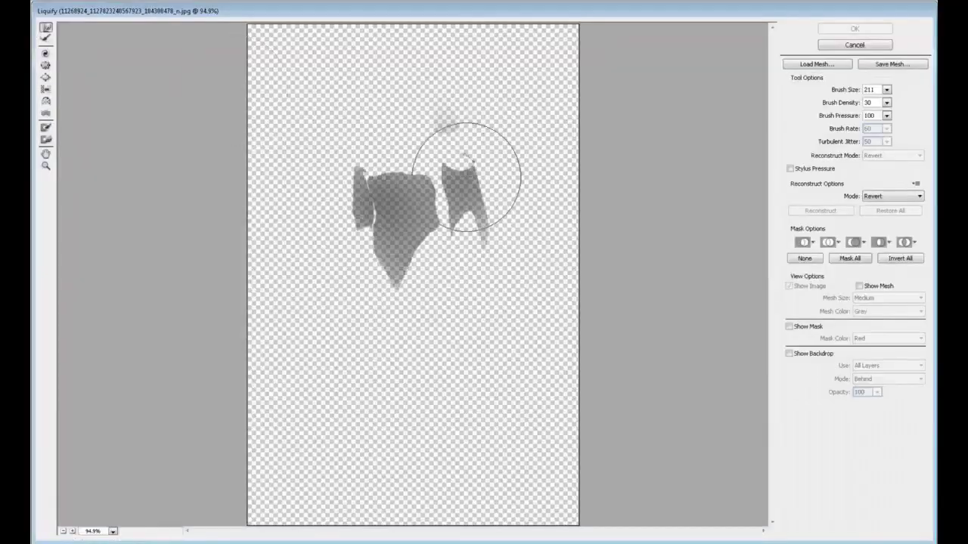
click(854, 47)
Soften the edges of the shadow shapes on the new layer with a Gaussian Blur
double_click(183, 10)
click(183, 10)
mouse_move(197, 108)
click(142, 148)
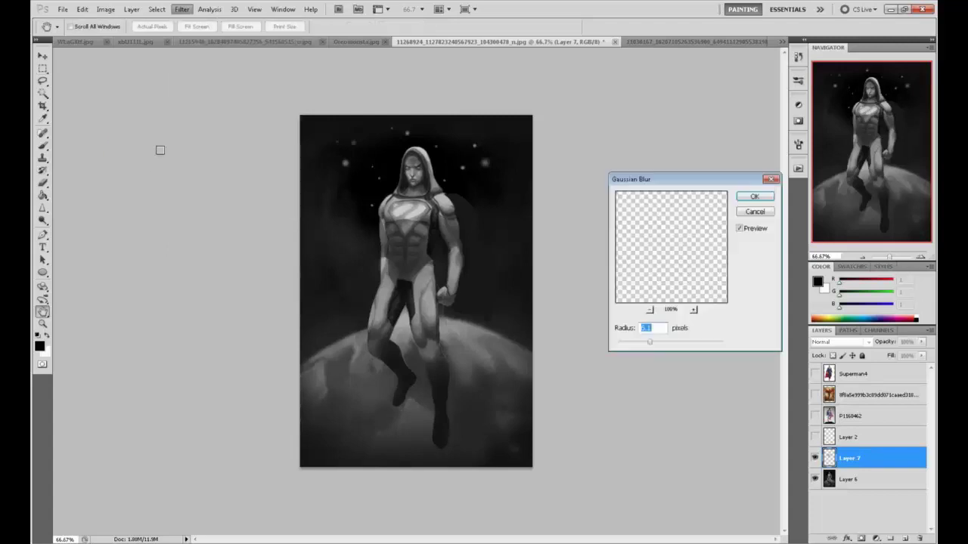
drag(658, 346, 659, 342)
click(756, 196)
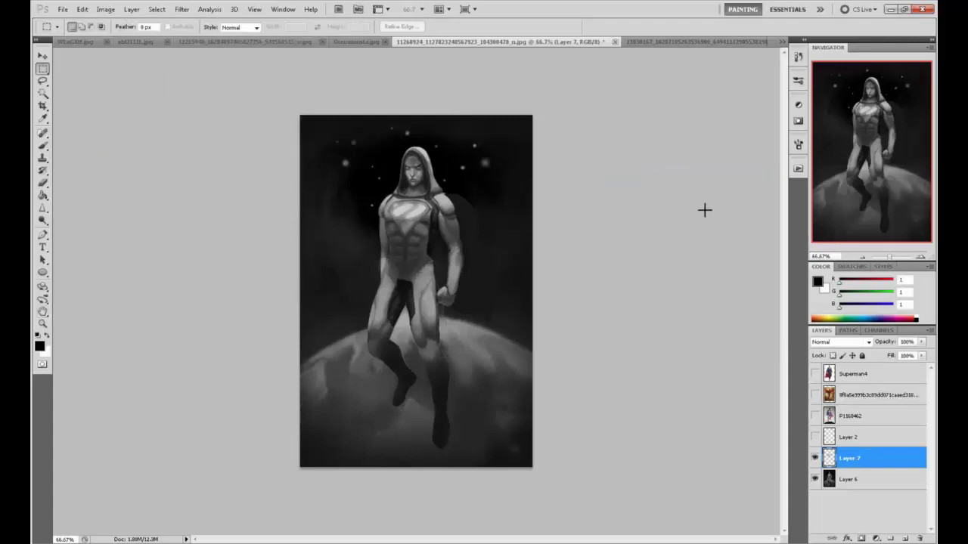
Sample the chest emblem's light grey and brighten the centre of the face with small strokes
key(b)
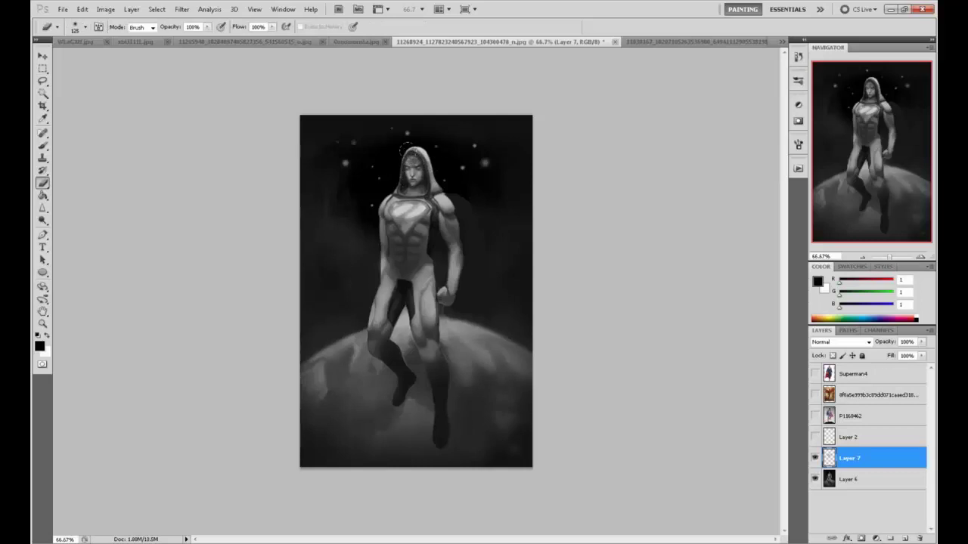
key(b)
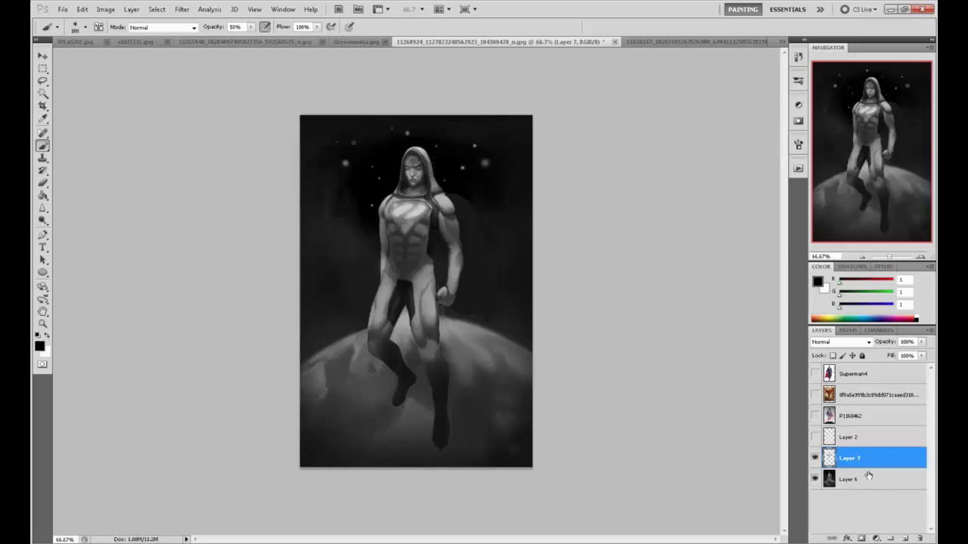
alt+click(417, 209)
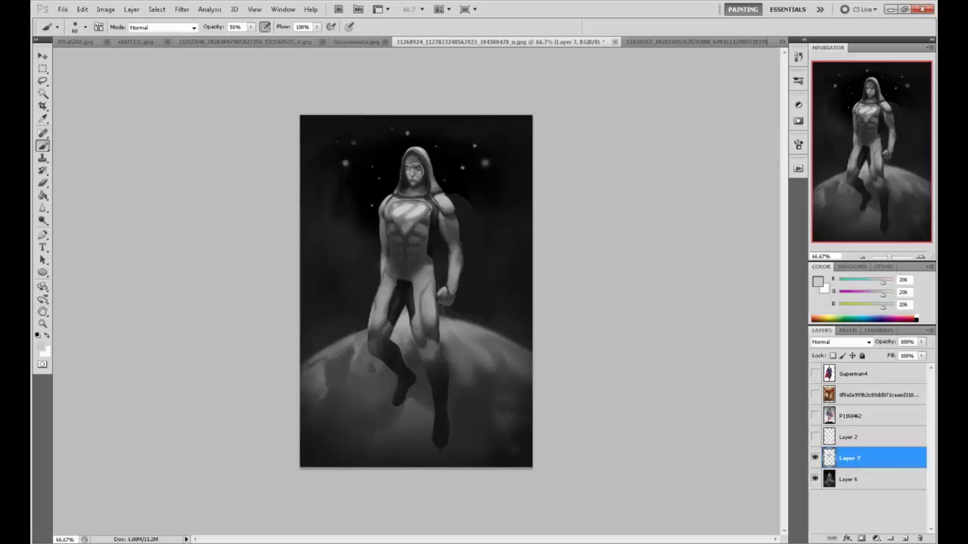
drag(415, 173, 411, 174)
key(])
drag(414, 186, 414, 183)
key(bracketleft)
Sample a mid grey from the hood and merge the shadow layer down into Layer 6
alt+click(414, 156)
right_click(886, 461)
click(887, 428)
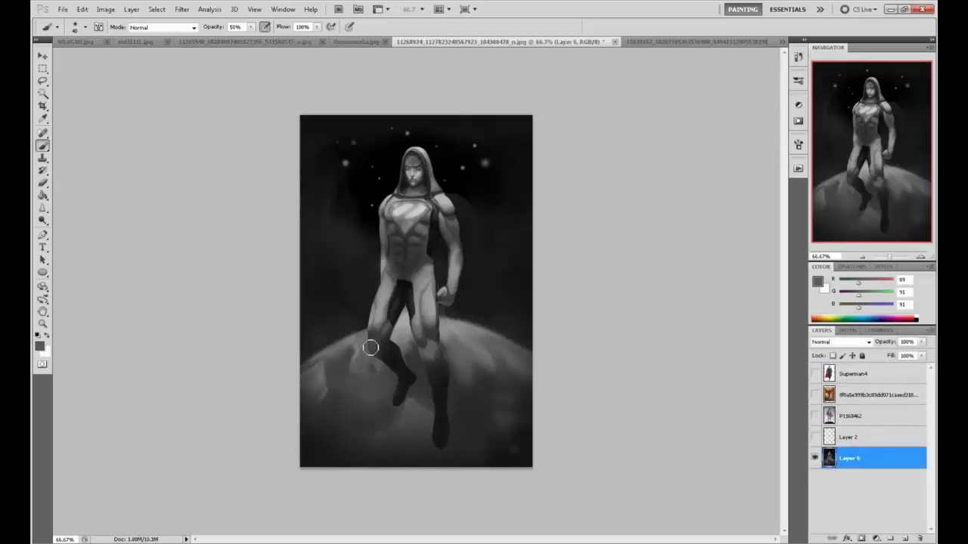
Sample a near-black background tone, enlarge the brush to 700 px and try darkening the planet and lower legs with broad strokes
alt+click(509, 144)
key(bracketright)
key(bracketright)
key(bracketright)
key(bracketright)
key(bracketright)
key(bracketright)
key(bracketright)
key(bracketright)
key(bracketright)
key(bracketright)
key(bracketright)
key(bracketright)
key(bracketright)
key(bracketright)
key(bracketright)
key(bracketright)
mouse_move(514, 393)
mouse_down()
mouse_move(386, 439)
mouse_move(318, 393)
mouse_up()
drag(514, 355, 379, 409)
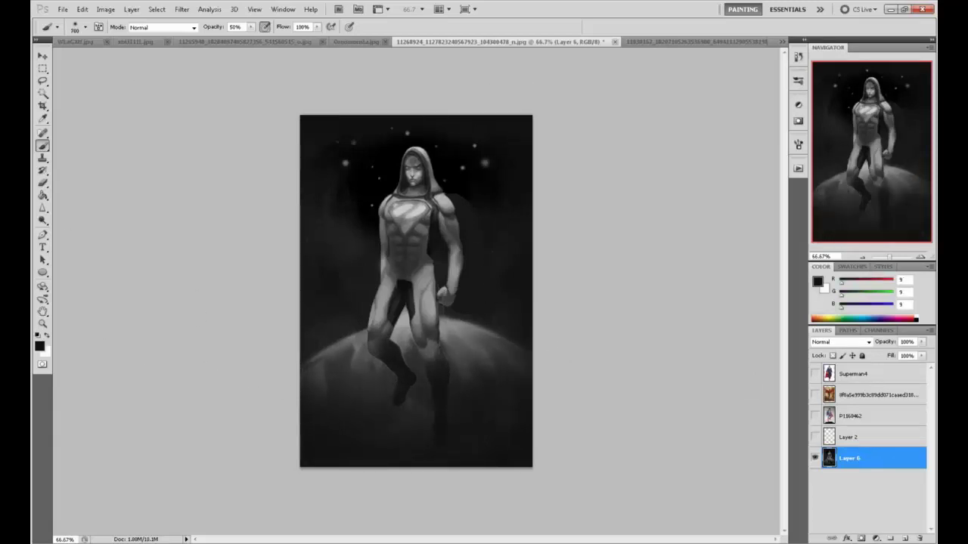
Undo the darkening strokes, then fade the planet and lower legs with broad near-black sweeps of a 1000 px brush
key(ctrl+alt+z)
key(ctrl+alt+z)
key(ctrl+alt+z)
key(ctrl+alt+z)
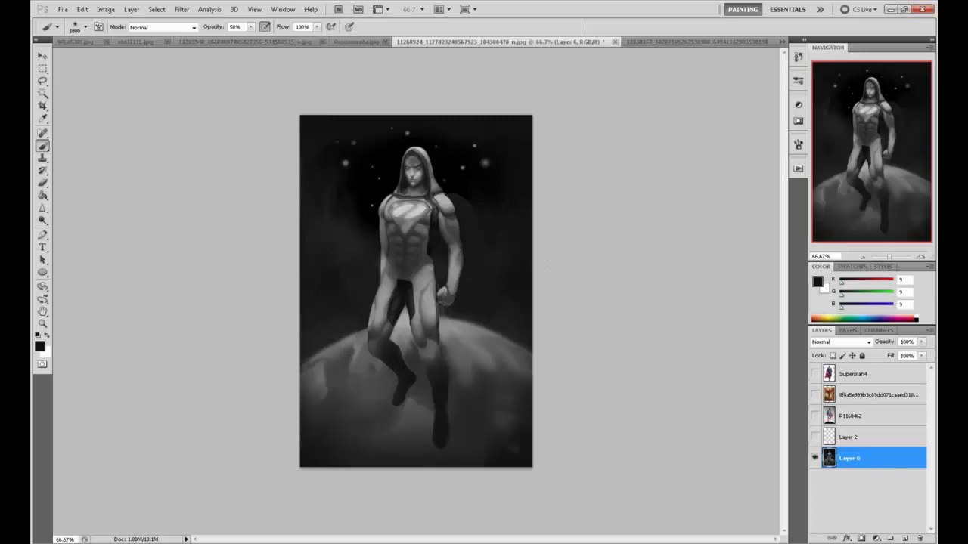
drag(484, 469, 227, 408)
drag(454, 454, 303, 423)
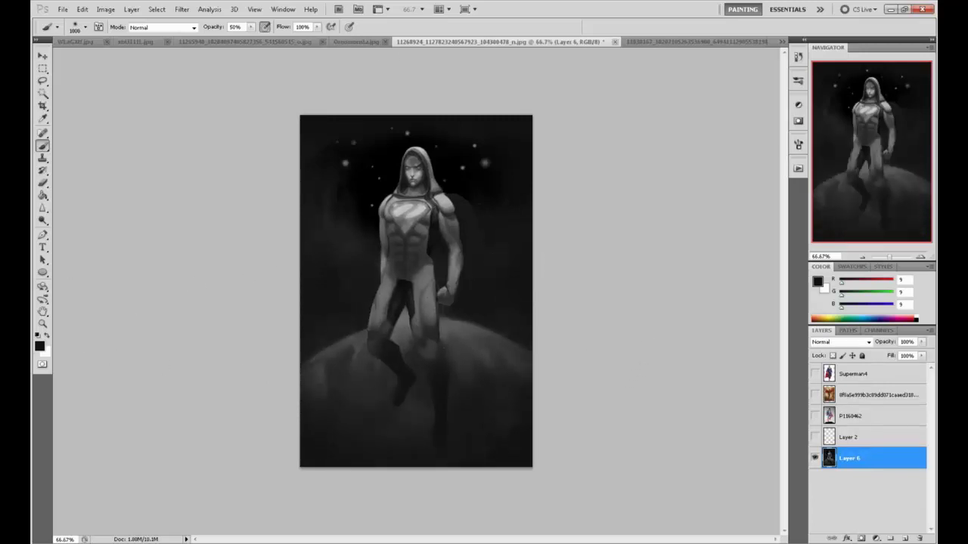
Sample the emblem's light grey, shrink the brush, try a stroke down the straight lower leg and undo it
alt+click(415, 212)
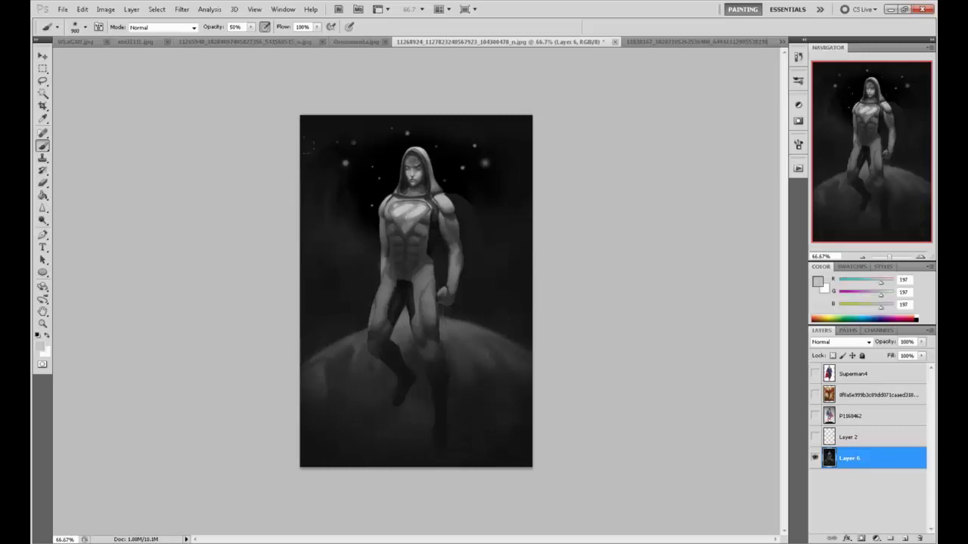
key([)
drag(440, 358, 449, 395)
key(ctrl+z)
key(ctrl+z)
key(ctrl+z)
key(ctrl+shift+s)
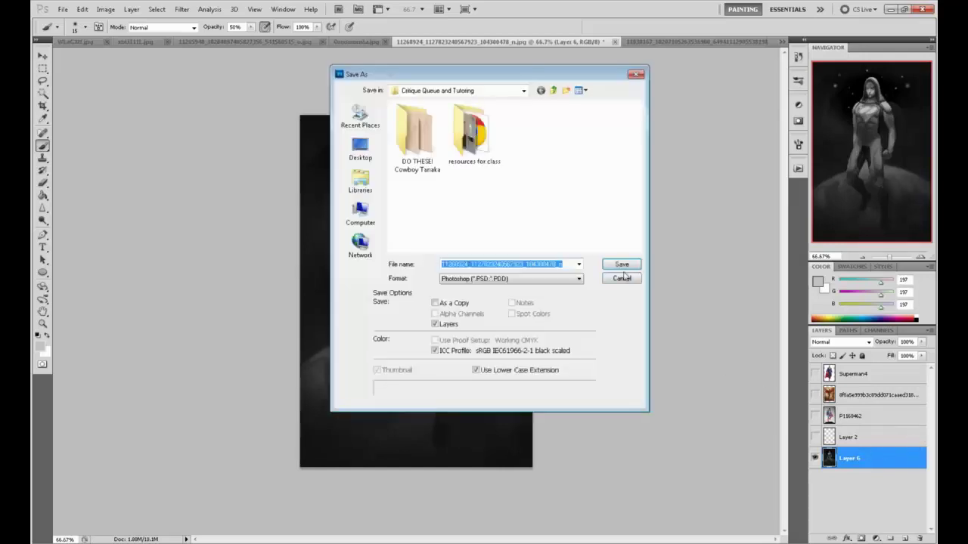
click(623, 278)
Compare the painting with the P1160462 floating-pose reference by showing and hiding that layer repeatedly
click(815, 416)
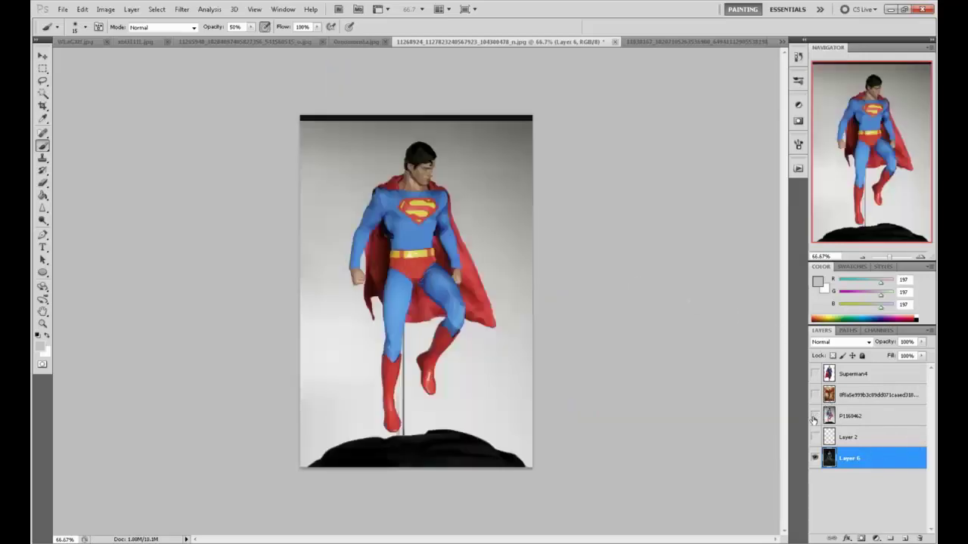
click(814, 416)
click(814, 416)
click(815, 416)
click(815, 416)
click(815, 416)
click(814, 416)
click(814, 395)
click(815, 416)
click(815, 394)
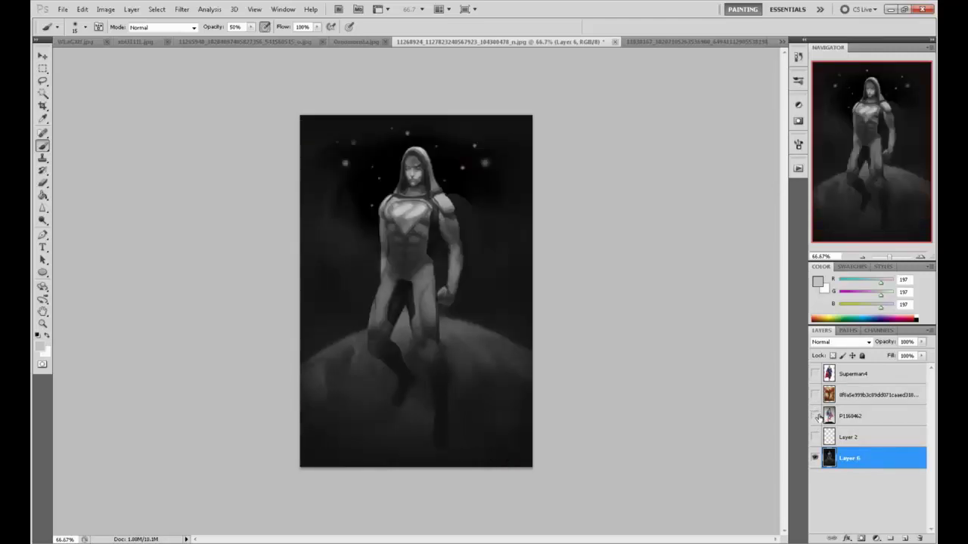
Compare the painting with the cloudy-sky Superman reference and the Superman4 layer by showing and hiding them
click(814, 396)
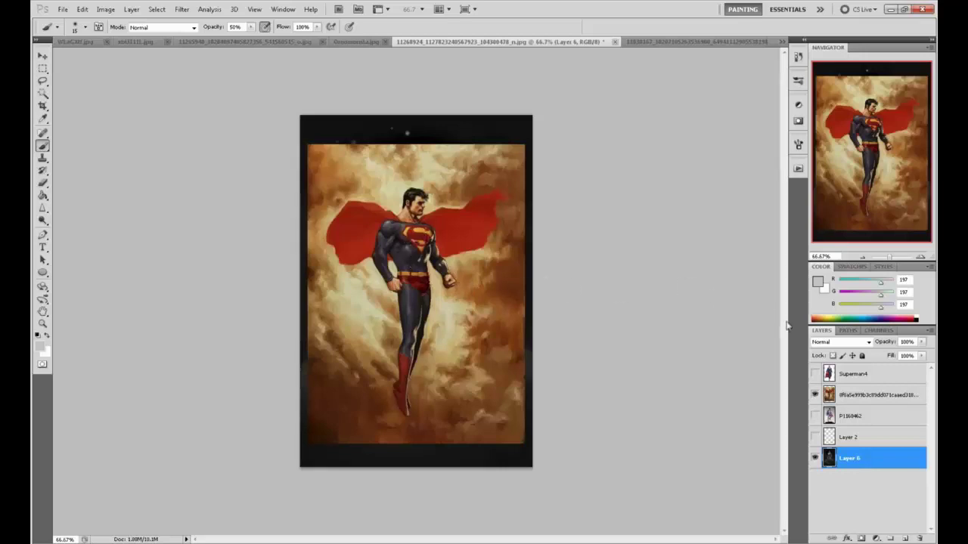
click(814, 373)
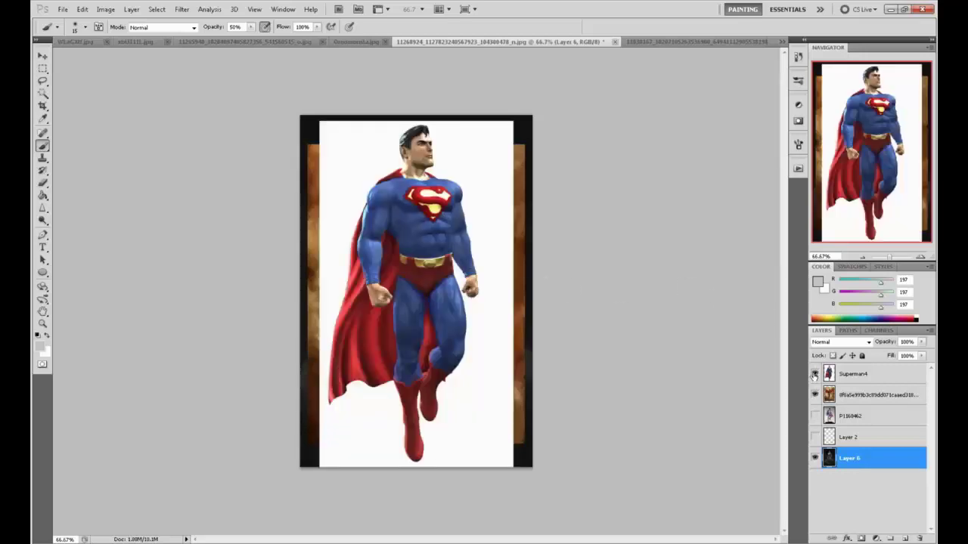
click(814, 373)
click(814, 394)
click(814, 374)
click(815, 395)
click(814, 374)
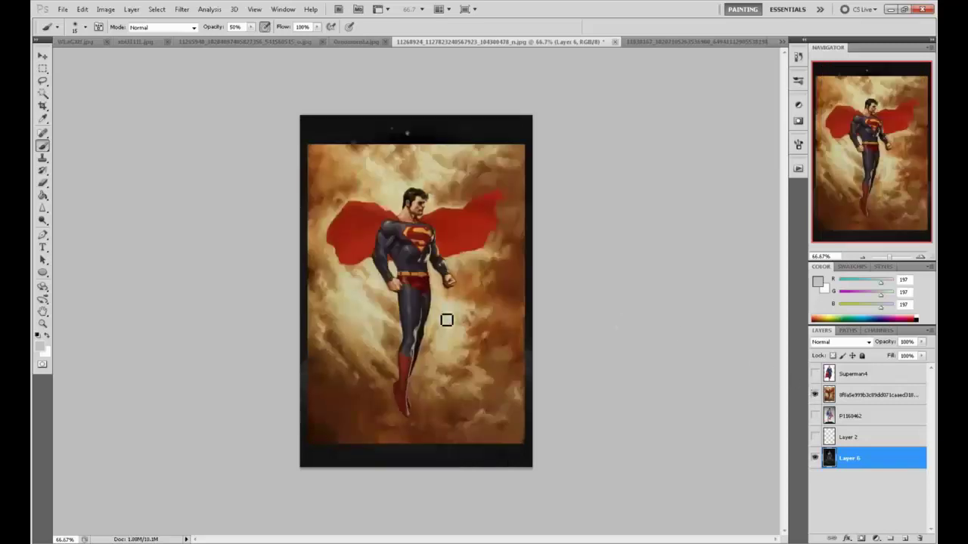
click(814, 394)
Delete the three Superman reference layers above Layer 2
click(849, 374)
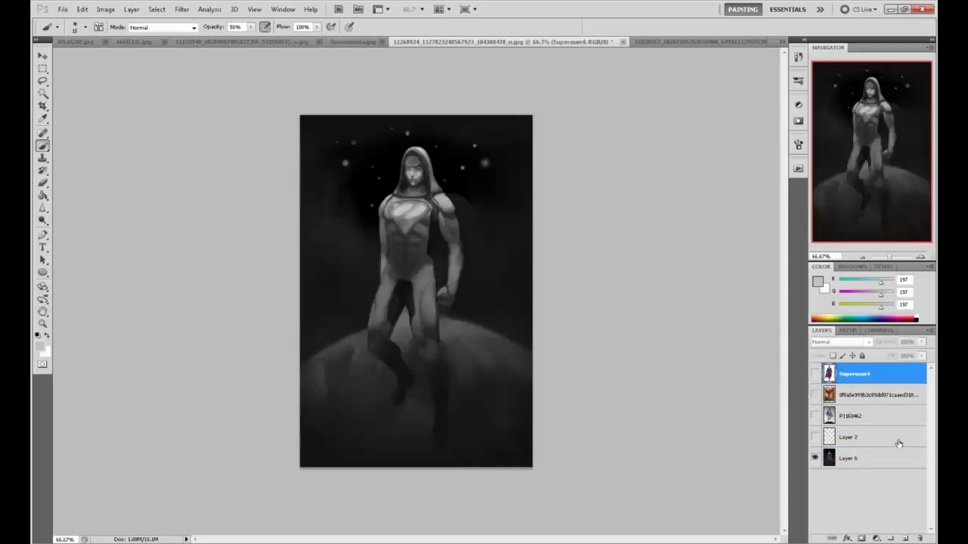
click(920, 538)
click(919, 538)
click(919, 538)
Delete the three hidden Superman reference layers and the hidden Layer 2, keeping only the painted Layer 6
click(815, 374)
click(814, 374)
click(814, 374)
click(815, 374)
right_click(873, 376)
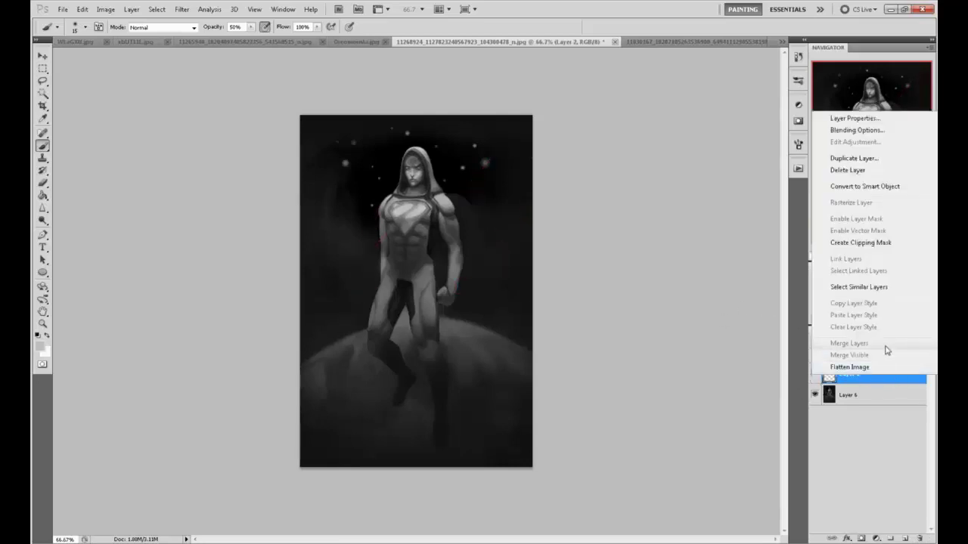
click(876, 383)
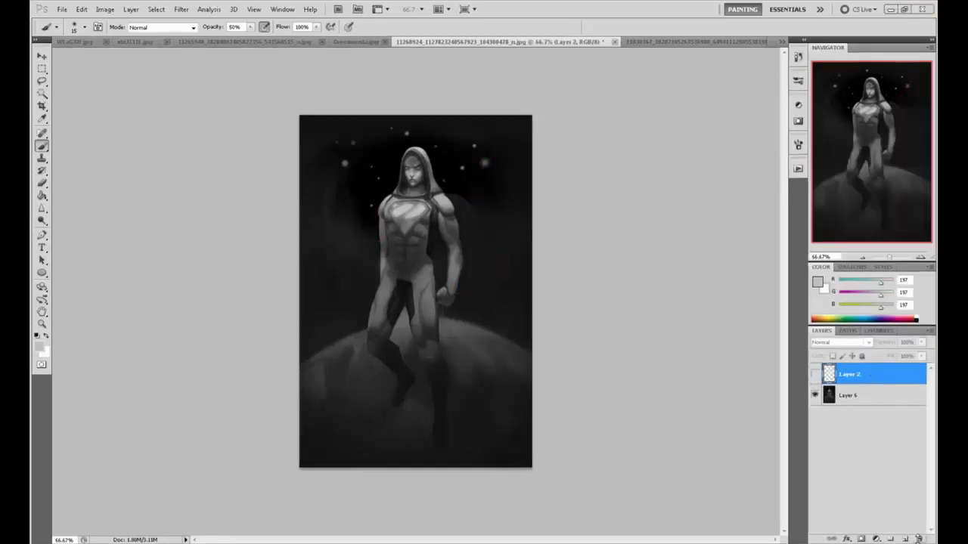
click(911, 537)
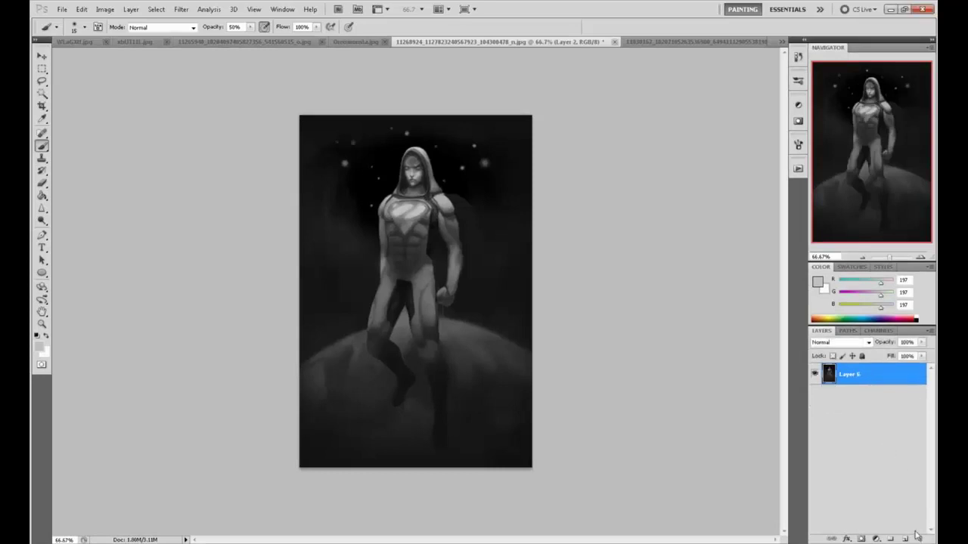
Flatten the image into a single background layer and select the whole canvas
right_click(870, 366)
click(873, 366)
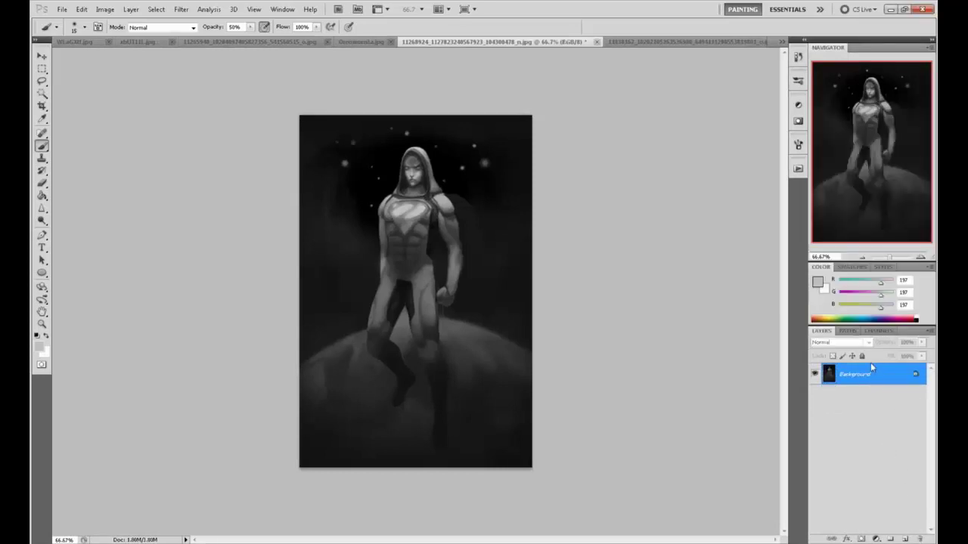
key(ctrl+a)
Compare the repainted figure with the originally opened image by switching between the first and latest history states, ending on the latest
click(799, 62)
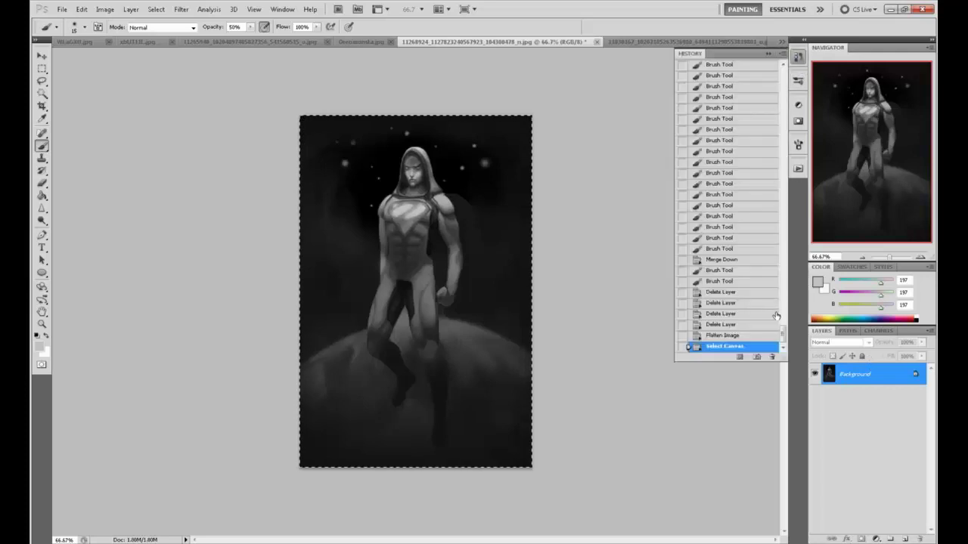
scroll(761, 68, up, 10)
click(760, 69)
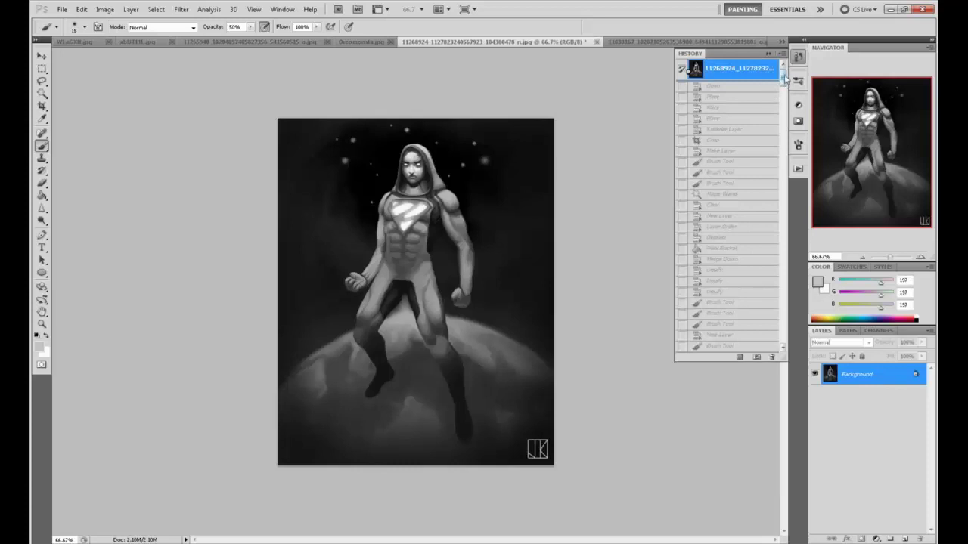
drag(783, 77, 781, 335)
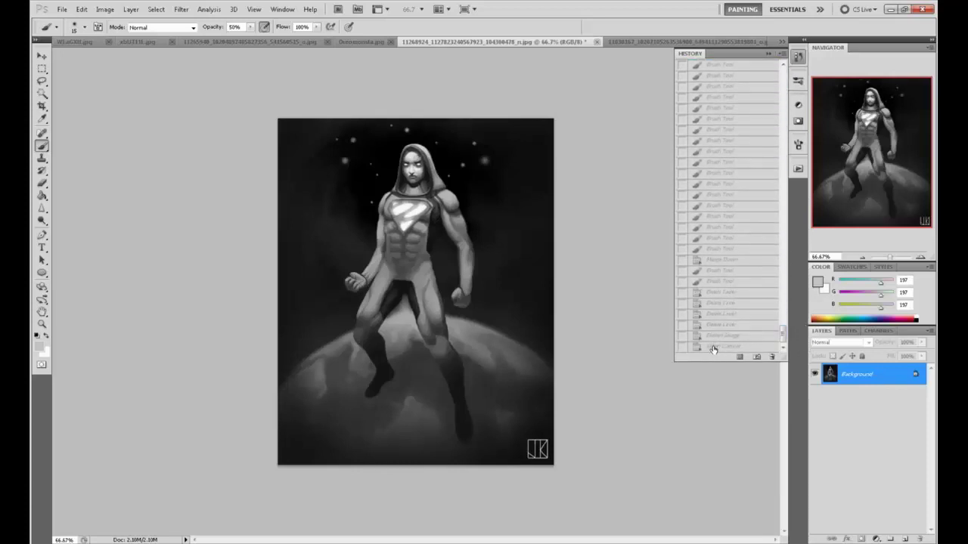
click(712, 348)
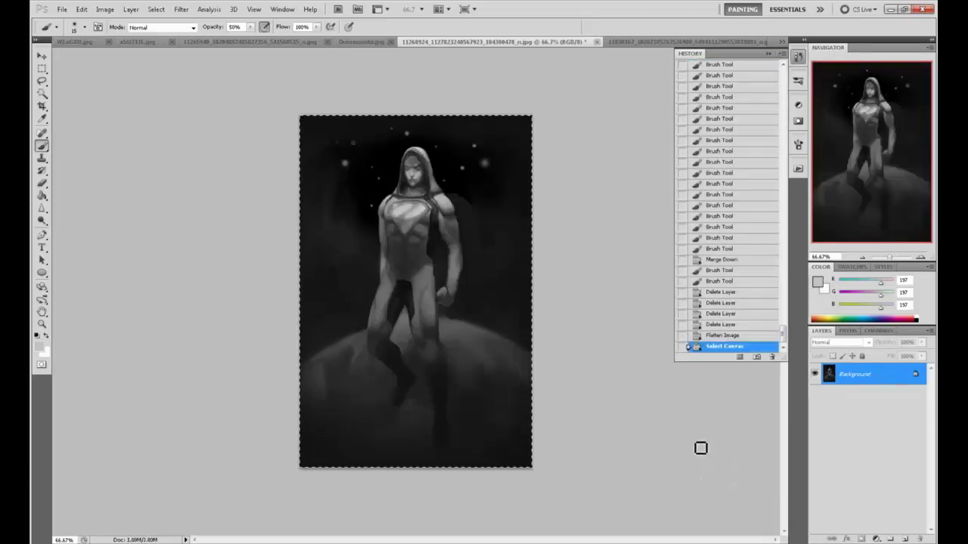
mouse_move(783, 334)
mouse_down()
mouse_move(766, 68)
mouse_move(791, 341)
mouse_up()
click(756, 68)
scroll(786, 81, down, 1)
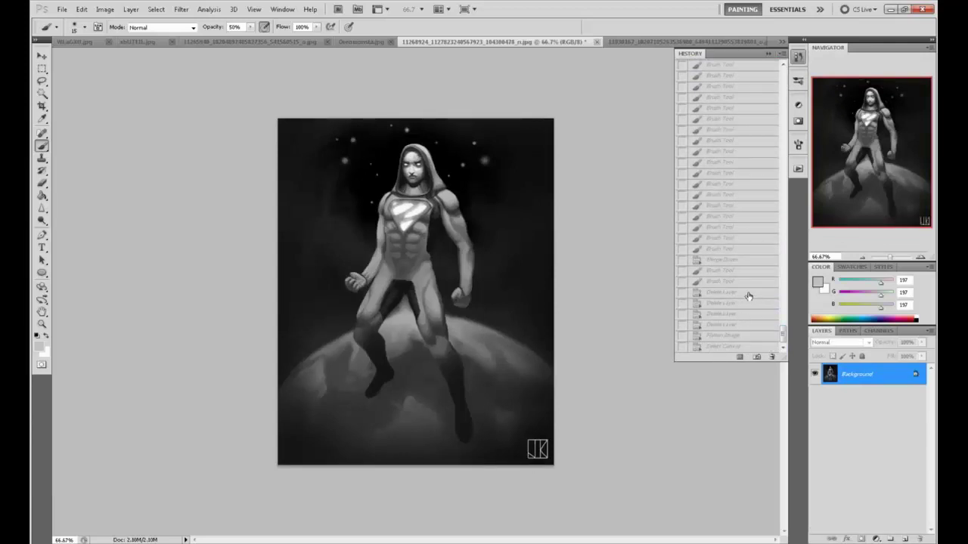
click(727, 348)
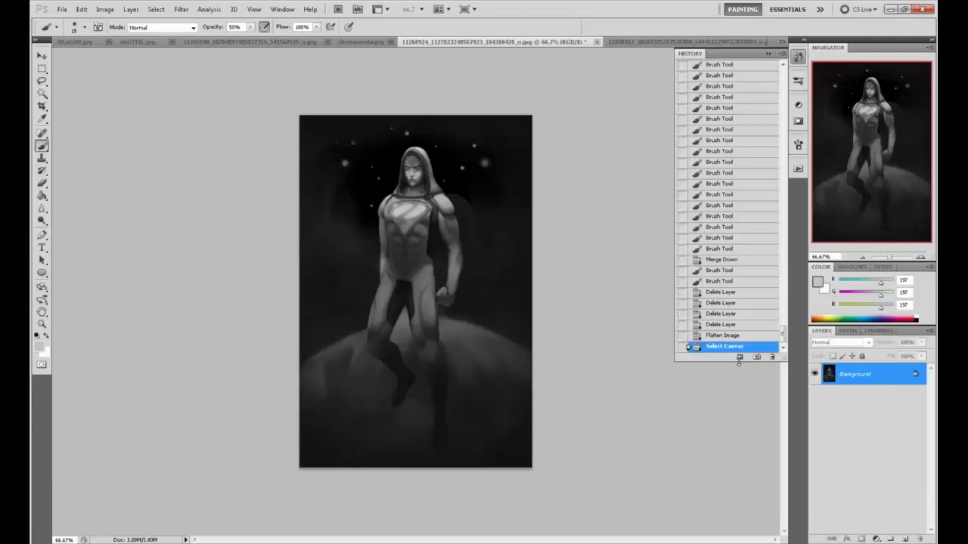
click(768, 53)
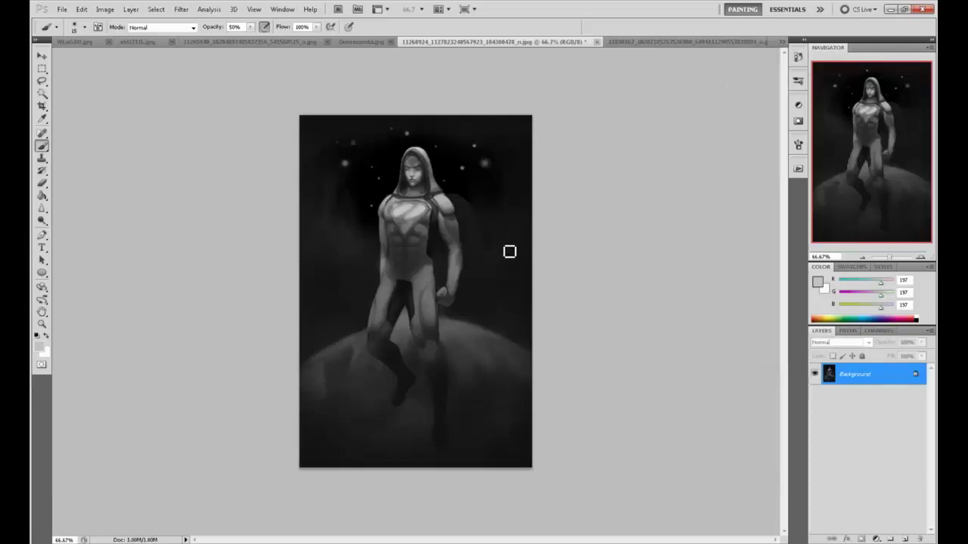
Enlarge the brush to 80 px and sample the dark grey beside the face at the hood
alt+click(420, 174)
key(bracketright)
key(bracketright)
key(bracketright)
key(bracketright)
key(bracketright)
key(bracketright)
key(bracketright)
key(bracketright)
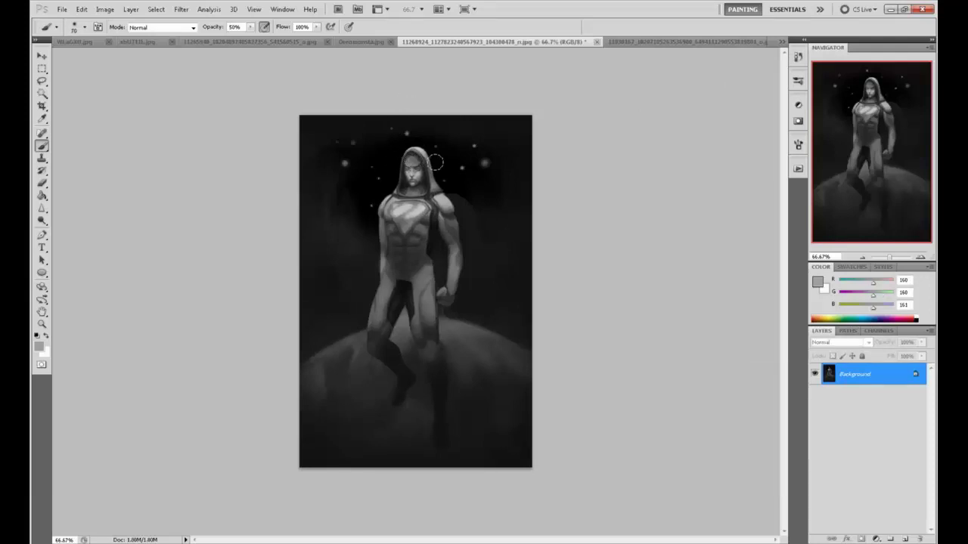
alt+click(428, 170)
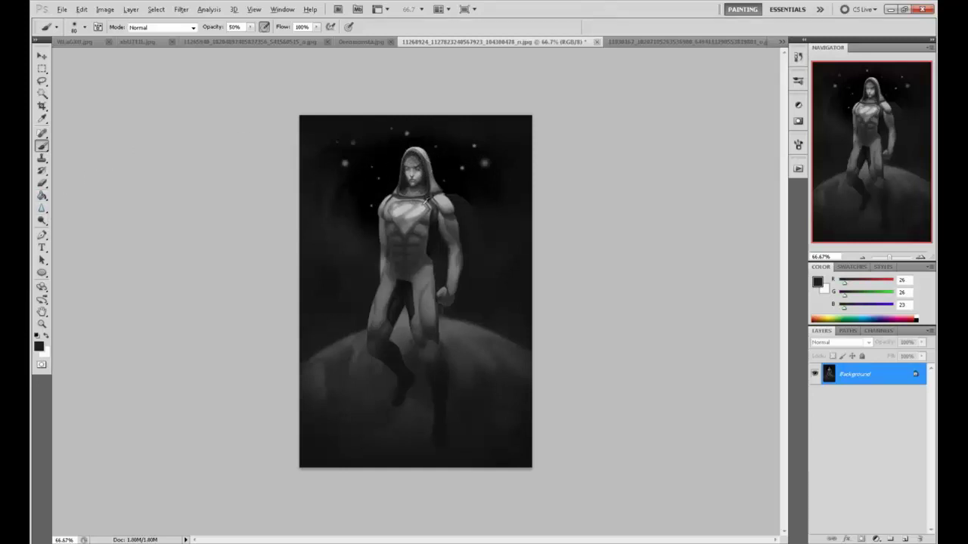
Brighten the light shapes in the upper part of the chest emblem using the Dodge tool on Highlights
click(41, 220)
click(72, 219)
key(ctrl+plus)
key(ctrl+plus)
key(ctrl+plus)
drag(449, 167, 499, 515)
drag(497, 266, 496, 266)
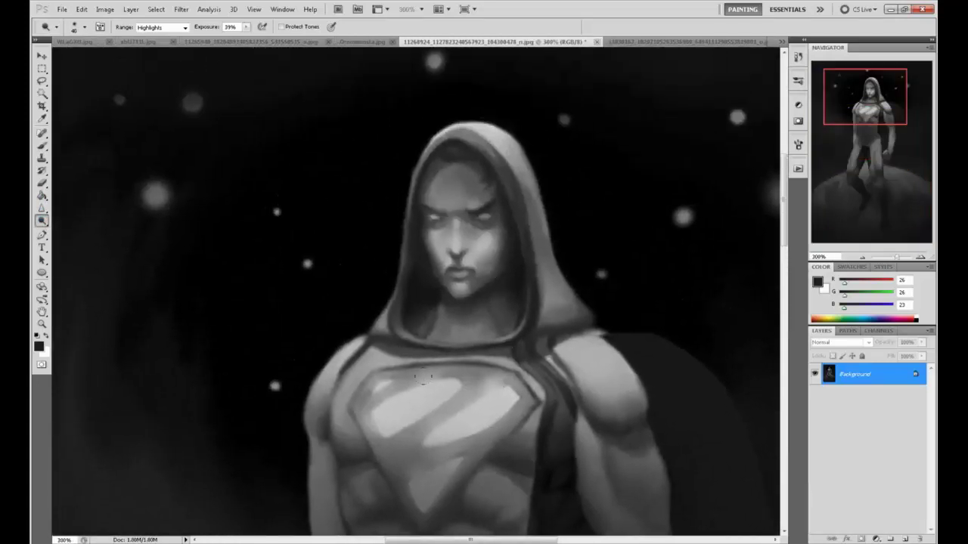
drag(414, 384, 424, 390)
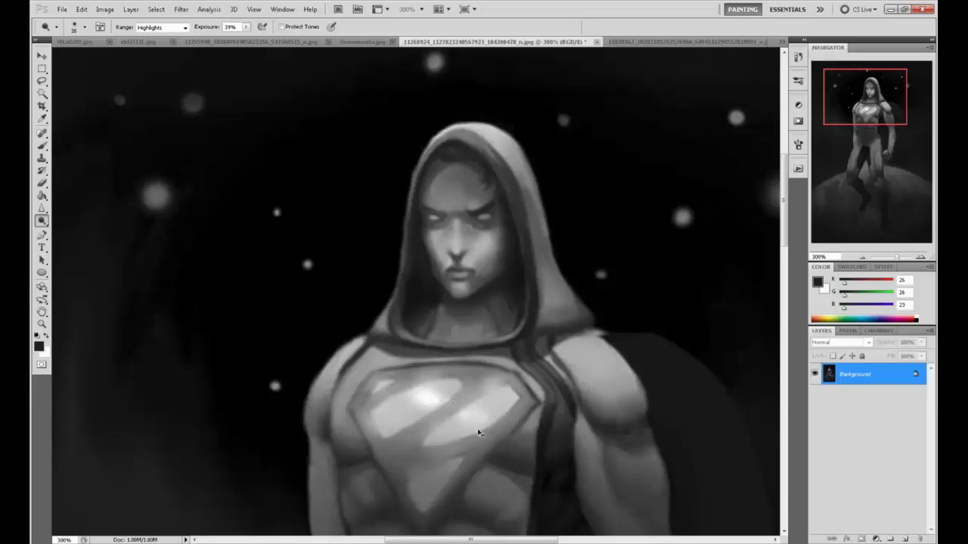
Brush a soft light-grey glow (RGB 230) onto the tip of the hood, undoing and repainting the dabs with a 125 px brush at 50% opacity
key(ctrl+minus)
key(ctrl+minus)
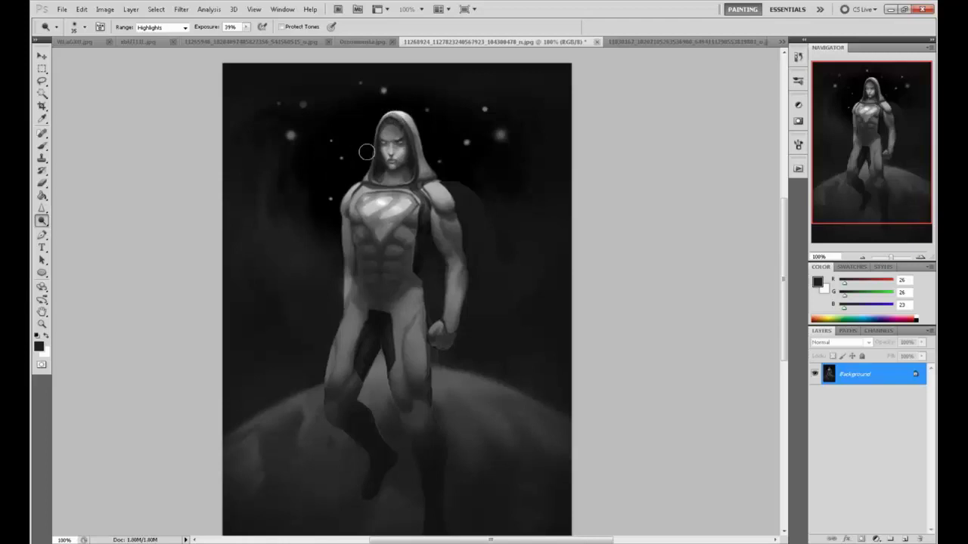
key(b)
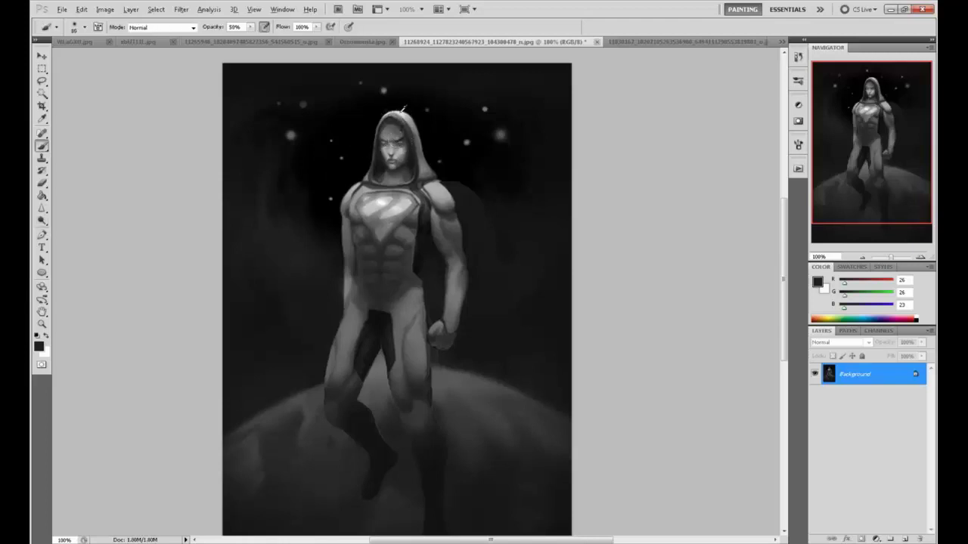
key(x)
click(394, 108)
click(394, 110)
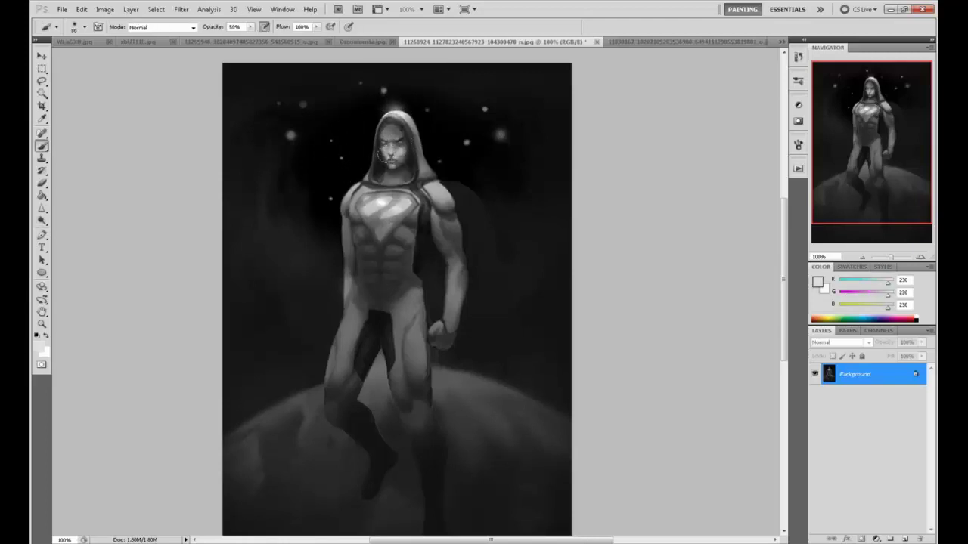
key(ctrl+z)
key([)
key(bracketright)
key(bracketright)
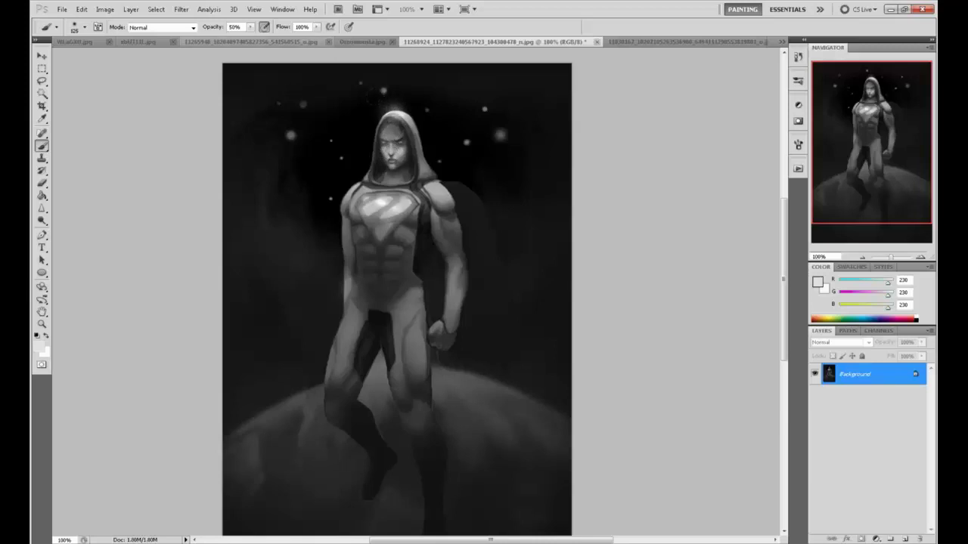
key(ctrl+z)
click(396, 108)
click(394, 110)
Sample white from the chest emblem and brush a soft highlight onto the shoulder on the figure's narrower, far side
alt+click(382, 203)
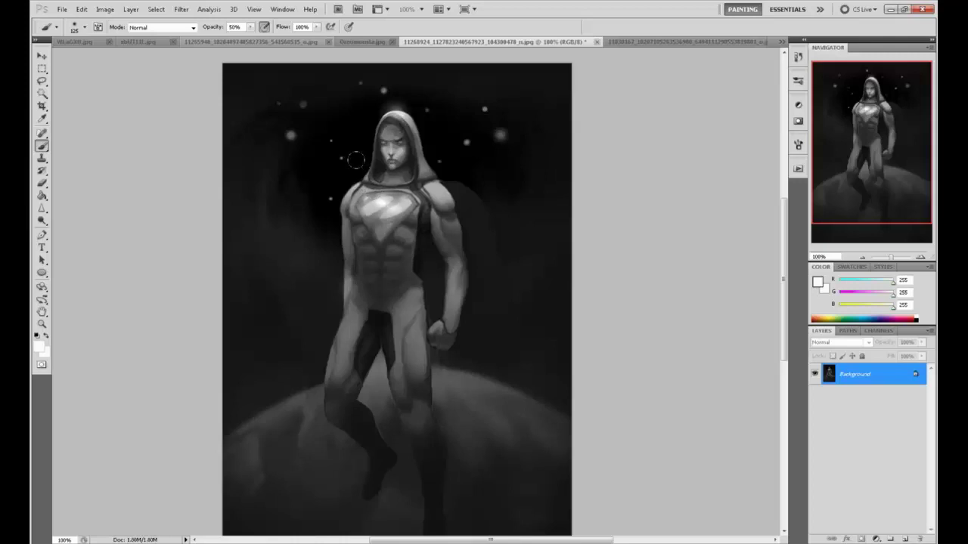
key(bracketright)
key(bracketright)
key(bracketright)
key(bracketleft)
key(bracketleft)
key(bracketleft)
key(bracketleft)
key(bracketleft)
drag(351, 192, 342, 208)
Reduce the brush to 15 px and paint a white highlight on the shoulder of the arm with the clenched fist
key(bracketleft)
key(bracketleft)
key(bracketleft)
key(bracketleft)
drag(445, 201, 456, 208)
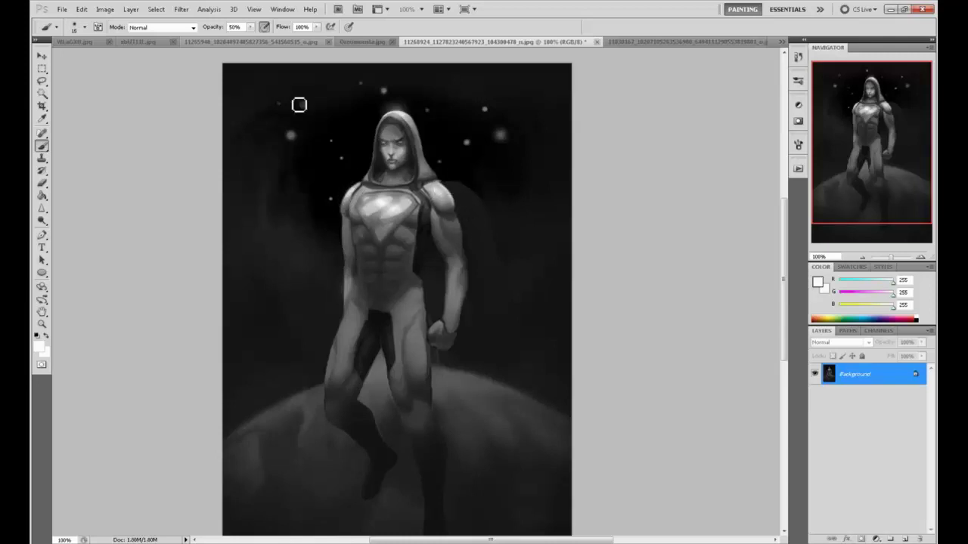
Brighten the eyes inside the hood with the Dodge tool, using the Highlights range at 39% exposure
key(bracketright)
key(bracketright)
key(bracketright)
key(d)
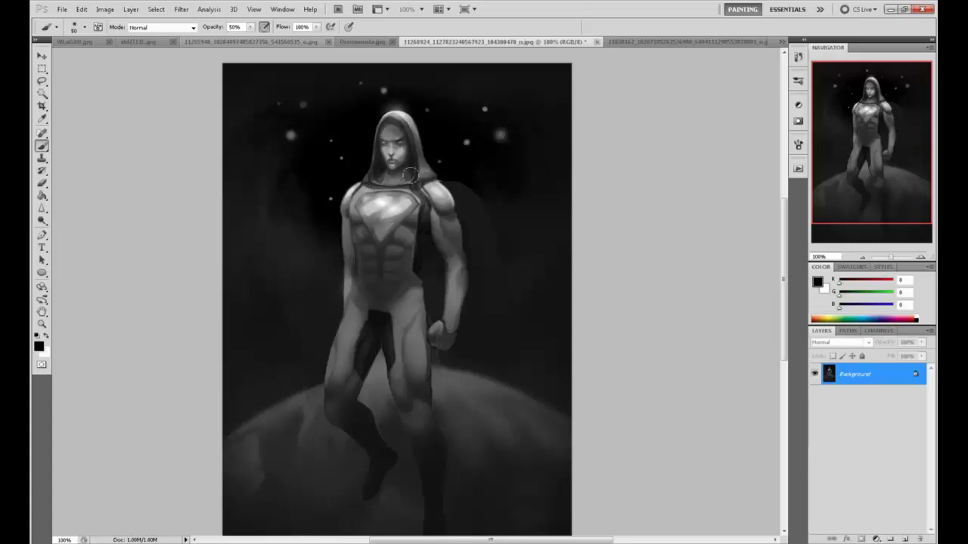
alt+click(395, 149)
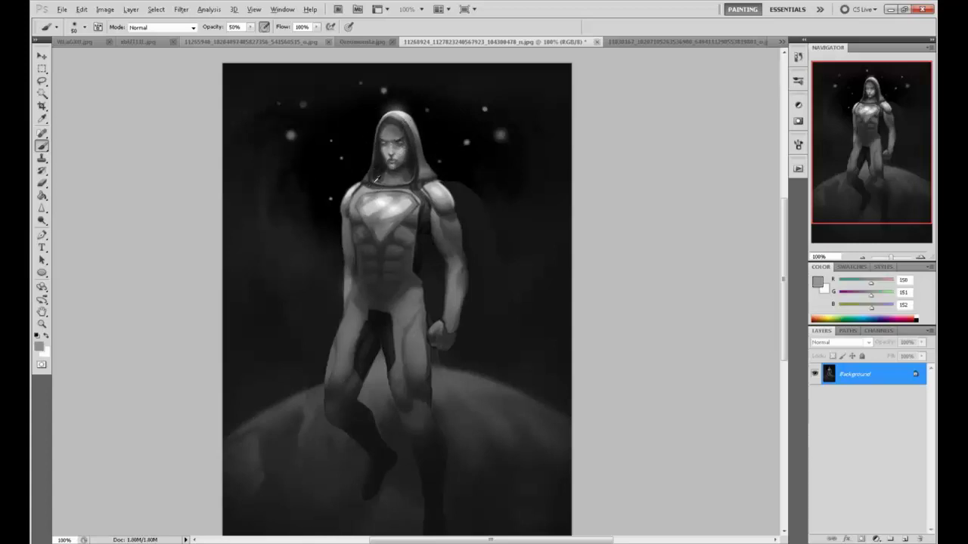
alt+click(388, 198)
drag(42, 220, 64, 225)
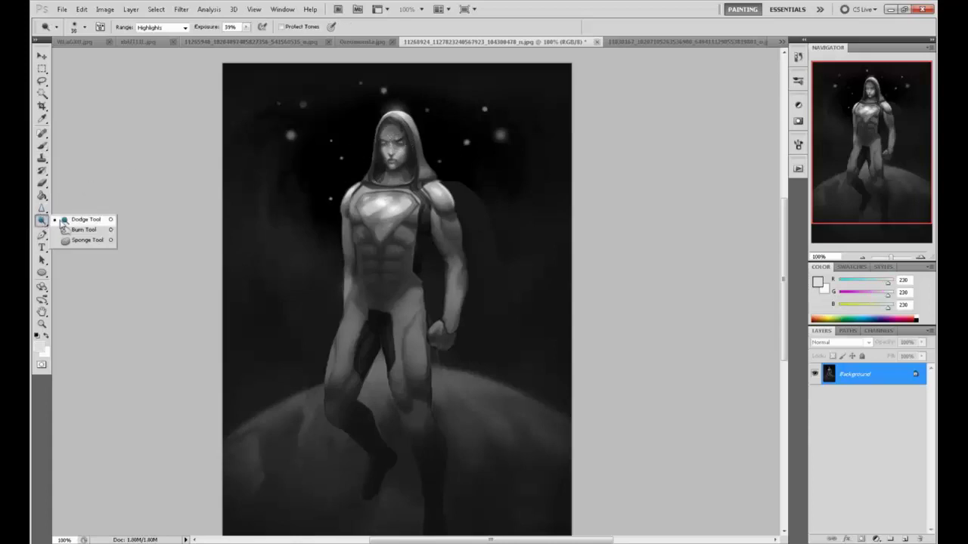
click(387, 148)
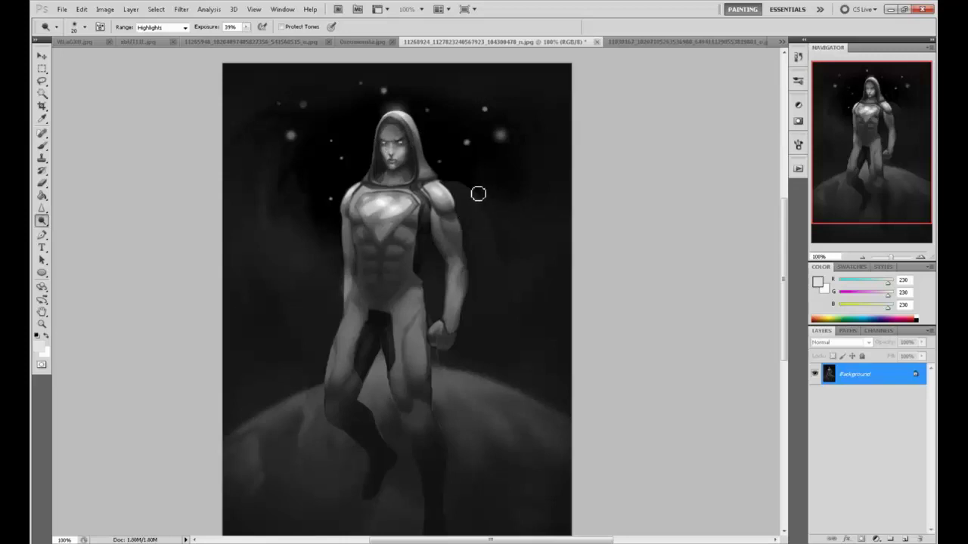
Refine the dark area between the upper thighs using sampled dark greys and a small brush at 100% opacity
key(ctrl+minus)
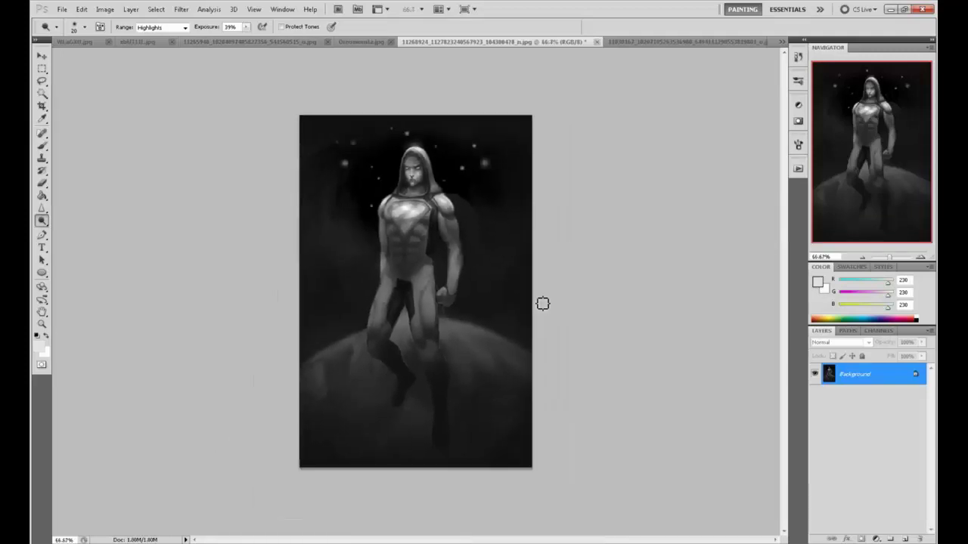
key(b)
alt+click(398, 287)
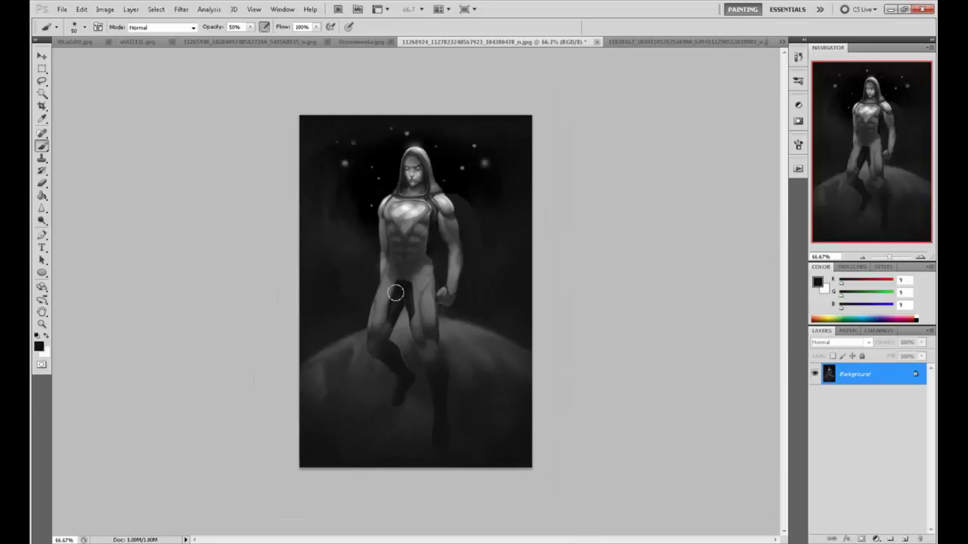
drag(250, 27, 292, 47)
key(bracketleft)
key(bracketleft)
key(bracketleft)
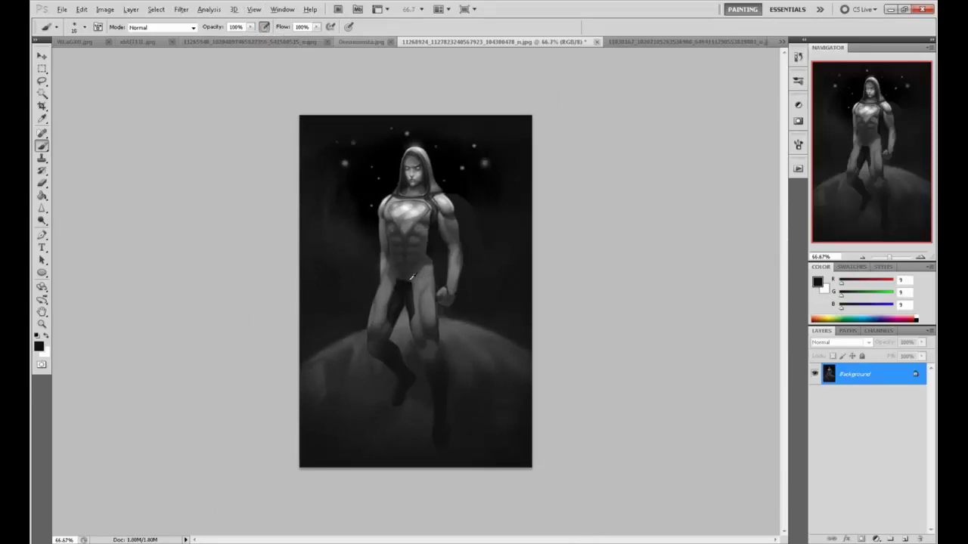
alt+click(409, 281)
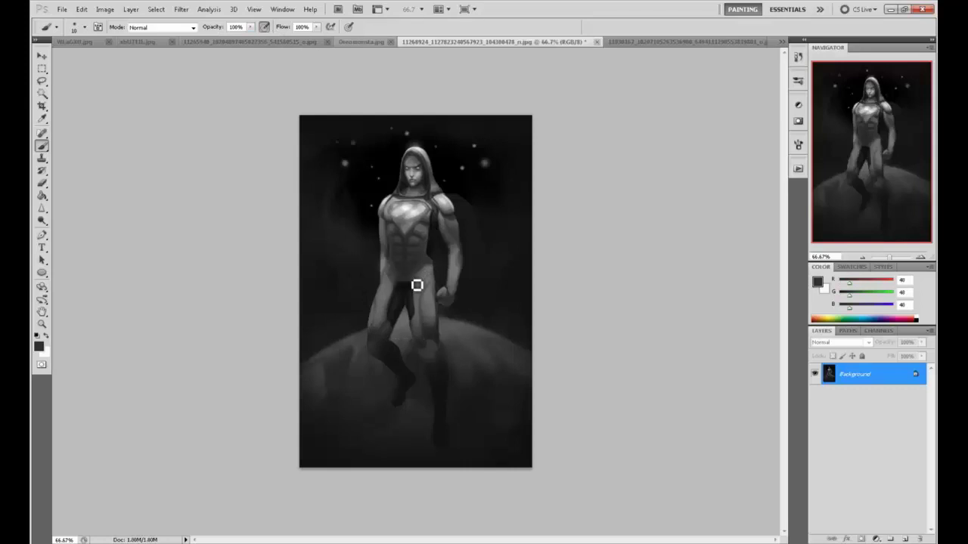
alt+click(404, 291)
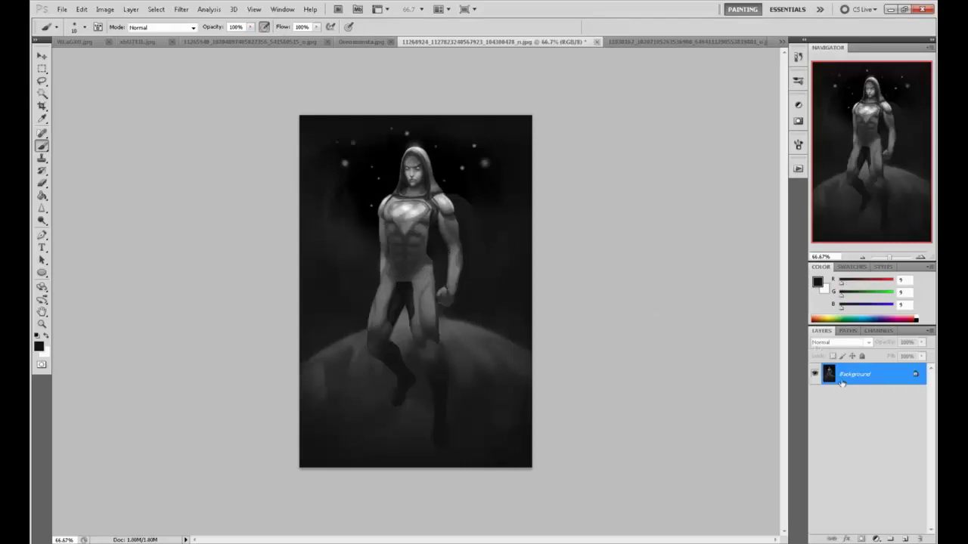
Cancel the JPEG save and compare an earlier history state of the painting with the latest one
key(ctrl+s)
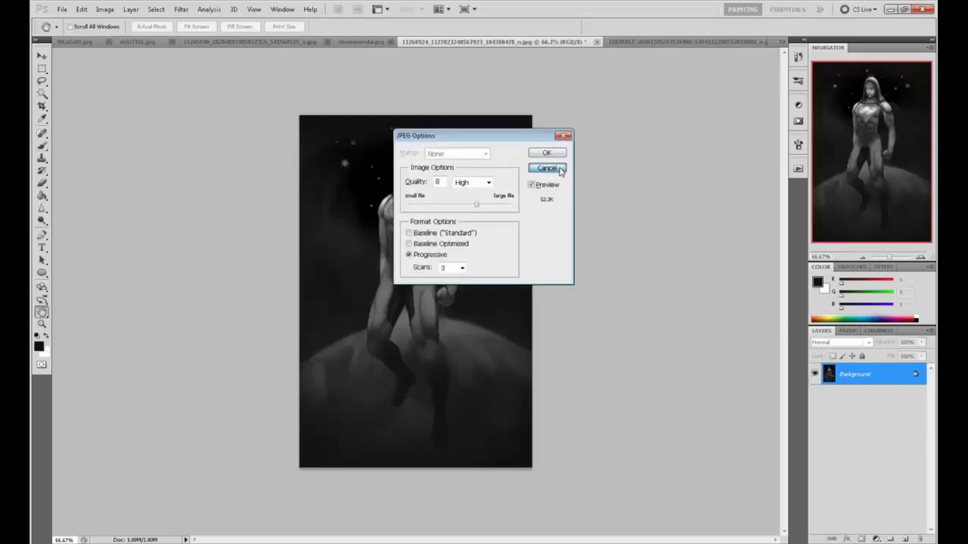
click(561, 169)
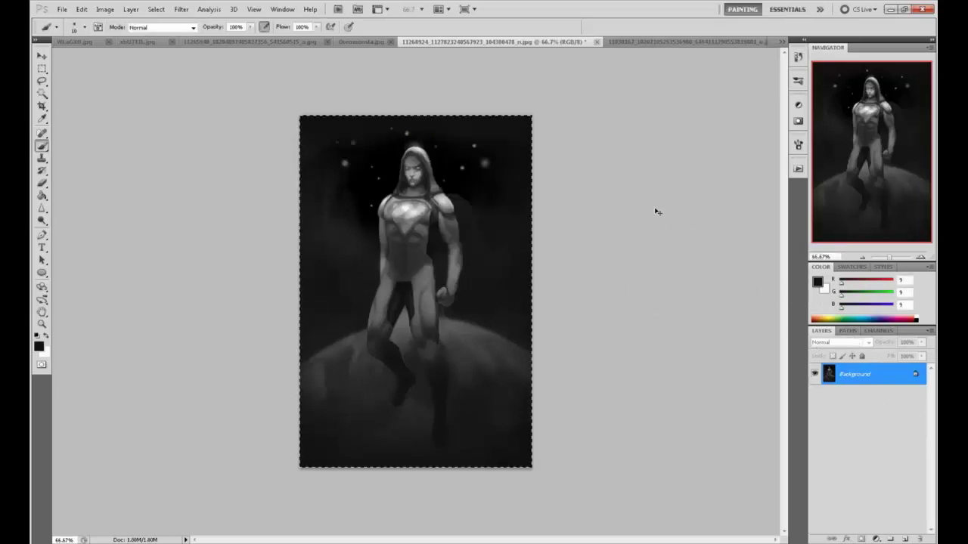
click(797, 56)
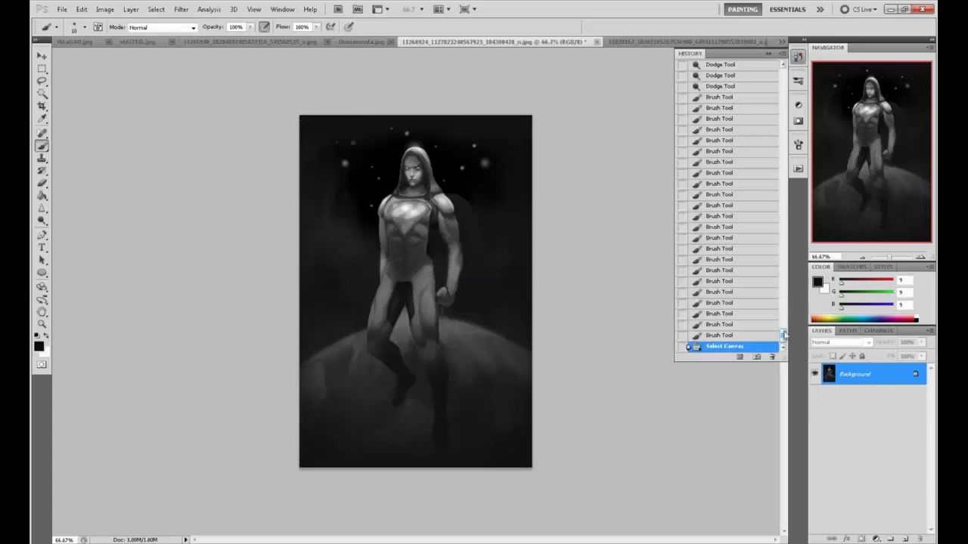
mouse_move(783, 336)
mouse_down()
mouse_move(784, 67)
mouse_move(784, 333)
mouse_up()
click(747, 69)
click(711, 346)
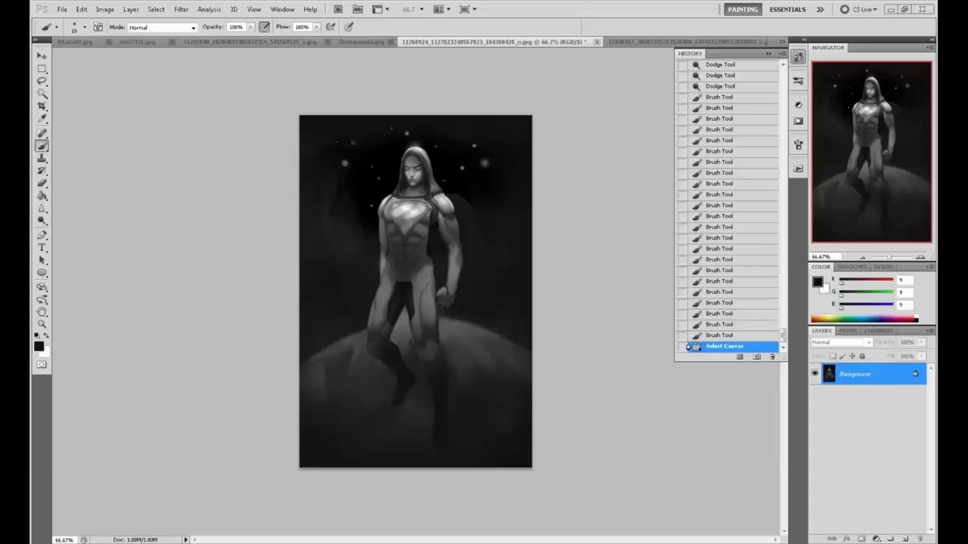
Repaint the gap between the legs and the bit of planet showing through it with tones sampled nearby
alt+click(412, 325)
alt+click(412, 315)
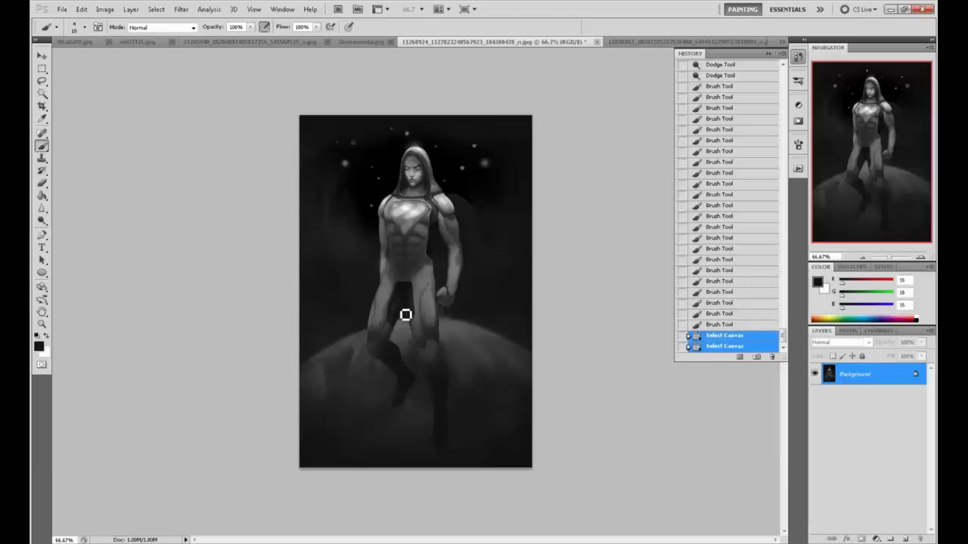
alt+click(410, 325)
drag(410, 317, 406, 327)
drag(407, 327, 403, 326)
alt+click(408, 321)
alt+click(419, 319)
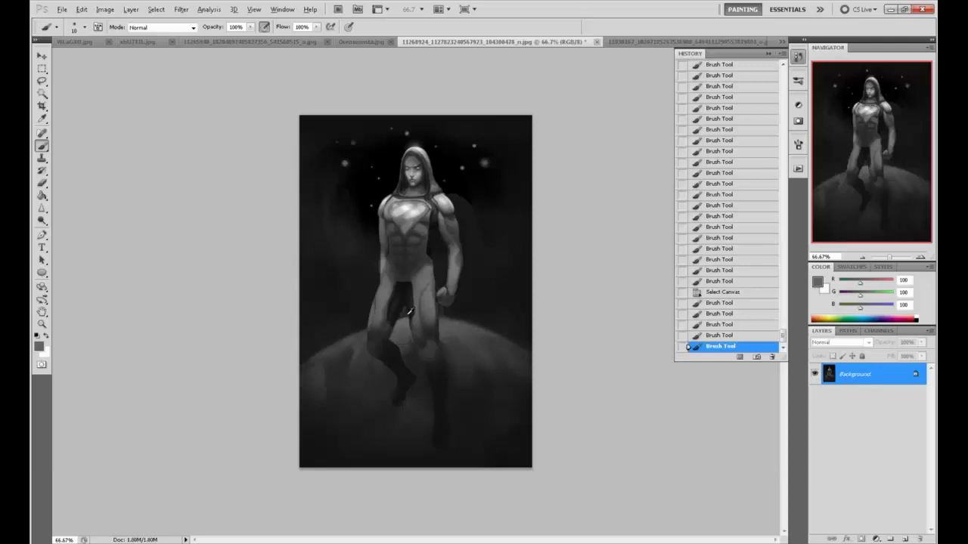
Touch up the inner thigh above the knee and the planet's rim beside the leg with sampled greys
alt+click(406, 315)
click(415, 323)
click(415, 324)
alt+click(443, 320)
drag(446, 318, 459, 325)
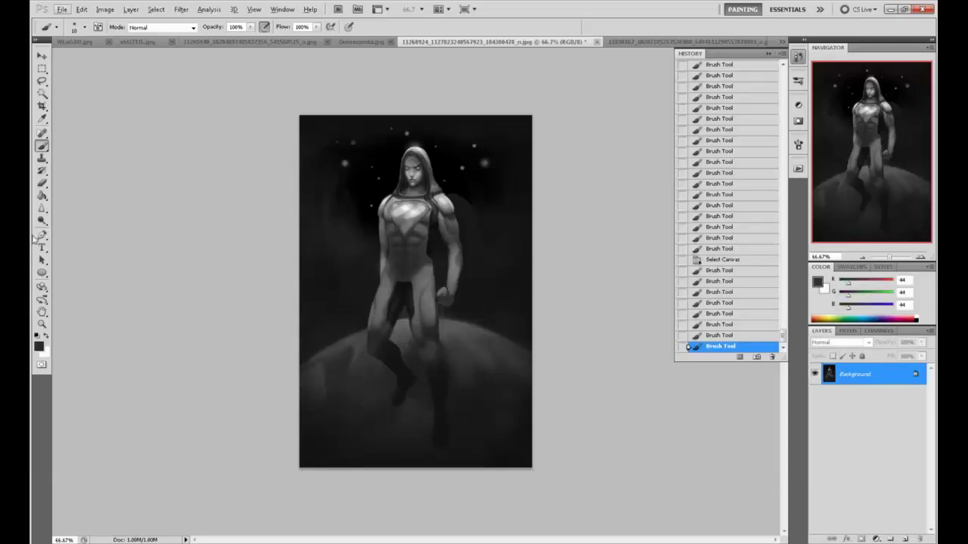
Dodge the planet's rim on the bent-knee side of the figure with an enlarged brush, Highlights range, 39% exposure
click(42, 221)
key(bracketright)
key(bracketright)
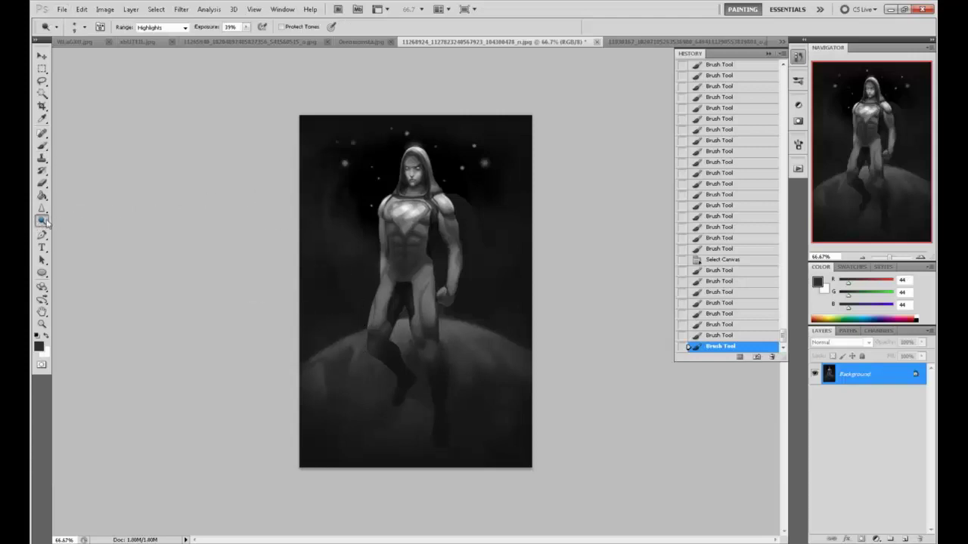
click(332, 322)
key(bracketright)
mouse_move(352, 335)
mouse_down()
mouse_move(328, 339)
mouse_move(309, 360)
mouse_up()
click(328, 340)
Dodge the planet's rim between the legs and along the fist side, undoing and retrying individual strokes
click(398, 317)
click(400, 319)
click(412, 318)
mouse_move(443, 313)
mouse_down()
mouse_move(482, 322)
mouse_move(500, 339)
mouse_up()
key(ctrl+z)
click(462, 324)
click(428, 318)
click(420, 313)
click(479, 320)
key(ctrl+alt+z)
key(ctrl+alt+z)
click(437, 314)
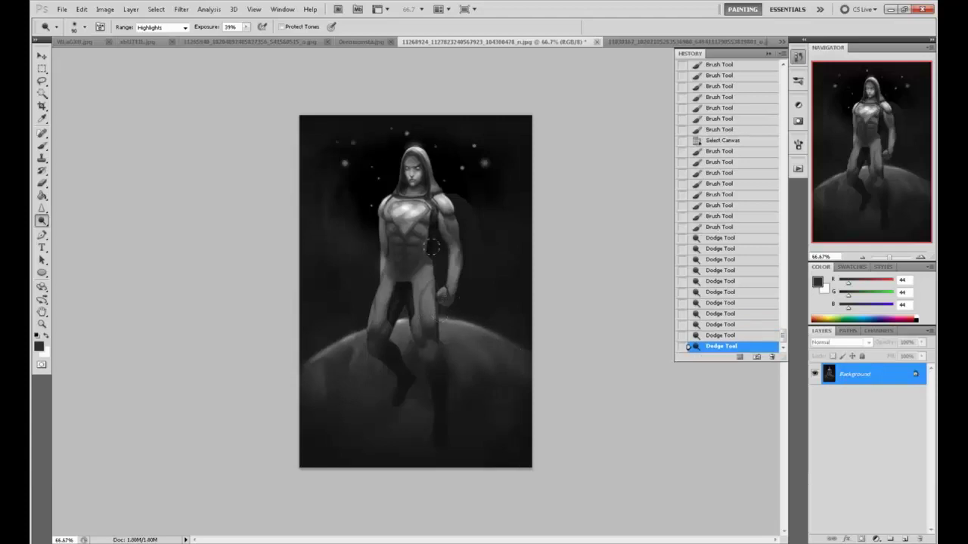
click(469, 317)
key(ctrl+alt+z)
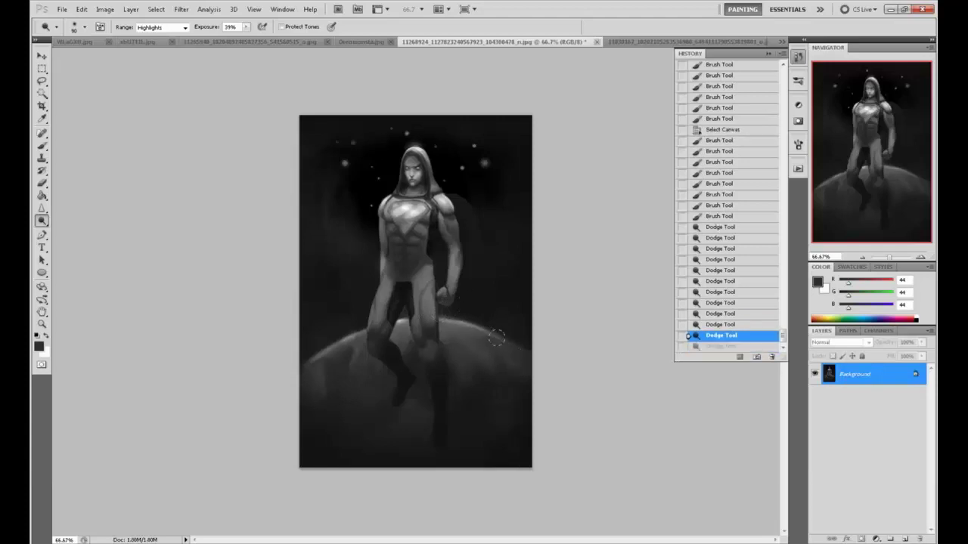
key(ctrl+shift+z)
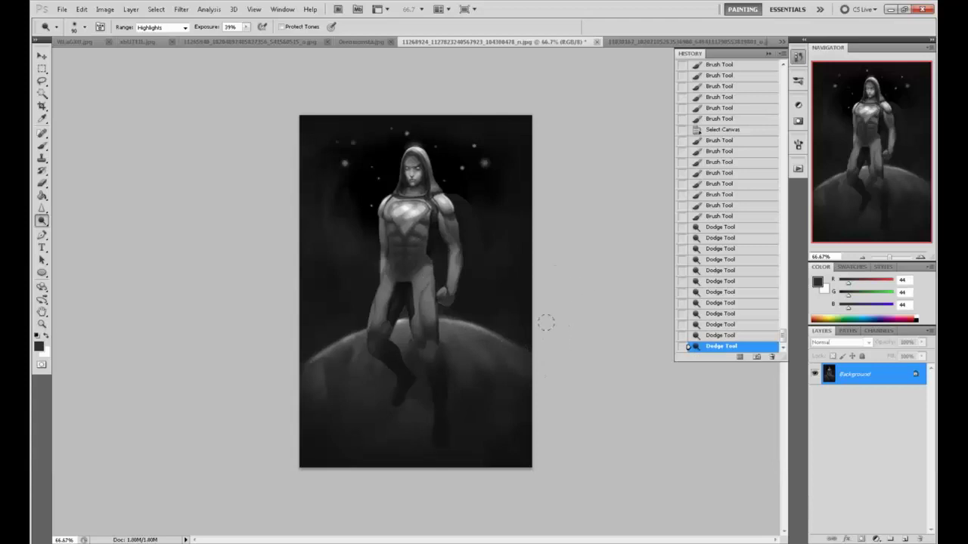
Undo the Dodge strokes on the planet's rim and collapse the history list
key(ctrl+alt+z)
key(ctrl+alt+z)
key(ctrl+alt+z)
key(ctrl+alt+z)
key(ctrl+alt+z)
key(ctrl+alt+z)
key(ctrl+alt+z)
key(ctrl+alt+z)
key(ctrl+alt+z)
key(ctrl+alt+z)
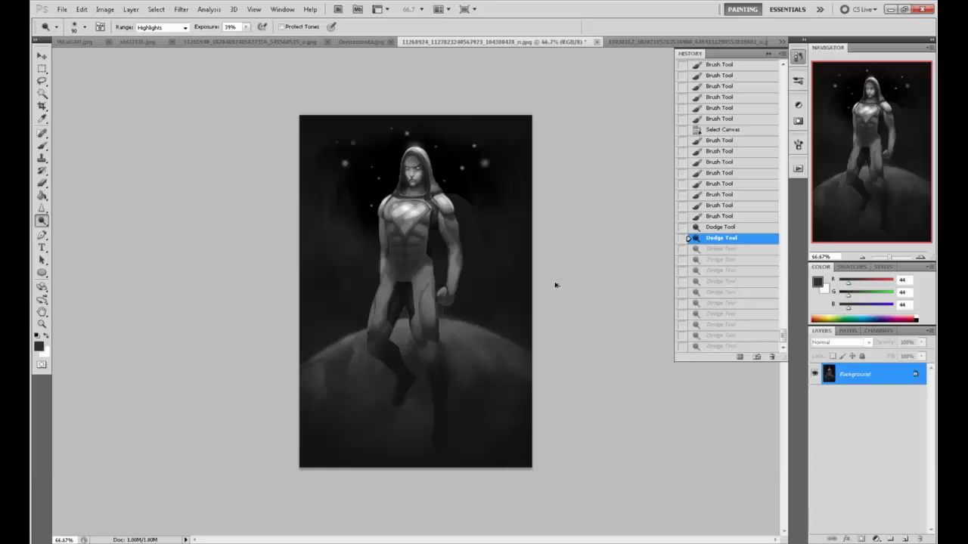
key(ctrl+alt+z)
click(798, 57)
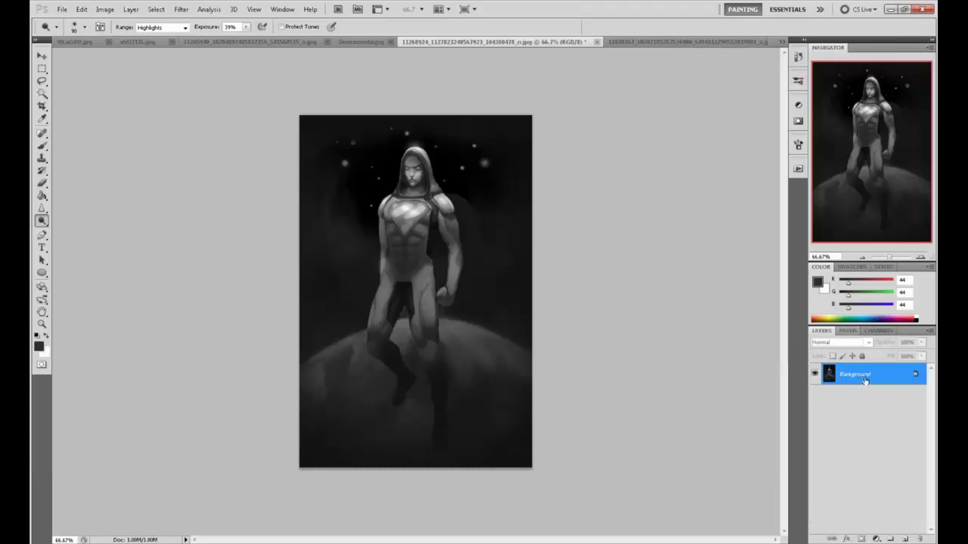
Close the hooded-figure painting, saving its changes and accepting the JPEG options
click(596, 42)
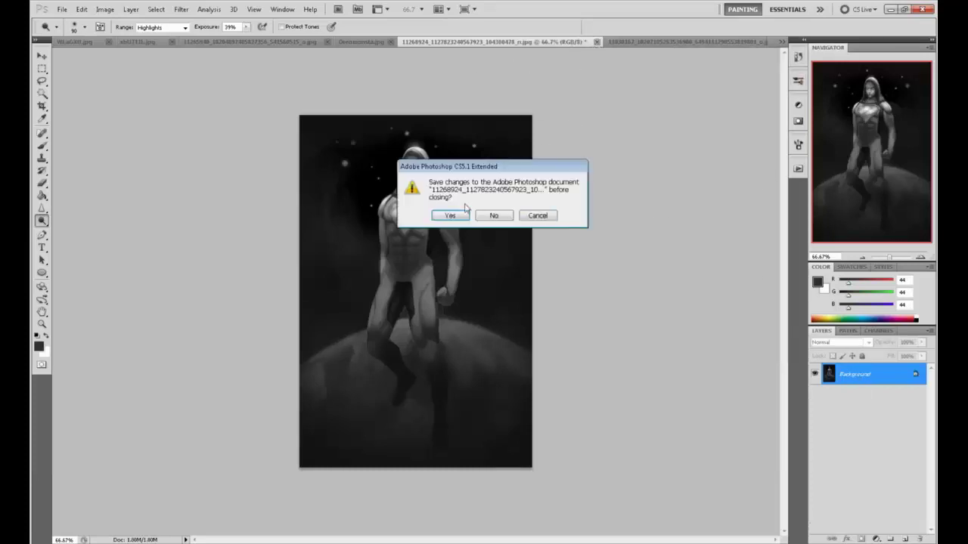
click(451, 215)
click(556, 154)
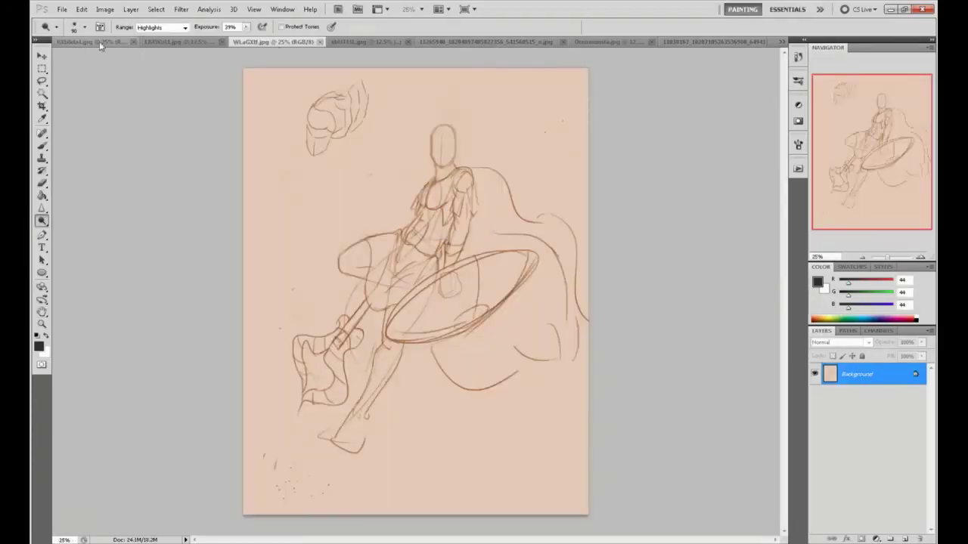
Switch to the line sketch with three separate poses and set the foreground colour to red and finally to white (ffffff)
click(117, 40)
click(818, 283)
click(740, 320)
click(842, 317)
click(818, 288)
drag(605, 327, 547, 297)
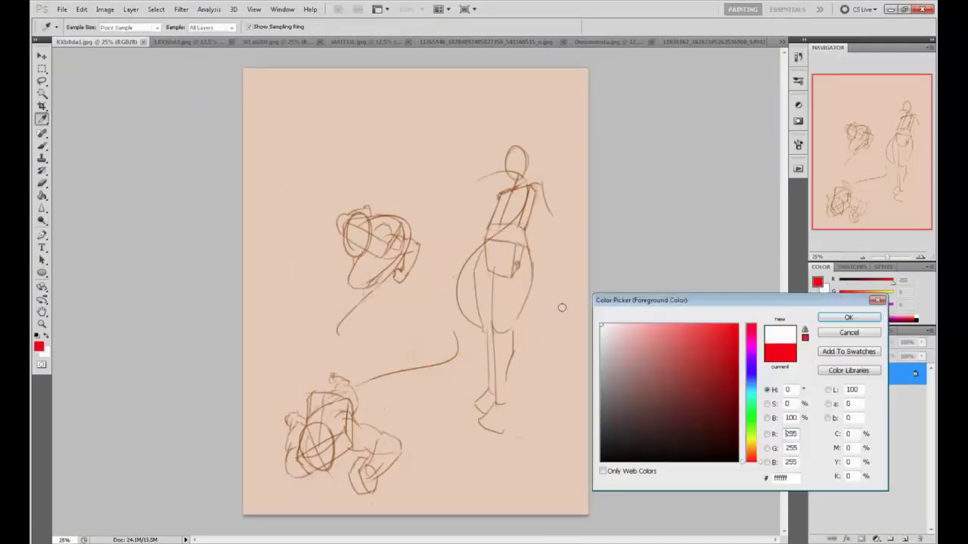
click(845, 320)
Set up the Brush tool with a 4 px tip and change the foreground colour to black
key(b)
right_click(502, 211)
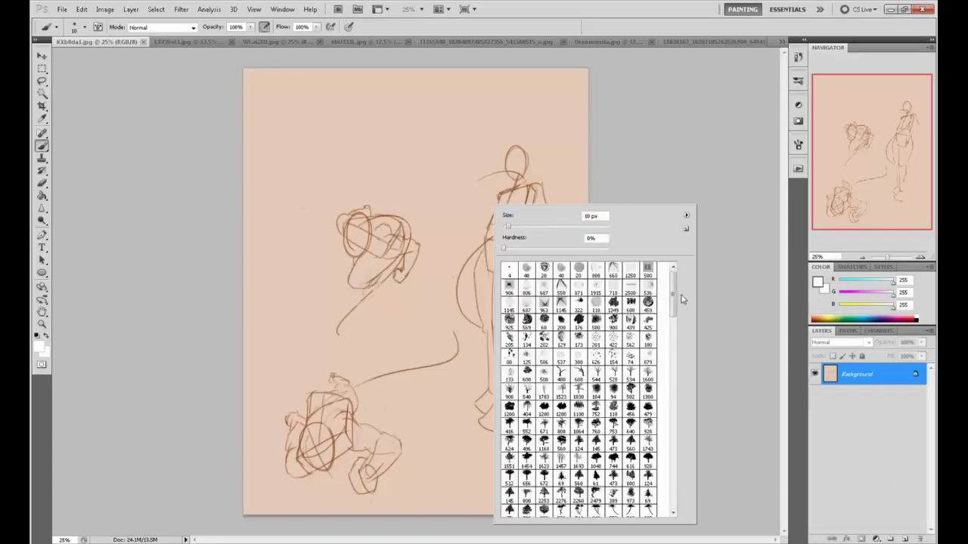
click(815, 284)
drag(687, 360, 679, 462)
click(832, 318)
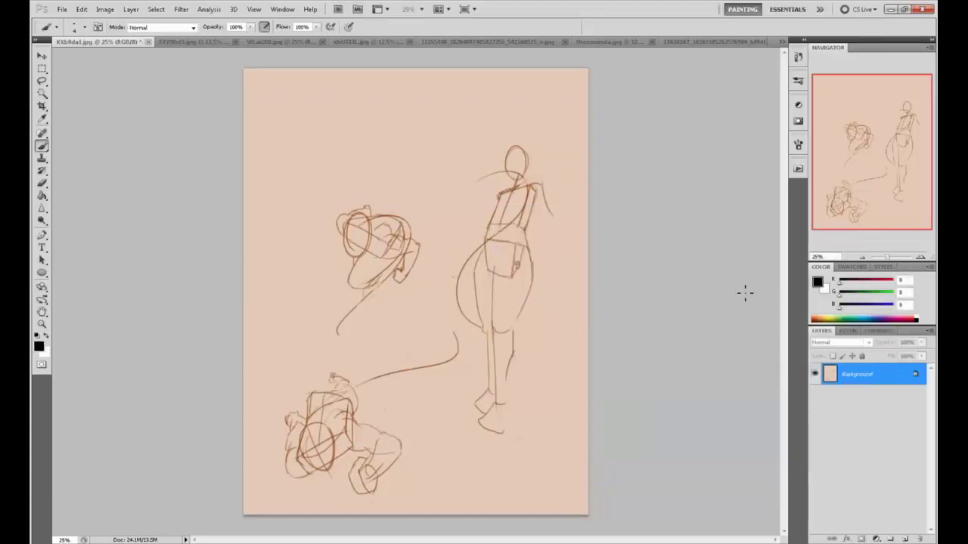
Add a new layer above the sketch, try a short black stroke over the upper crouching pose and undo it
click(905, 538)
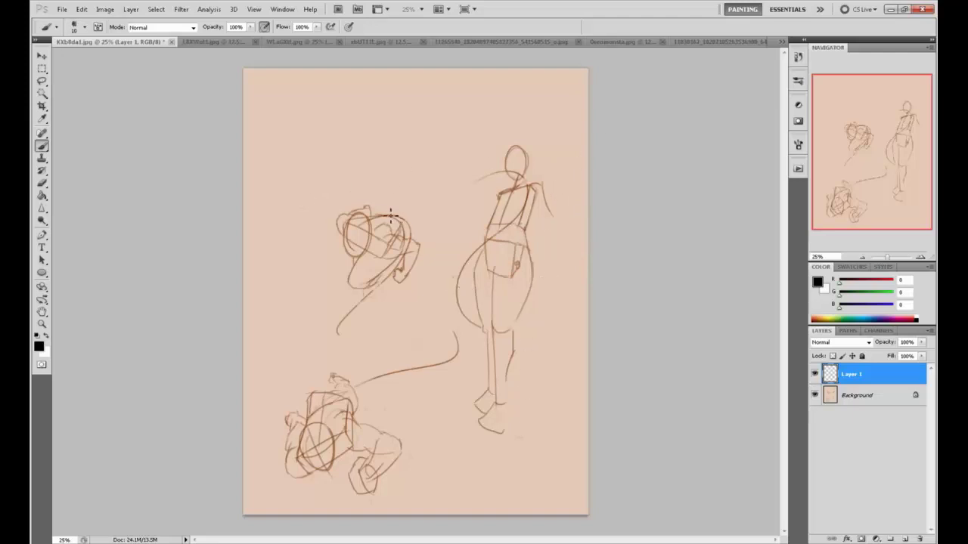
mouse_move(377, 192)
mouse_down()
mouse_move(439, 222)
mouse_move(367, 193)
mouse_up()
key(ctrl+z)
Switch to the document with the sketch of the seated figure holding a large round shield
click(227, 42)
click(288, 42)
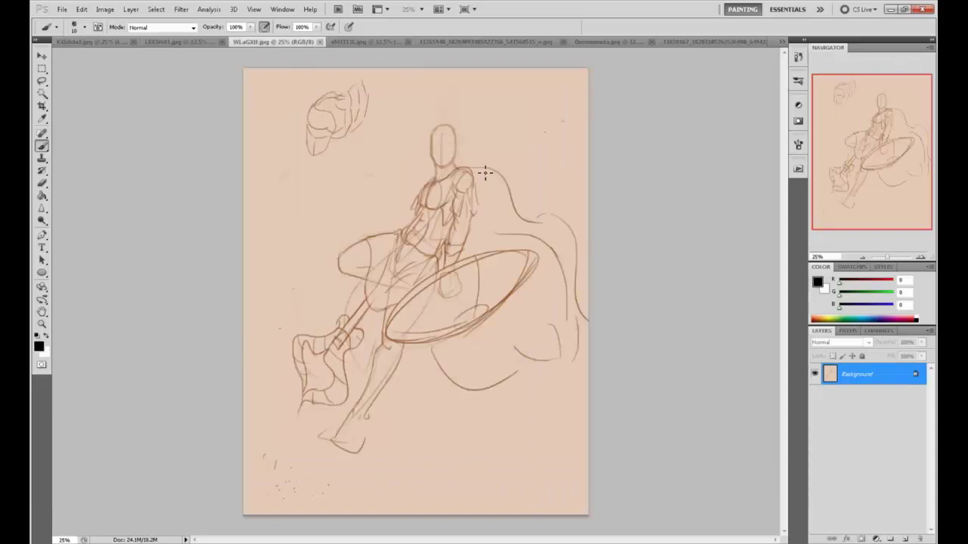
Try black lines of action from the head down to the foot of the seated shield figure and undo them
mouse_move(290, 347)
mouse_down()
mouse_move(421, 133)
mouse_move(327, 496)
mouse_up()
key(ctrl+z)
key(ctrl+z)
drag(443, 128, 333, 458)
key(ctrl+z)
drag(443, 130, 368, 423)
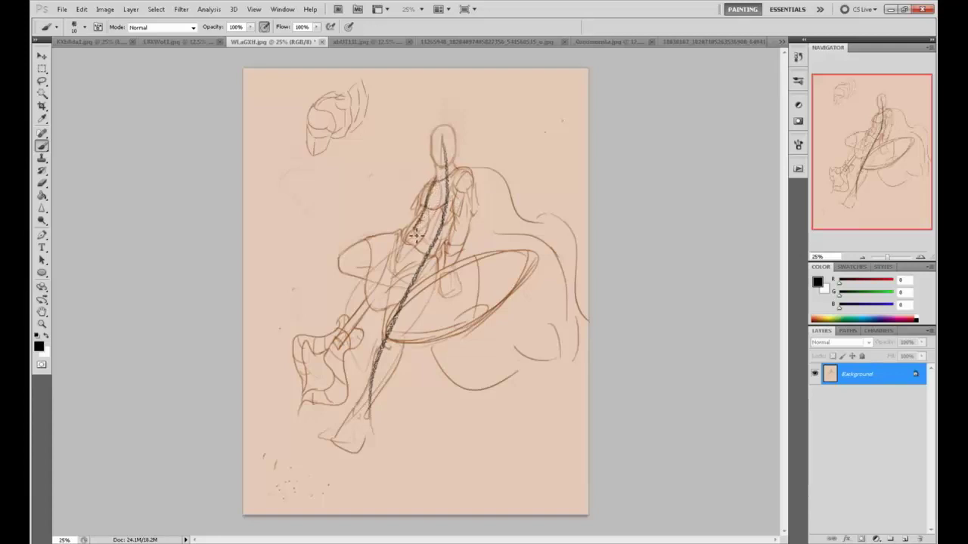
key(ctrl+z)
key(ctrl+alt+z)
Set the foreground colour to red (255, 0, 0), pick the 9 px square brush tip and test it on the seated figure's torso
click(893, 283)
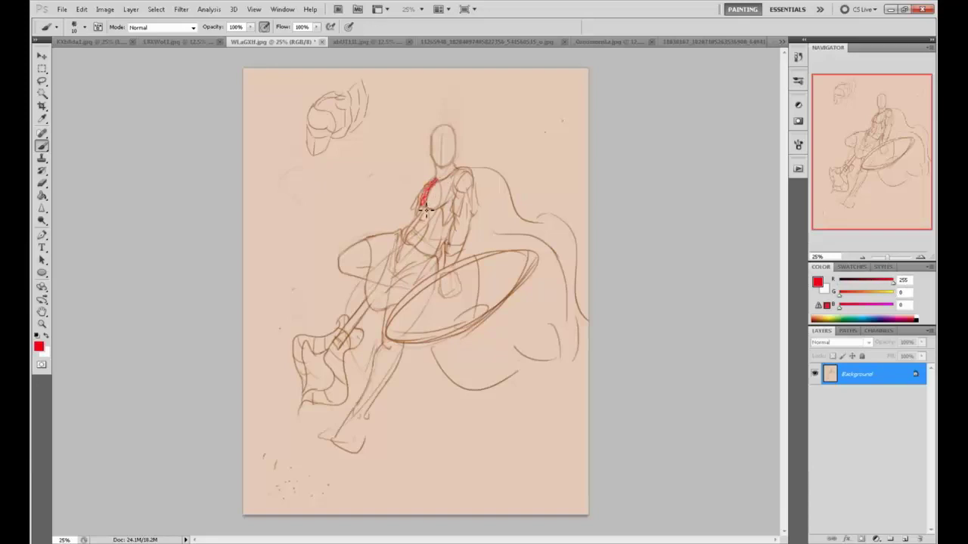
key(ctrl+z)
right_click(455, 213)
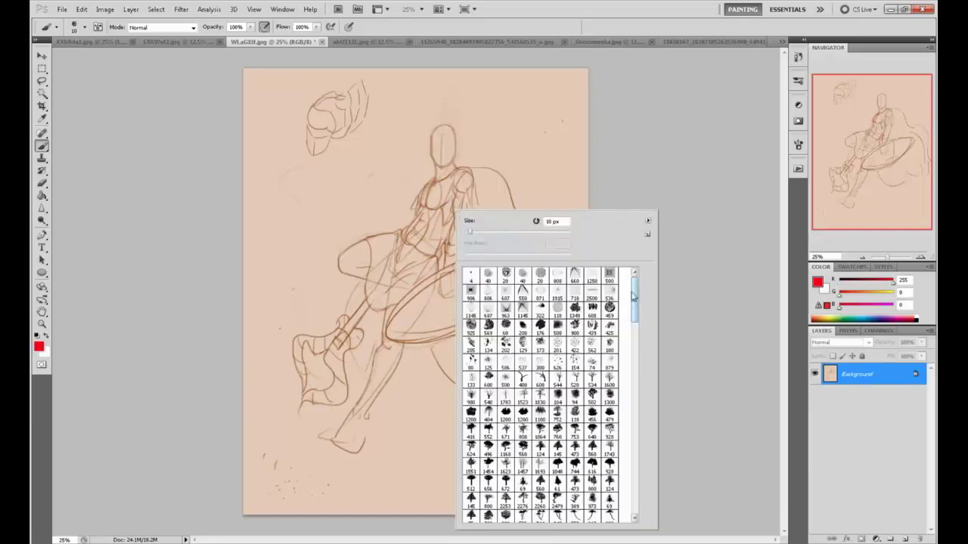
click(636, 430)
click(638, 502)
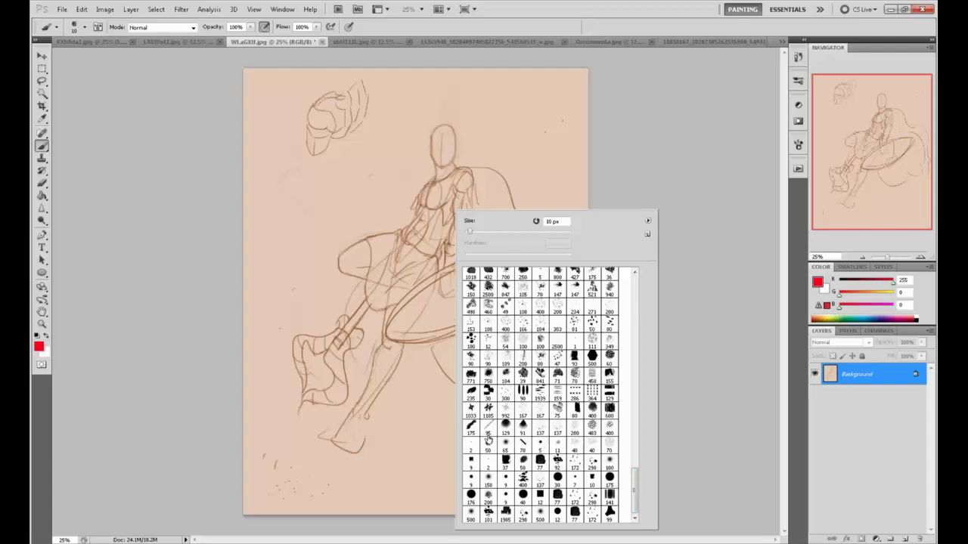
click(473, 462)
click(736, 393)
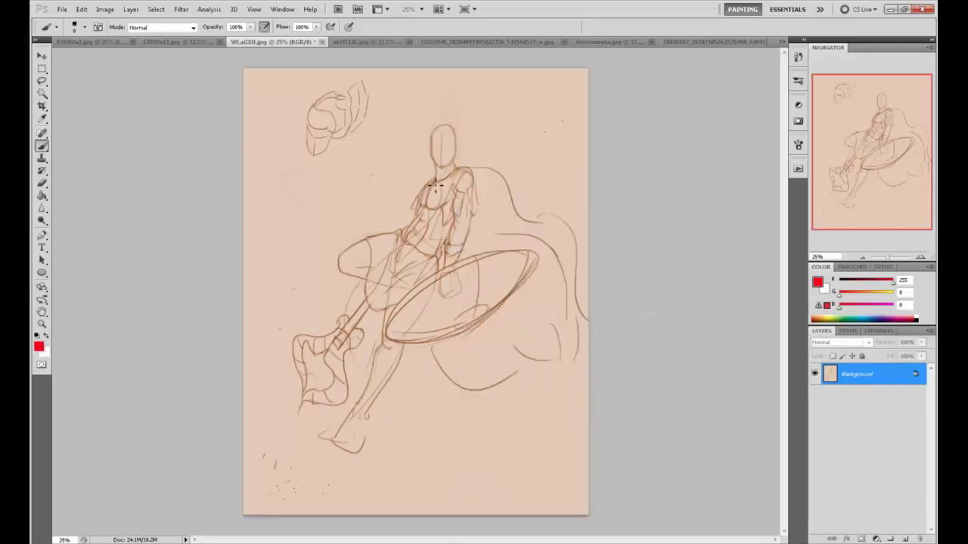
drag(420, 226, 409, 255)
key(ctrl+z)
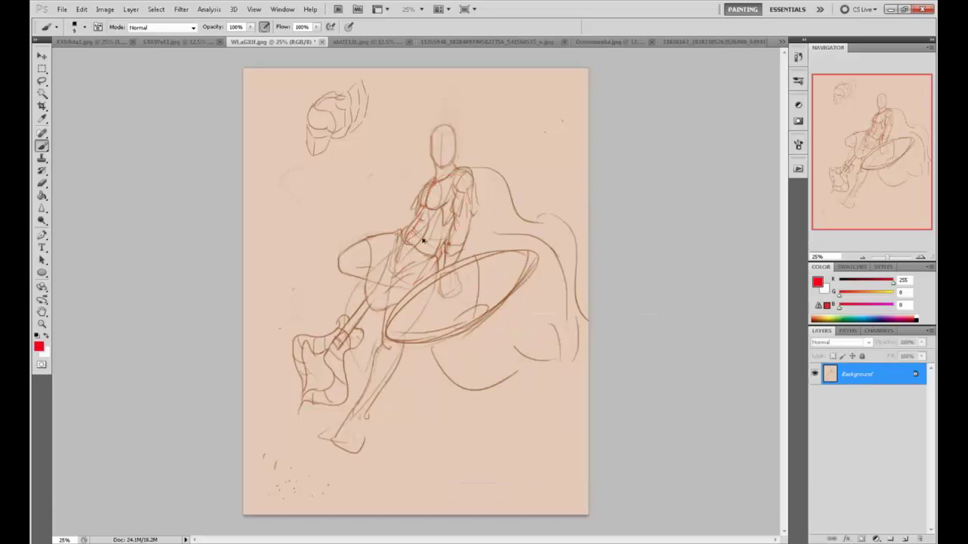
Switch to the sheet with several gesture poses, enlarge the brush and test a red stroke on the standing figure's chest
click(376, 42)
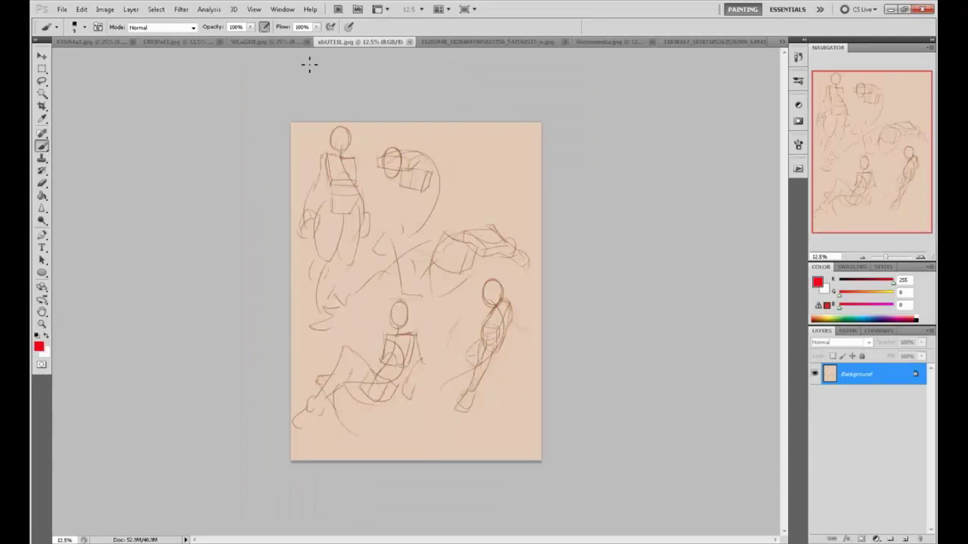
key(ctrl+plus)
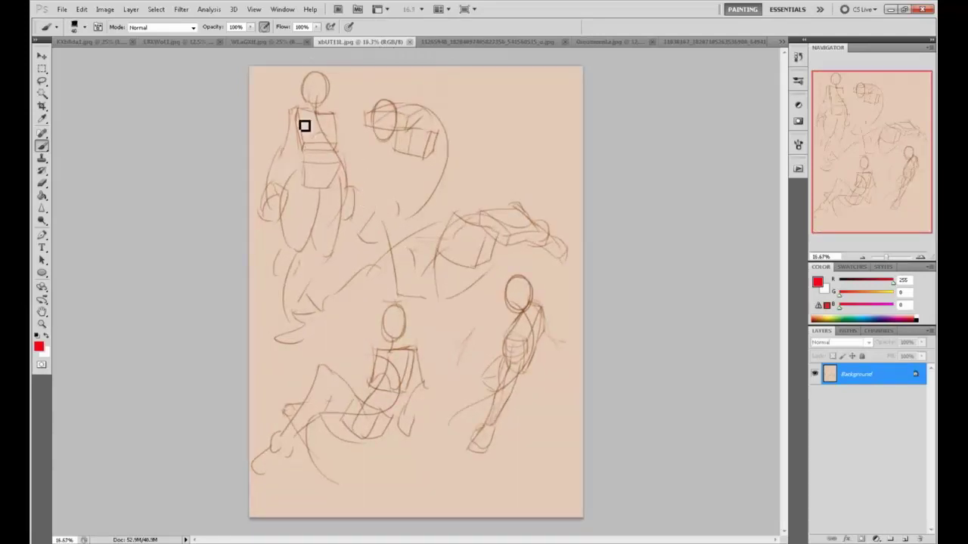
mouse_move(303, 121)
mouse_down()
mouse_move(343, 125)
mouse_move(292, 124)
mouse_move(354, 151)
mouse_move(306, 111)
mouse_up()
key(ctrl+z)
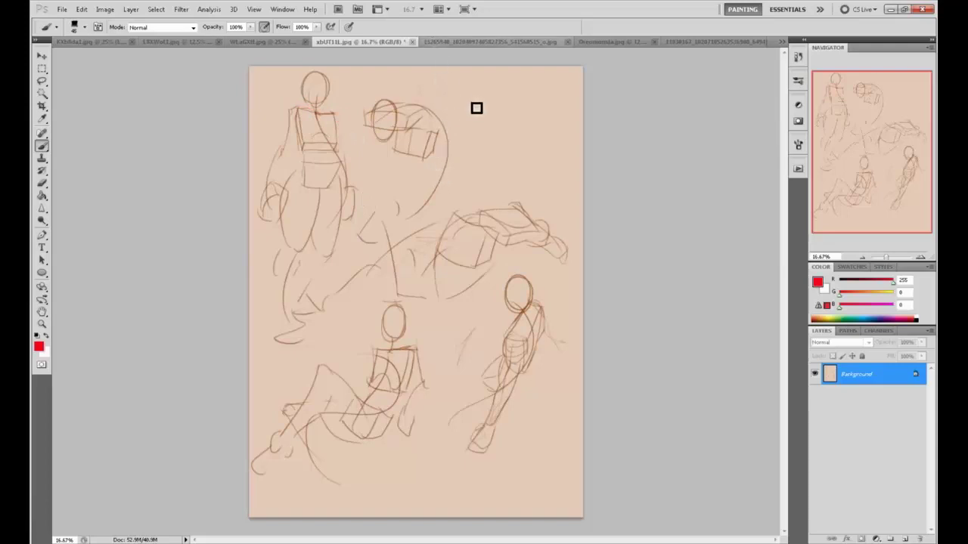
Sketch a red curved back with a boxy shoulder block beside the bent-over pose, undoing the first attempts drawn on that pose
drag(400, 104, 417, 215)
key(ctrl+z)
drag(402, 104, 455, 121)
drag(464, 164, 422, 219)
key(ctrl+z)
drag(452, 90, 493, 203)
mouse_move(492, 104)
mouse_down()
mouse_move(480, 116)
mouse_move(450, 101)
mouse_move(521, 110)
mouse_move(519, 121)
mouse_up()
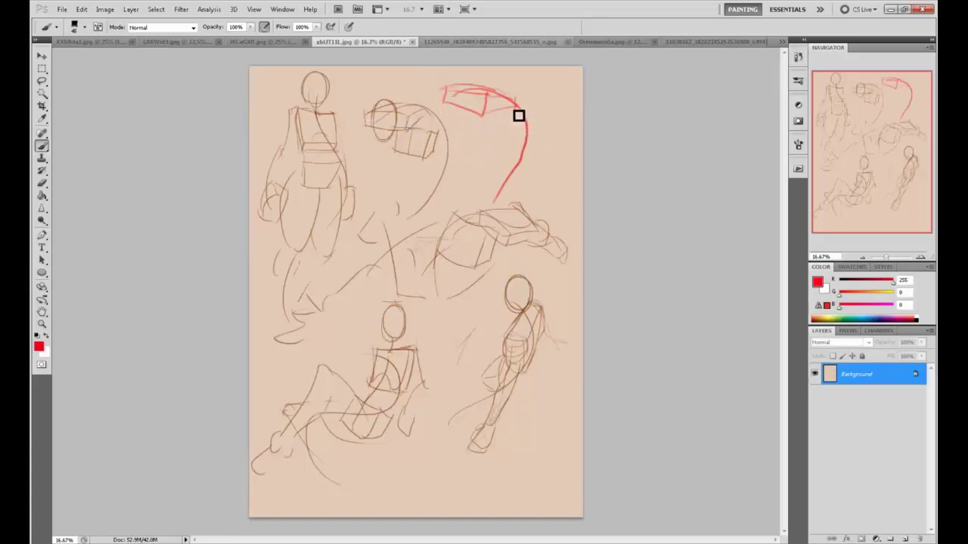
drag(527, 136, 503, 183)
Shade the shoulder area of the bent-over pose in red and draw an arrow pointing at it
mouse_move(415, 116)
mouse_down()
mouse_move(409, 139)
mouse_move(427, 115)
mouse_up()
drag(408, 115, 427, 111)
mouse_move(378, 82)
mouse_down()
mouse_move(414, 102)
mouse_move(404, 109)
mouse_move(396, 93)
mouse_move(442, 119)
mouse_move(413, 131)
mouse_move(420, 122)
mouse_move(433, 121)
mouse_move(419, 136)
mouse_move(449, 131)
mouse_up()
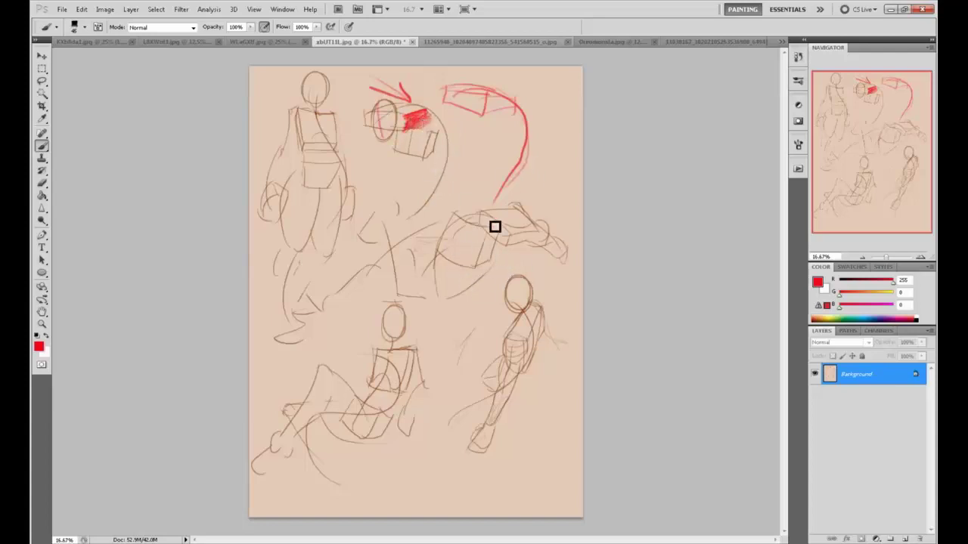
Sketch two red head constructions, each a circle with a pointed jaw, over the reclining pose and over the curved back
mouse_move(489, 250)
mouse_down()
mouse_move(450, 284)
mouse_move(436, 335)
mouse_up()
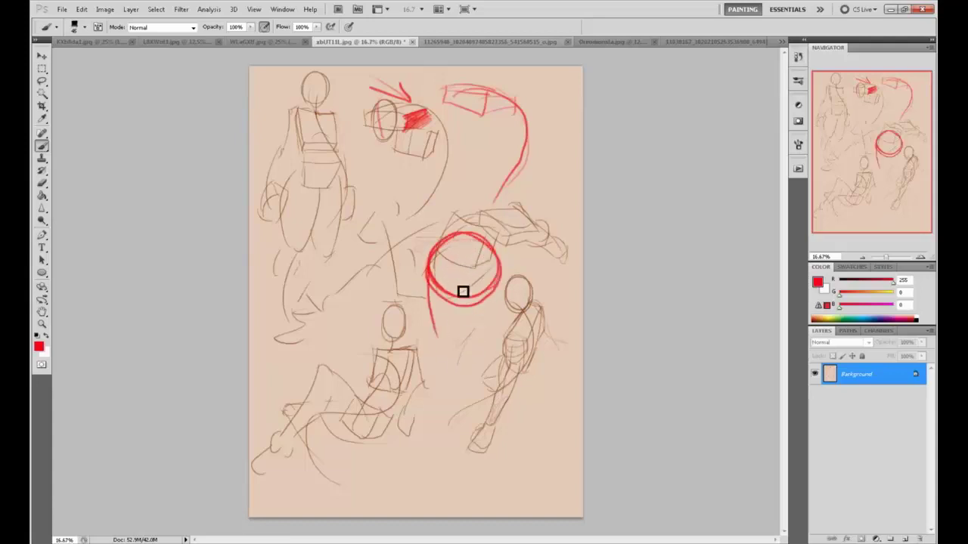
key(ctrl+z)
mouse_move(429, 261)
mouse_down()
mouse_move(482, 330)
mouse_move(458, 324)
mouse_move(452, 333)
mouse_move(483, 310)
mouse_move(504, 265)
mouse_up()
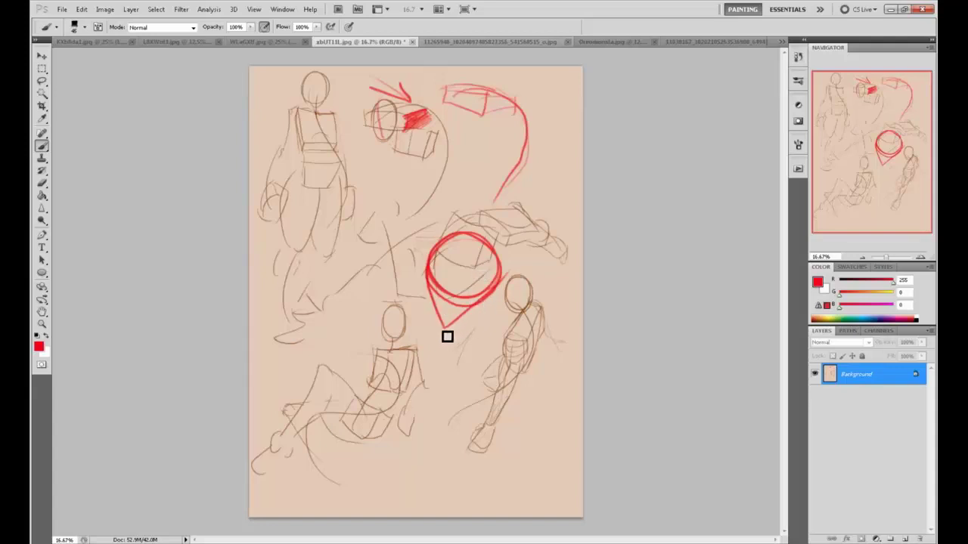
mouse_move(519, 158)
mouse_down()
mouse_move(474, 136)
mouse_move(496, 184)
mouse_move(546, 129)
mouse_up()
Sketch a third red head facing upward over the standing figure's legs, with neck and shoulder lines and a small facial mark
mouse_move(358, 242)
mouse_down()
mouse_move(358, 262)
mouse_move(376, 240)
mouse_move(359, 292)
mouse_up()
key(ctrl+alt+z)
key(ctrl+alt+z)
mouse_move(297, 270)
mouse_down()
mouse_move(298, 296)
mouse_move(292, 247)
mouse_move(373, 245)
mouse_up()
key(ctrl+alt+z)
drag(294, 237, 372, 245)
mouse_move(334, 290)
mouse_down()
mouse_move(383, 245)
mouse_move(316, 352)
mouse_up()
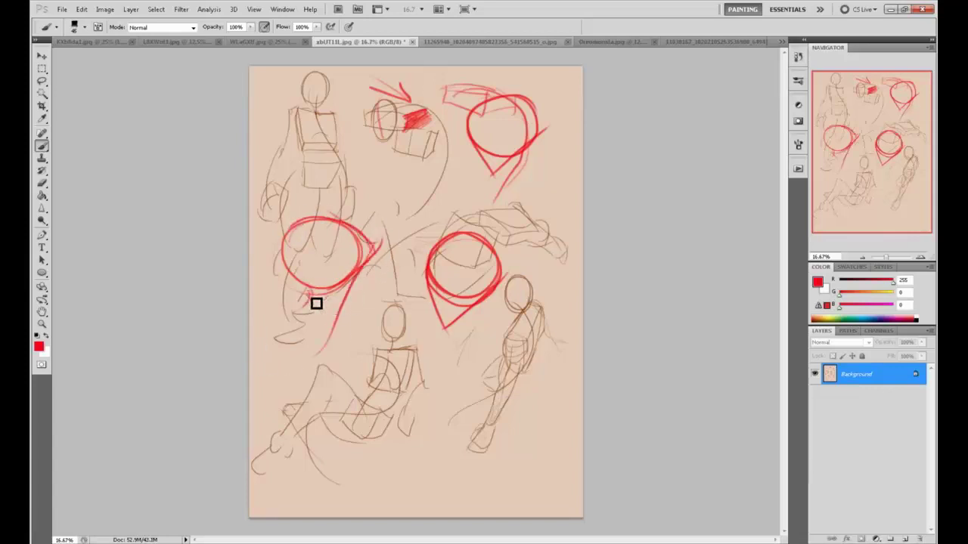
drag(304, 318, 250, 371)
mouse_move(346, 326)
mouse_down()
mouse_move(331, 378)
mouse_move(253, 393)
mouse_up()
drag(331, 230, 325, 240)
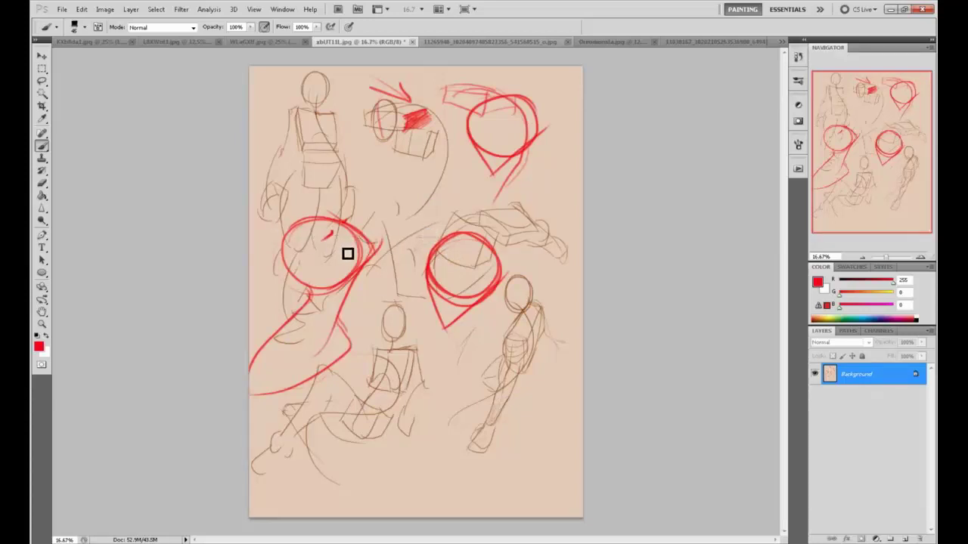
Draw a red shaft with a crosswise block at its end, projecting diagonally from the upward-facing head
drag(360, 213, 386, 172)
mouse_move(366, 237)
mouse_down()
mouse_move(390, 180)
mouse_move(336, 252)
mouse_up()
drag(376, 176, 408, 160)
mouse_move(407, 162)
mouse_down()
mouse_move(417, 195)
mouse_move(347, 185)
mouse_up()
key(ctrl+alt+z)
key(ctrl+alt+z)
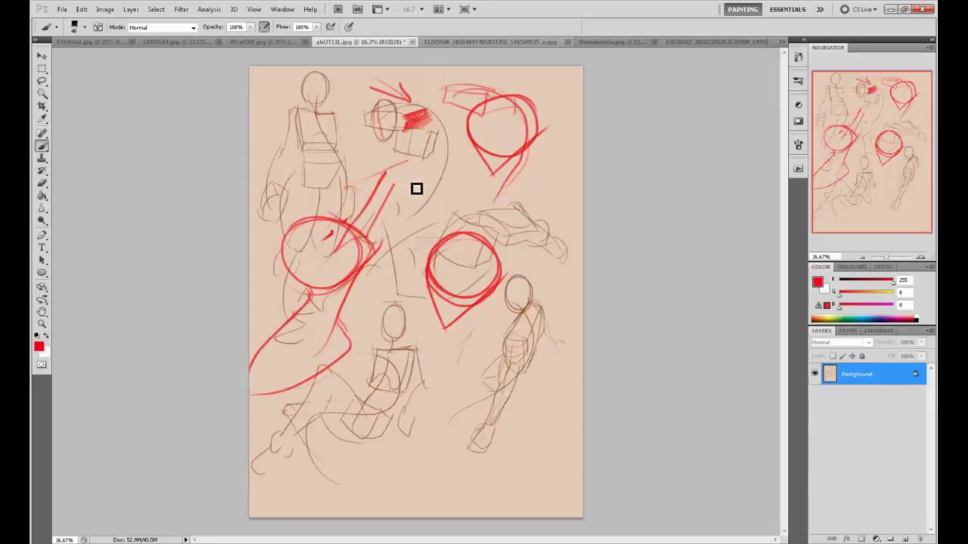
drag(405, 182, 352, 189)
drag(354, 188, 417, 158)
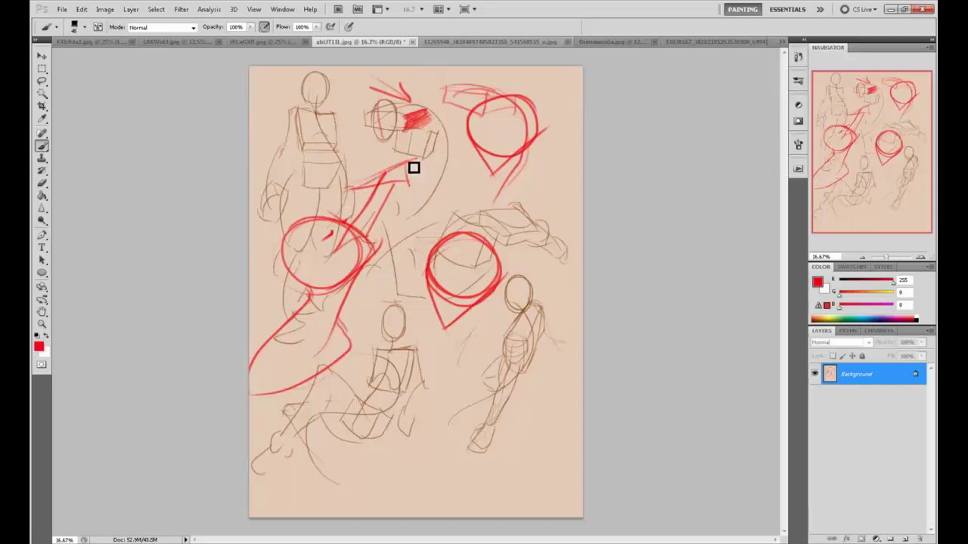
Sample the paper colour and undo the shaft and block strokes on the upward-facing head
alt+click(415, 166)
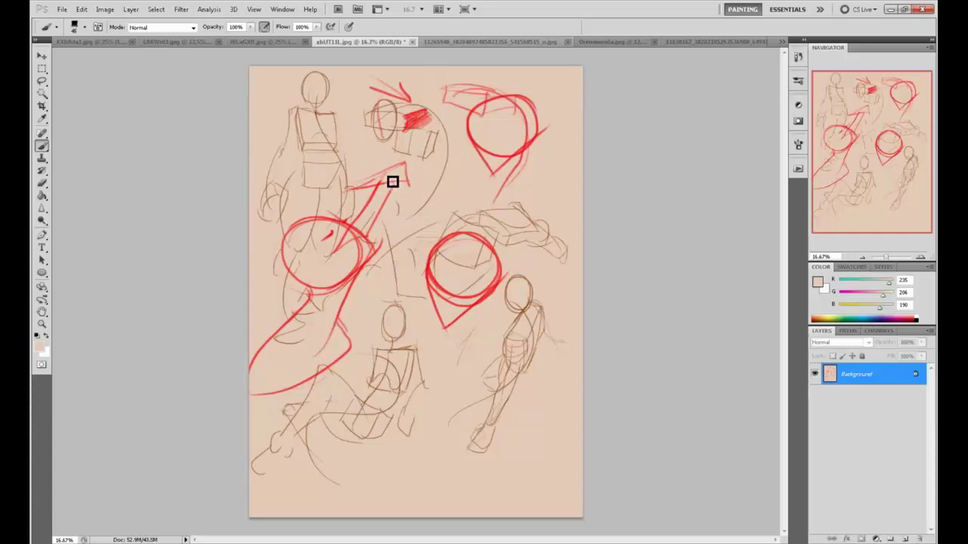
key(ctrl+alt+z)
key(ctrl+alt+z)
key(ctrl+alt+z)
key(ctrl+alt+z)
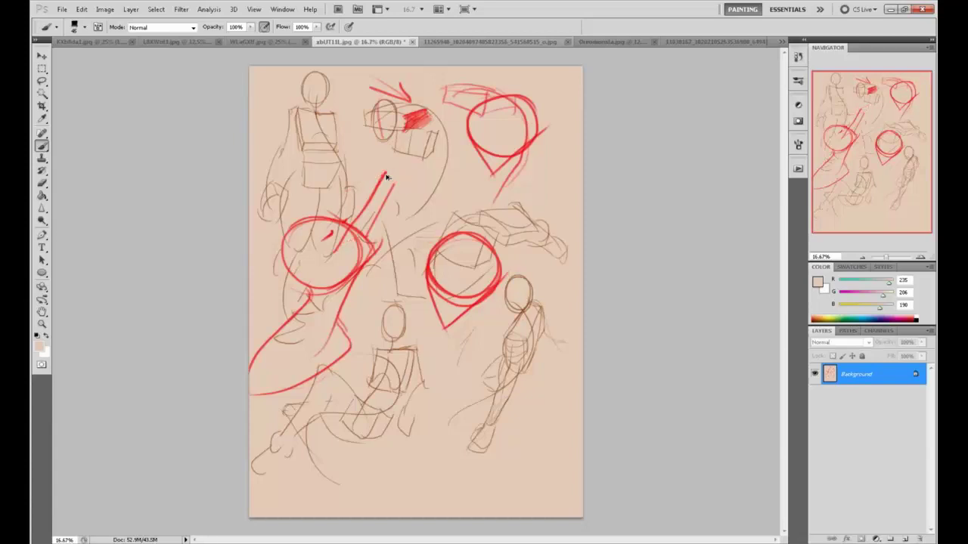
key(ctrl+alt+z)
key(ctrl+alt+z)
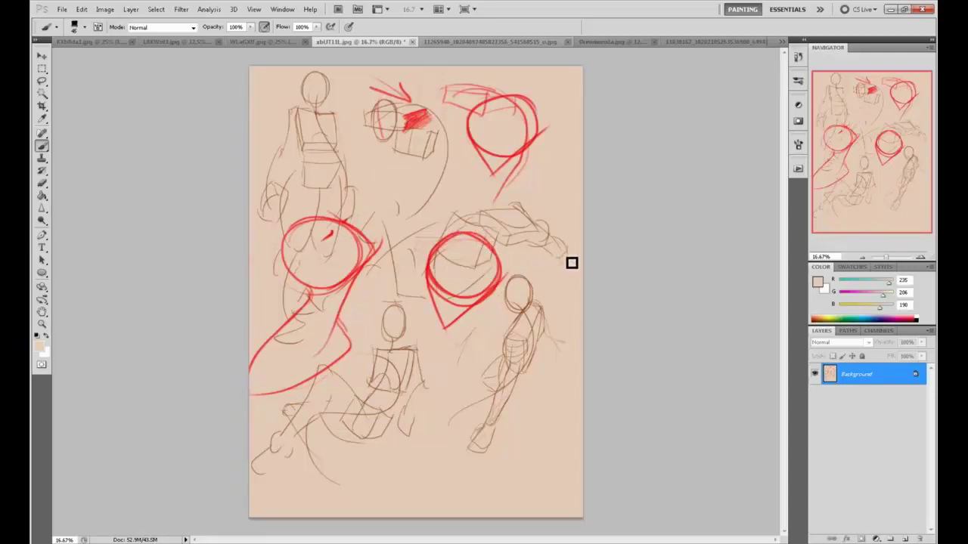
Revert the pose sheet to its originally opened state through its history
click(798, 57)
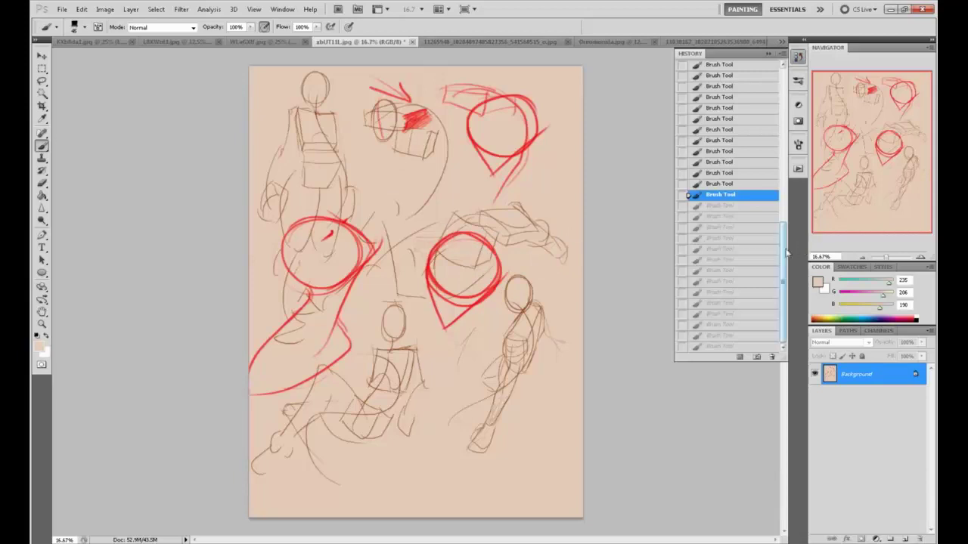
scroll(734, 193, up, 2)
click(735, 178)
click(738, 64)
drag(783, 213, 783, 140)
click(743, 129)
scroll(745, 121, up, 5)
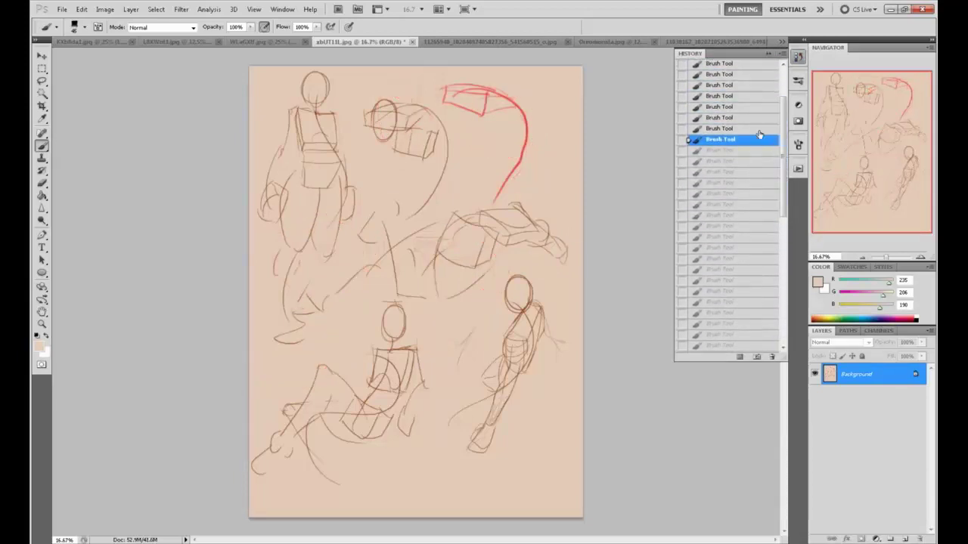
scroll(745, 113, up, 3)
click(722, 68)
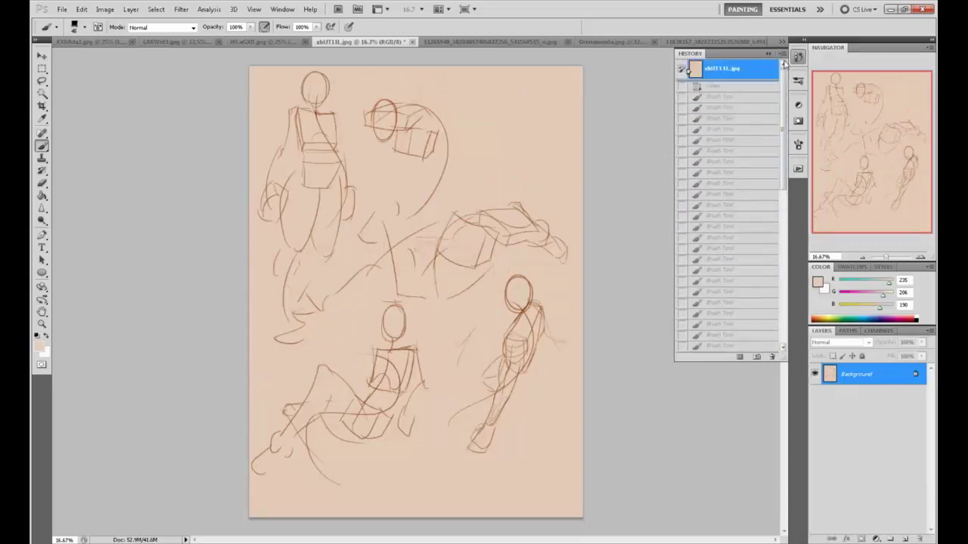
click(769, 53)
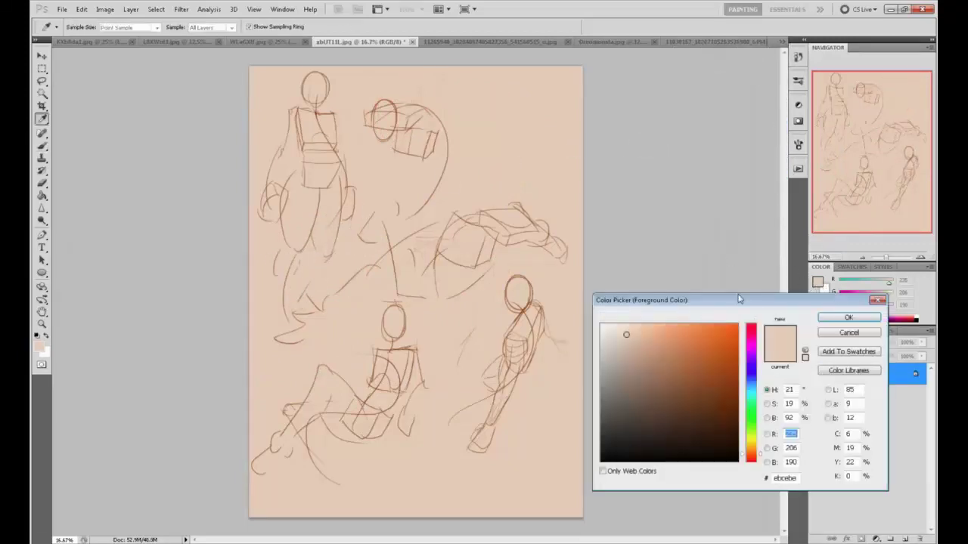
Set the foreground colour back to pure red (255, 0, 0) and test the brush near the standing figure's feet
click(737, 326)
click(751, 326)
click(848, 318)
key(b)
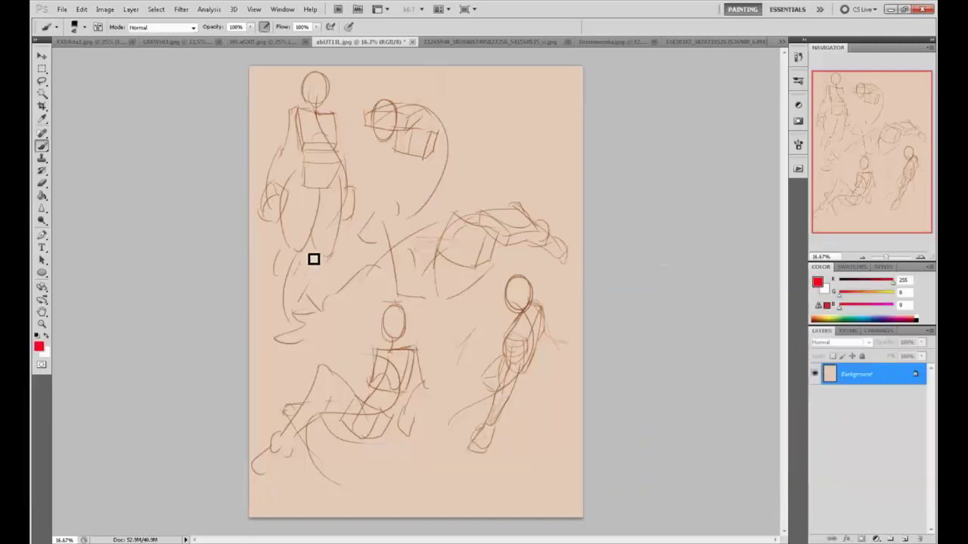
drag(307, 259, 288, 278)
key(ctrl+z)
Draw a long red S-curve diagonally across the middle of the sheet, redoing it until satisfactory, and add an arrow pointing at its upper part
drag(495, 144, 383, 389)
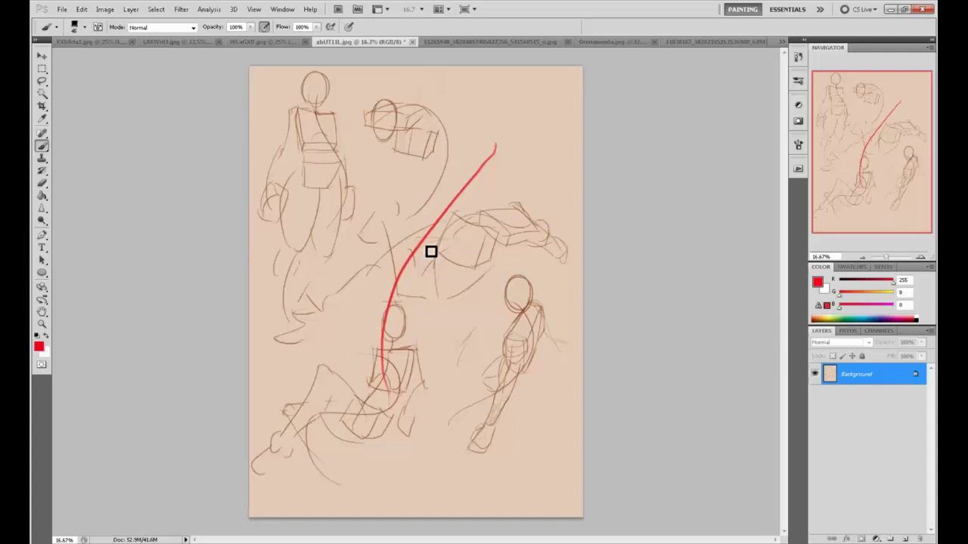
key(ctrl+z)
mouse_move(492, 118)
mouse_down()
mouse_move(382, 267)
mouse_move(367, 324)
mouse_up()
key(ctrl+z)
drag(479, 143, 372, 302)
key(ctrl+z)
drag(490, 130, 357, 354)
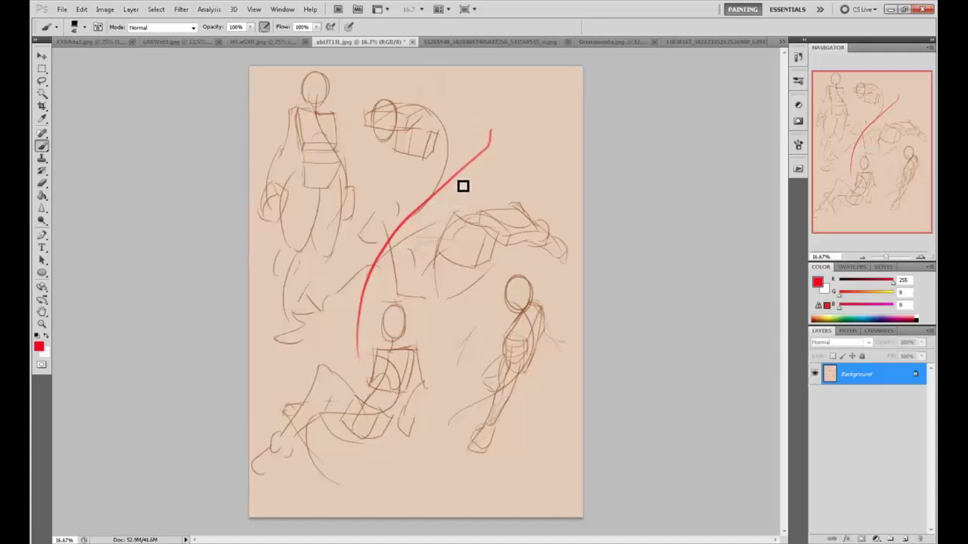
drag(485, 193, 454, 177)
drag(454, 178, 464, 201)
drag(454, 176, 478, 174)
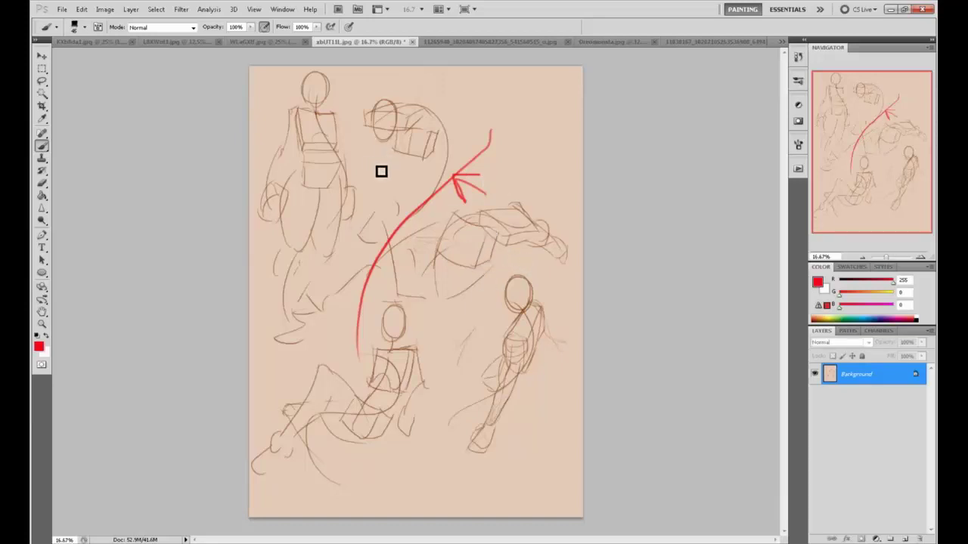
Frame the curve with a red rectangle, point an arrow at the frame and letter SYMBOL above it with several underlines
drag(340, 147, 336, 325)
mouse_move(342, 148)
mouse_down()
mouse_move(498, 159)
mouse_move(480, 339)
mouse_move(341, 329)
mouse_up()
mouse_move(557, 173)
mouse_down()
mouse_move(518, 196)
mouse_move(514, 210)
mouse_move(550, 220)
mouse_up()
mouse_move(365, 78)
mouse_down()
mouse_move(341, 127)
mouse_move(391, 106)
mouse_move(423, 119)
mouse_move(479, 104)
mouse_move(549, 112)
mouse_up()
mouse_move(325, 144)
mouse_down()
mouse_move(556, 113)
mouse_move(566, 121)
mouse_move(276, 155)
mouse_up()
drag(582, 138, 280, 160)
Draw a red cube over the lower seated pose and an arrow pointing at it, undoing the stray strokes made first
drag(475, 337, 484, 369)
drag(460, 356, 471, 332)
key(ctrl+alt+z)
key(ctrl+alt+z)
mouse_move(348, 407)
mouse_down()
mouse_move(349, 474)
mouse_move(400, 404)
mouse_move(364, 473)
mouse_up()
drag(406, 408, 428, 381)
mouse_move(347, 405)
mouse_down()
mouse_move(378, 399)
mouse_move(433, 391)
mouse_move(441, 442)
mouse_move(413, 465)
mouse_up()
mouse_move(486, 393)
mouse_down()
mouse_move(449, 401)
mouse_move(484, 415)
mouse_move(545, 394)
mouse_up()
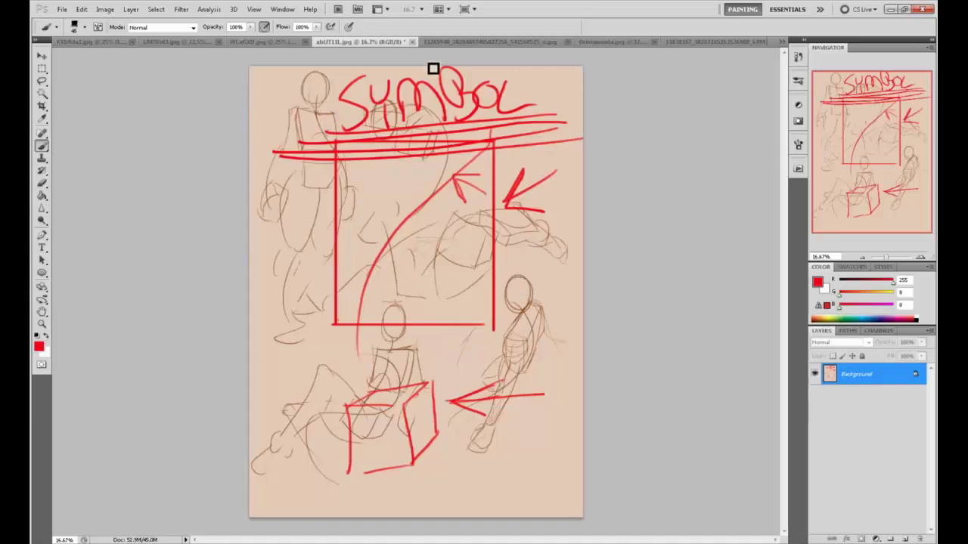
View the grey toothed-monster painting and the blue fur-hood portrait, and return to the monster painting
click(608, 41)
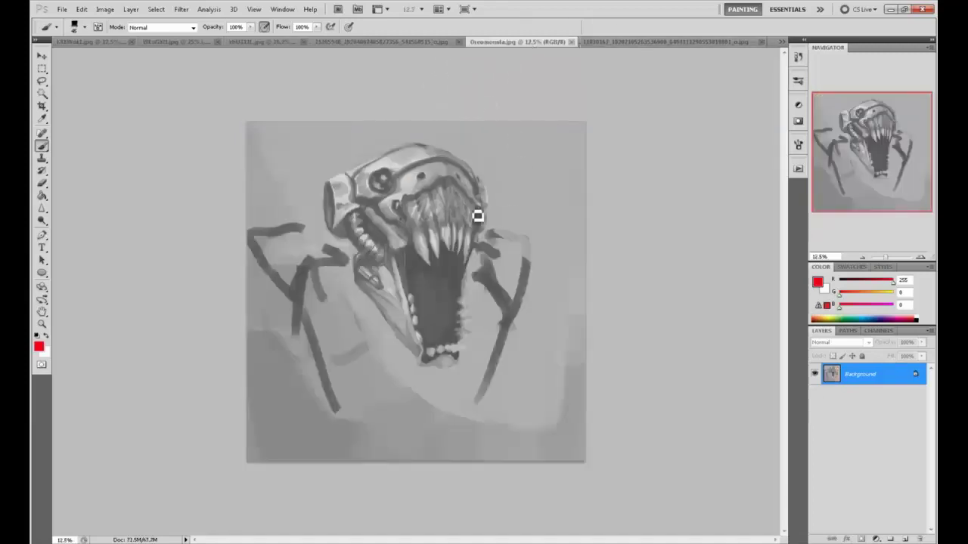
mouse_move(441, 144)
mouse_down()
mouse_move(432, 277)
mouse_move(461, 172)
mouse_up()
key(ctrl+z)
click(389, 43)
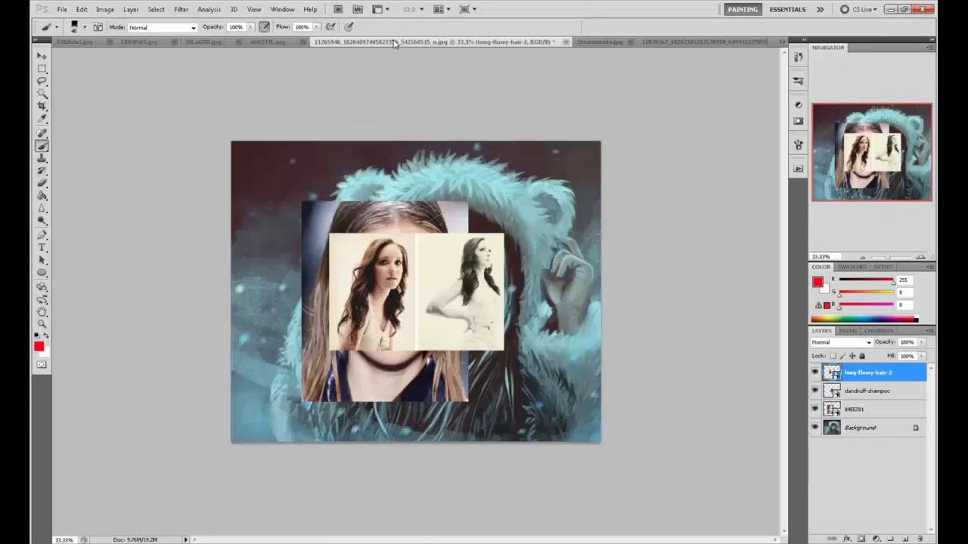
click(605, 43)
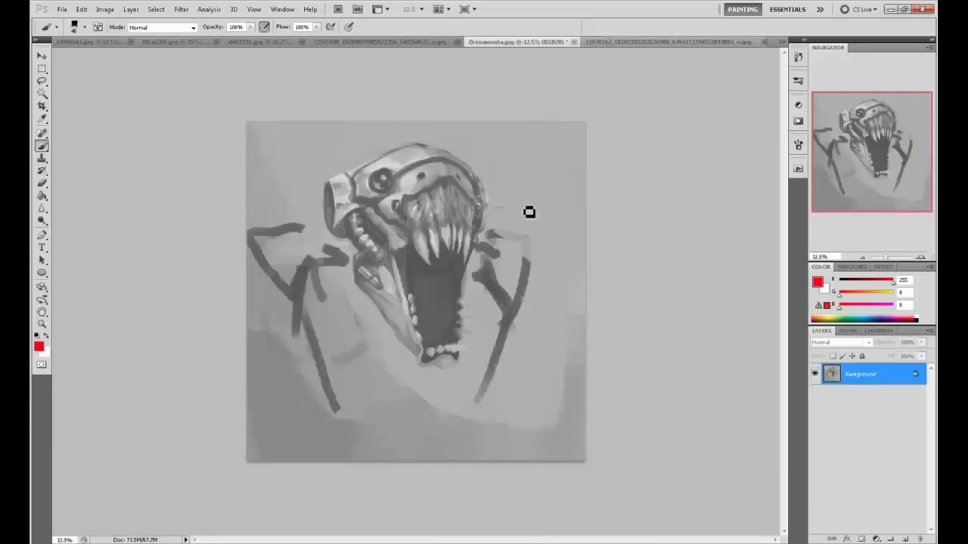
Draw red x, y and z axes with letter labels and an ellipse around the side of the monster's head
mouse_move(546, 202)
mouse_down()
mouse_move(488, 211)
mouse_move(508, 220)
mouse_up()
key(ctrl+alt+z)
key(ctrl+alt+z)
mouse_move(369, 252)
mouse_down()
mouse_move(364, 276)
mouse_move(375, 270)
mouse_up()
mouse_move(286, 258)
mouse_down()
mouse_move(410, 261)
mouse_move(333, 255)
mouse_move(300, 264)
mouse_move(296, 123)
mouse_up()
mouse_move(276, 124)
mouse_down()
mouse_move(291, 137)
mouse_move(289, 153)
mouse_up()
mouse_move(295, 257)
mouse_down()
mouse_move(356, 198)
mouse_move(369, 218)
mouse_move(426, 182)
mouse_move(412, 171)
mouse_move(426, 220)
mouse_move(350, 182)
mouse_up()
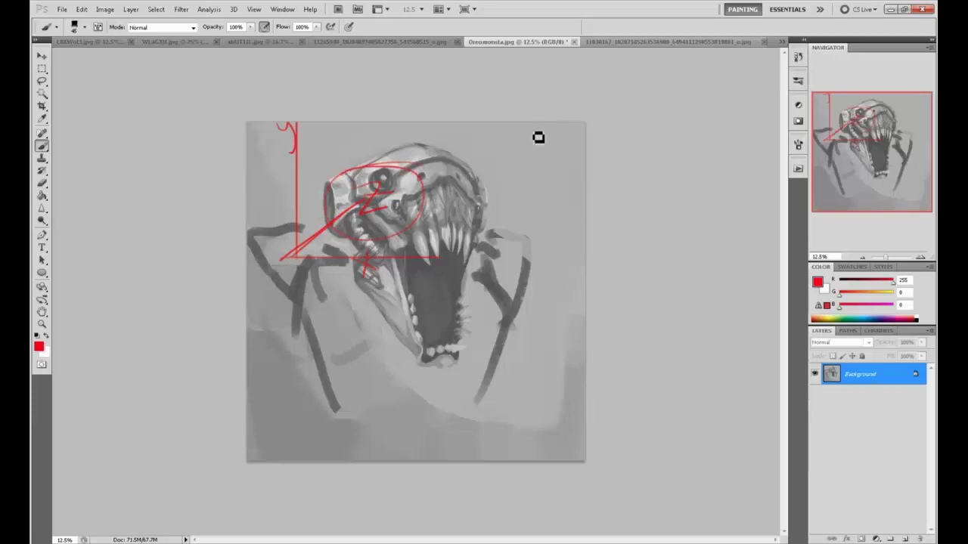
Undo the red axes, labels and ellipse on the monster painting
key(ctrl+alt+z)
key(ctrl+alt+z)
key(ctrl+alt+z)
key(ctrl+alt+z)
key(ctrl+alt+z)
key(ctrl+alt+z)
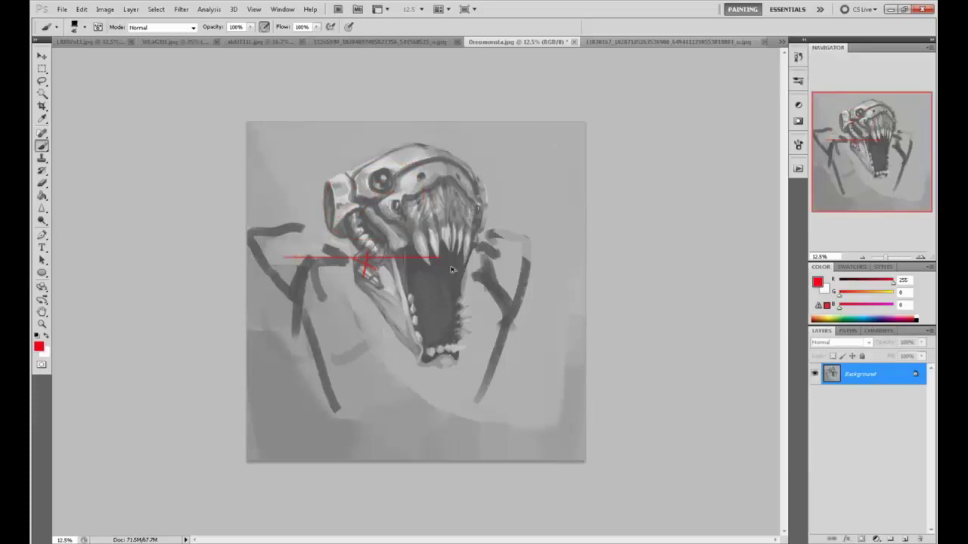
key(ctrl+alt+z)
Switch to the document with the single full-length standing figure and a ball beside her feet
click(395, 42)
key(ctrl+Tab)
key(ctrl+Tab)
key(ctrl+Tab)
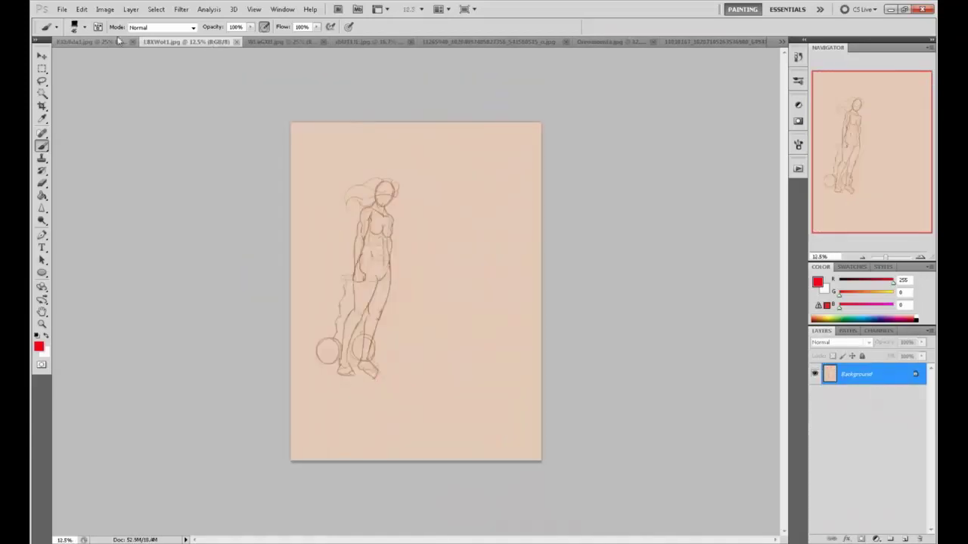
Restore the multi-figure sketch page marked SYMBOL to its original opened state, clearing all red annotations
key(ctrl+Tab)
key(ctrl+Tab)
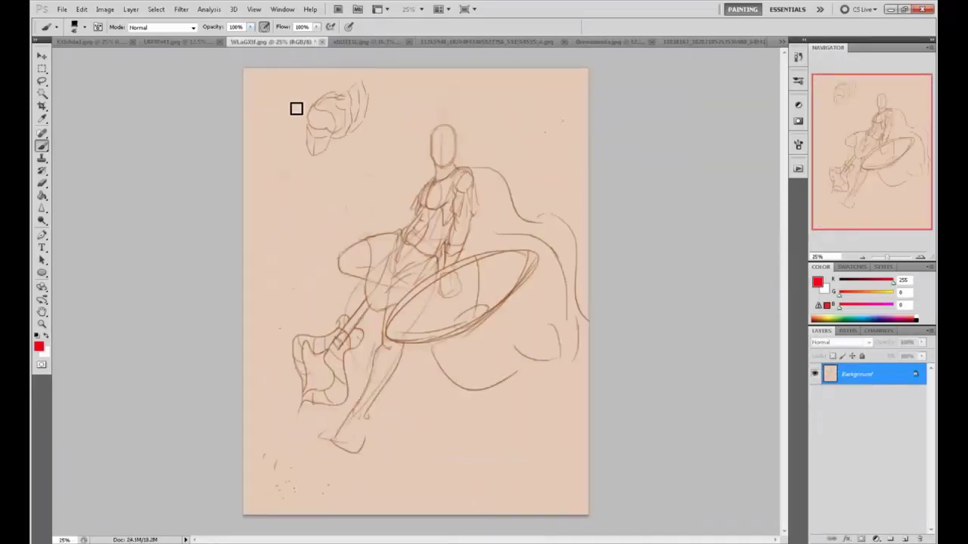
key(ctrl+Tab)
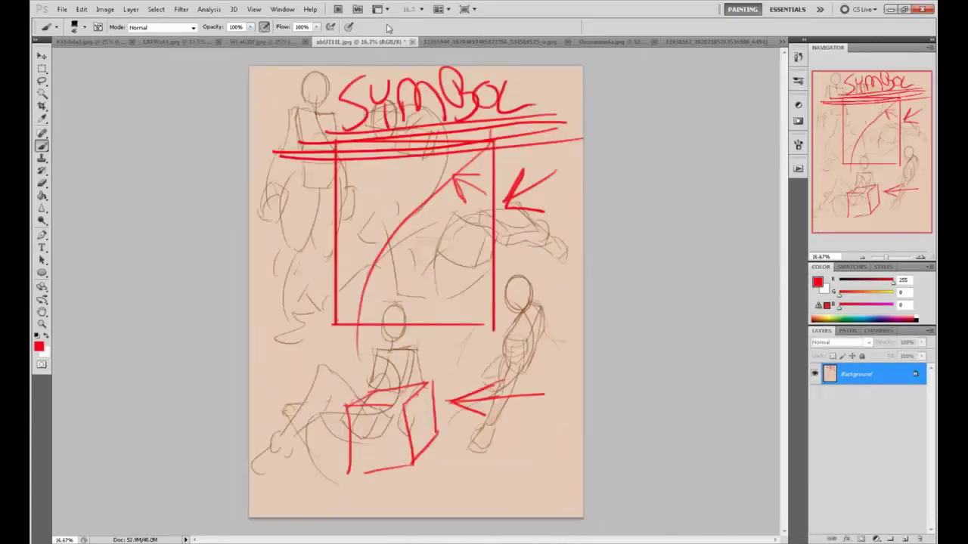
click(798, 57)
scroll(774, 192, up, 5)
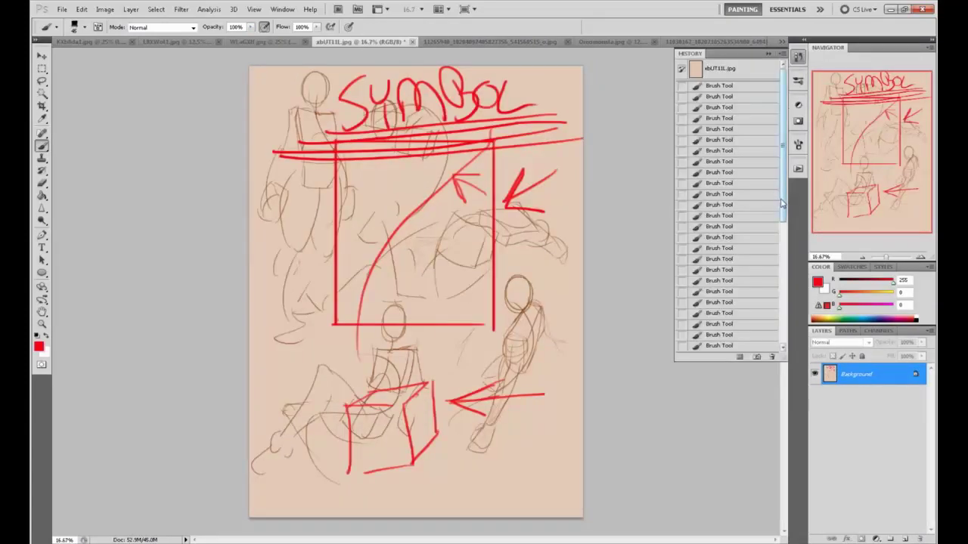
click(754, 68)
click(781, 53)
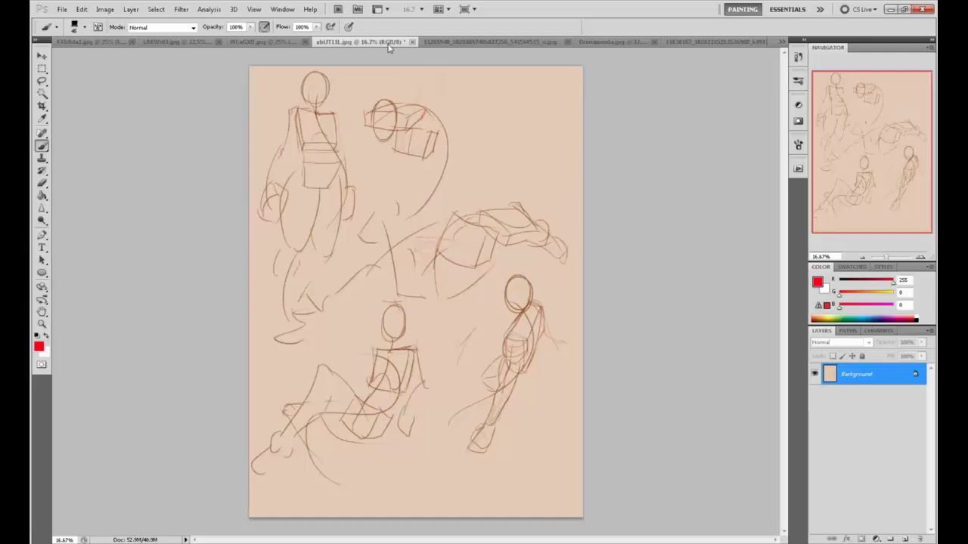
Close the multi-figure sketch page without saving and go back to the standing figure sketch
click(412, 41)
click(492, 212)
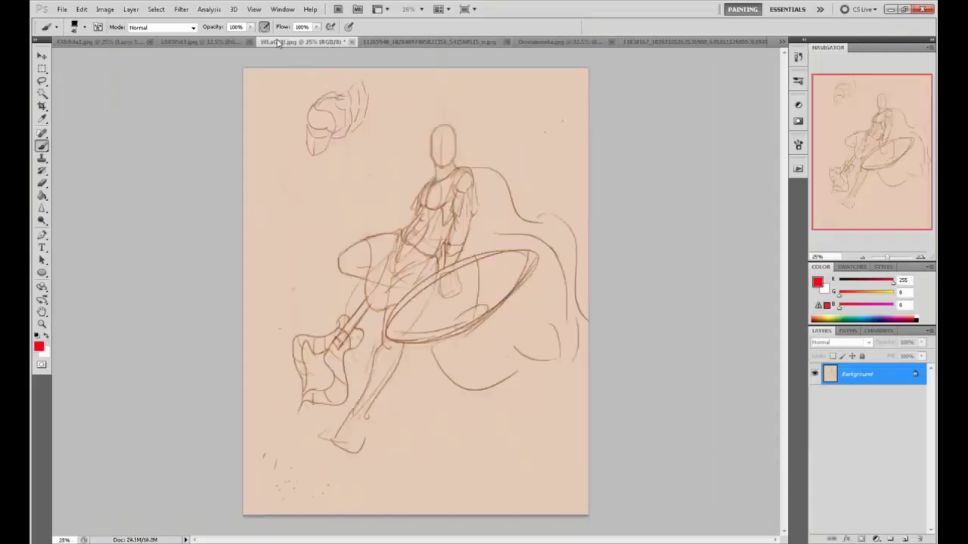
click(229, 43)
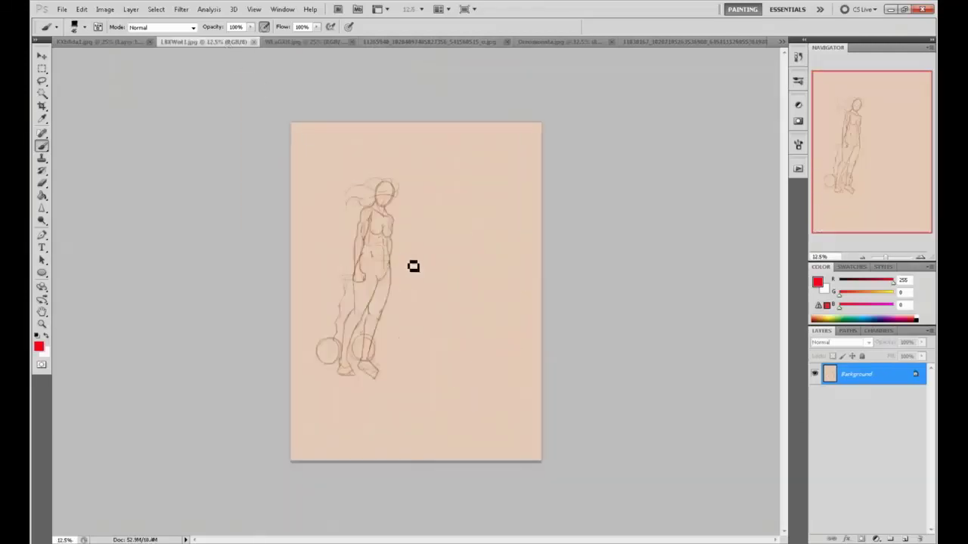
Draw a red loop around the standing figure's head, torso and hips, and undo it
mouse_move(417, 193)
mouse_down()
mouse_move(352, 208)
mouse_move(353, 297)
mouse_move(409, 311)
mouse_move(428, 245)
mouse_move(387, 181)
mouse_up()
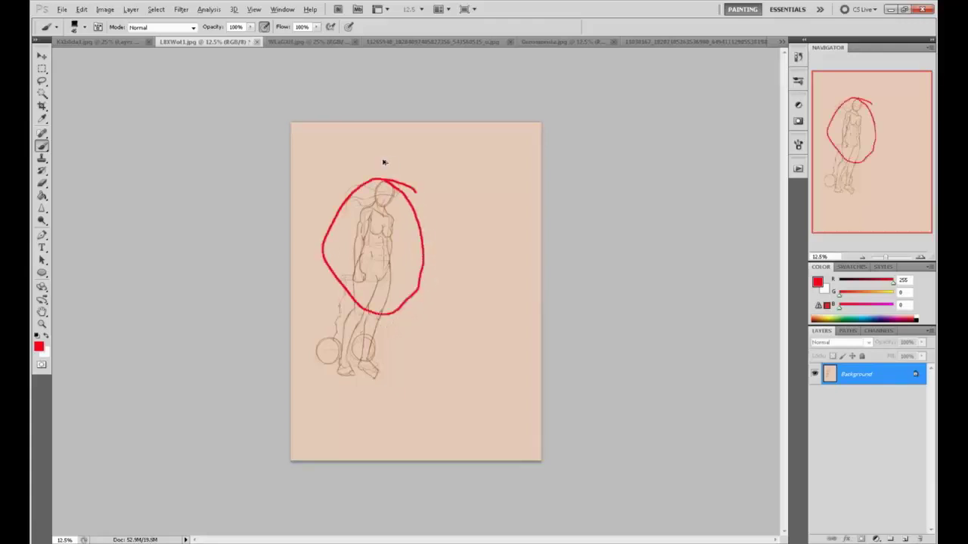
key(ctrl+alt+z)
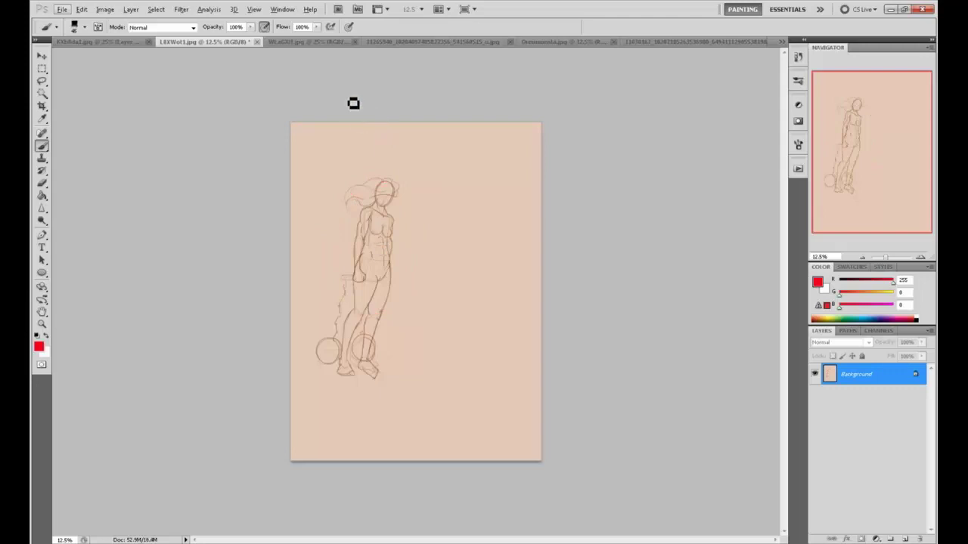
click(257, 42)
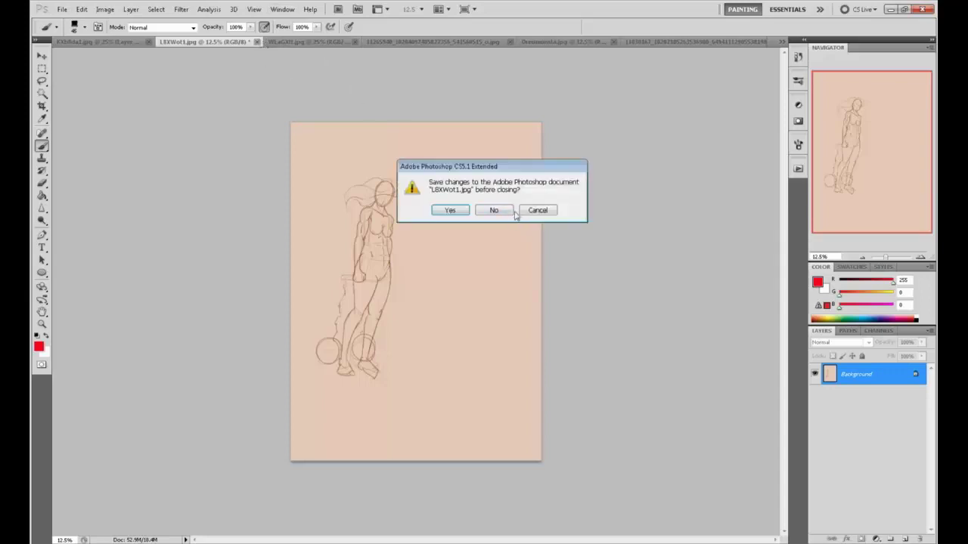
click(536, 213)
Circle the standing figure's shoulder in red and draw a simple two-sided box in the empty space beside the torso
drag(372, 210, 376, 216)
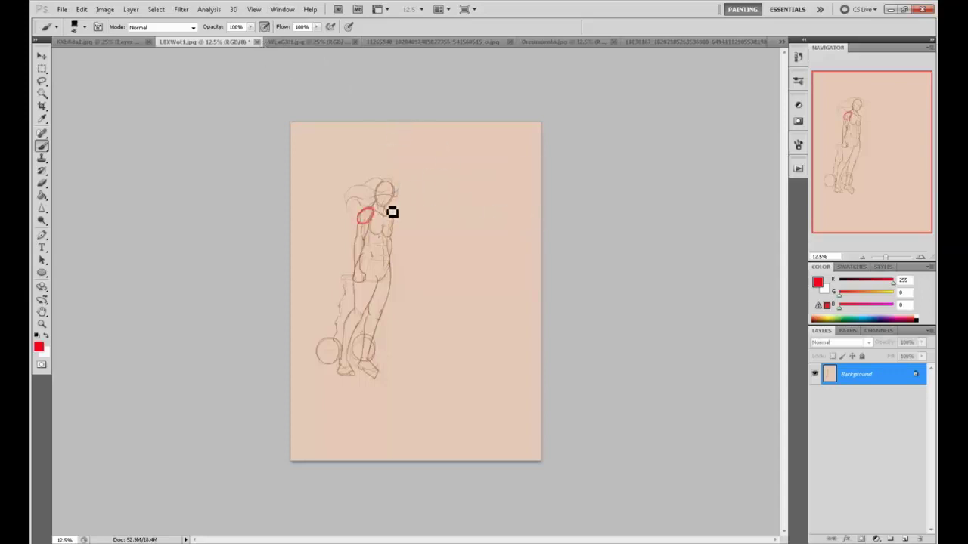
mouse_move(460, 208)
mouse_down()
mouse_move(453, 253)
mouse_move(490, 205)
mouse_move(490, 249)
mouse_up()
drag(490, 250, 457, 258)
drag(470, 203, 466, 256)
drag(459, 208, 478, 206)
drag(454, 255, 466, 258)
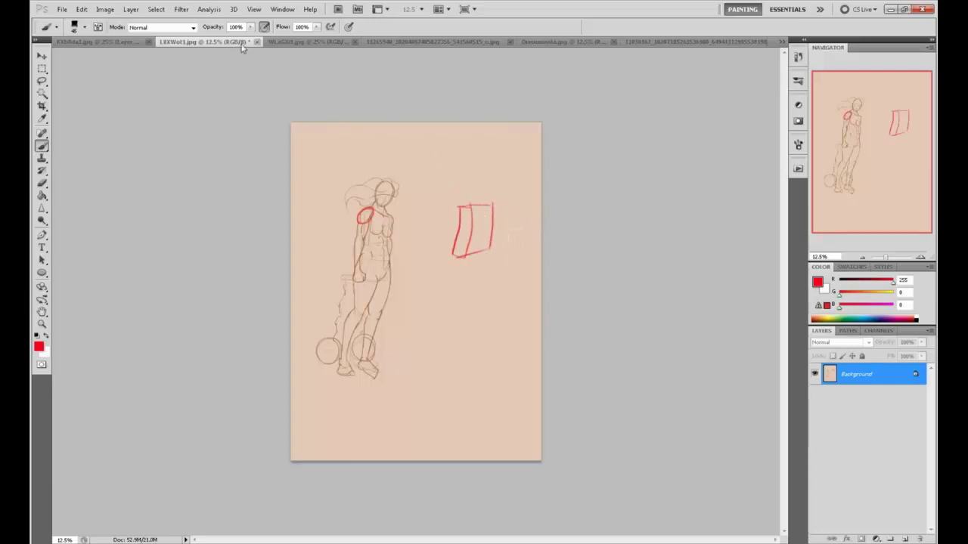
Circle the chest forms, write "AVOID BUBBLES" in a red frame above the box, and add two check marks beside it
mouse_move(373, 220)
mouse_down()
mouse_move(384, 225)
mouse_move(360, 223)
mouse_move(359, 235)
mouse_up()
mouse_move(387, 160)
mouse_down()
mouse_move(418, 166)
mouse_move(418, 145)
mouse_move(456, 147)
mouse_move(460, 134)
mouse_move(442, 162)
mouse_move(453, 183)
mouse_move(469, 165)
mouse_move(493, 161)
mouse_move(510, 143)
mouse_up()
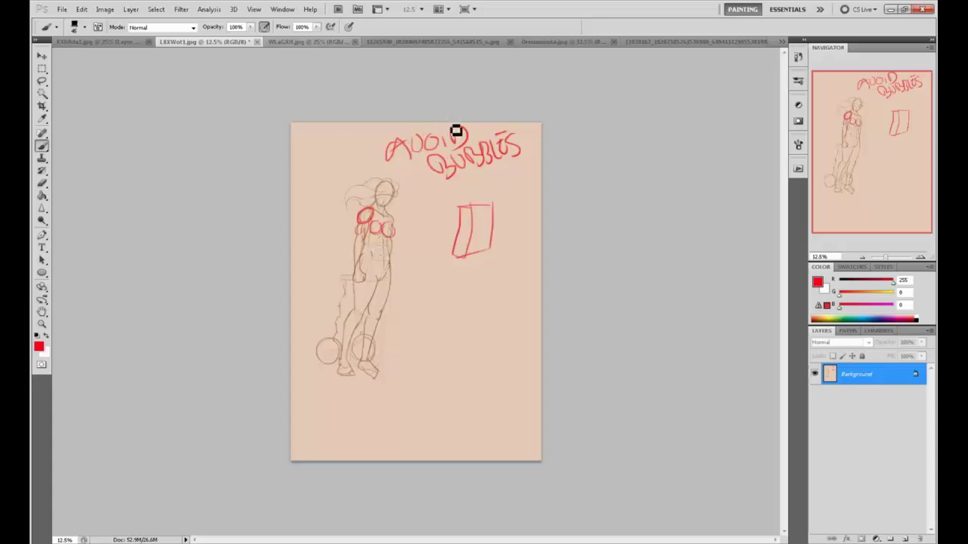
mouse_move(448, 123)
mouse_down()
mouse_move(402, 186)
mouse_move(543, 169)
mouse_up()
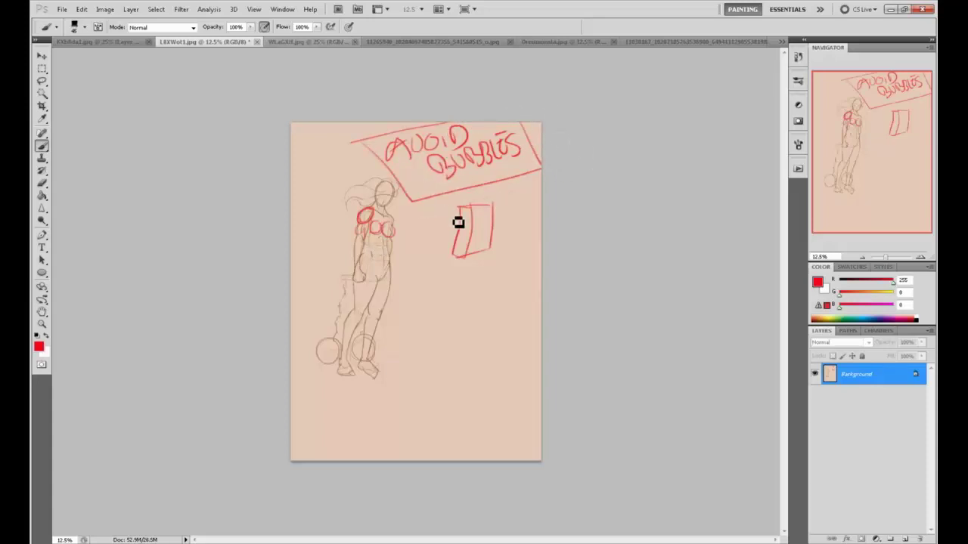
mouse_move(497, 241)
mouse_down()
mouse_move(524, 242)
mouse_move(521, 195)
mouse_up()
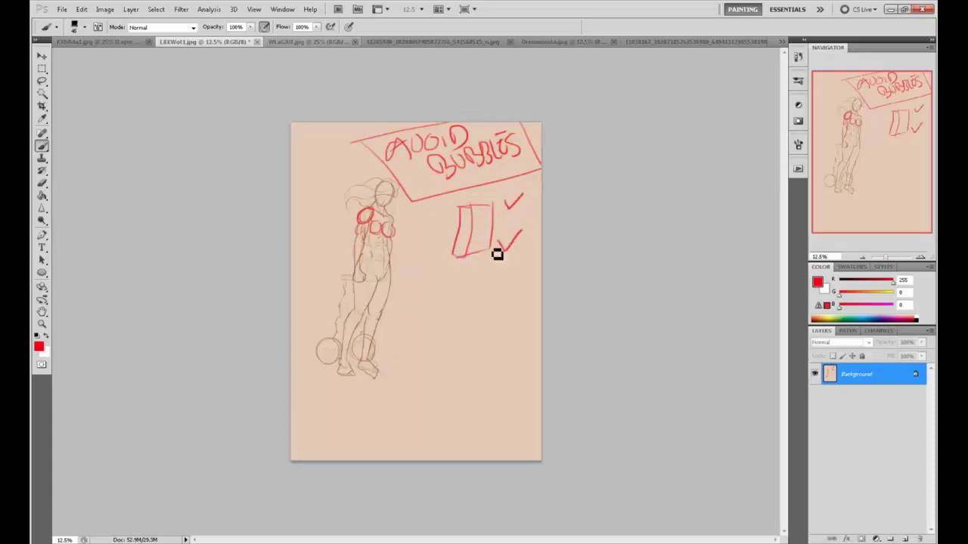
click(397, 44)
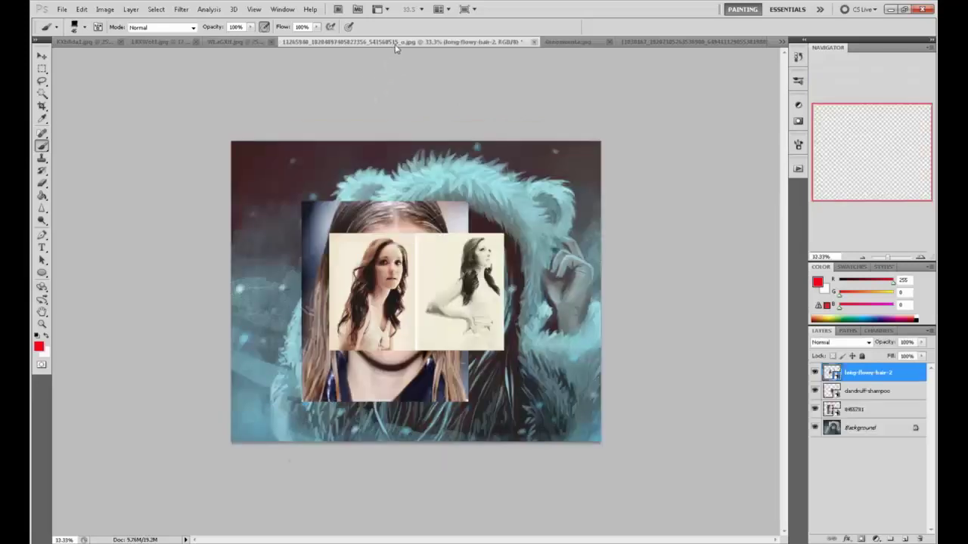
click(250, 43)
click(200, 43)
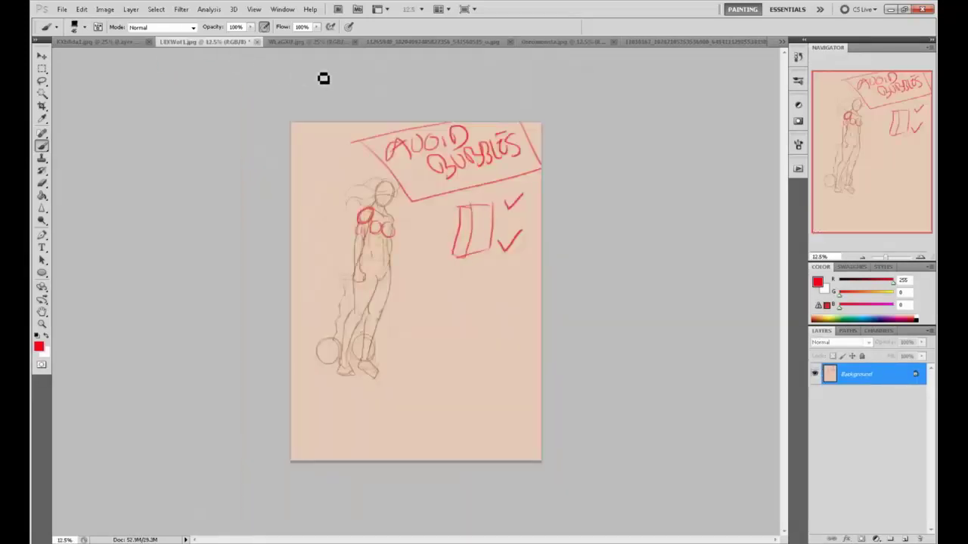
Outline the figure's head in red and draw two head constructions below the box, using circles with added jaw shapes
drag(477, 326, 458, 320)
mouse_move(397, 189)
mouse_down()
mouse_move(432, 193)
mouse_move(425, 185)
mouse_move(388, 210)
mouse_up()
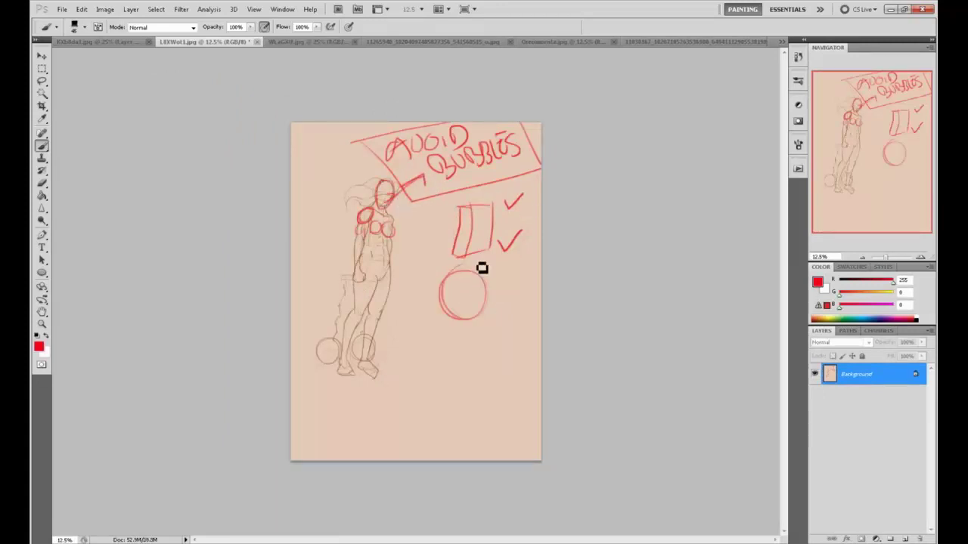
mouse_move(442, 296)
mouse_down()
mouse_move(456, 335)
mouse_move(486, 296)
mouse_move(468, 330)
mouse_up()
drag(464, 288, 460, 287)
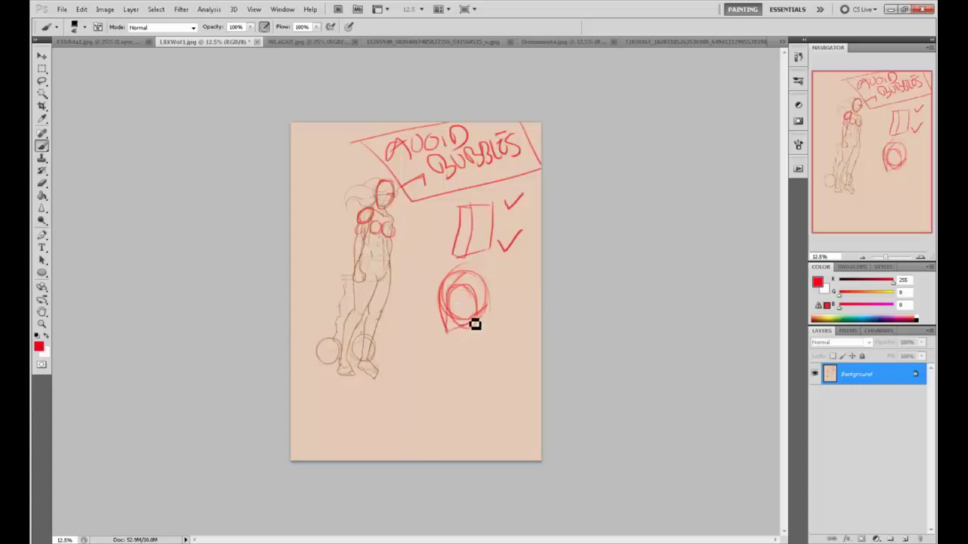
drag(423, 400, 426, 409)
mouse_move(458, 363)
mouse_down()
mouse_move(460, 410)
mouse_move(461, 372)
mouse_move(461, 403)
mouse_move(419, 387)
mouse_move(427, 407)
mouse_move(450, 425)
mouse_up()
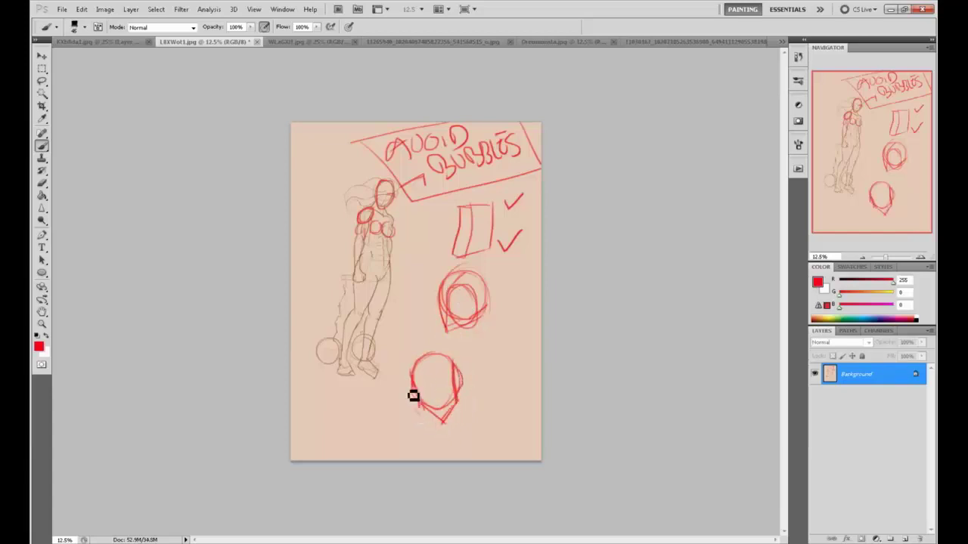
mouse_move(412, 361)
mouse_down()
mouse_move(436, 414)
mouse_move(469, 380)
mouse_up()
Close the standing figure, shield figure and remaining pencil sketch documents without saving changes
click(256, 43)
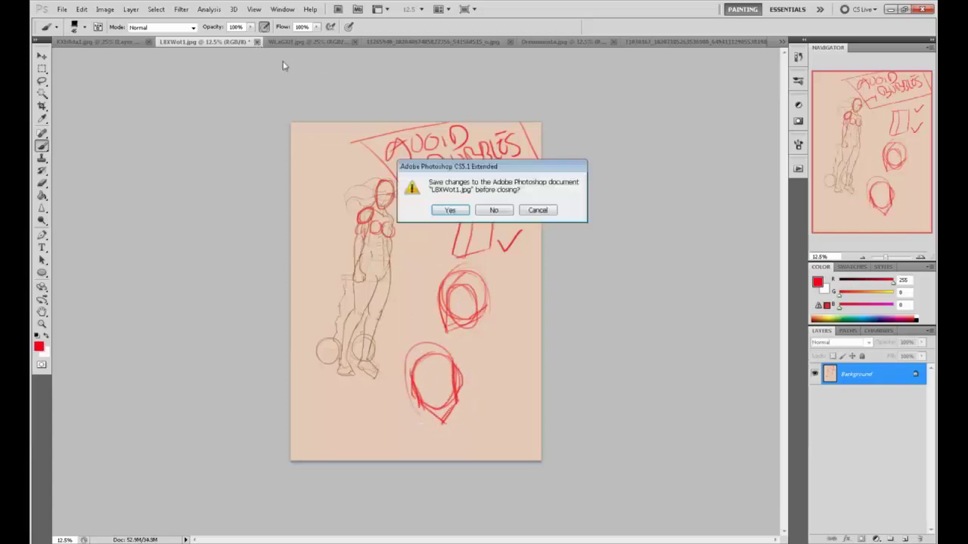
click(500, 212)
click(234, 43)
click(265, 43)
click(478, 211)
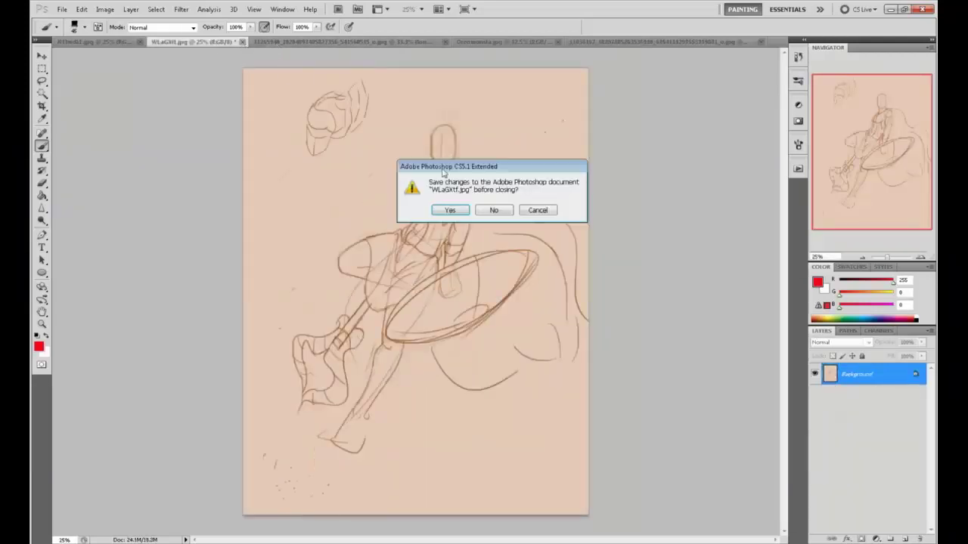
click(495, 210)
click(244, 42)
click(103, 43)
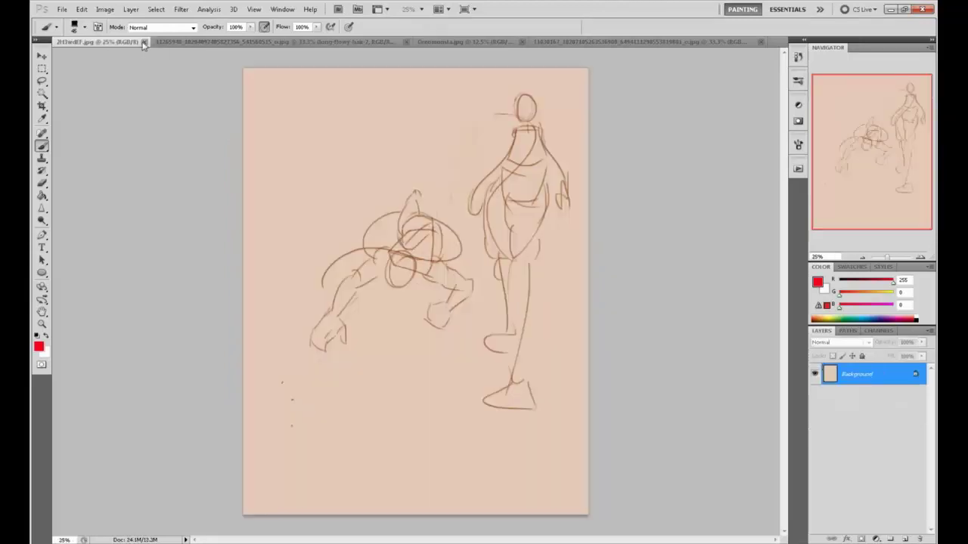
click(143, 42)
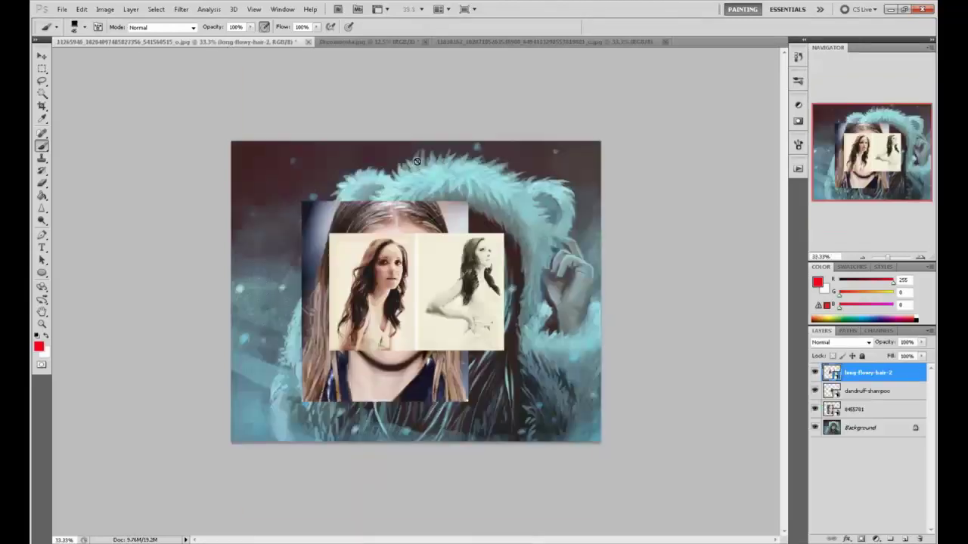
Hide the long-flowy-hair-2 and dandruff-shampoo layers, leaving only the close-up face photo visible over the fur-hood portrait
drag(815, 397, 815, 409)
shift+click(860, 402)
right_click(861, 402)
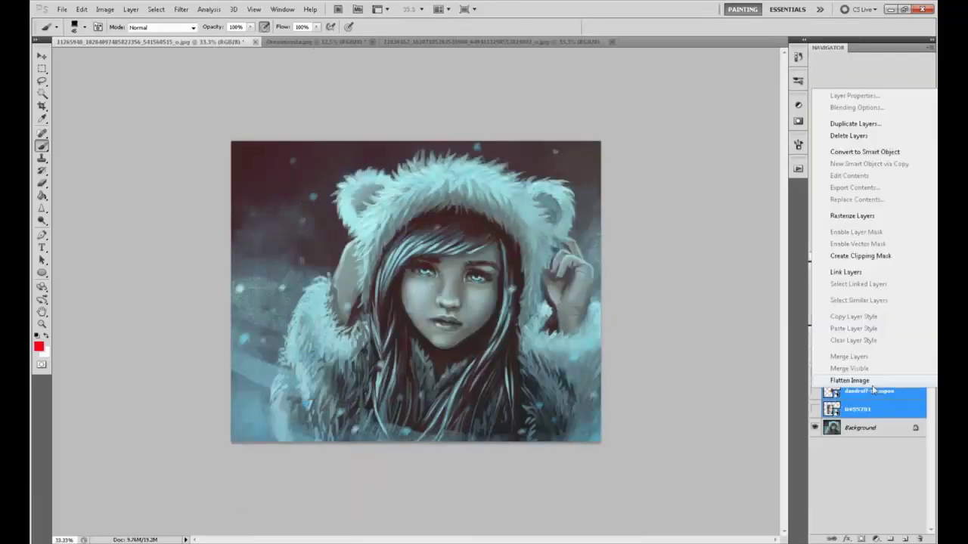
click(812, 248)
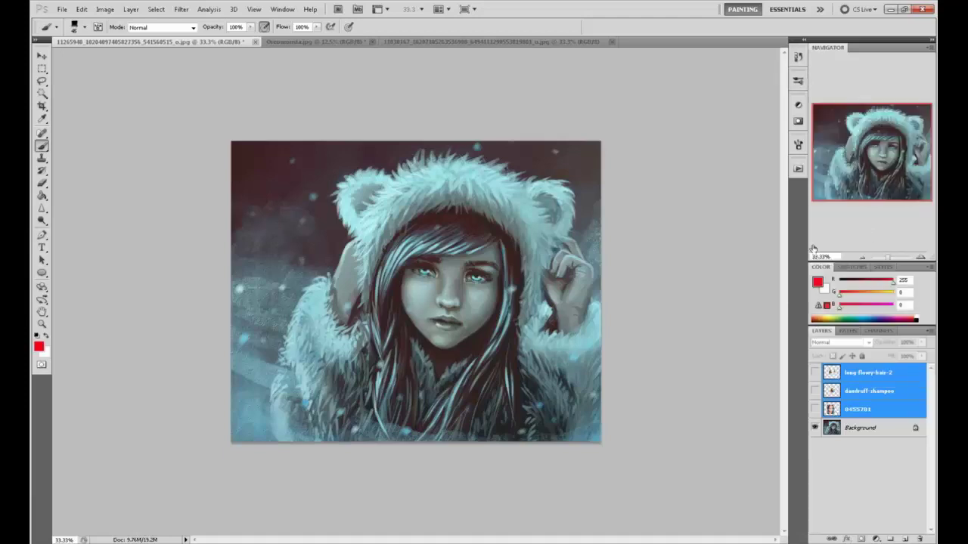
drag(815, 389, 815, 373)
click(814, 374)
click(815, 373)
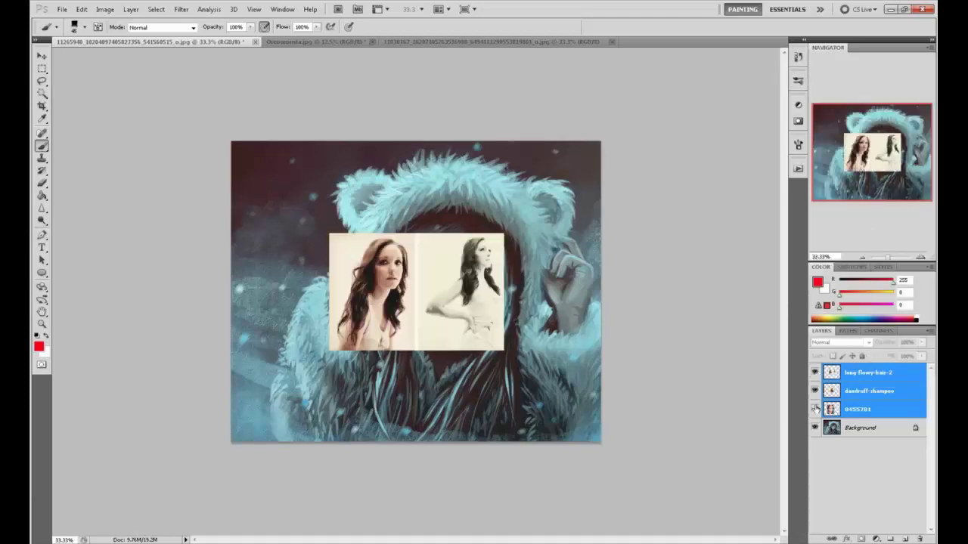
click(815, 409)
drag(813, 392, 818, 380)
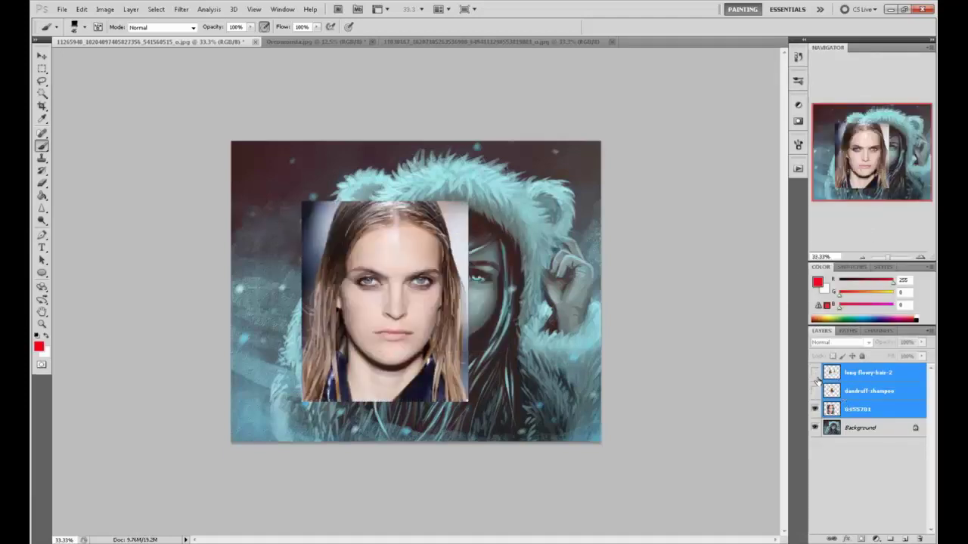
Scale the face photo layer to about 78% and place it in the portrait's upper-left corner, clear of the painted face
key(v)
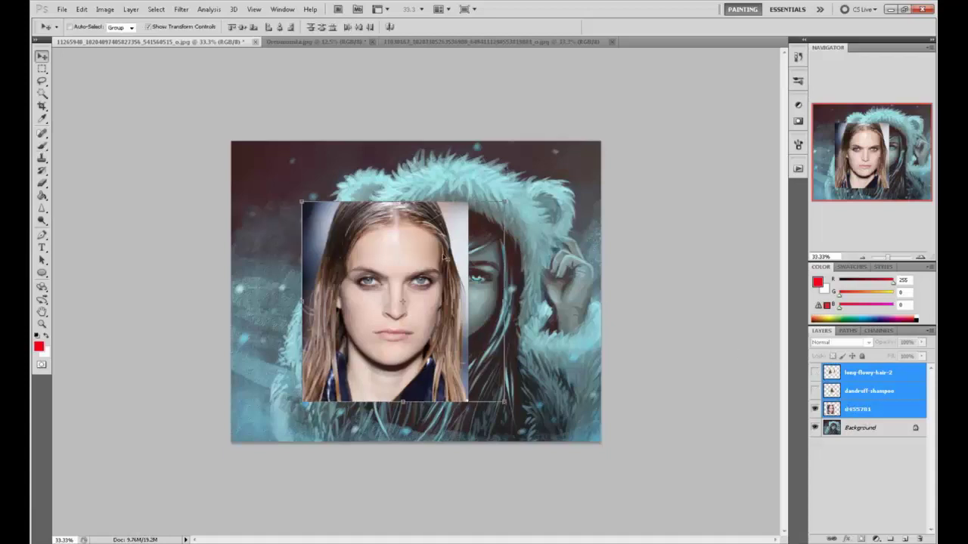
drag(407, 254, 333, 228)
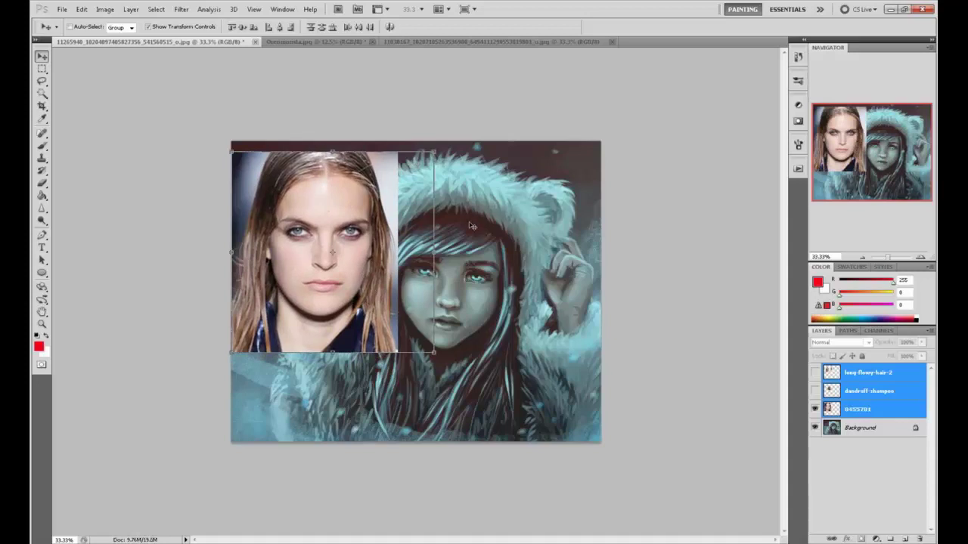
click(894, 411)
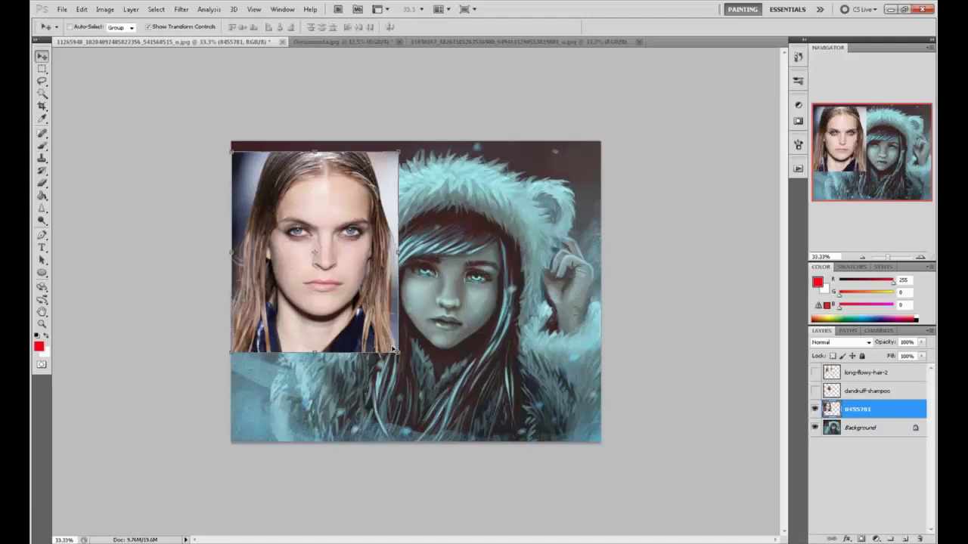
drag(398, 353, 362, 309)
drag(340, 226, 352, 216)
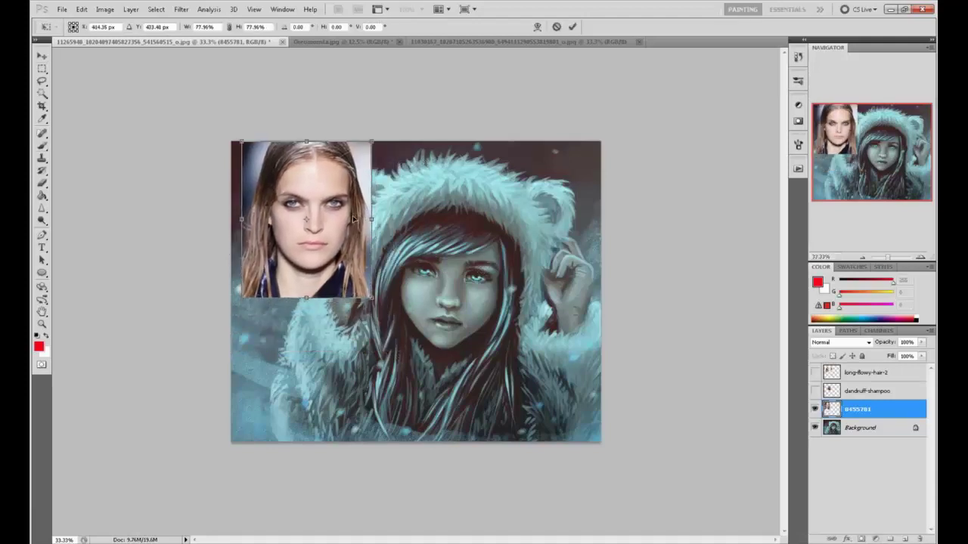
click(571, 27)
key(b)
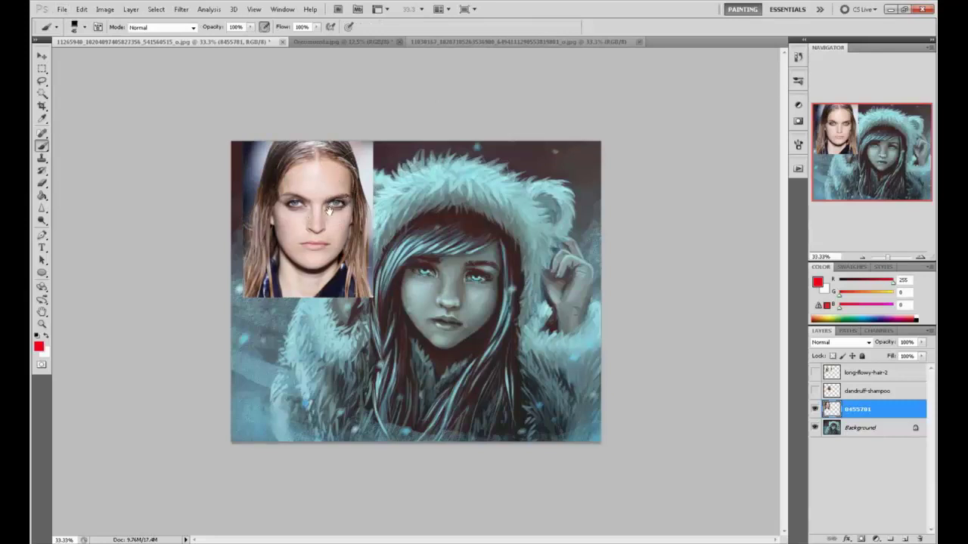
ctrl+drag(331, 199, 325, 215)
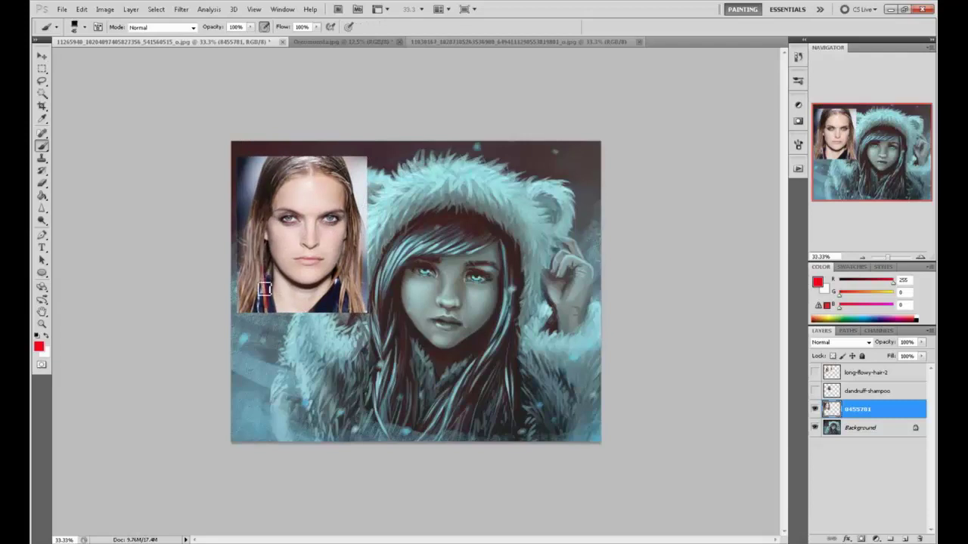
Paint red strokes along the hair strands on both sides of the reference photo's face to mark the hair flow
mouse_move(262, 281)
mouse_down()
mouse_move(245, 299)
mouse_move(257, 292)
mouse_move(250, 310)
mouse_up()
mouse_move(353, 285)
mouse_down()
mouse_move(360, 316)
mouse_move(366, 295)
mouse_move(349, 243)
mouse_move(335, 288)
mouse_up()
mouse_move(353, 232)
mouse_down()
mouse_move(348, 274)
mouse_move(366, 282)
mouse_up()
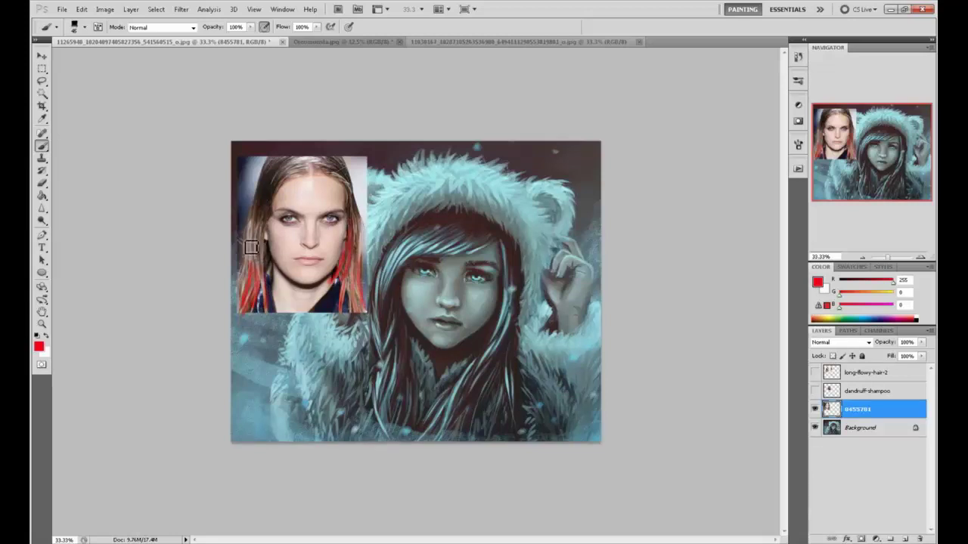
mouse_move(251, 248)
mouse_down()
mouse_move(263, 220)
mouse_move(255, 286)
mouse_move(266, 221)
mouse_move(264, 305)
mouse_move(257, 252)
mouse_up()
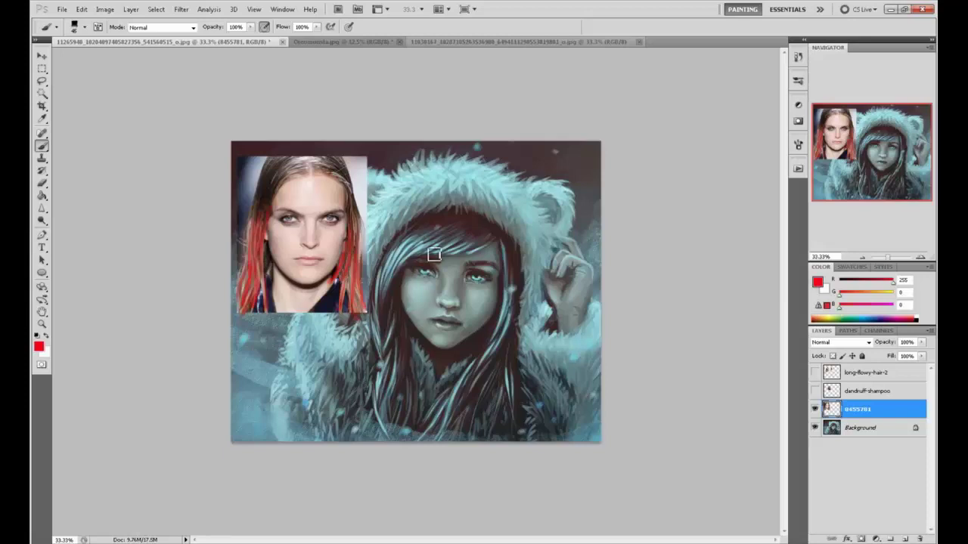
Paint red strokes along the fringe and long strands of the portrait's painted hair to mark individual highlights
mouse_move(478, 216)
mouse_down()
mouse_move(416, 220)
mouse_move(398, 265)
mouse_move(500, 230)
mouse_move(486, 201)
mouse_up()
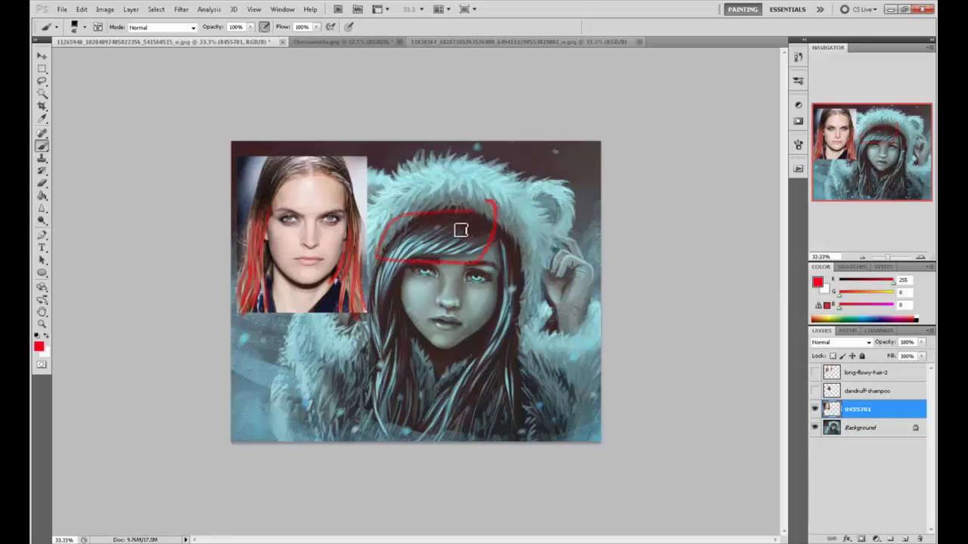
key(ctrl+z)
drag(414, 263, 437, 246)
mouse_move(396, 276)
mouse_down()
mouse_move(426, 231)
mouse_move(472, 248)
mouse_move(464, 256)
mouse_move(475, 259)
mouse_move(463, 238)
mouse_move(387, 298)
mouse_move(499, 235)
mouse_move(431, 239)
mouse_move(482, 250)
mouse_move(493, 265)
mouse_move(470, 388)
mouse_move(428, 365)
mouse_up()
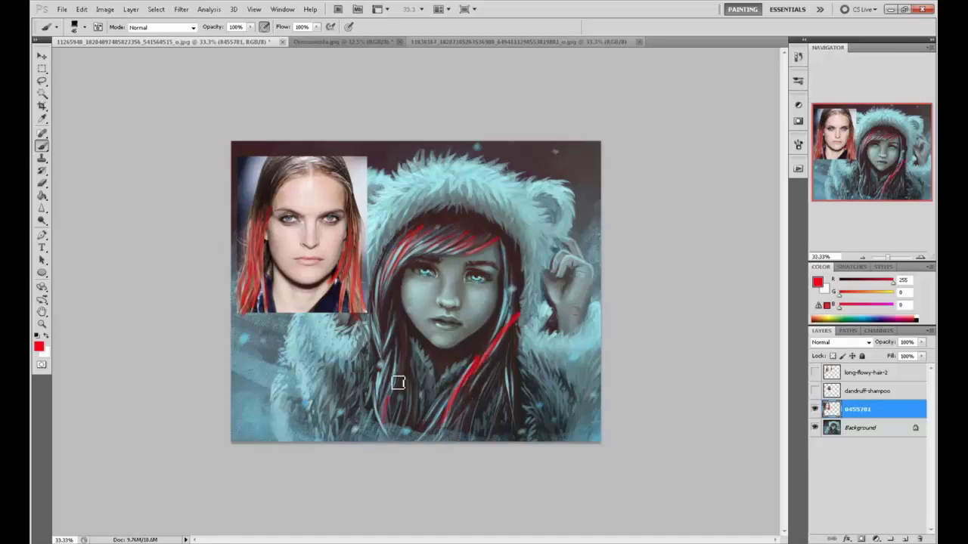
Cross out the portrait's hair and face with large, thick red X strokes
drag(362, 194, 578, 352)
drag(503, 189, 367, 405)
drag(388, 210, 492, 296)
drag(512, 201, 355, 394)
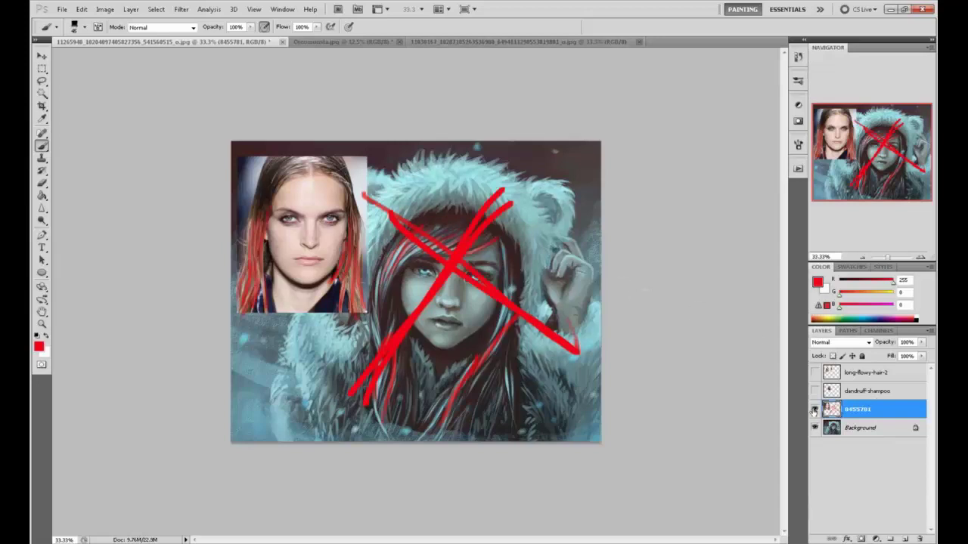
Hide the face photo layer and fill a new top layer entirely with neutral mid grey
click(814, 410)
click(870, 372)
click(905, 539)
key(g)
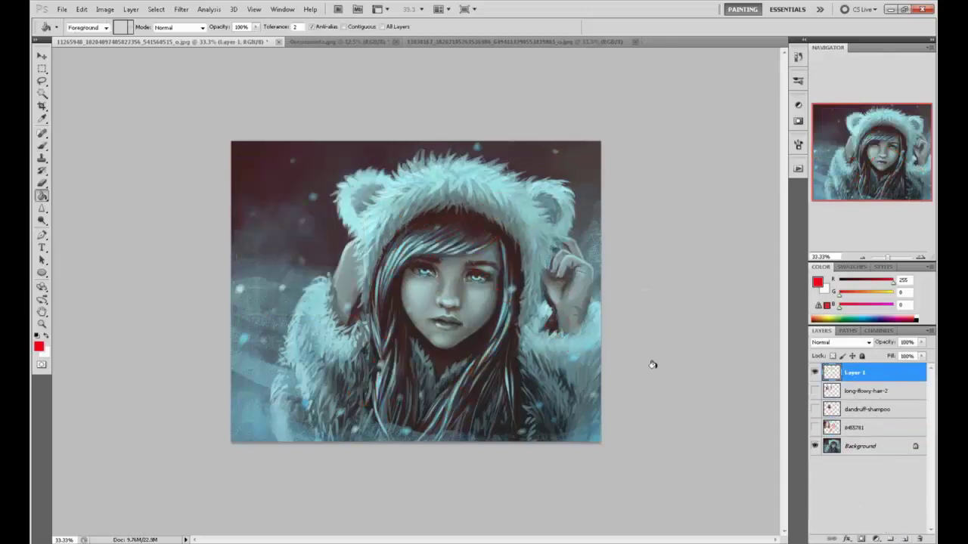
alt+click(536, 237)
click(536, 237)
click(818, 283)
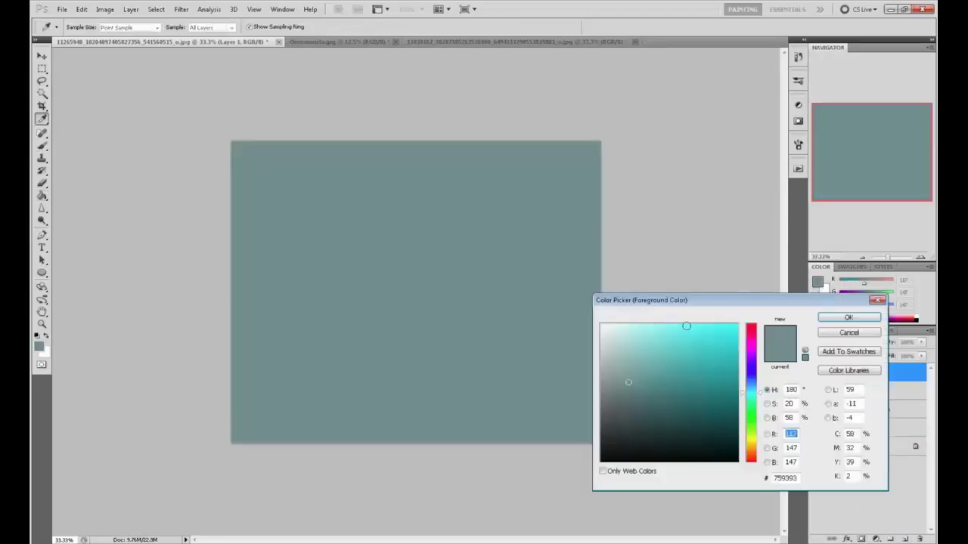
click(601, 356)
drag(622, 373, 557, 376)
click(829, 318)
click(568, 363)
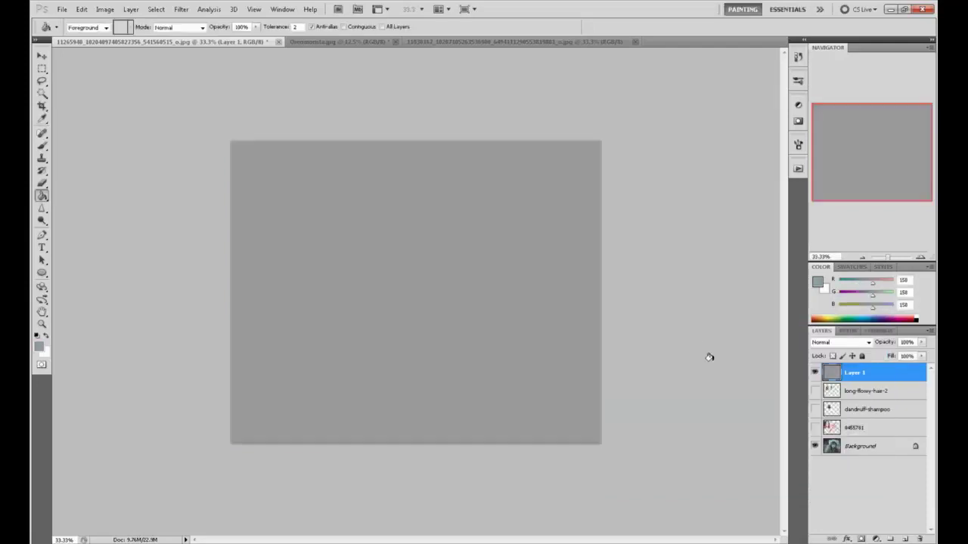
Add an empty layer above the grey fill and set the brush colour to dark grey with RGB 36
click(905, 539)
key(b)
right_click(454, 236)
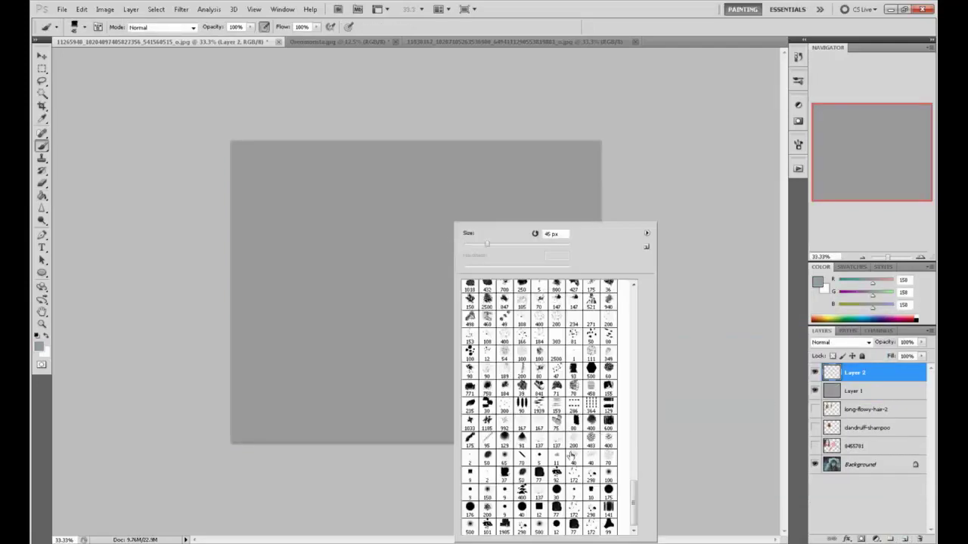
click(715, 412)
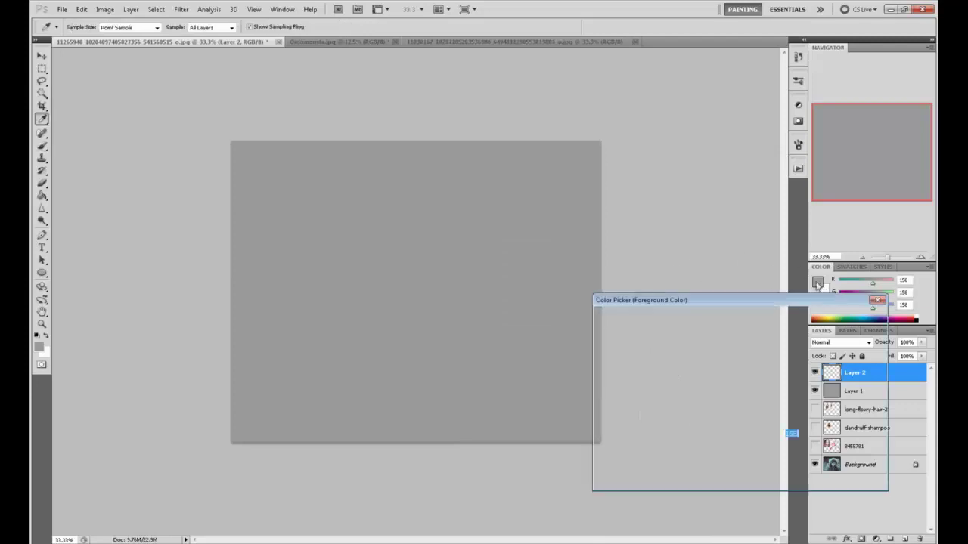
click(817, 282)
text(14)
click(848, 316)
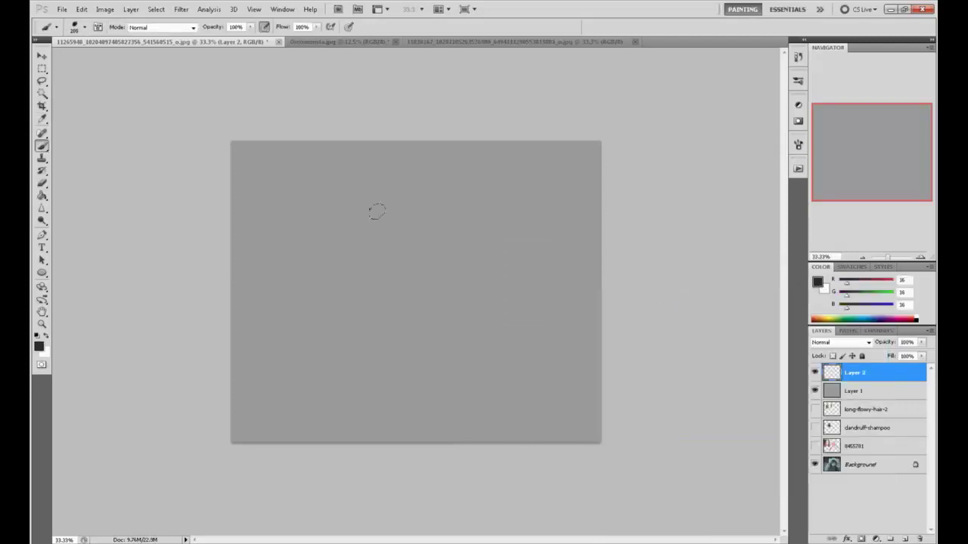
Block in a tapering lock of hair at the canvas centre with broad, soft dark grey strokes
drag(395, 180, 376, 352)
drag(481, 170, 374, 340)
drag(381, 185, 349, 314)
drag(372, 387, 346, 306)
drag(450, 177, 378, 307)
mouse_move(402, 179)
mouse_down()
mouse_move(359, 279)
mouse_move(352, 382)
mouse_up()
drag(445, 183, 402, 279)
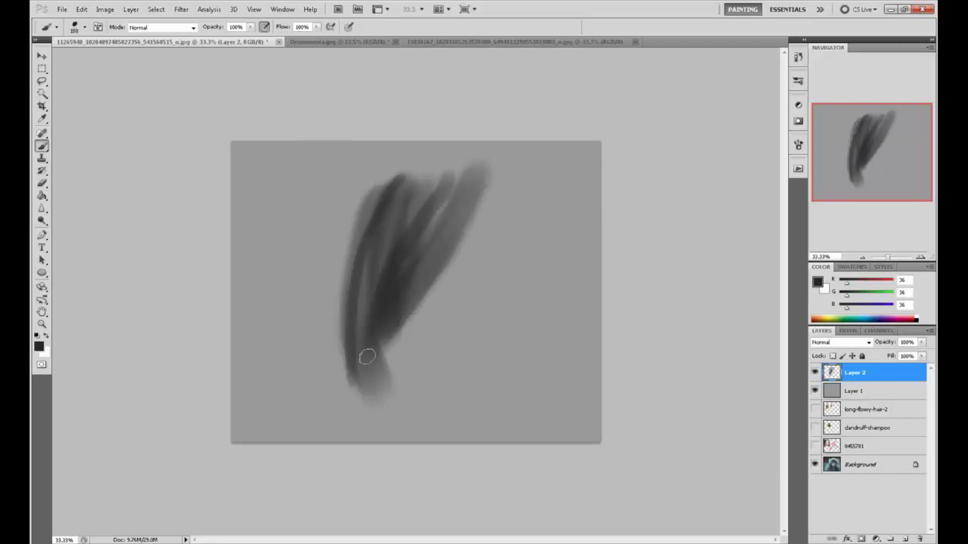
drag(363, 367, 438, 250)
drag(363, 346, 400, 205)
drag(354, 285, 345, 371)
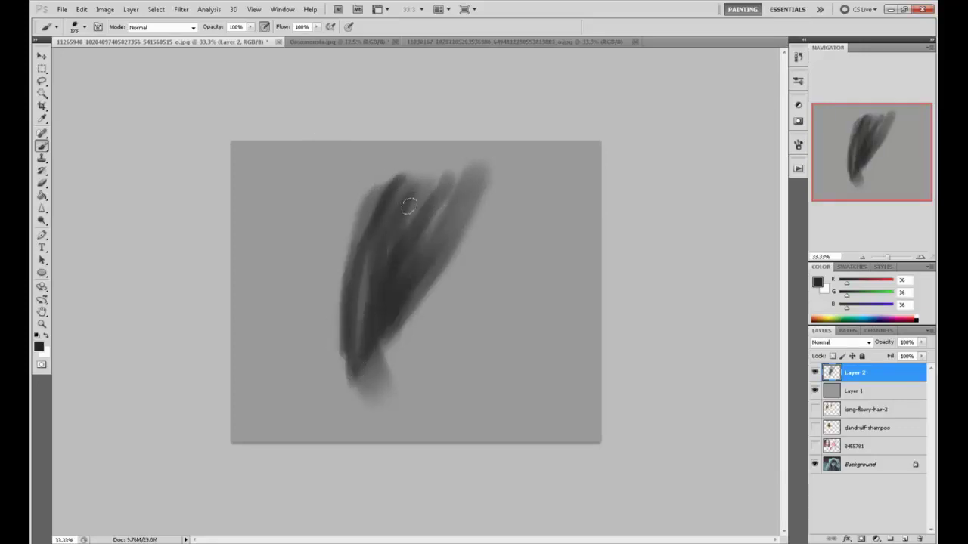
Paint lighter strands through the dark hair lock using grey sampled from the background
alt+click(425, 159)
drag(402, 176, 349, 368)
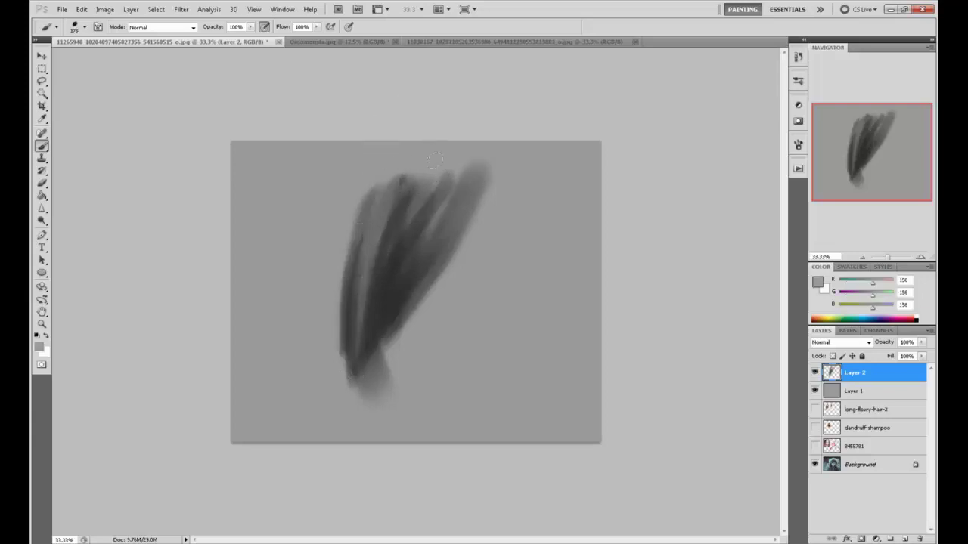
drag(419, 183, 366, 303)
mouse_move(437, 185)
mouse_down()
mouse_move(380, 292)
mouse_move(357, 363)
mouse_move(428, 226)
mouse_up()
drag(374, 323, 443, 219)
drag(370, 335, 450, 224)
drag(360, 320, 413, 175)
Set up the Dodge tool with the Midtones range and 61% exposure
drag(42, 221, 75, 219)
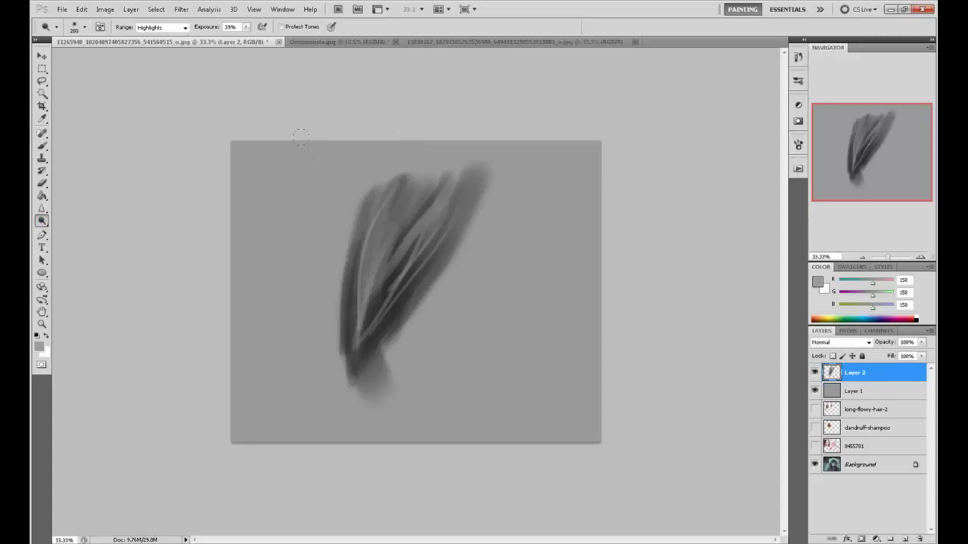
click(169, 28)
click(151, 44)
click(246, 27)
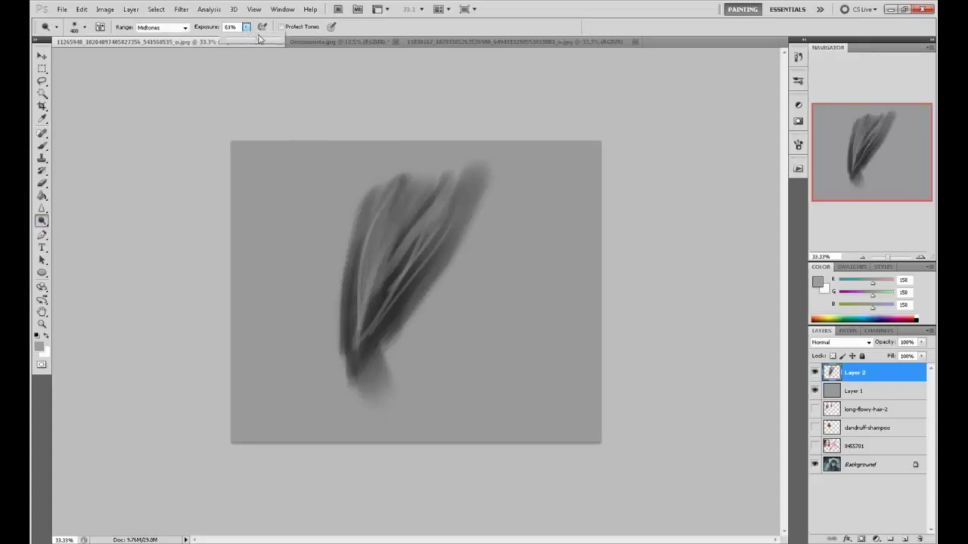
click(260, 54)
Dodge a bright highlight band across the middle of the hair lock and lighten its upper end
drag(344, 252, 439, 261)
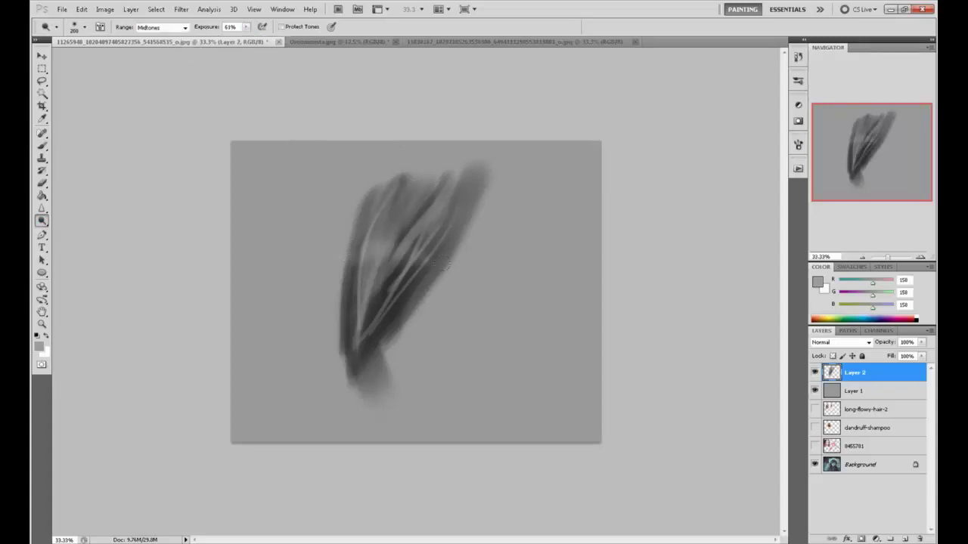
key(ctrl+z)
mouse_move(357, 254)
mouse_down()
mouse_move(442, 243)
mouse_move(428, 249)
mouse_up()
key(ctrl+z)
key(ctrl+z)
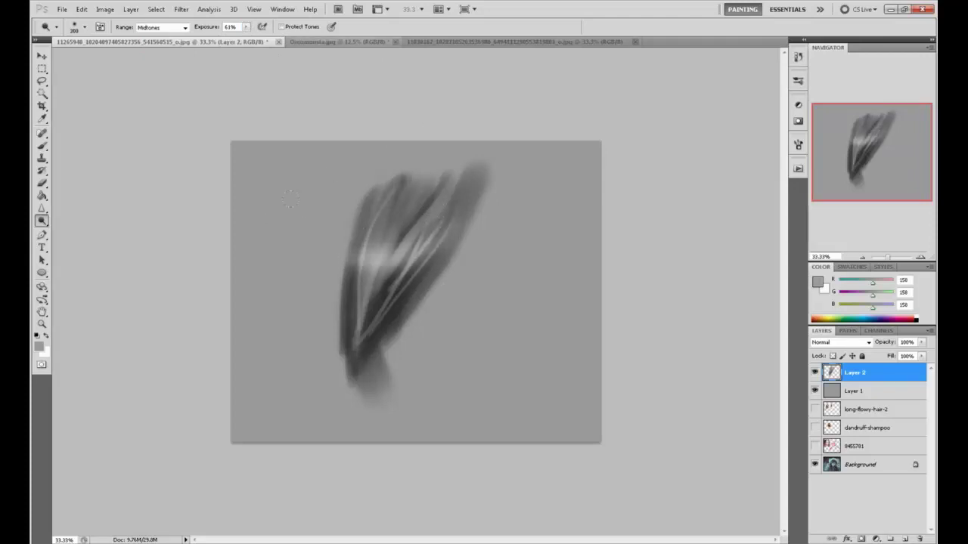
drag(378, 198, 454, 183)
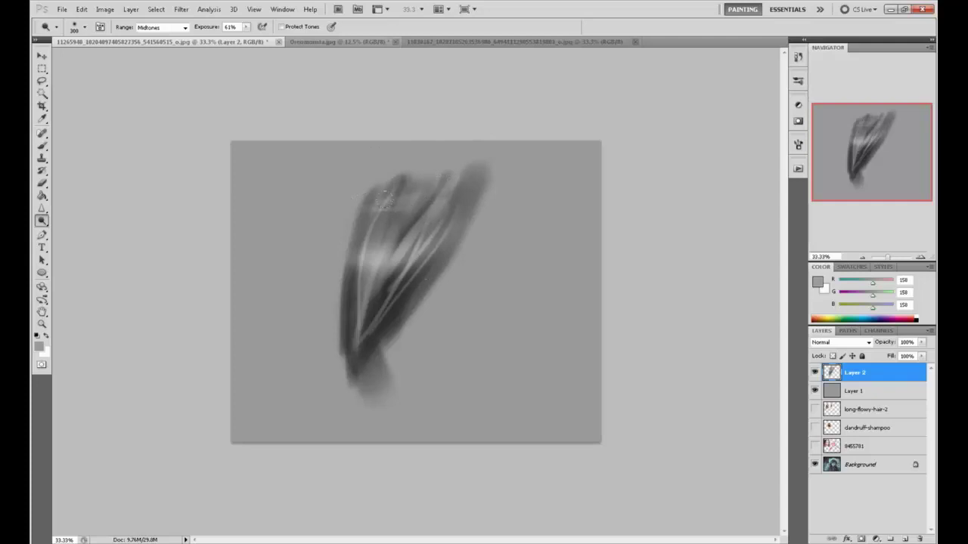
Paint thin individual strands along the lock's edges and interior using grey tones sampled from the hair
key(b)
alt+click(378, 179)
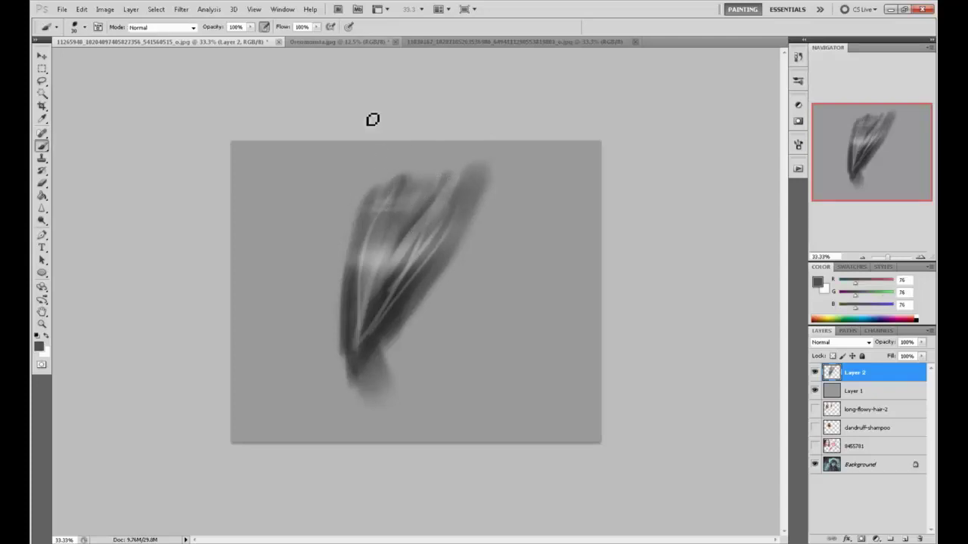
alt+click(386, 246)
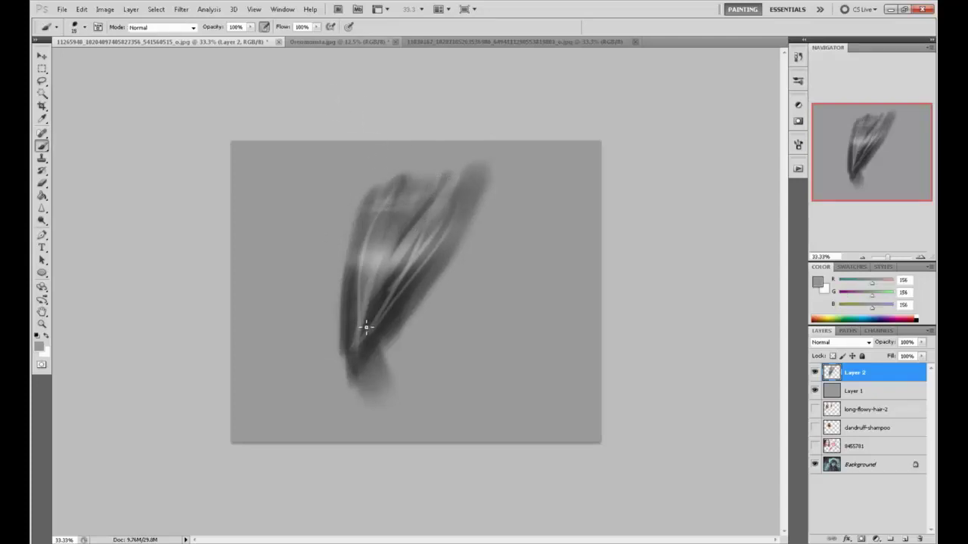
alt+click(374, 204)
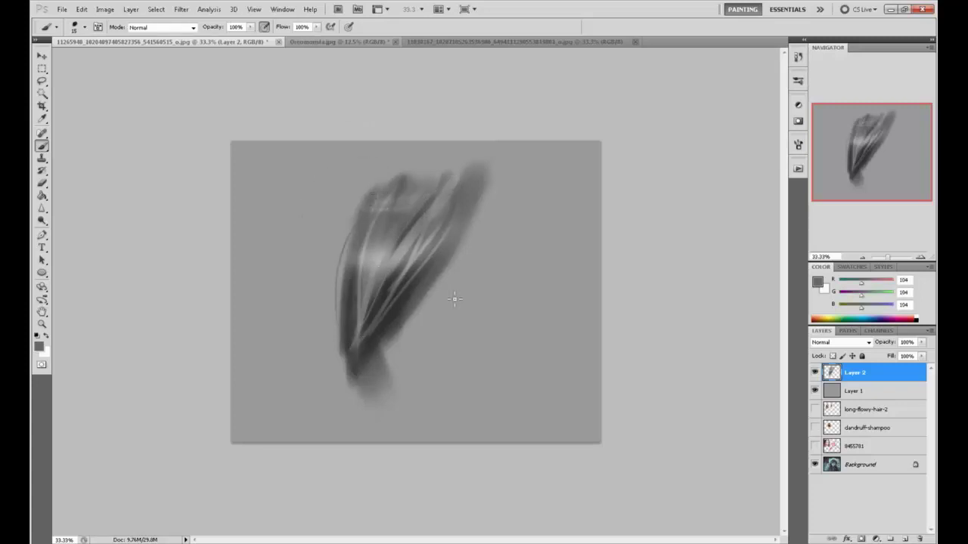
alt+click(409, 231)
alt+click(364, 343)
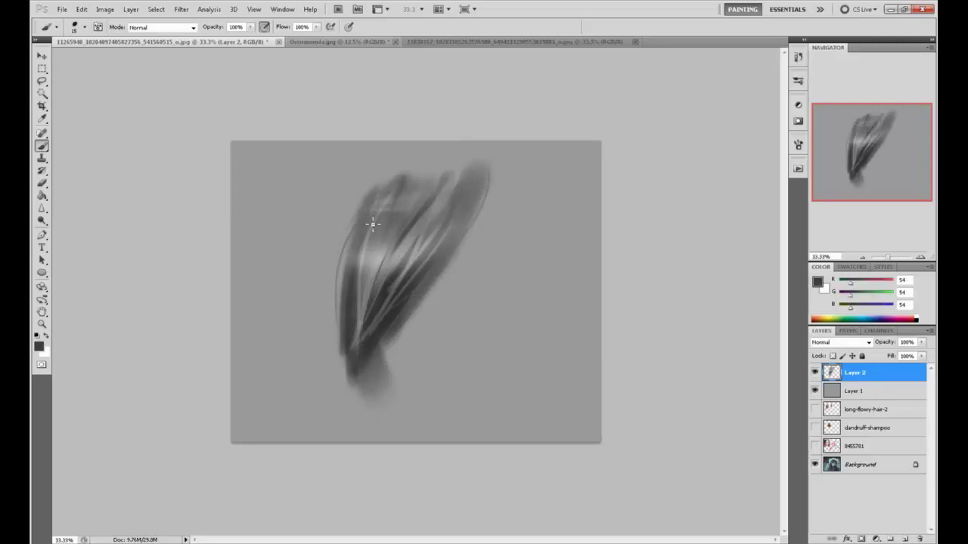
Darken the hair lock with the Burn tool at Shadows, 34% exposure, and dodge highlights back across its middle and upper part
click(41, 220)
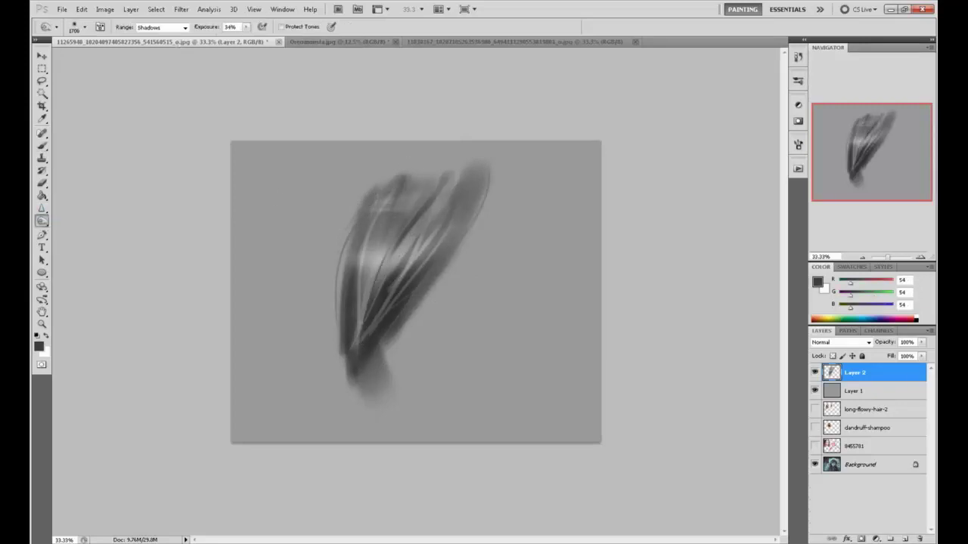
mouse_move(408, 189)
mouse_down()
mouse_move(402, 232)
mouse_move(388, 249)
mouse_up()
key([)
drag(367, 331, 372, 233)
key([)
key([)
mouse_move(432, 198)
mouse_down()
mouse_move(382, 295)
mouse_move(437, 204)
mouse_up()
key(ctrl+z)
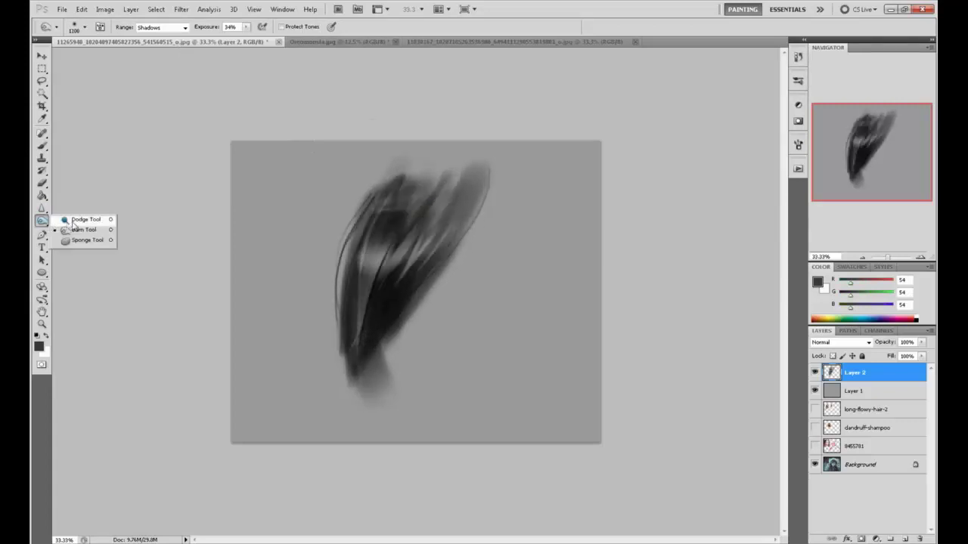
drag(453, 239, 361, 258)
drag(445, 209, 363, 201)
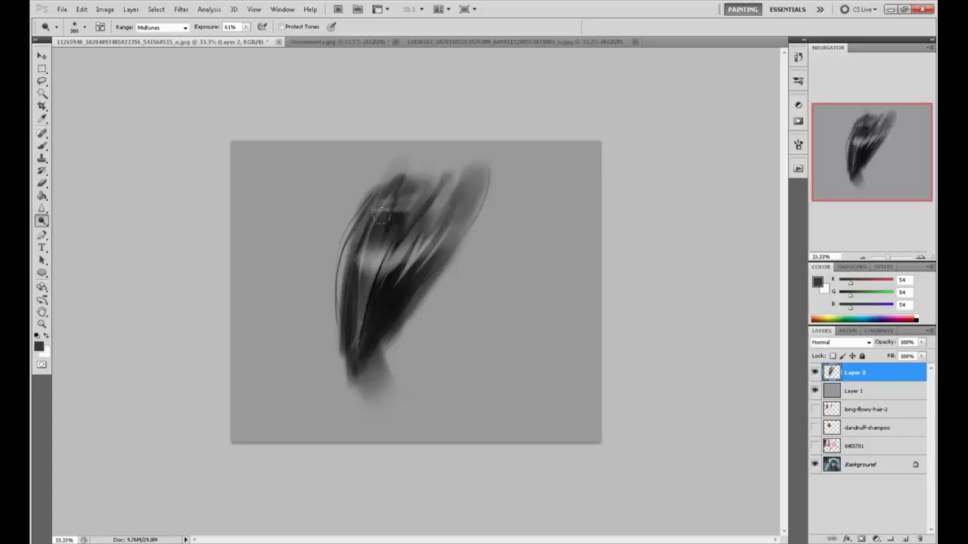
Hide Layer 1 and Layer 2 with the hair study and make the portrait's Background layer active
click(325, 42)
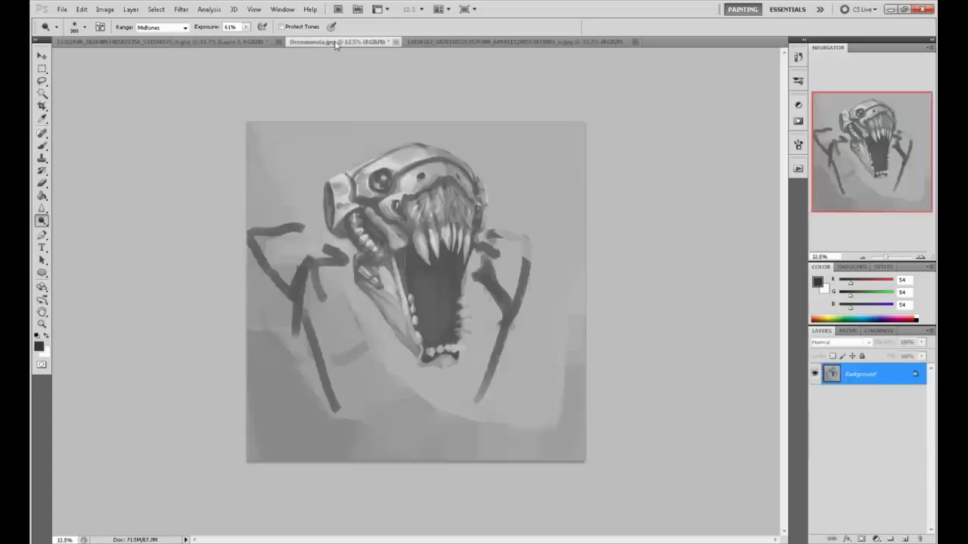
click(235, 43)
drag(814, 391, 814, 454)
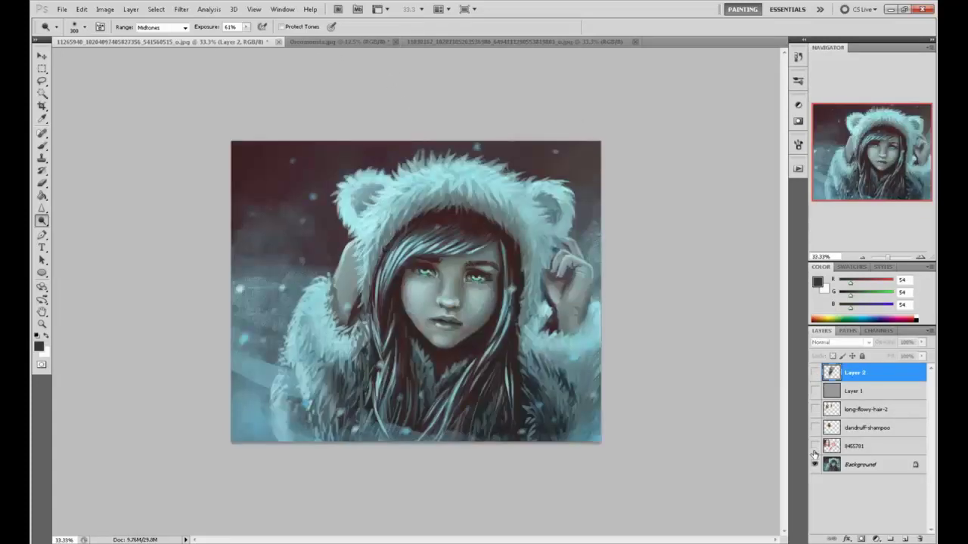
click(863, 465)
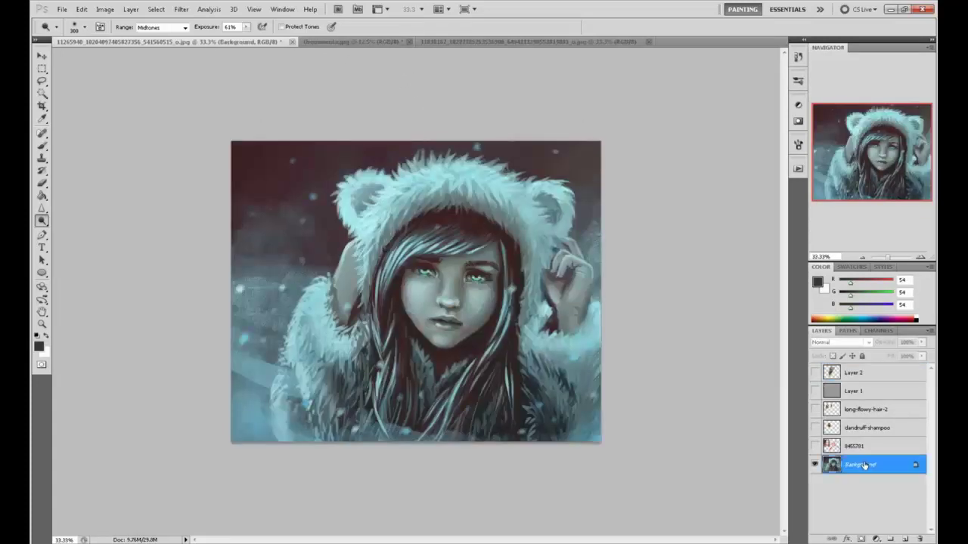
click(815, 446)
click(859, 451)
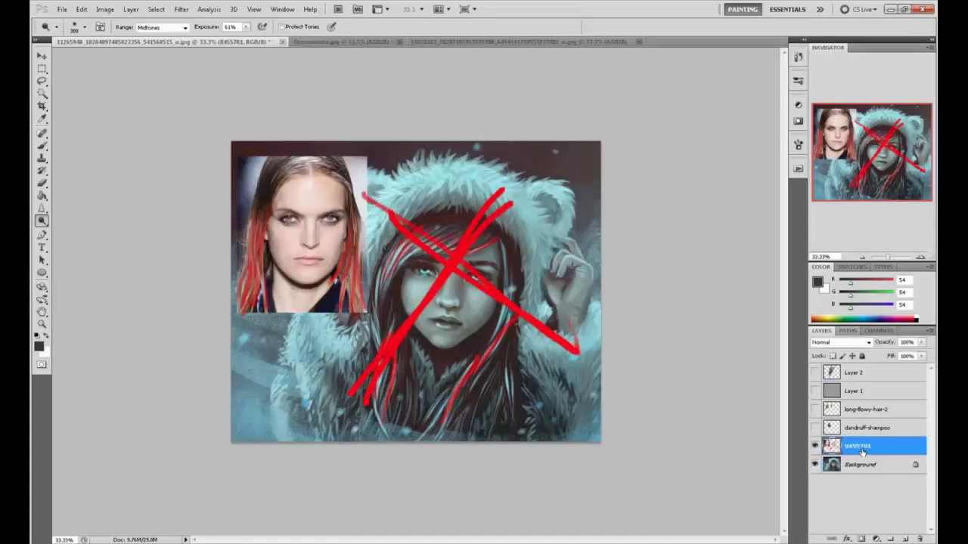
key(m)
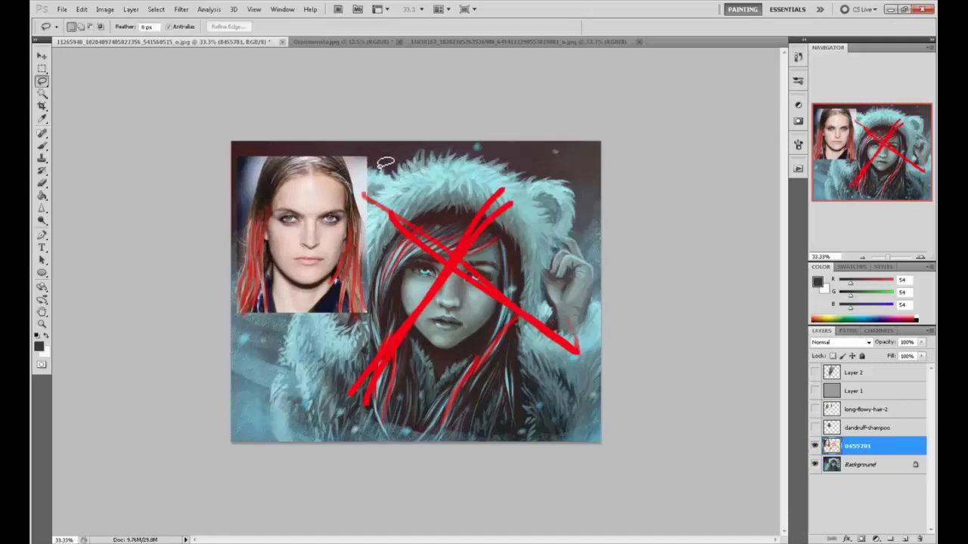
drag(369, 150, 655, 491)
click(387, 129)
click(799, 58)
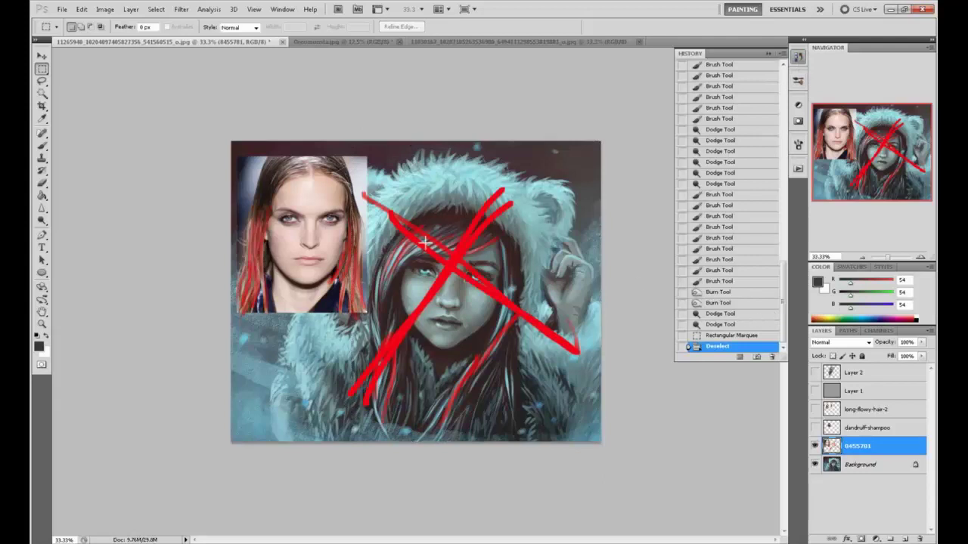
click(768, 54)
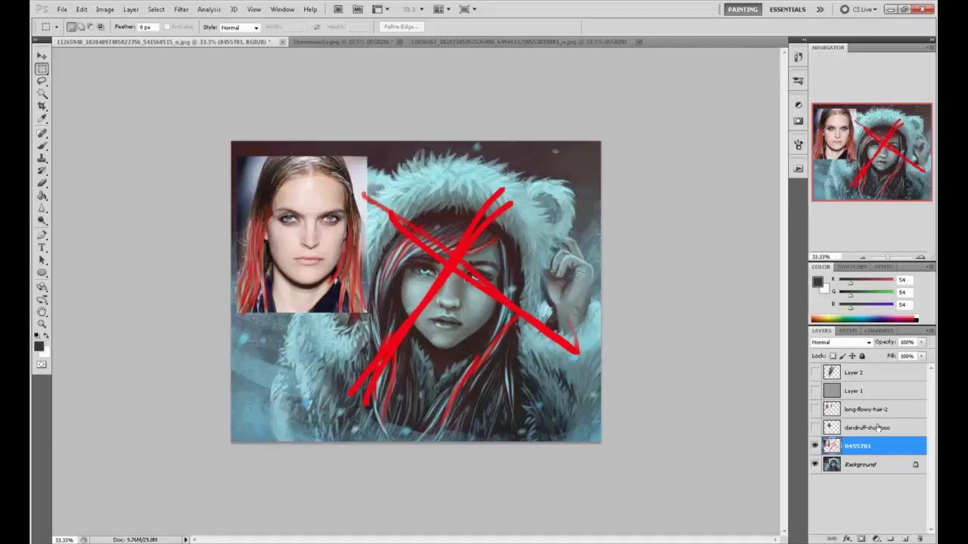
click(815, 447)
Add a new layer directly above Background and paint sampled dark reddish brown over the hair's crown
click(870, 466)
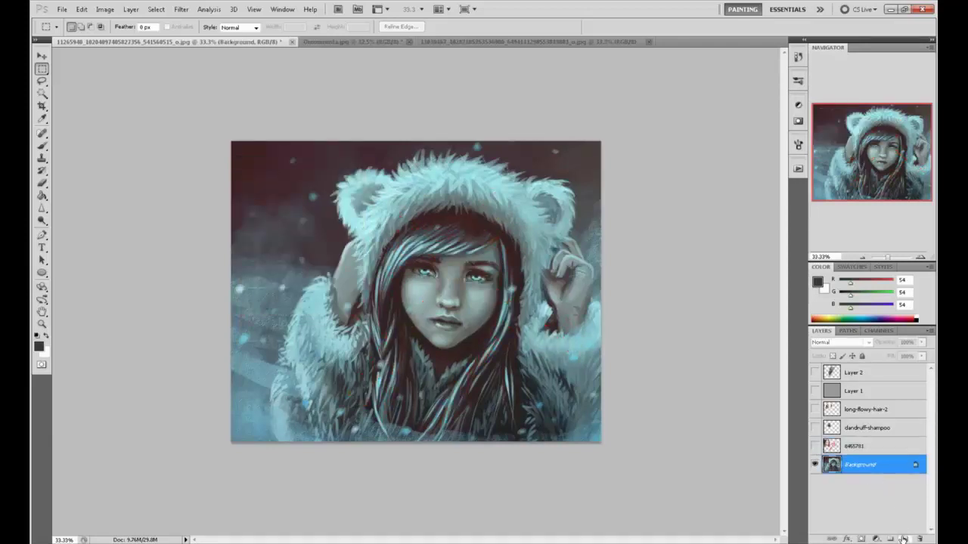
click(904, 539)
key(b)
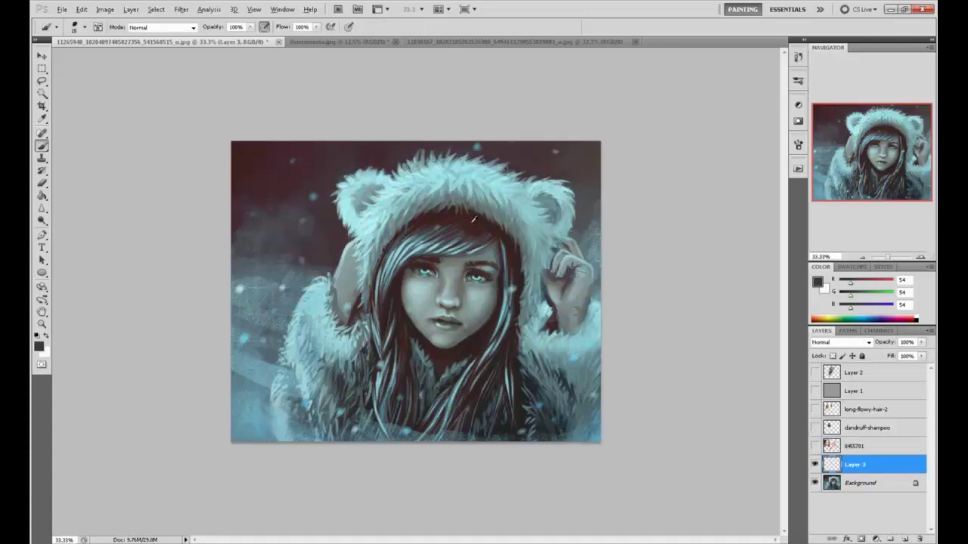
alt+click(474, 219)
key(bracketright)
key(bracketright)
key(bracketright)
key(bracketleft)
key(bracketleft)
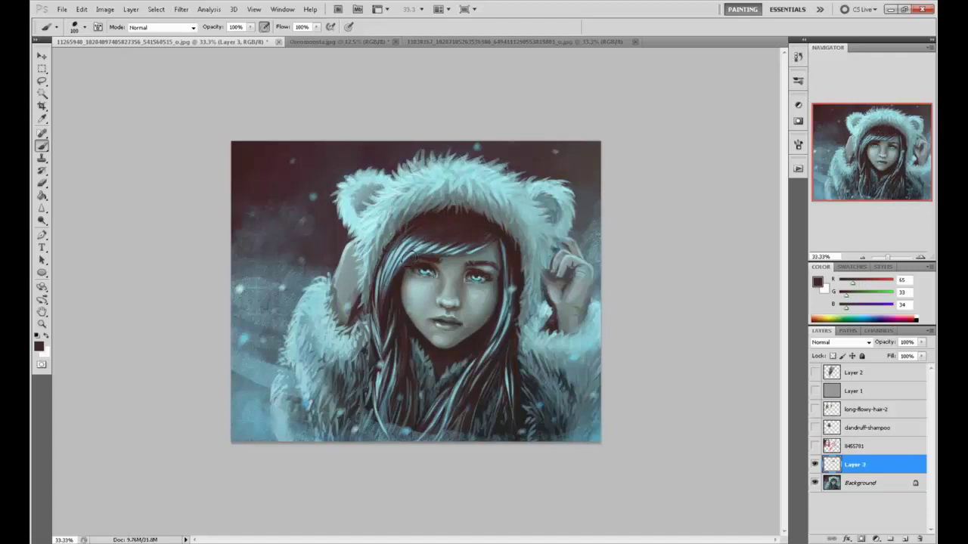
Paint over the bright highlights in the fringe, side strands and lower hair with the dark brown, varying the brush size
mouse_move(411, 259)
mouse_down()
mouse_move(435, 257)
mouse_move(390, 257)
mouse_move(395, 274)
mouse_move(372, 318)
mouse_up()
key(bracketright)
drag(477, 238, 443, 246)
key(bracketright)
key(bracketright)
drag(460, 398, 438, 410)
key(bracketleft)
key(bracketleft)
key(bracketleft)
drag(487, 355, 534, 351)
drag(492, 315, 497, 298)
Sample the dark hair tone beside the face and paint over the bright strands along the left side and lower-left hair
alt+click(410, 327)
mouse_move(389, 338)
mouse_down()
mouse_move(367, 330)
mouse_move(369, 314)
mouse_up()
drag(395, 395, 367, 380)
Sample muted blue-grey tones from the fringe and paint a broad soft sheen across it, varying the brush size
alt+click(419, 242)
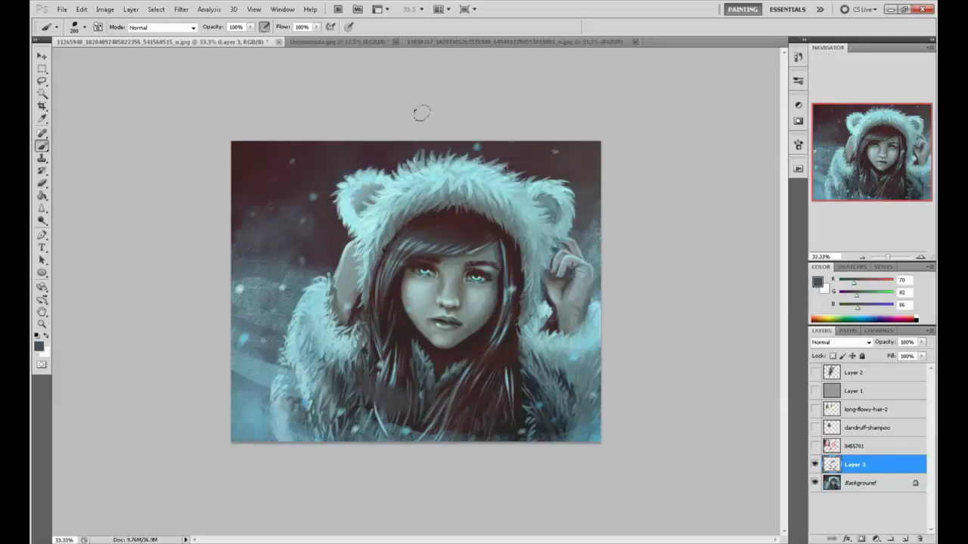
key(bracketleft)
key(bracketleft)
key(bracketleft)
key(bracketleft)
key(bracketleft)
key(bracketleft)
key(bracketleft)
key(bracketleft)
key(bracketleft)
key(bracketleft)
key(bracketleft)
key(bracketleft)
key(bracketleft)
key(bracketleft)
key(bracketleft)
alt+click(426, 240)
key(bracketright)
key(bracketright)
key(bracketright)
key(bracketright)
key(bracketright)
key(bracketright)
key(bracketright)
key(bracketright)
mouse_move(418, 257)
mouse_down()
mouse_move(482, 231)
mouse_move(469, 233)
mouse_up()
key(bracketleft)
key(bracketleft)
key(bracketleft)
key(bracketleft)
key(bracketleft)
key(bracketleft)
key(bracketleft)
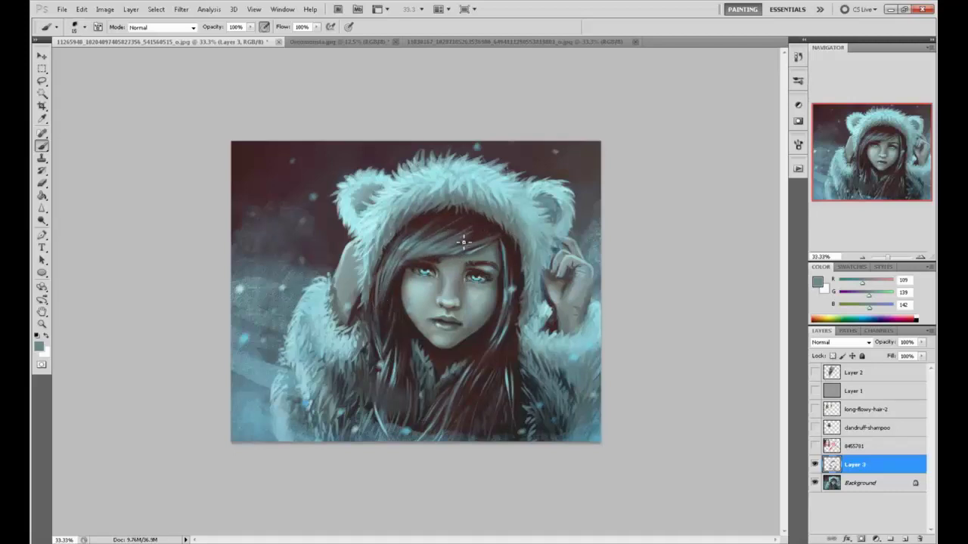
Try a sampled dark brown stroke along the fringe's lower edge with a larger brush, and undo it
key(bracketright)
key(bracketright)
key(bracketright)
key(bracketright)
key(bracketright)
key(bracketright)
alt+click(488, 215)
mouse_move(479, 250)
mouse_down()
mouse_move(382, 290)
mouse_move(384, 277)
mouse_up()
key(ctrl+z)
key(bracketright)
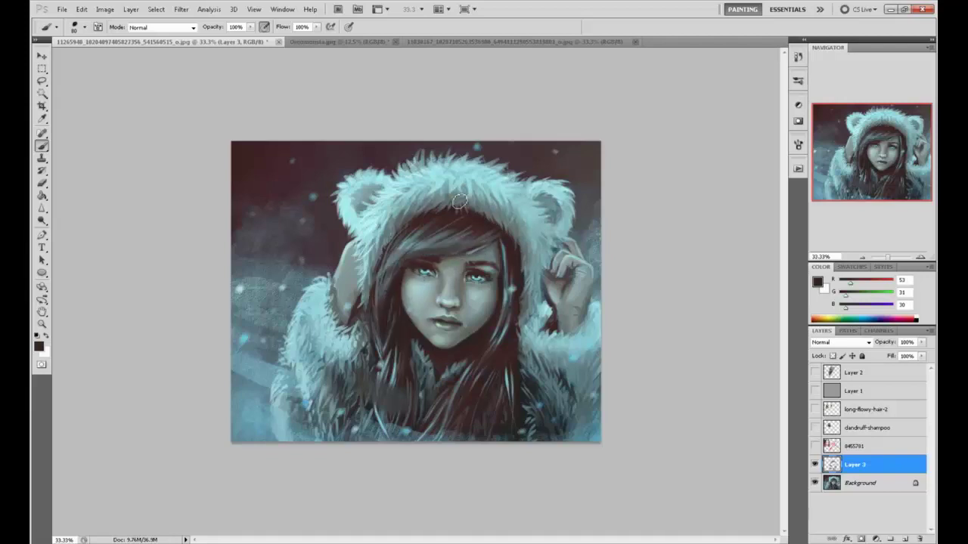
Sample dark reddish brown and paint over the bright strands from the right temple down to the lower hair
alt+click(508, 249)
alt+click(512, 261)
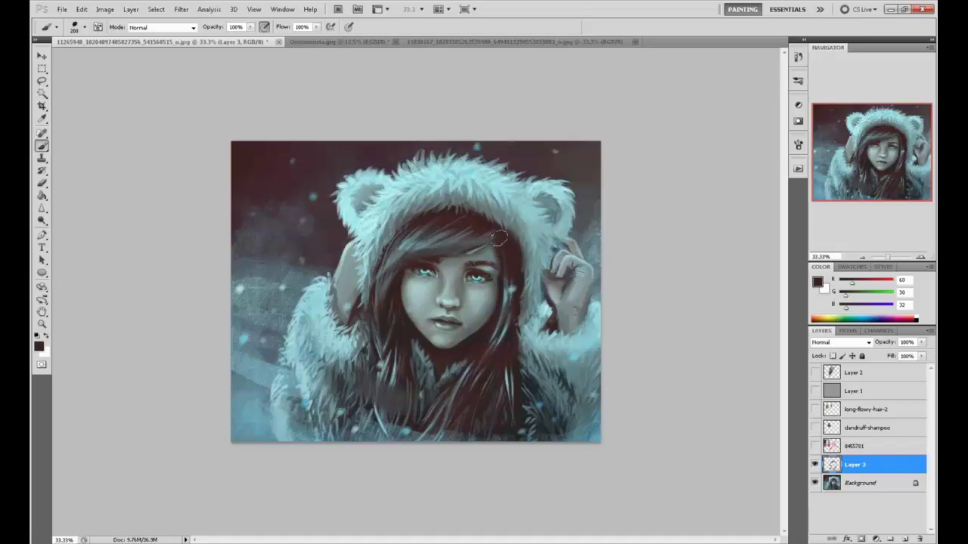
mouse_move(511, 253)
mouse_down()
mouse_move(501, 337)
mouse_move(453, 428)
mouse_up()
mouse_move(511, 342)
mouse_down()
mouse_move(475, 396)
mouse_move(499, 399)
mouse_move(439, 413)
mouse_up()
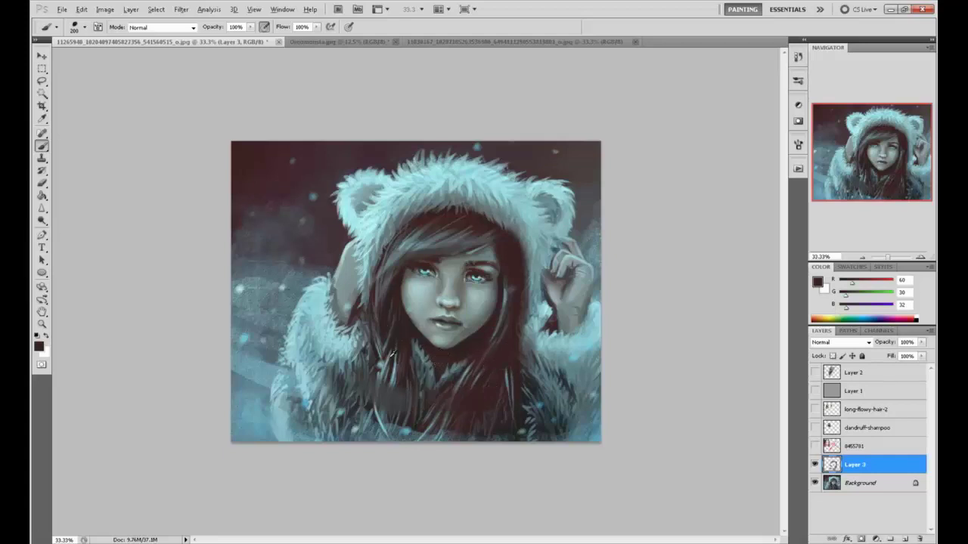
Sample near-black brown and cover the remaining light strands in the hair at the lower left
alt+click(390, 360)
drag(390, 358, 380, 417)
drag(378, 324, 393, 381)
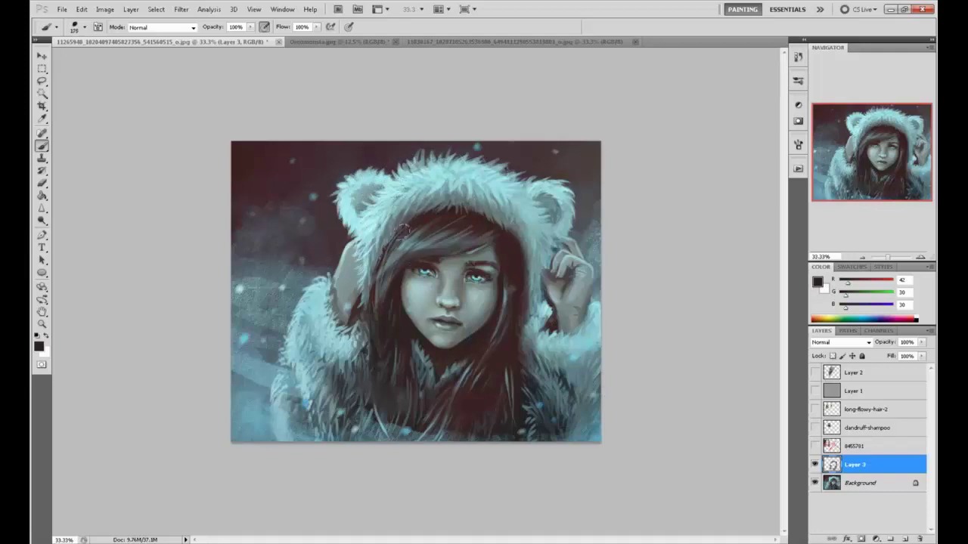
Reduce the brush to 25 px and paint thin strands of sampled dark brown into the fringe
key(bracketleft)
key(bracketleft)
key(bracketleft)
key(bracketleft)
key(bracketleft)
key(bracketleft)
key(bracketleft)
key(bracketleft)
key(bracketleft)
key(bracketleft)
key(bracketleft)
key(bracketleft)
key(bracketleft)
alt+click(483, 219)
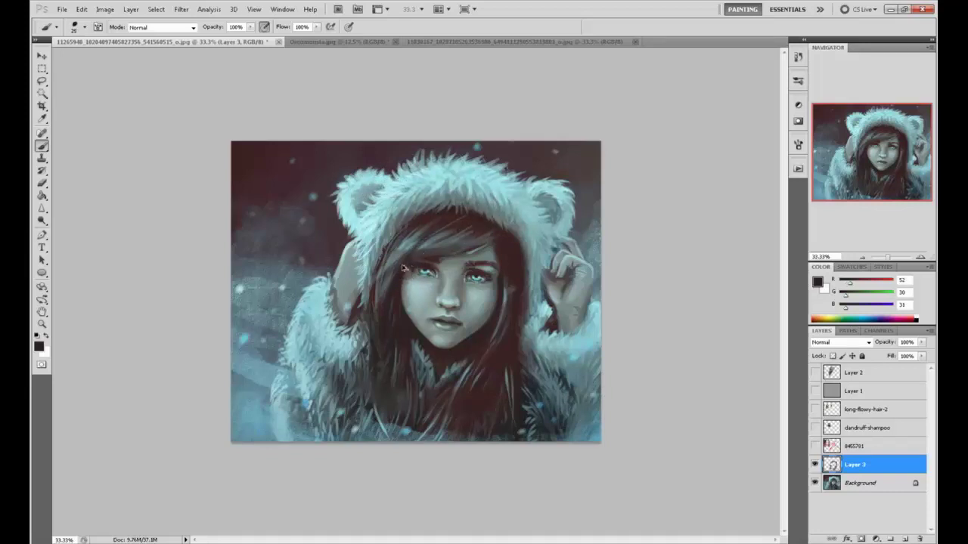
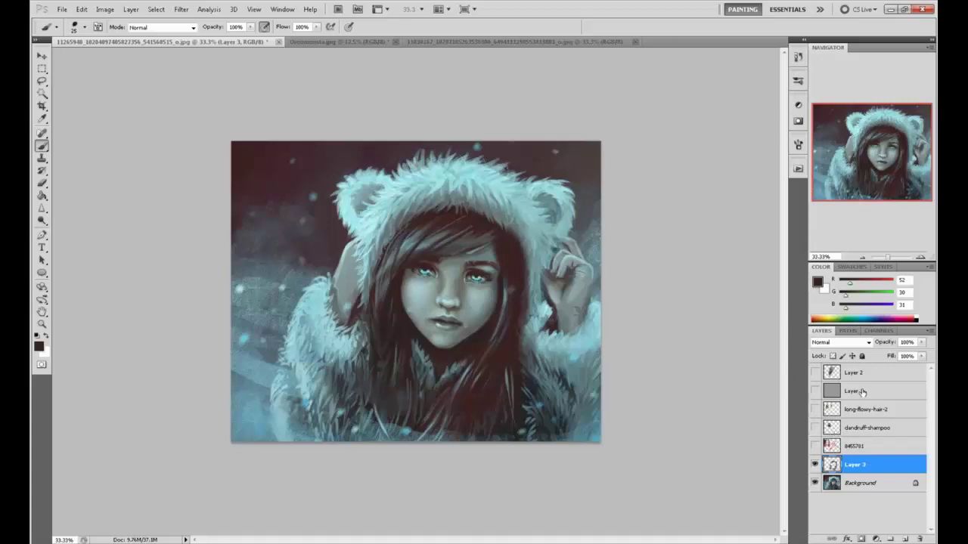
Toggle Layer 3's visibility repeatedly to compare the repainted hair with the original
click(814, 465)
click(814, 465)
click(814, 465)
click(815, 464)
click(815, 465)
click(814, 466)
click(814, 466)
click(815, 466)
click(814, 465)
click(815, 465)
Show Layer 2 and Layer 1 with the grey hair study and make Layer 2 active
click(815, 372)
click(814, 391)
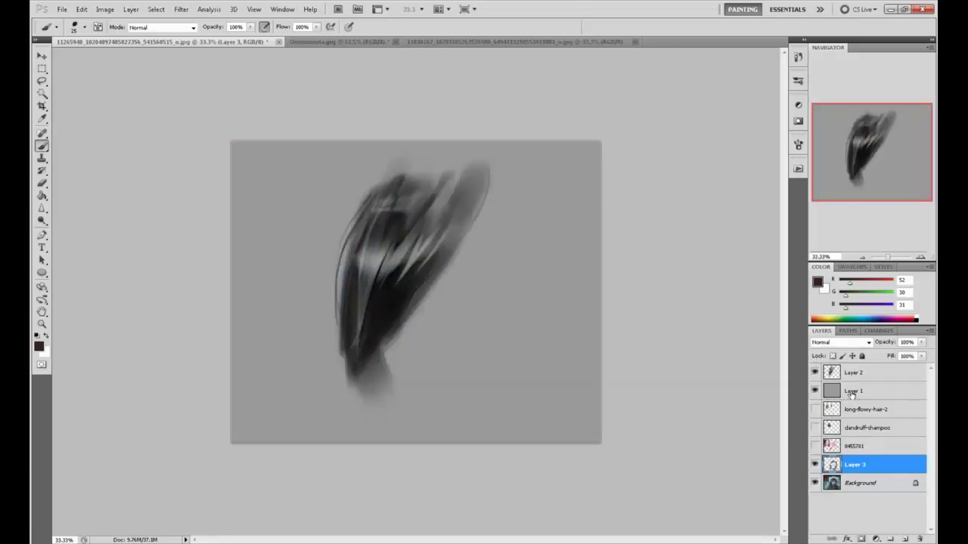
click(853, 391)
click(853, 372)
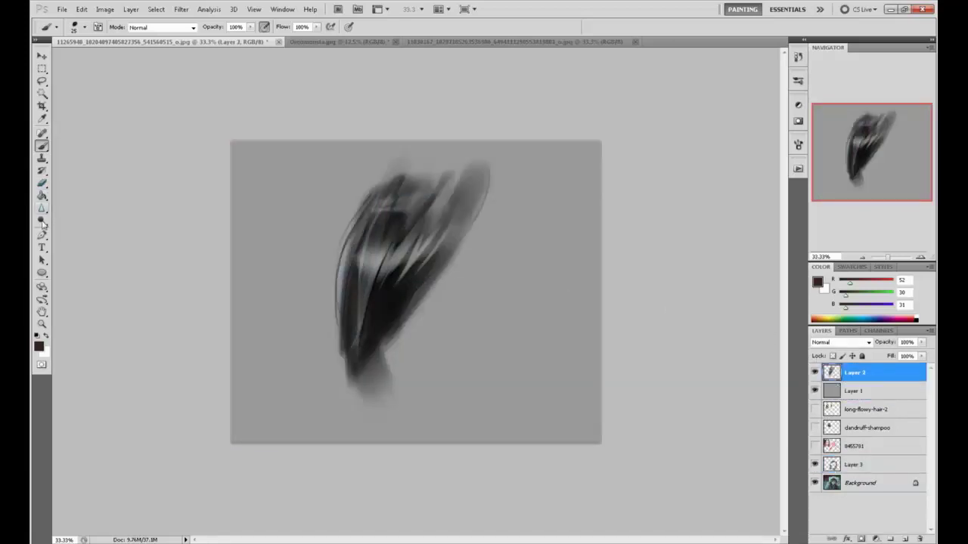
Brighten the study's highlight bands with the Dodge tool at Highlights, 61% exposure
click(42, 220)
click(163, 28)
click(147, 54)
mouse_move(436, 247)
mouse_down()
mouse_move(362, 257)
mouse_move(459, 233)
mouse_up()
mouse_move(406, 182)
mouse_down()
mouse_move(478, 147)
mouse_move(421, 207)
mouse_move(450, 199)
mouse_move(407, 216)
mouse_move(355, 295)
mouse_move(356, 279)
mouse_move(390, 262)
mouse_move(426, 210)
mouse_move(321, 134)
mouse_move(448, 203)
mouse_move(417, 251)
mouse_move(348, 298)
mouse_move(351, 313)
mouse_move(384, 187)
mouse_move(351, 335)
mouse_move(361, 325)
mouse_move(358, 347)
mouse_move(368, 284)
mouse_move(351, 286)
mouse_move(340, 345)
mouse_move(392, 177)
mouse_move(338, 346)
mouse_move(401, 178)
mouse_move(432, 220)
mouse_move(400, 293)
mouse_up()
key(bracketleft)
key(bracketleft)
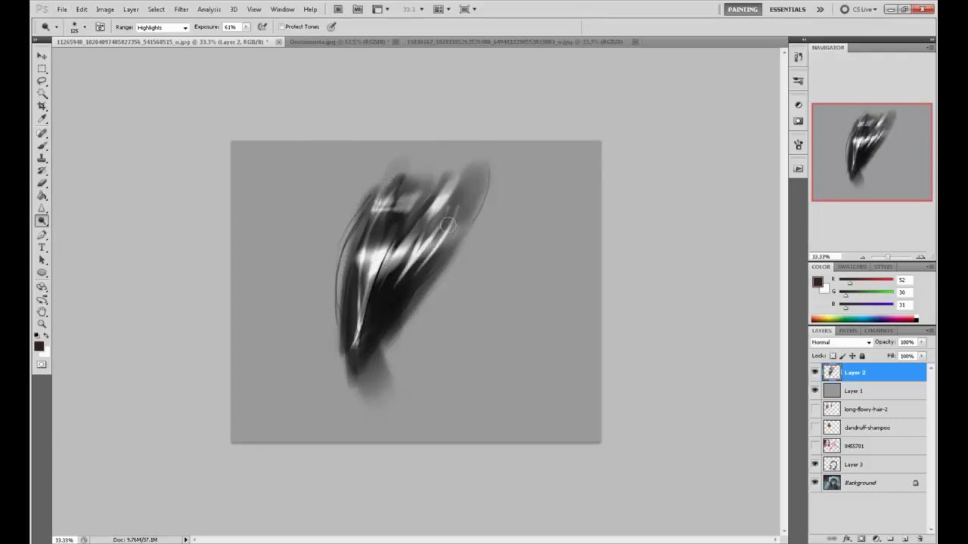
Paint thin dark grey strands through the study's bright highlights with the Brush tool
key(b)
alt+click(407, 230)
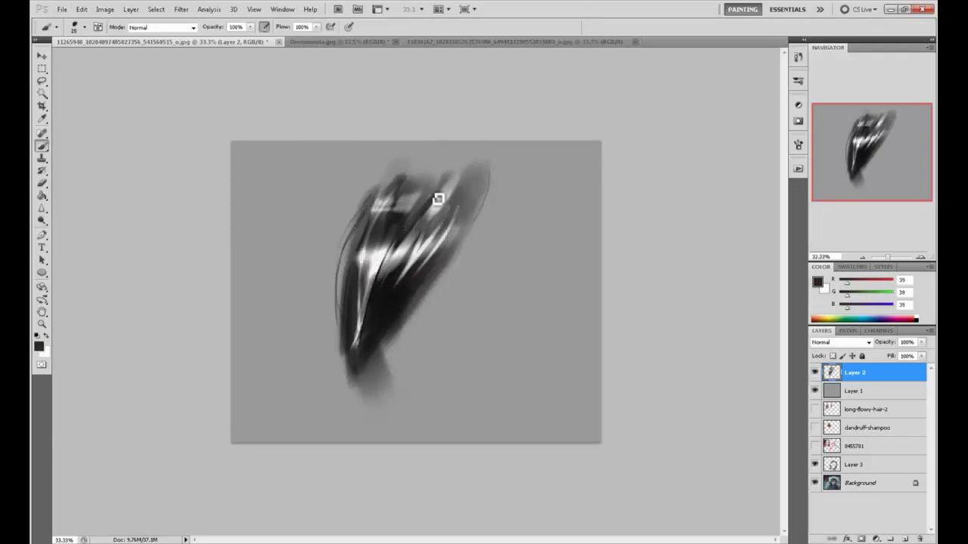
drag(439, 200, 371, 294)
drag(421, 226, 371, 283)
drag(390, 224, 356, 347)
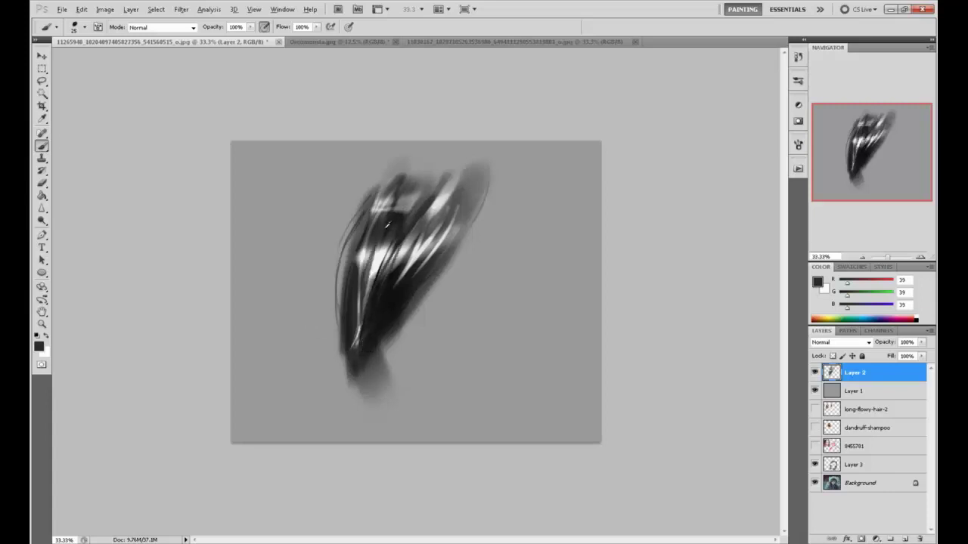
Paint thin near-white strands along the whole hair lock and cut back into them with sampled near-black
alt+click(382, 256)
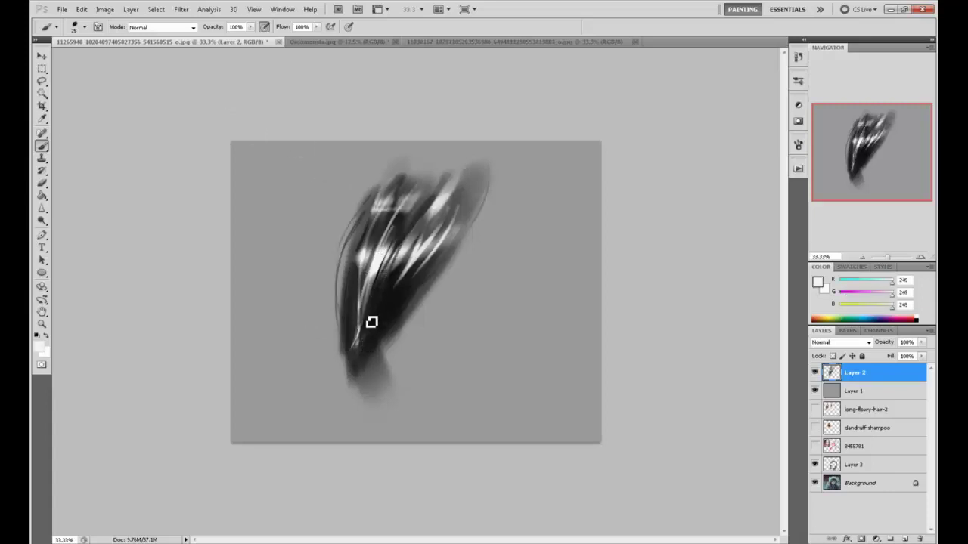
drag(374, 302, 395, 195)
drag(372, 337, 437, 222)
key(ctrl+z)
drag(375, 328, 416, 262)
key(ctrl+z)
mouse_move(382, 322)
mouse_down()
mouse_move(447, 192)
mouse_move(426, 269)
mouse_move(385, 313)
mouse_move(476, 153)
mouse_move(435, 255)
mouse_move(476, 174)
mouse_move(374, 314)
mouse_move(396, 281)
mouse_up()
key(ctrl+z)
drag(355, 342, 369, 262)
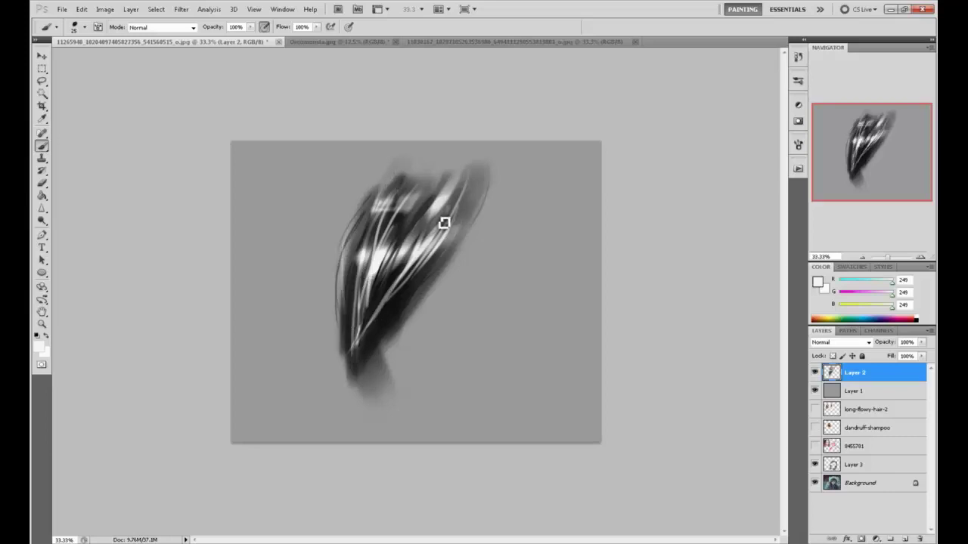
alt+click(410, 254)
alt+click(355, 353)
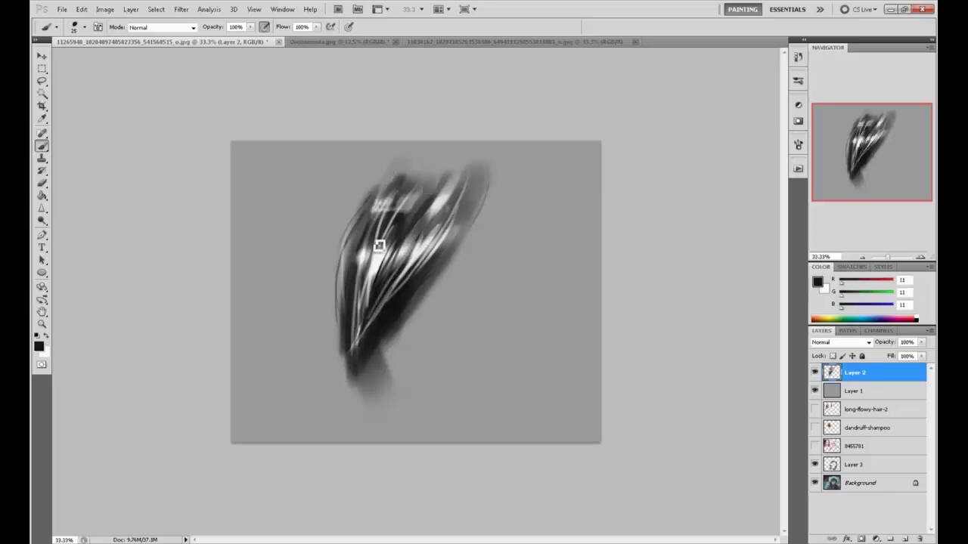
Revert the study through the document history to the first new Dodge Tool state
click(797, 57)
drag(783, 322, 782, 310)
click(730, 252)
click(732, 165)
click(732, 122)
click(733, 89)
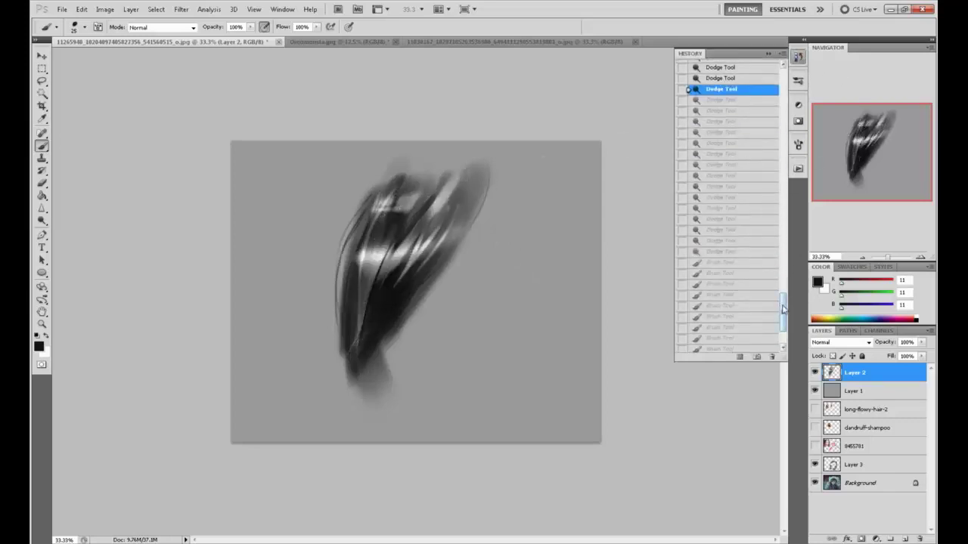
scroll(786, 286, up, 5)
click(743, 189)
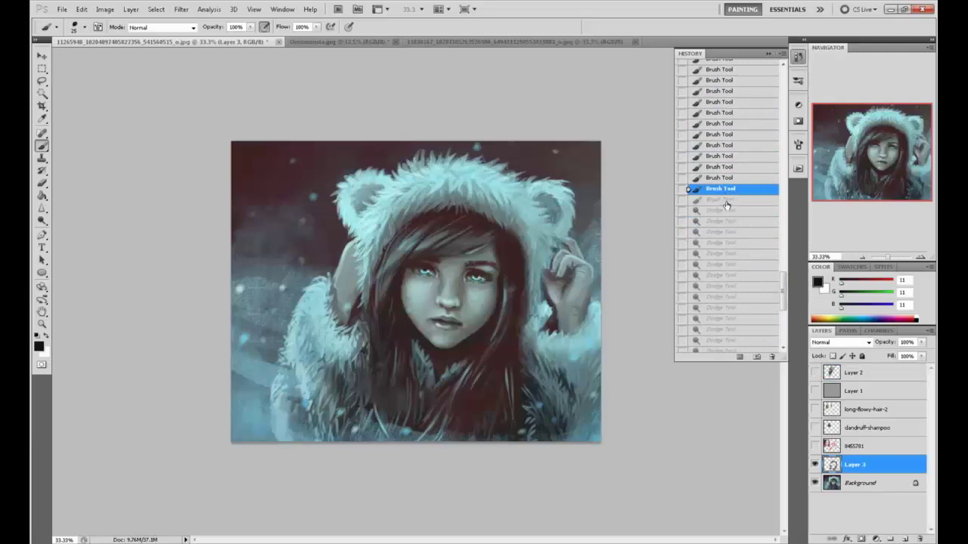
click(727, 201)
click(728, 211)
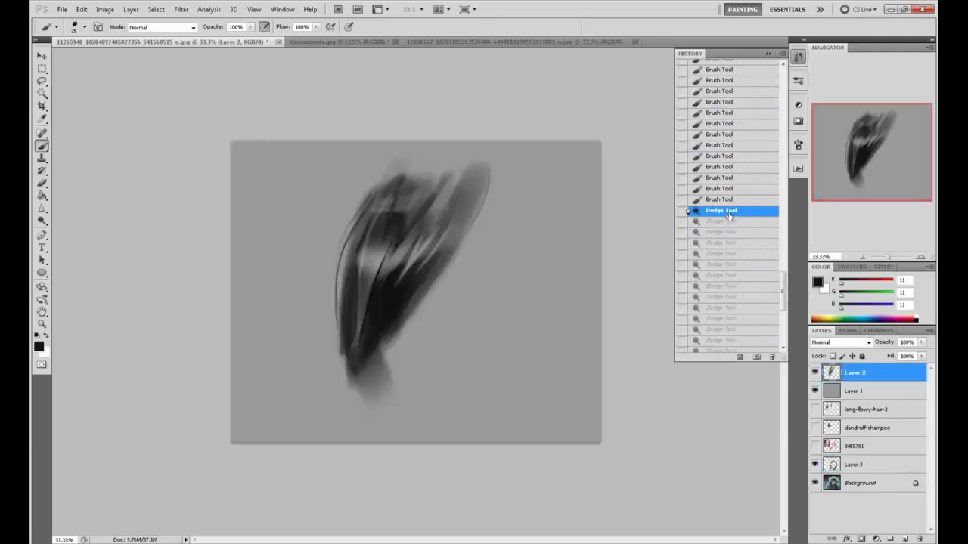
click(768, 55)
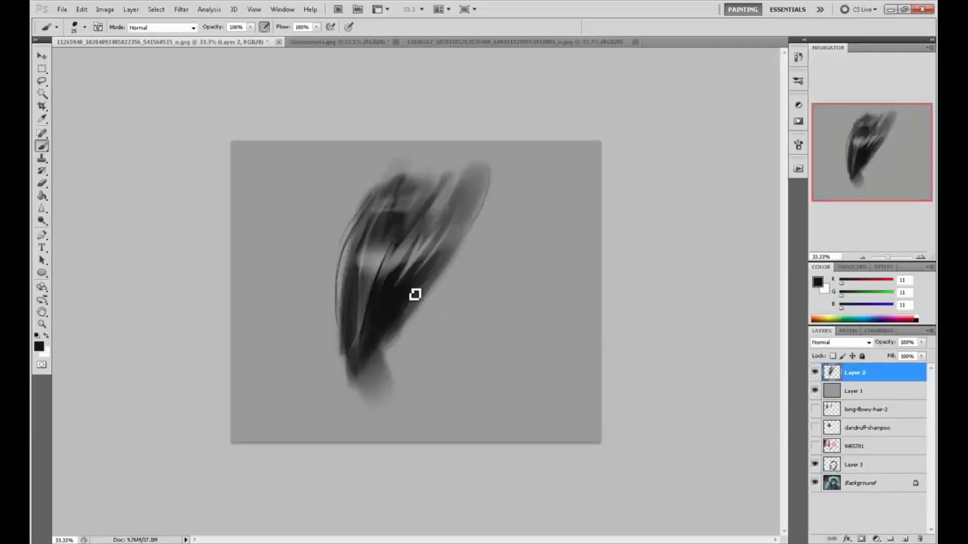
Try a near-black stroke across the middle of the hair lock and undo it
mouse_move(457, 232)
mouse_down()
mouse_move(357, 255)
mouse_move(345, 272)
mouse_up()
key(ctrl+alt+z)
key(ctrl+alt+z)
Hide Layer 1 and Layer 2, make Layer 3 active and toggle its visibility to compare the portrait's hair versions
drag(814, 394, 815, 372)
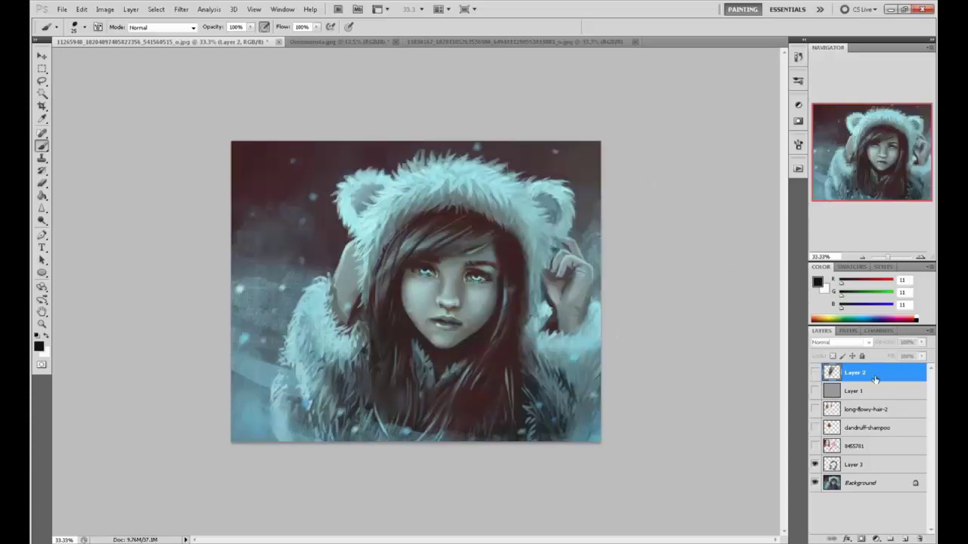
click(815, 465)
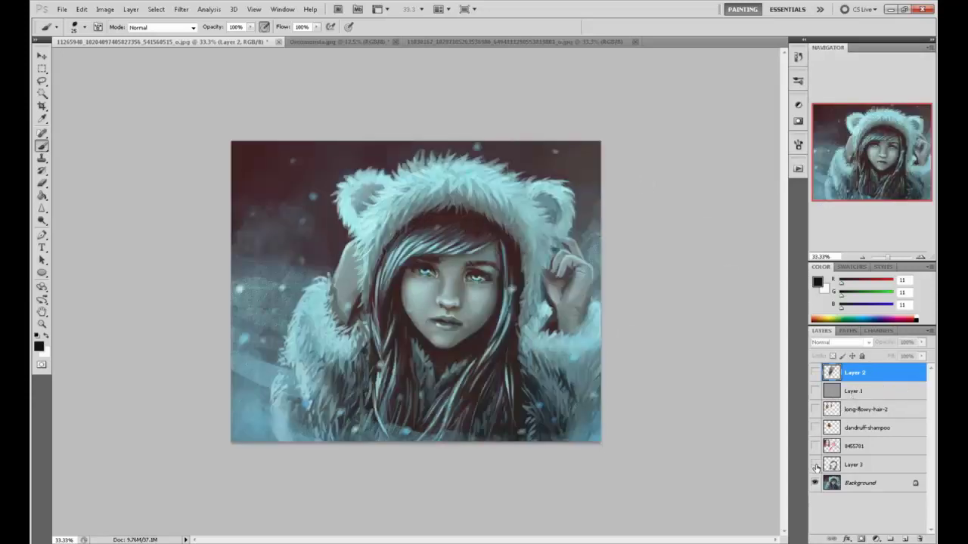
click(815, 465)
click(815, 465)
click(824, 464)
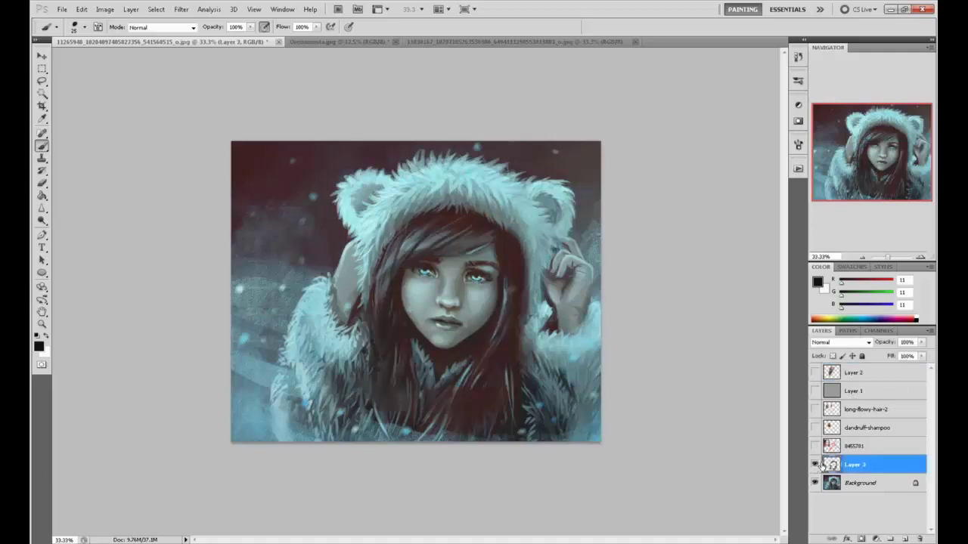
click(814, 465)
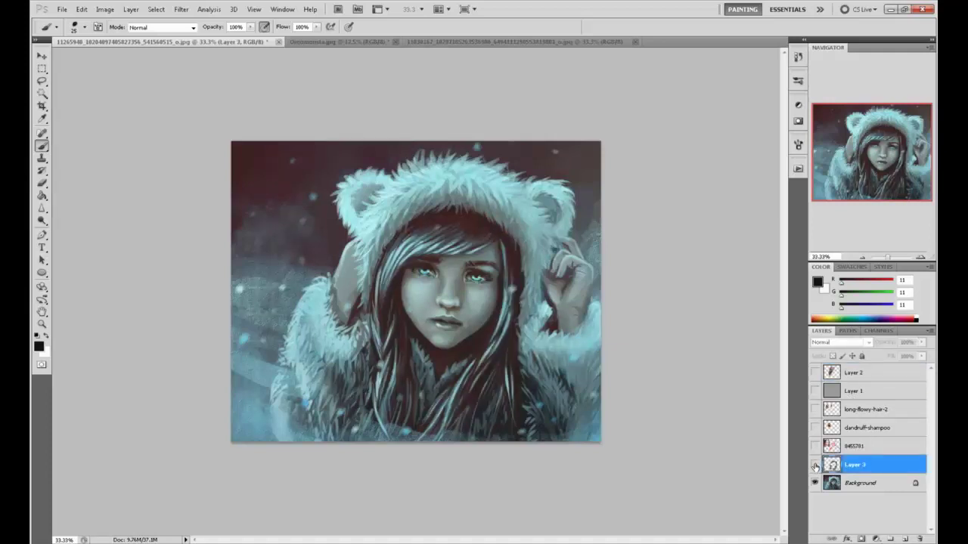
Sample the original fringe highlight in the foreground Color Picker to examine its brightness and saturation, and cancel
click(818, 282)
click(432, 246)
click(435, 245)
click(433, 245)
click(431, 248)
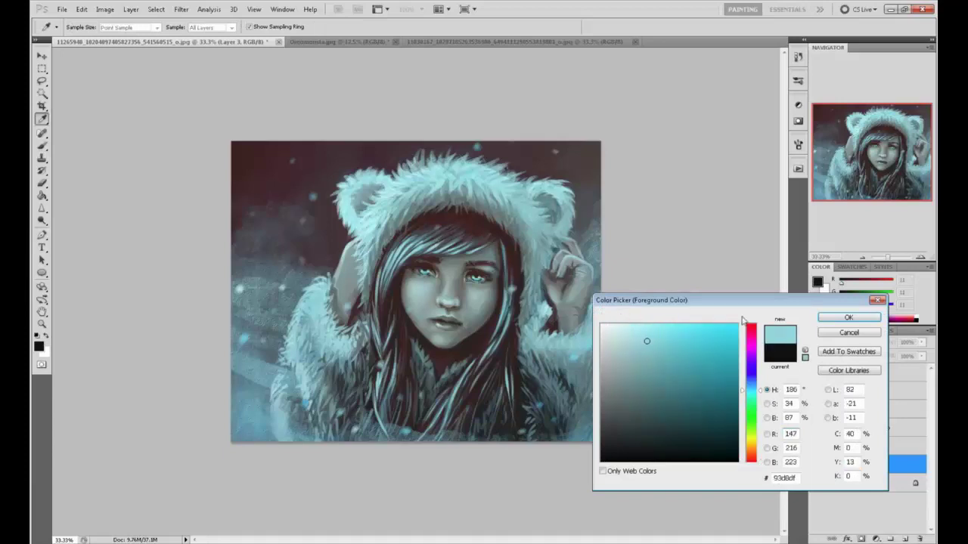
click(848, 333)
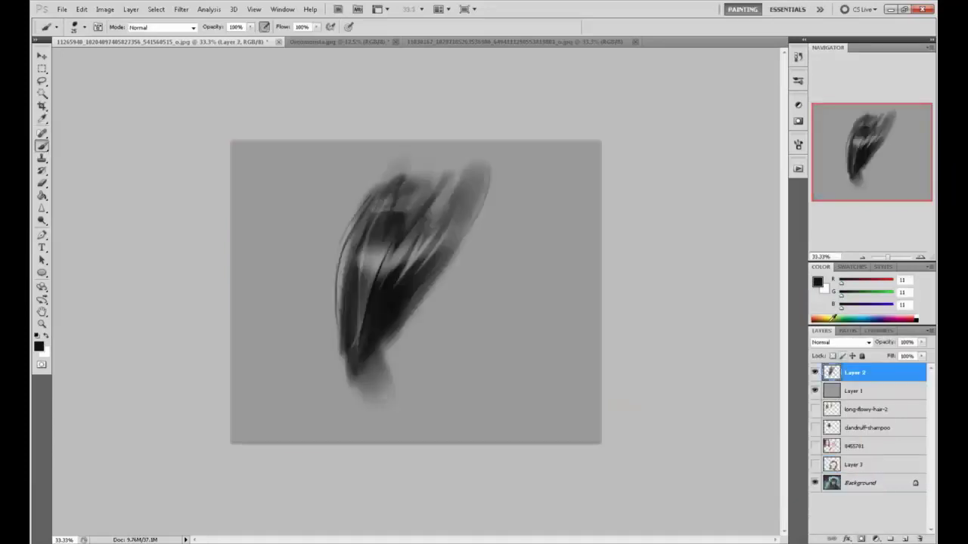
Sample the grey study's highlight in the foreground Color Picker, compare it with a brighter, more saturated red, and cancel
click(818, 282)
click(381, 257)
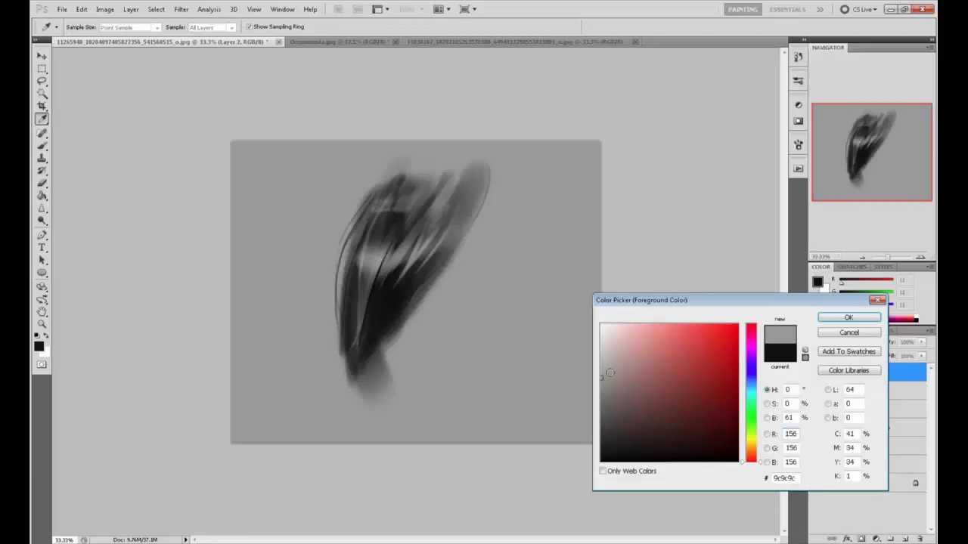
drag(632, 354, 666, 342)
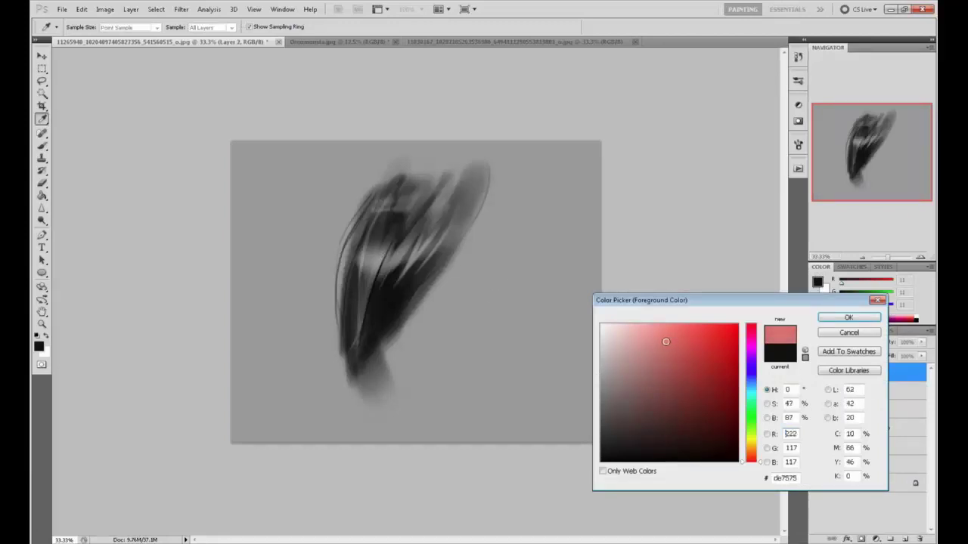
click(845, 334)
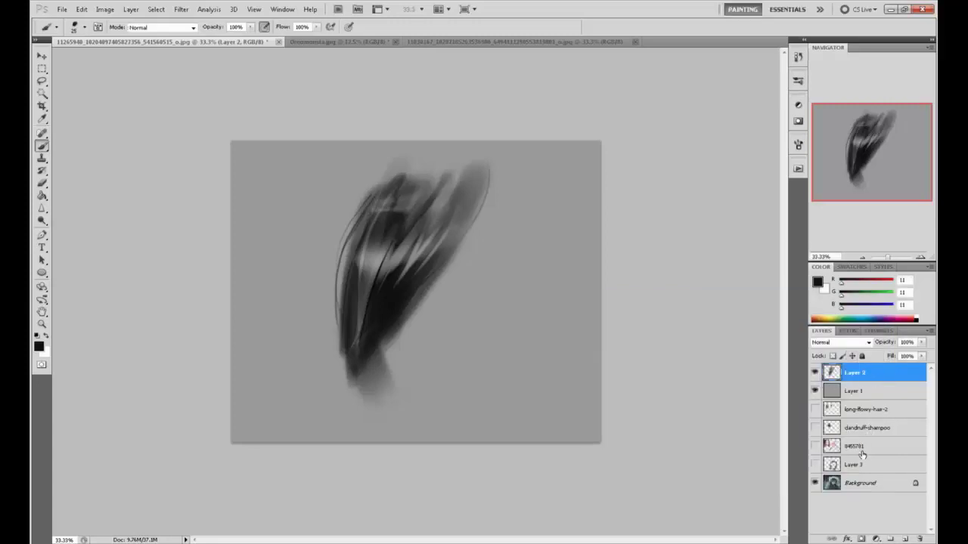
Make Layer 3 the only selected layer and hide Layer 3, Layer 1 and Layer 2
shift+click(864, 465)
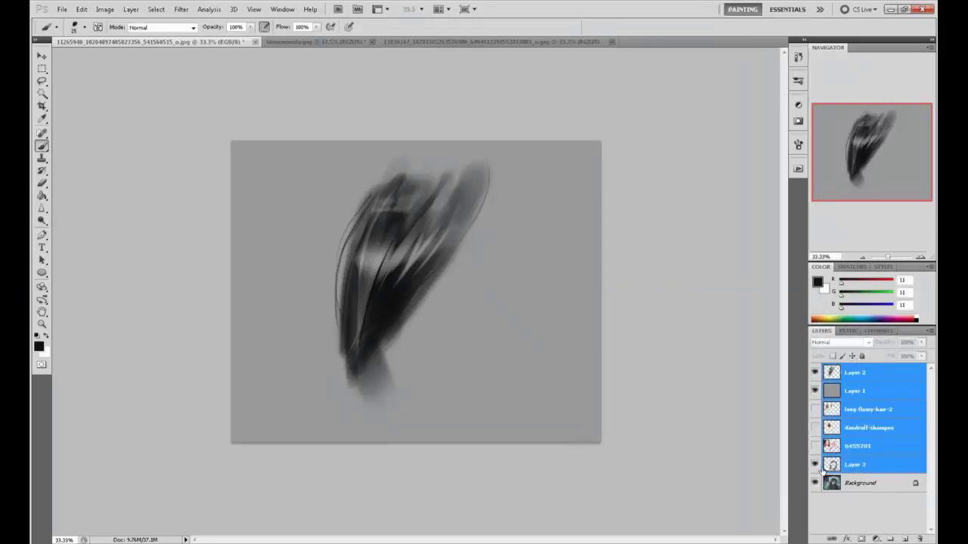
click(830, 465)
click(815, 465)
click(814, 391)
click(814, 373)
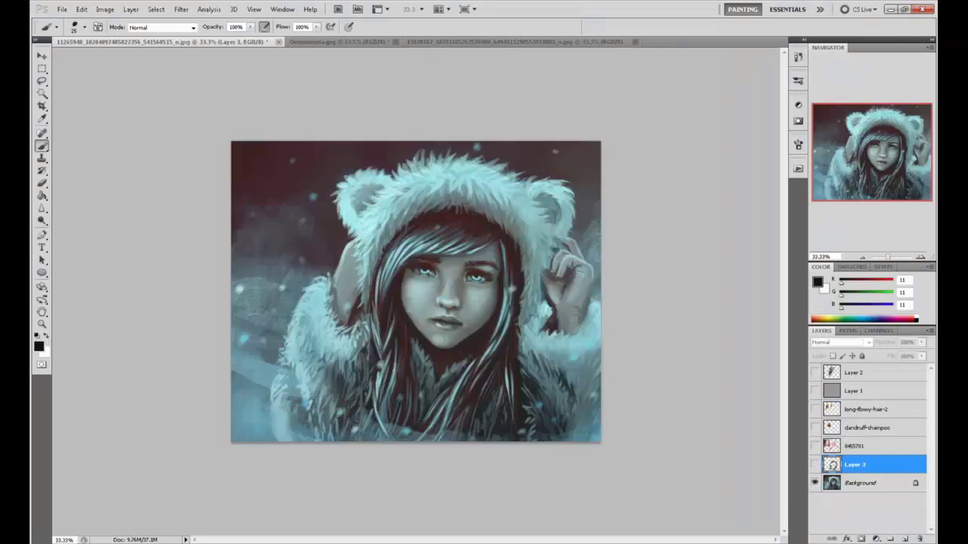
Switch to the Chrome browser, search Google Images for "blue hair winter" and preview the first two results
key(alt+Tab)
drag(807, 107, 809, 79)
drag(545, 83, 149, 149)
text(blue hair winter)
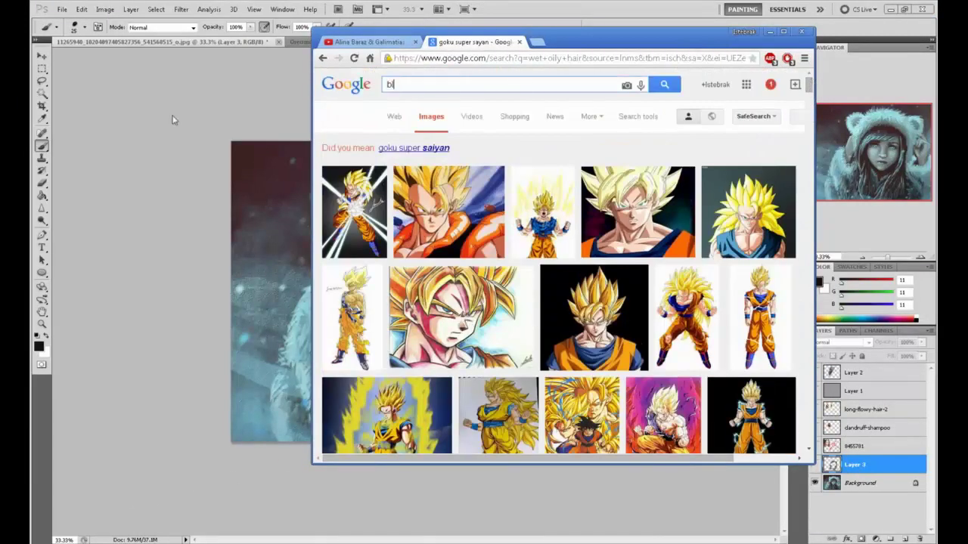
key(Return)
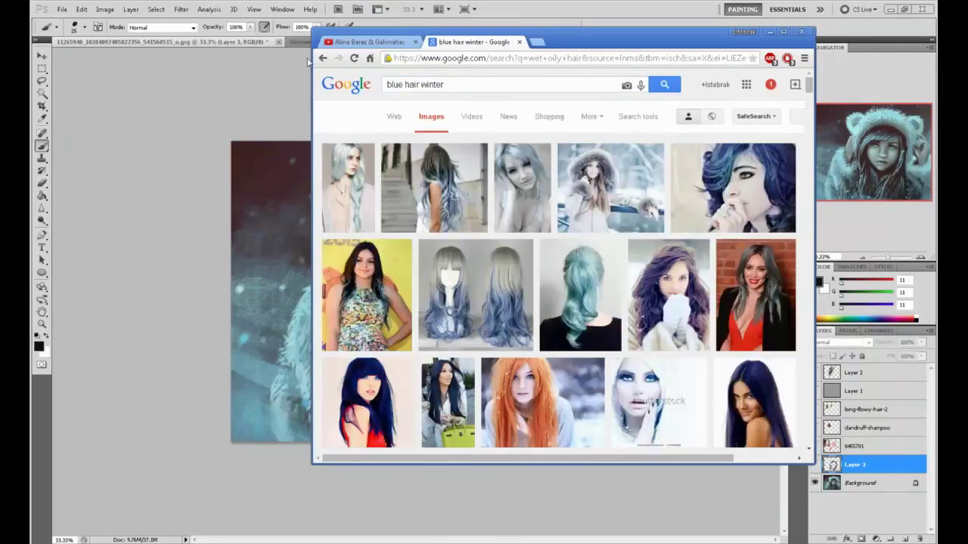
click(351, 174)
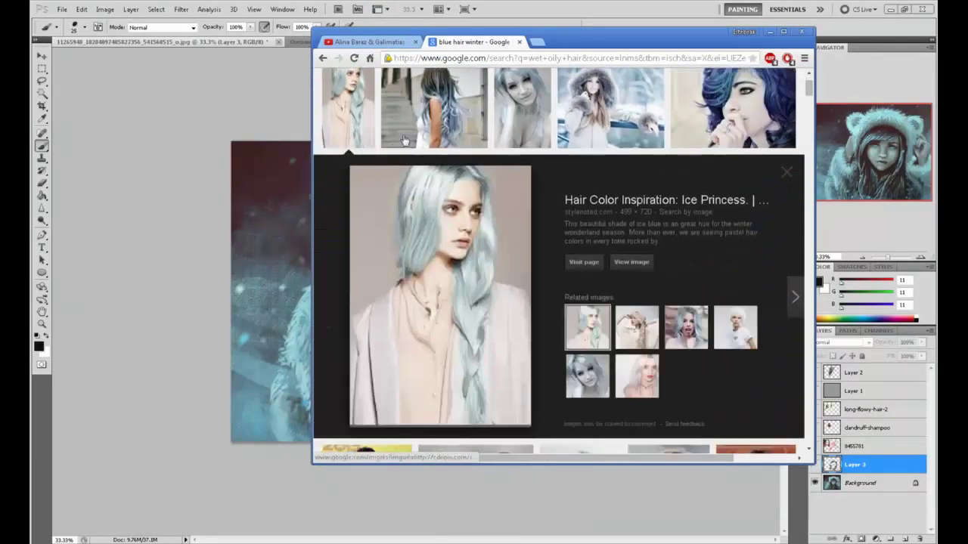
click(440, 111)
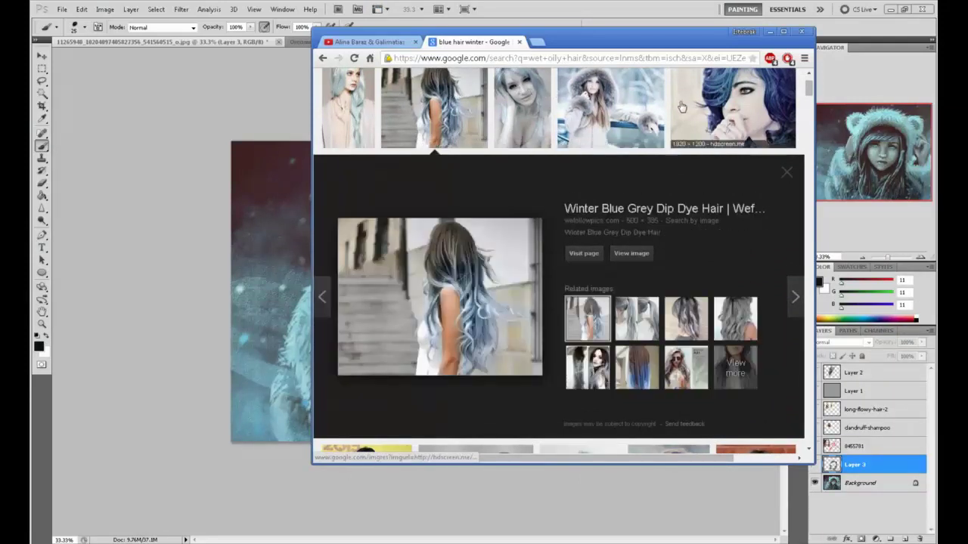
Preview the fur-hooded winter portrait and the ice blue hair result, close the image search tab and return to Photoshop
click(628, 113)
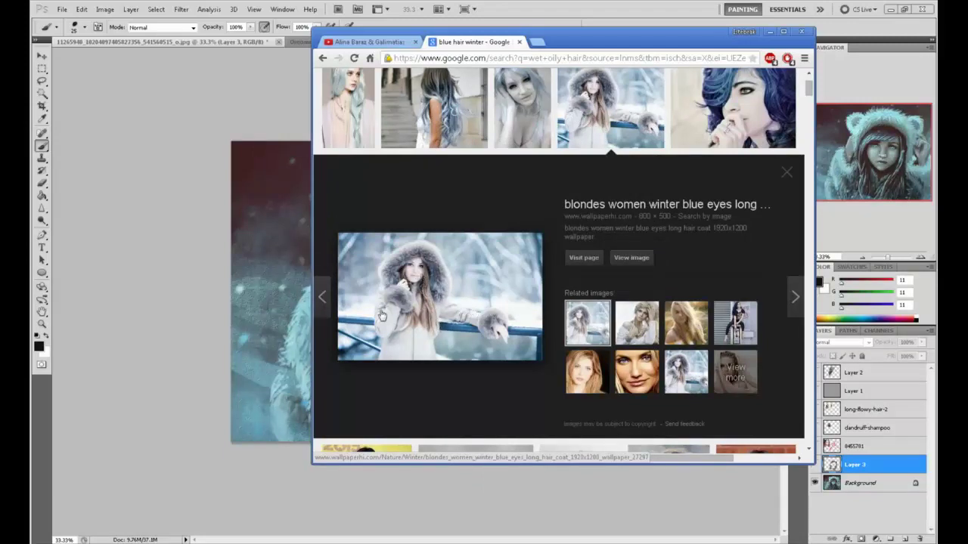
click(521, 132)
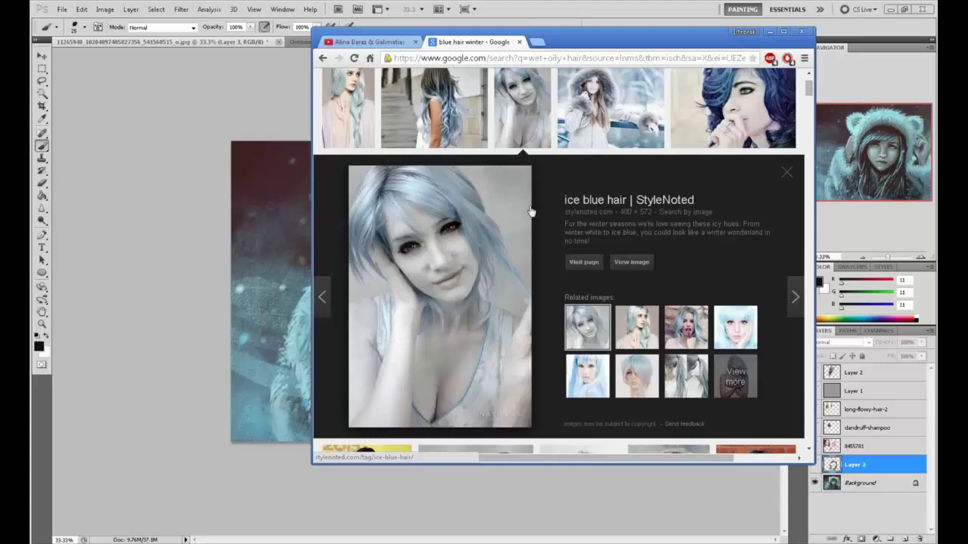
scroll(530, 212, down, 3)
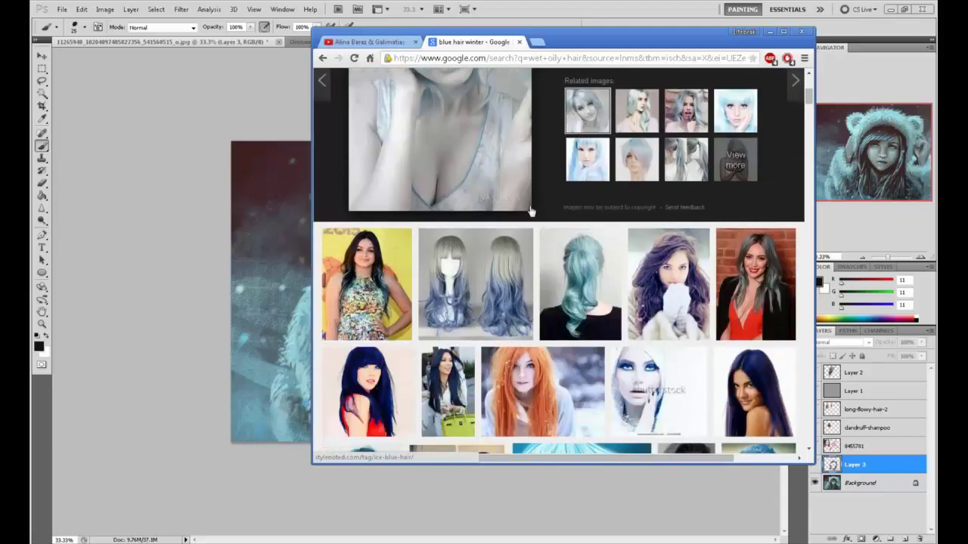
scroll(530, 212, down, 1)
click(519, 41)
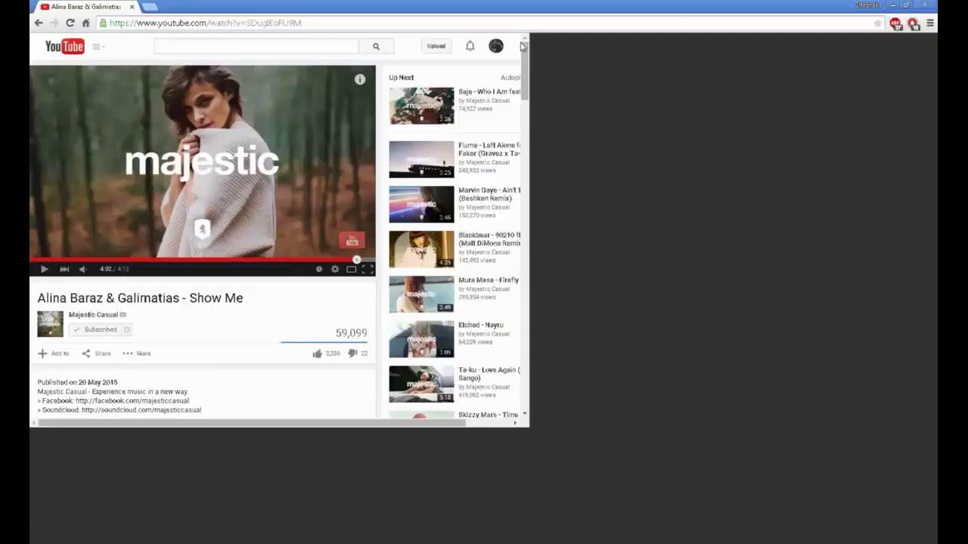
drag(685, 7, 722, 55)
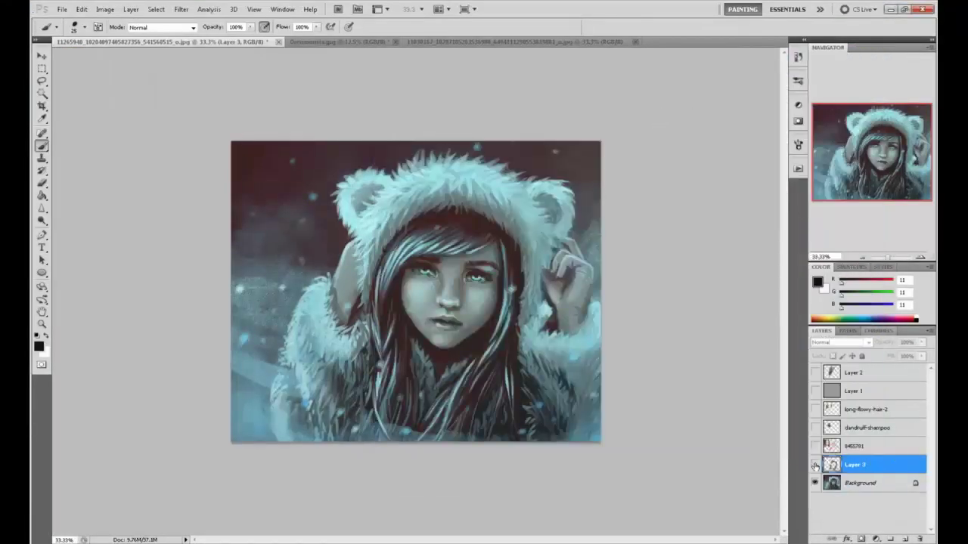
Show Layer 3 and flatten the fur-hood portrait into a single Background layer, discarding the hidden layers
click(815, 465)
right_click(893, 464)
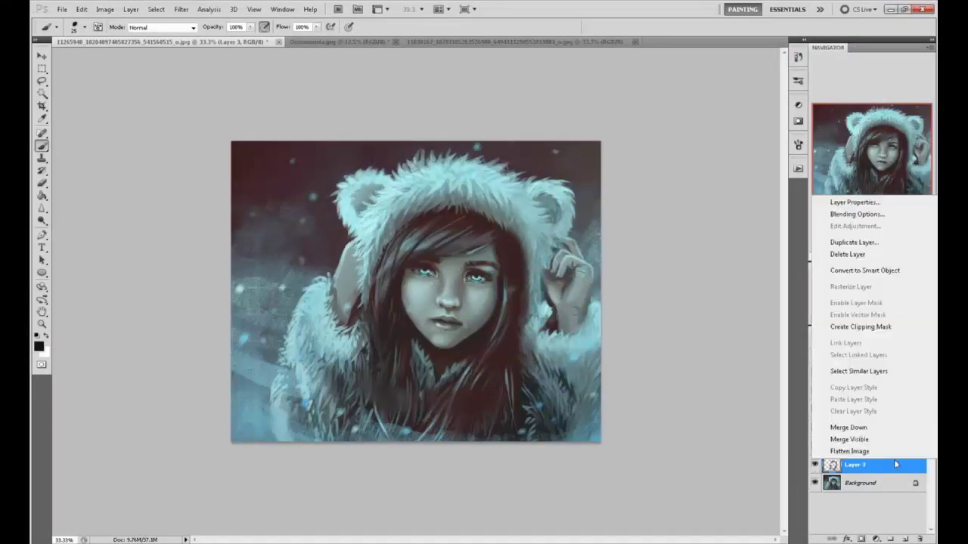
click(870, 451)
click(449, 209)
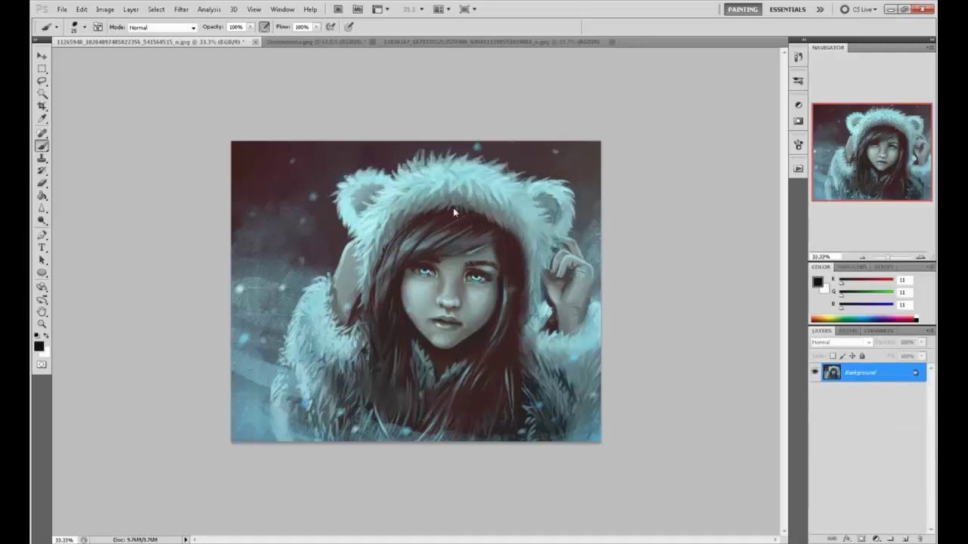
Save the flattened portrait as a progressive JPEG at high quality and close the document
key(ctrl+s)
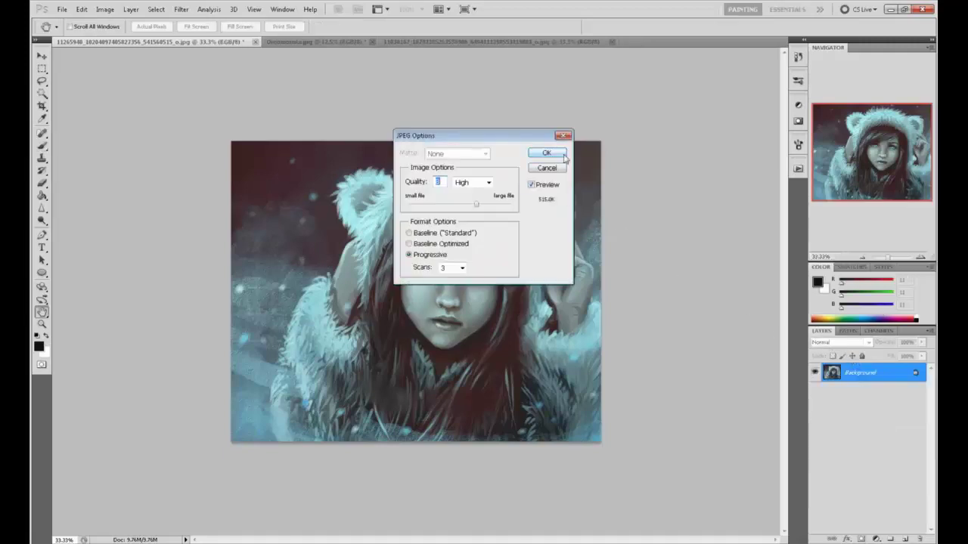
click(547, 155)
click(252, 42)
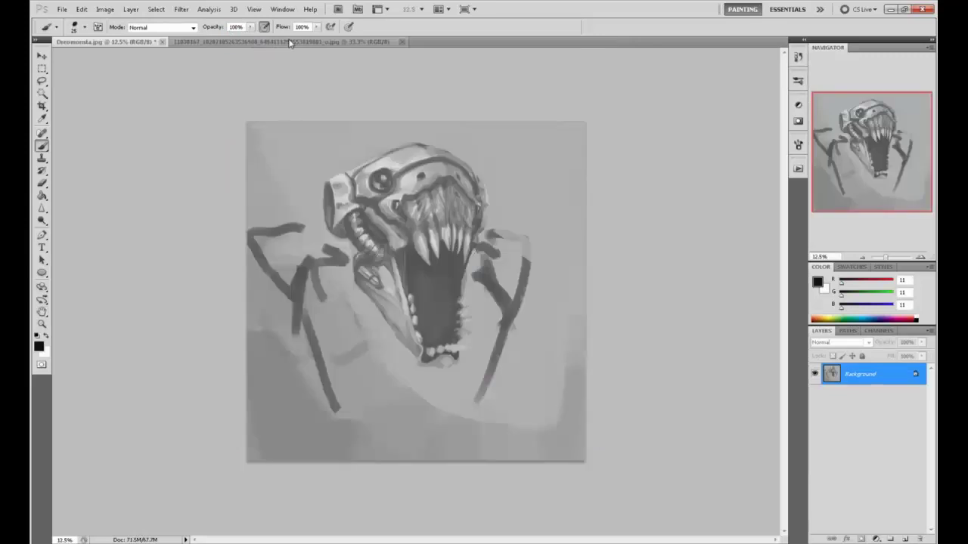
Switch to the purple elf painting and open it in the Liquify filter
click(292, 43)
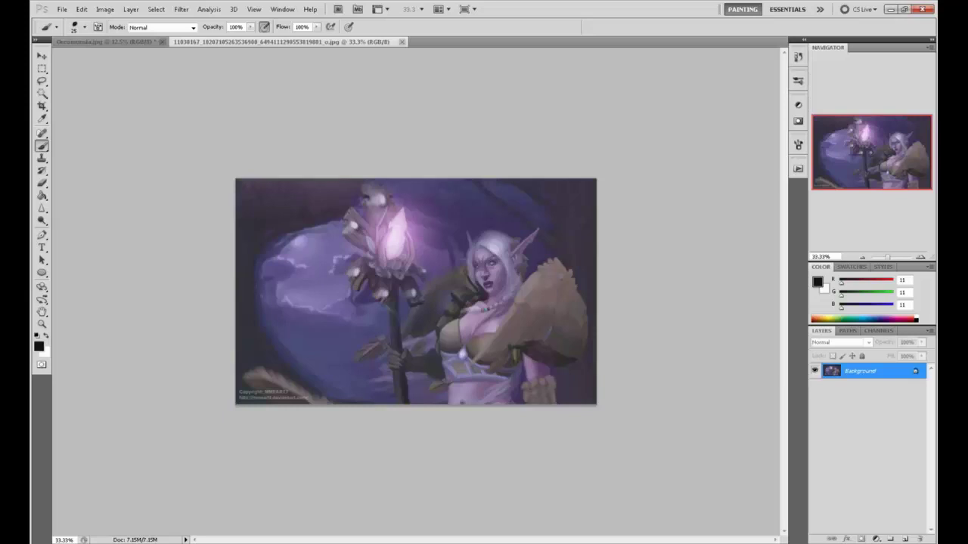
click(182, 9)
click(212, 74)
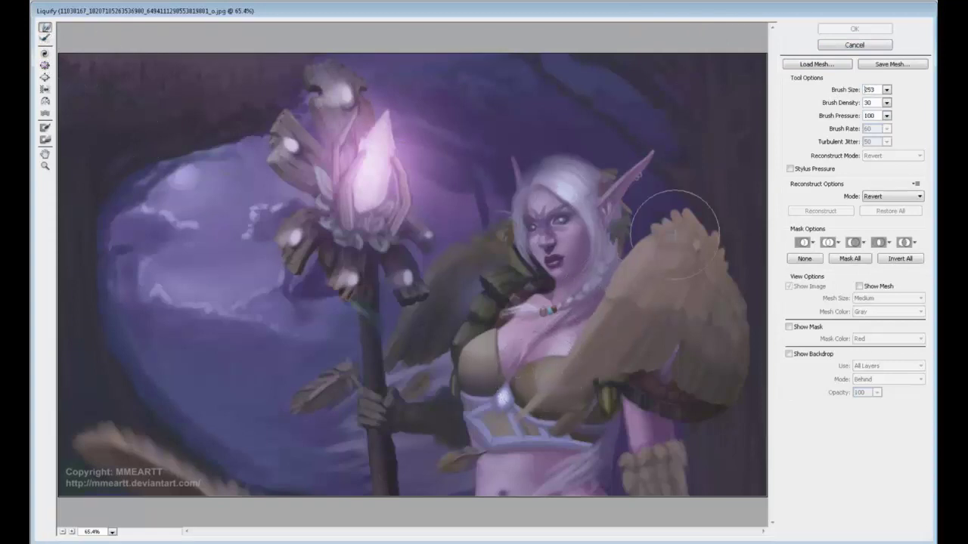
Set the Liquify brush size to 836 and push the elf's torso slightly with Forward Warp
drag(886, 89, 863, 104)
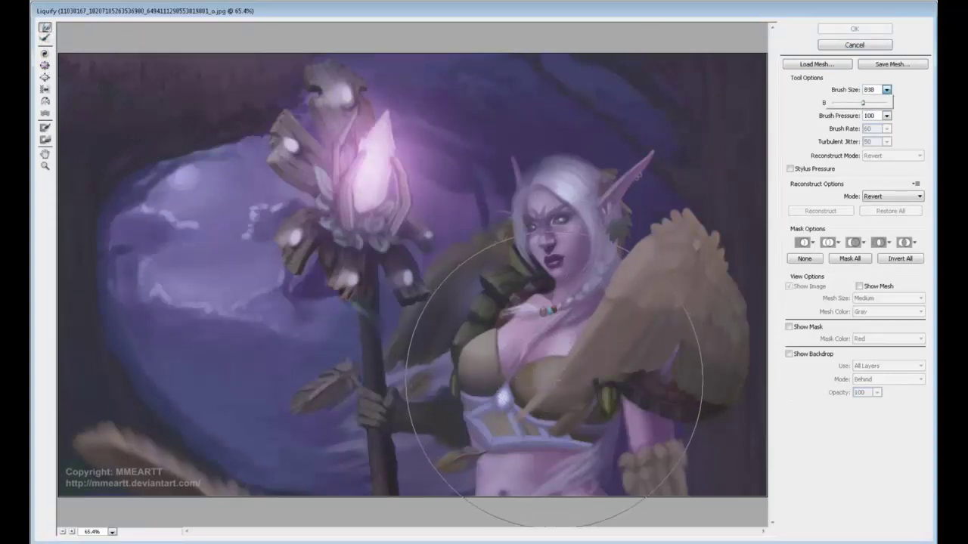
click(554, 380)
drag(554, 380, 546, 378)
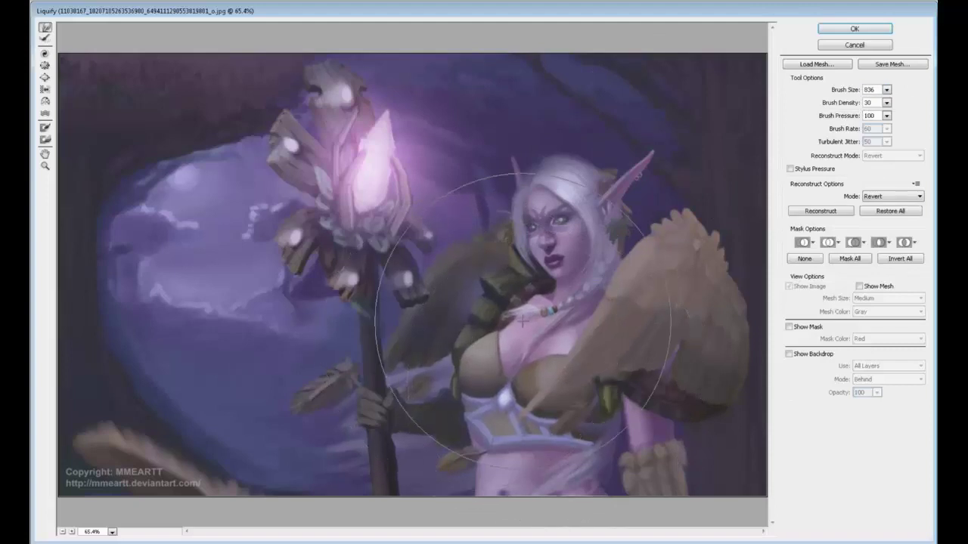
Set the brush size to 361 and push the elf's torso contour inward to narrow the waist and adjust the chest
key(bracketleft)
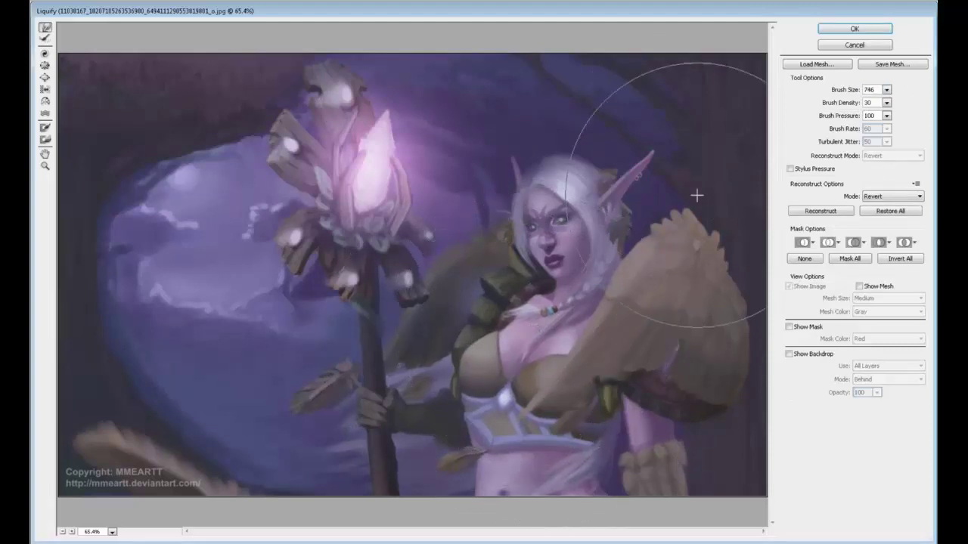
drag(886, 89, 893, 90)
drag(476, 324, 481, 324)
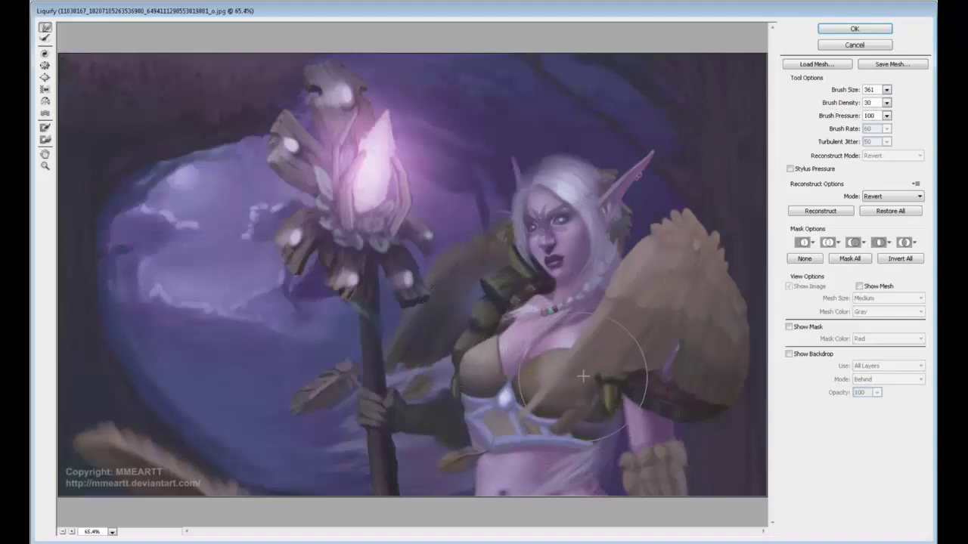
mouse_move(463, 401)
mouse_down()
mouse_move(455, 356)
mouse_move(459, 489)
mouse_move(471, 500)
mouse_move(468, 474)
mouse_move(467, 491)
mouse_move(534, 353)
mouse_move(573, 308)
mouse_move(552, 441)
mouse_move(491, 464)
mouse_move(492, 485)
mouse_move(590, 502)
mouse_move(580, 384)
mouse_move(565, 353)
mouse_move(569, 363)
mouse_move(573, 356)
mouse_move(579, 384)
mouse_move(561, 375)
mouse_move(567, 335)
mouse_move(535, 390)
mouse_move(571, 349)
mouse_move(555, 408)
mouse_move(568, 373)
mouse_up()
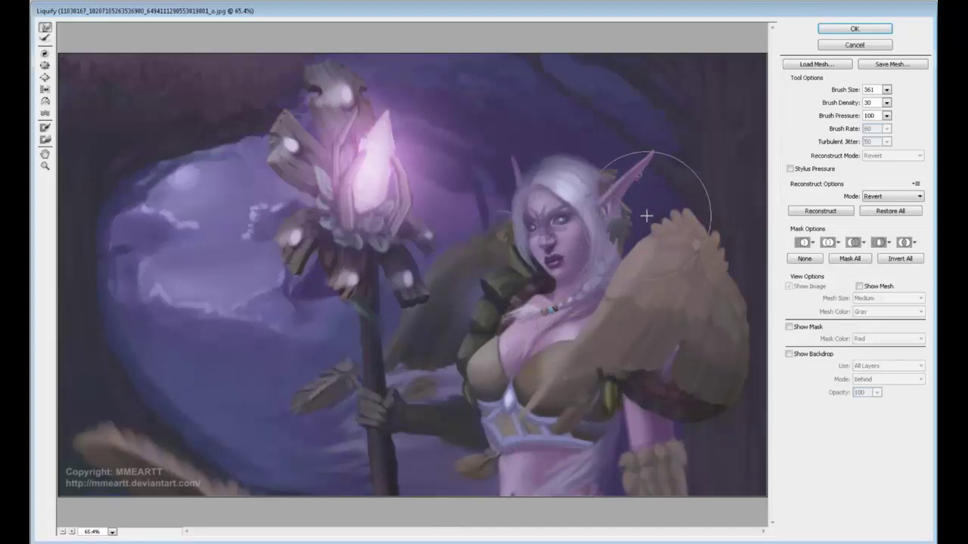
mouse_move(526, 242)
mouse_down()
mouse_move(528, 294)
mouse_move(504, 285)
mouse_move(502, 316)
mouse_move(520, 364)
mouse_move(564, 366)
mouse_up()
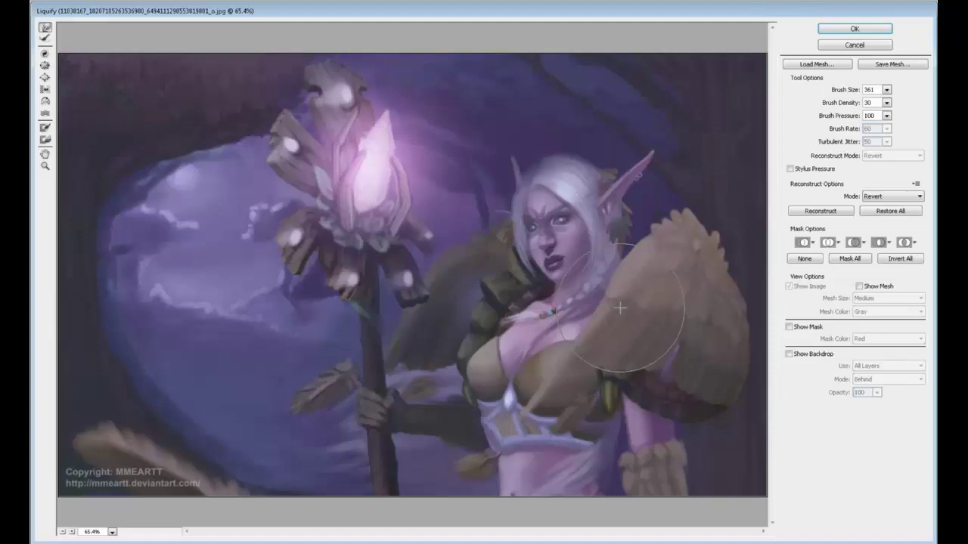
Use Bloat on the elf's chest and reshape the chest and neck area with Forward Warp
key(b)
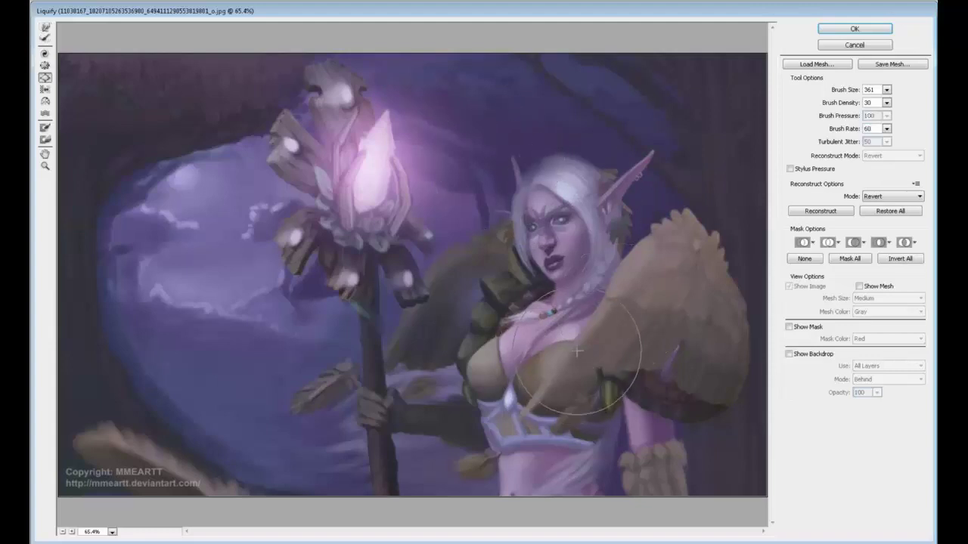
click(497, 337)
click(44, 28)
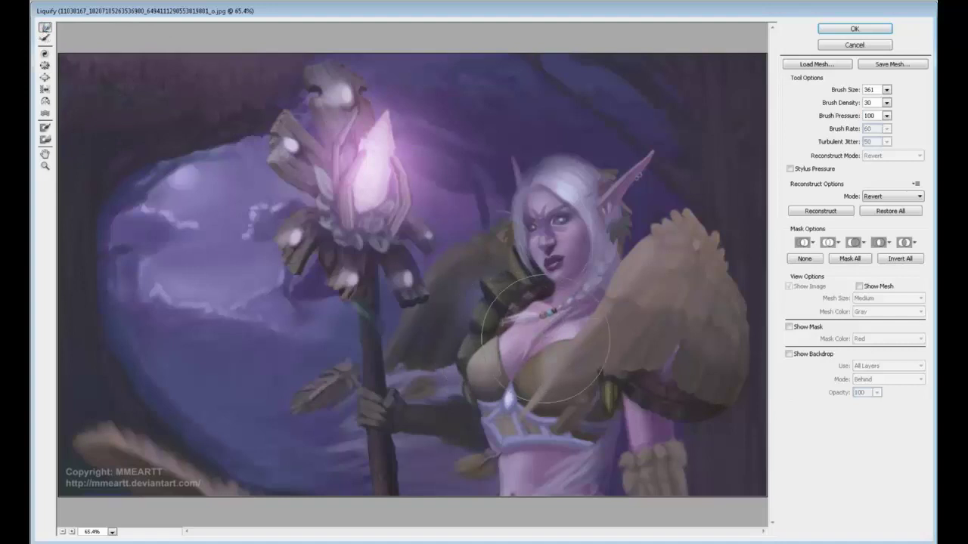
mouse_move(496, 337)
mouse_down()
mouse_move(535, 339)
mouse_move(528, 313)
mouse_move(494, 338)
mouse_move(507, 345)
mouse_move(510, 328)
mouse_move(522, 365)
mouse_move(480, 411)
mouse_move(472, 406)
mouse_move(551, 285)
mouse_move(530, 282)
mouse_move(575, 265)
mouse_move(560, 282)
mouse_move(534, 284)
mouse_move(528, 273)
mouse_move(550, 248)
mouse_move(580, 272)
mouse_move(554, 261)
mouse_up()
click(44, 65)
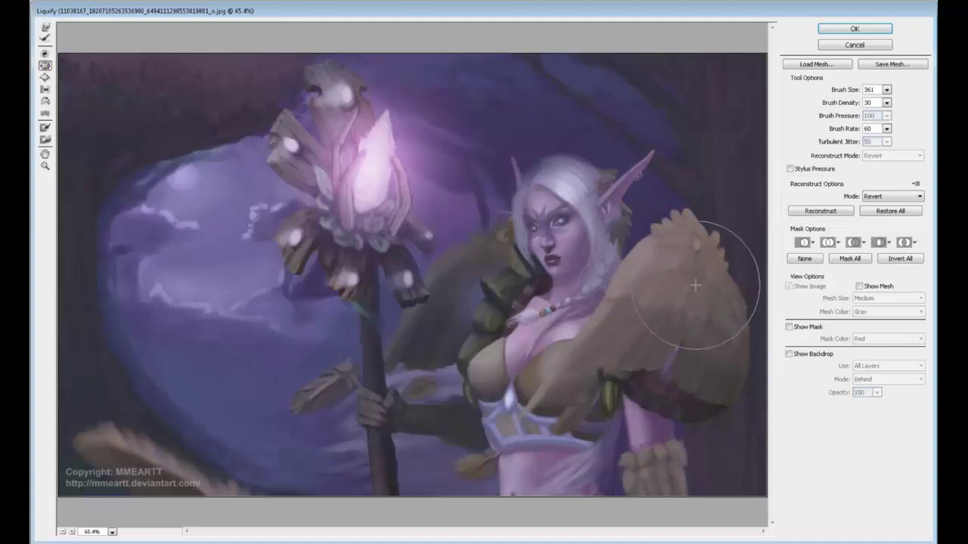
key(ctrl+z)
click(45, 27)
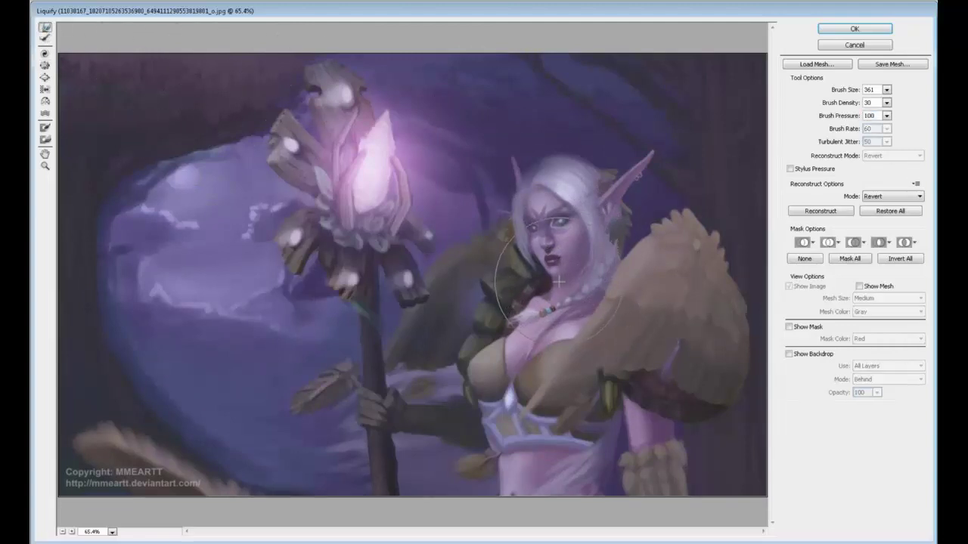
Reshape the elf's head, jaw and chin with Forward Warp, reducing the brush size to 151 and to 64
mouse_move(557, 283)
mouse_down()
mouse_move(514, 208)
mouse_move(520, 215)
mouse_move(541, 200)
mouse_move(548, 215)
mouse_move(529, 218)
mouse_up()
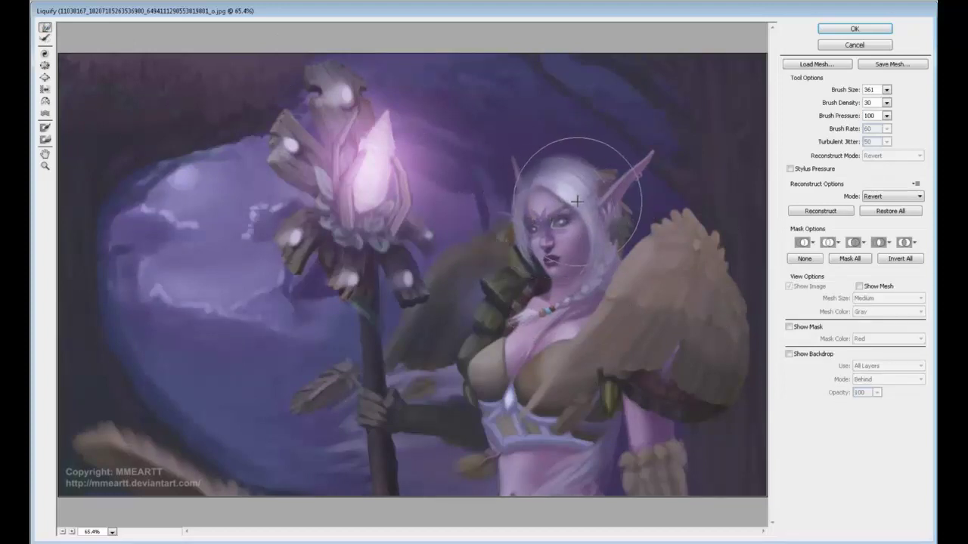
mouse_move(576, 201)
mouse_down()
mouse_move(519, 218)
mouse_move(566, 234)
mouse_move(556, 231)
mouse_move(566, 223)
mouse_move(542, 223)
mouse_move(568, 223)
mouse_move(524, 228)
mouse_move(541, 218)
mouse_move(519, 231)
mouse_move(554, 202)
mouse_move(534, 240)
mouse_move(523, 240)
mouse_move(559, 203)
mouse_move(520, 241)
mouse_move(573, 209)
mouse_move(525, 227)
mouse_move(550, 276)
mouse_up()
click(886, 91)
click(578, 246)
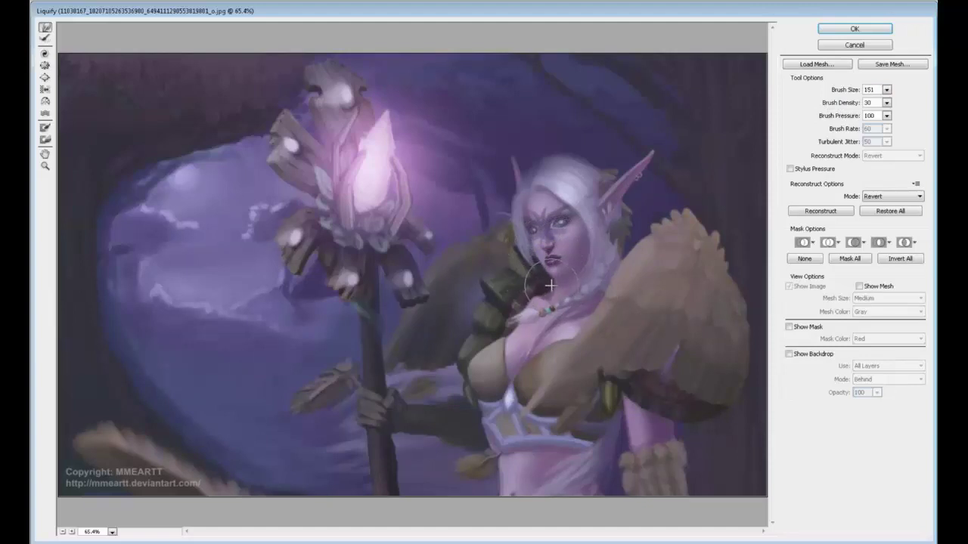
click(887, 91)
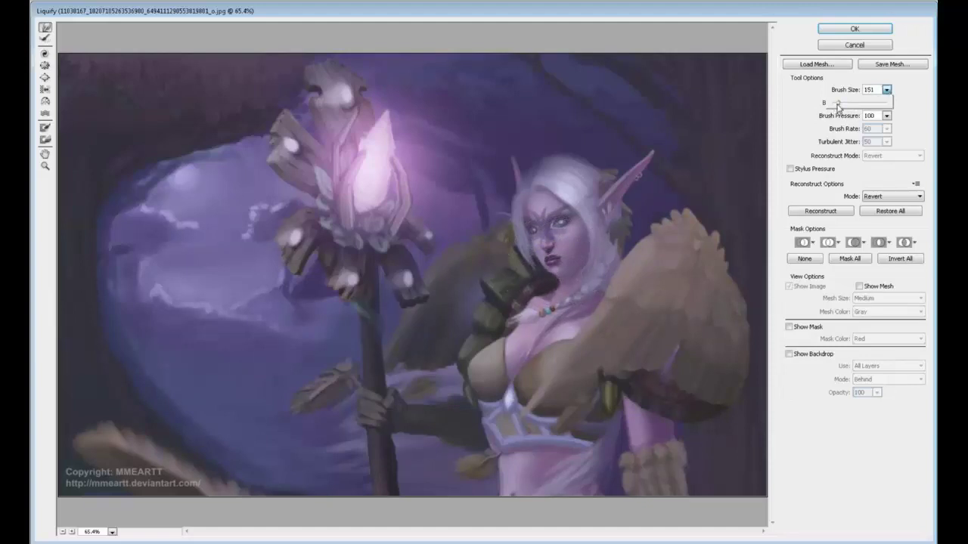
click(552, 275)
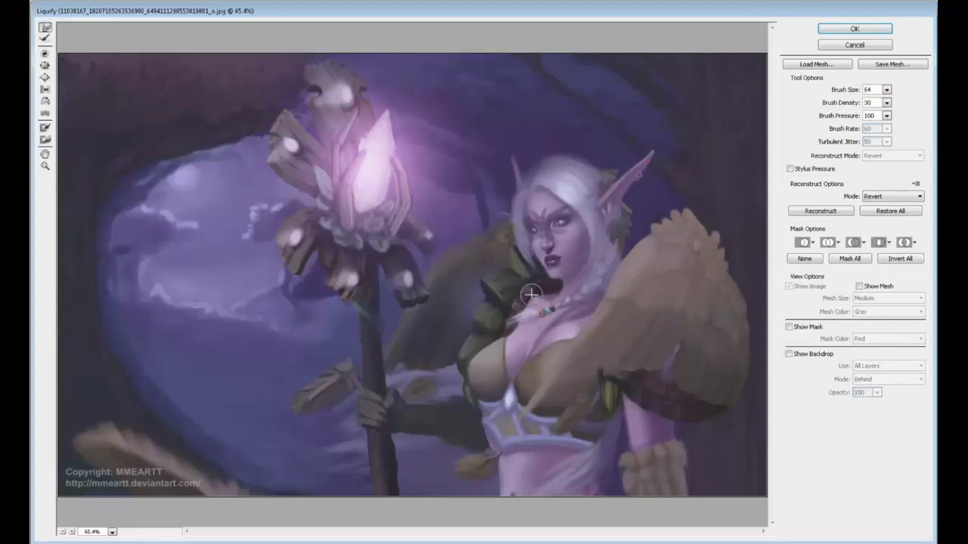
Enlarge the Liquify brush and push the collarbone area beside the elf's bead necklace slightly upward
key(])
key(])
key(])
key(])
key(])
key(])
key(])
key(])
key(])
key(])
key(])
key(])
key(])
key(])
key(])
key(])
drag(526, 302, 533, 291)
Enlarge the brush to 188, refine the elf's waist edge and the side of her chest, and apply the Liquify changes
key(bracketright)
key(bracketright)
key(bracketright)
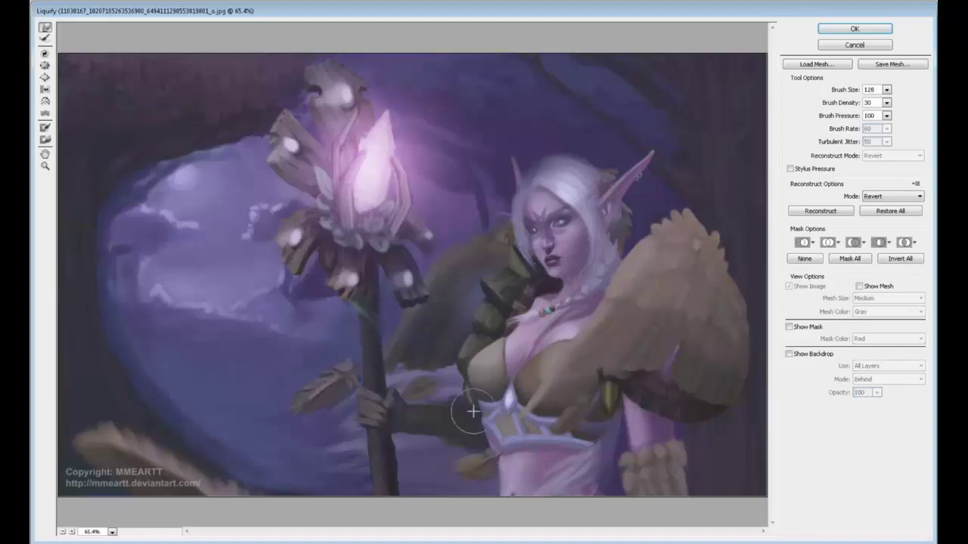
key(bracketright)
key(bracketright)
key(bracketright)
key(bracketright)
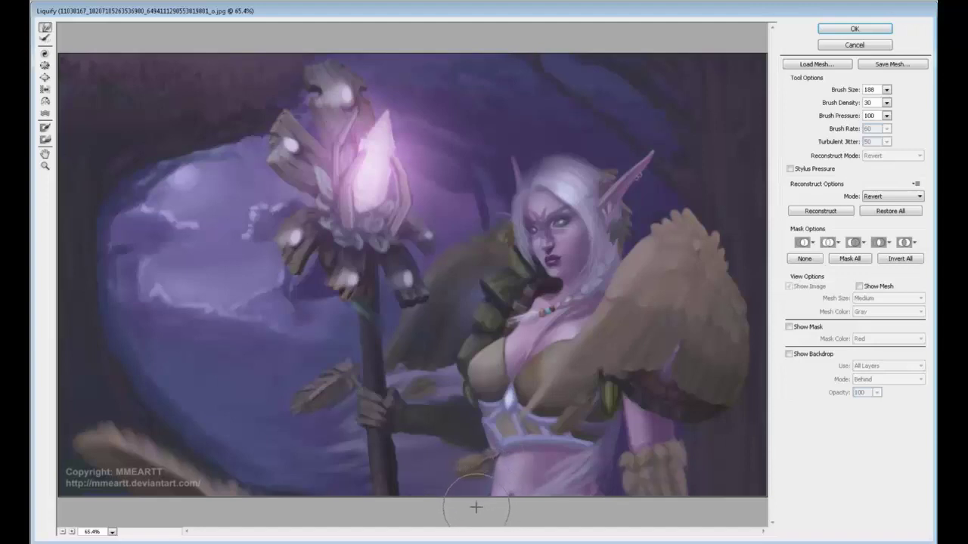
drag(494, 465, 481, 464)
drag(480, 347, 482, 341)
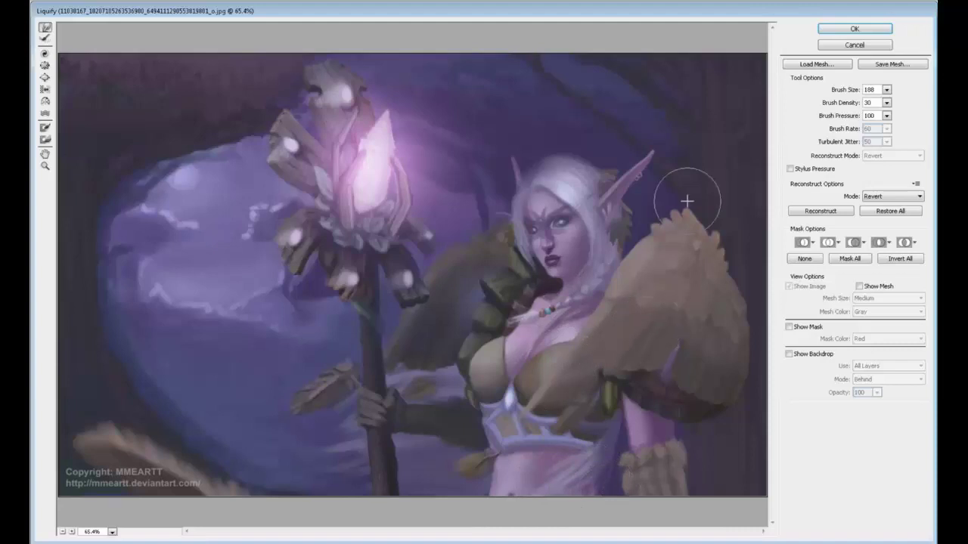
click(882, 30)
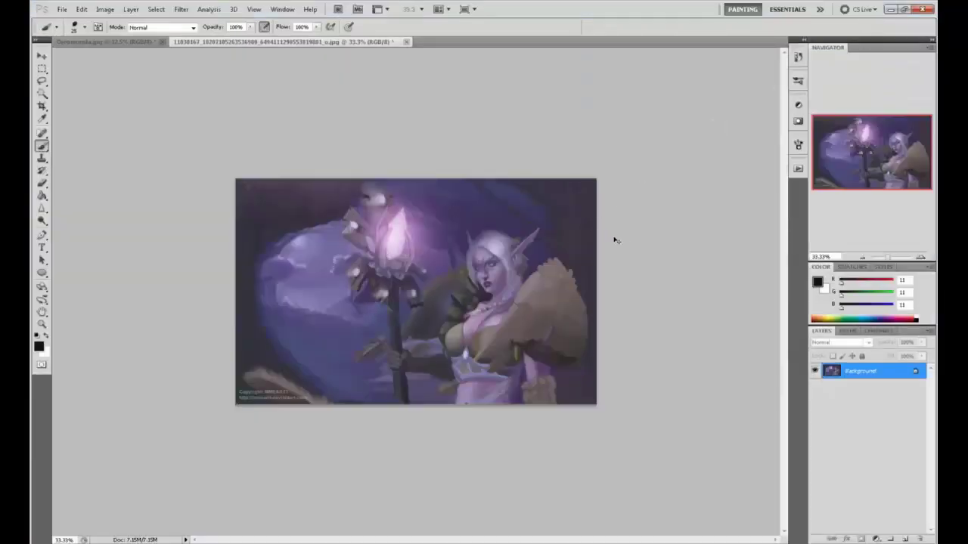
View the elf painting at 66.67% and compare the figure before and after the Liquify changes, keeping the liquified version
key(ctrl+plus)
key(ctrl+plus)
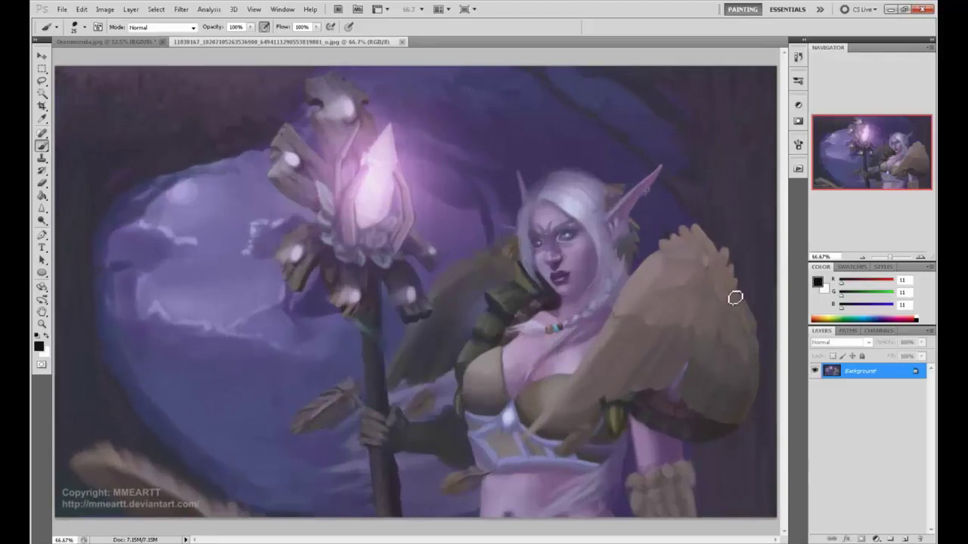
key(ctrl+z)
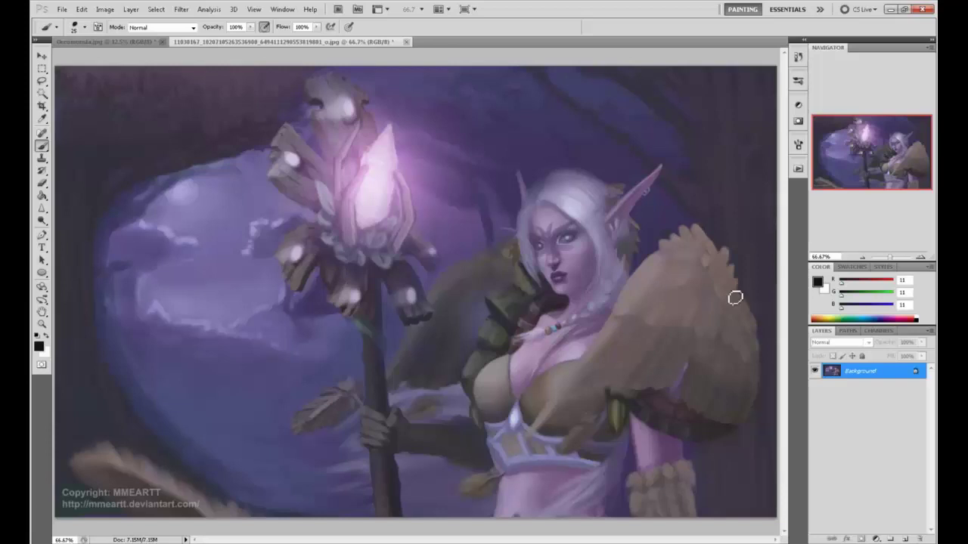
key(ctrl+z)
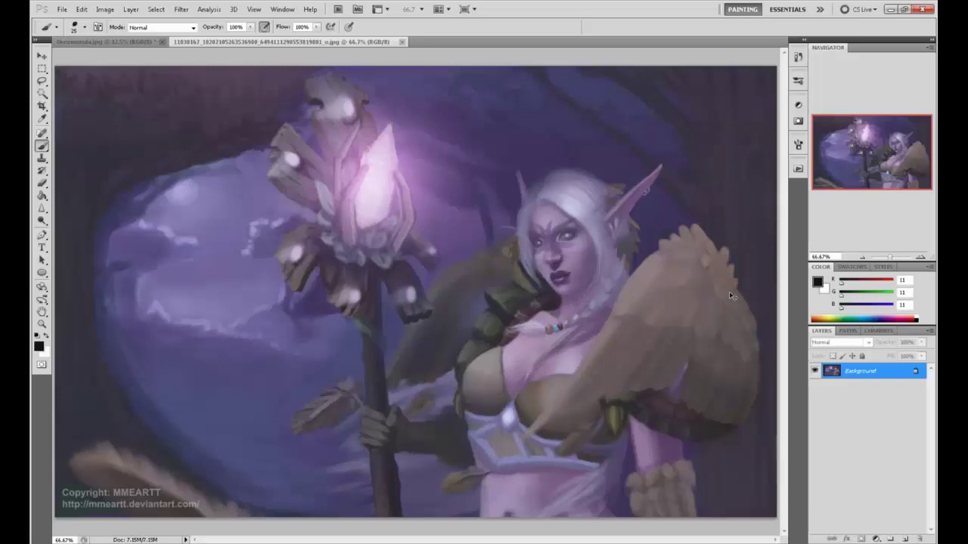
key(ctrl+z)
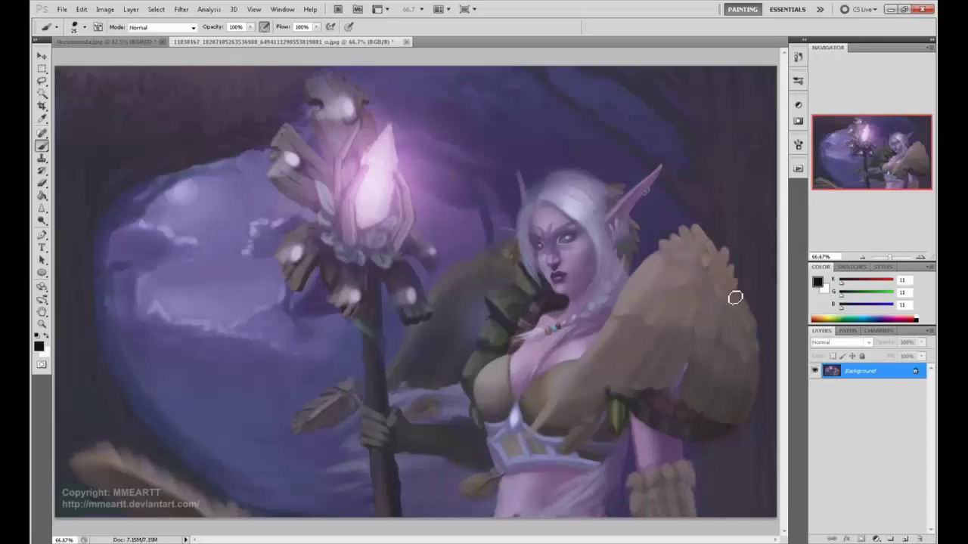
Set the foreground color to pure red (255, 0, 0) and reduce the brush size to 15
click(818, 282)
click(738, 325)
click(847, 318)
key(b)
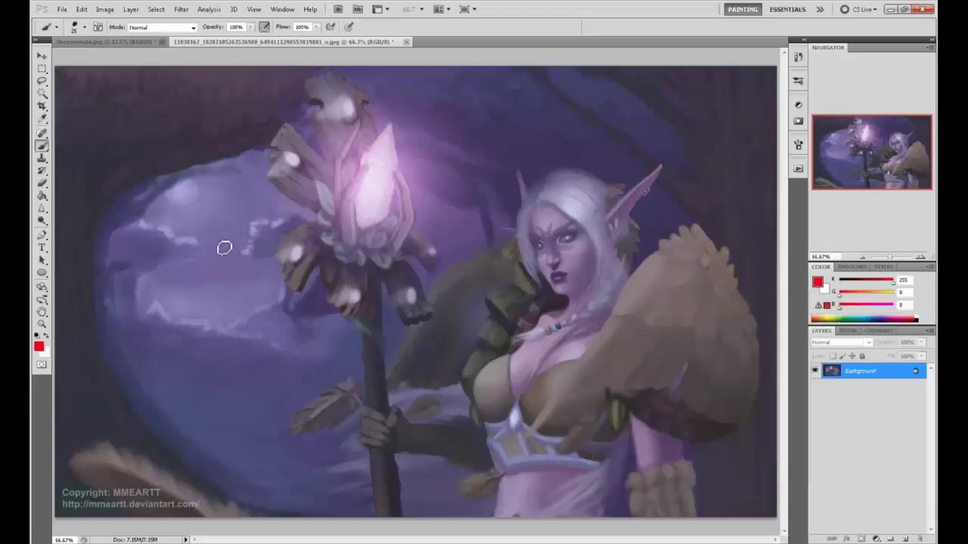
key(bracketleft)
key(bracketleft)
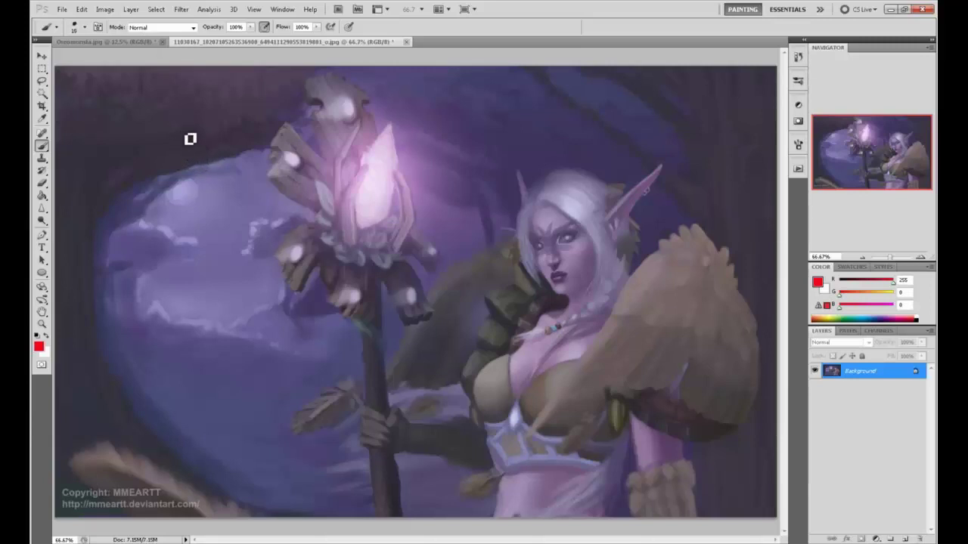
Hand-letter the word SYMMETRY in red across the dark area above the moonlit sky and underline it with heavy strokes
mouse_move(189, 116)
mouse_down()
mouse_move(204, 160)
mouse_move(170, 189)
mouse_up()
mouse_move(202, 121)
mouse_down()
mouse_move(225, 156)
mouse_move(267, 154)
mouse_move(284, 164)
mouse_move(314, 116)
mouse_move(339, 132)
mouse_move(332, 119)
mouse_move(398, 100)
mouse_move(386, 144)
mouse_move(400, 102)
mouse_move(422, 141)
mouse_up()
drag(432, 107, 443, 136)
drag(499, 155, 188, 181)
drag(508, 161, 177, 183)
drag(458, 154, 140, 163)
drag(350, 163, 124, 166)
drag(519, 136, 113, 160)
mouse_move(204, 161)
mouse_down()
mouse_move(366, 164)
mouse_move(506, 143)
mouse_move(161, 160)
mouse_move(429, 146)
mouse_move(162, 180)
mouse_move(469, 153)
mouse_move(320, 177)
mouse_move(149, 181)
mouse_move(492, 155)
mouse_move(202, 162)
mouse_move(470, 144)
mouse_up()
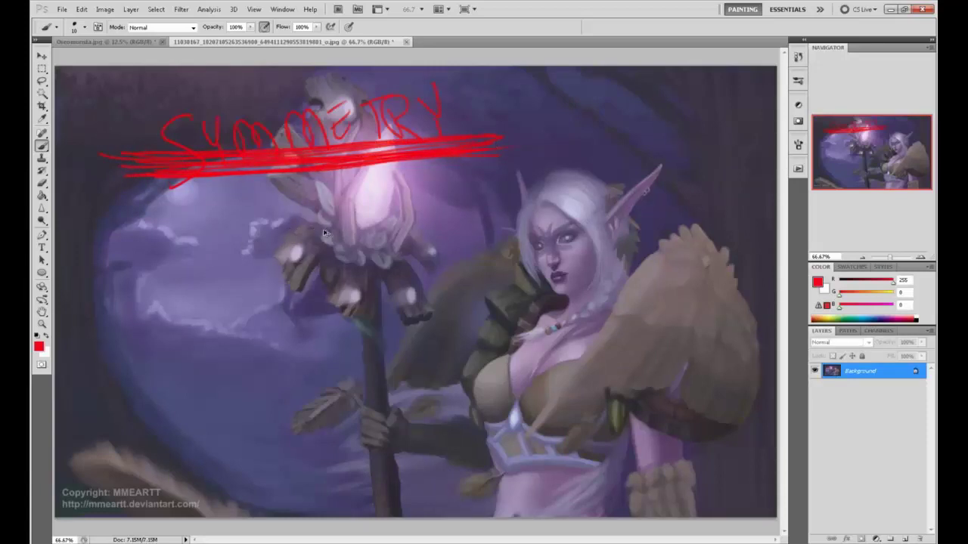
Undo the heavy red underlines and frame the word SYMMETRY with a hand-drawn red rectangle
key(ctrl+alt+z)
key(ctrl+alt+z)
key(ctrl+alt+z)
key(ctrl+alt+z)
key(ctrl+alt+z)
key(ctrl+alt+z)
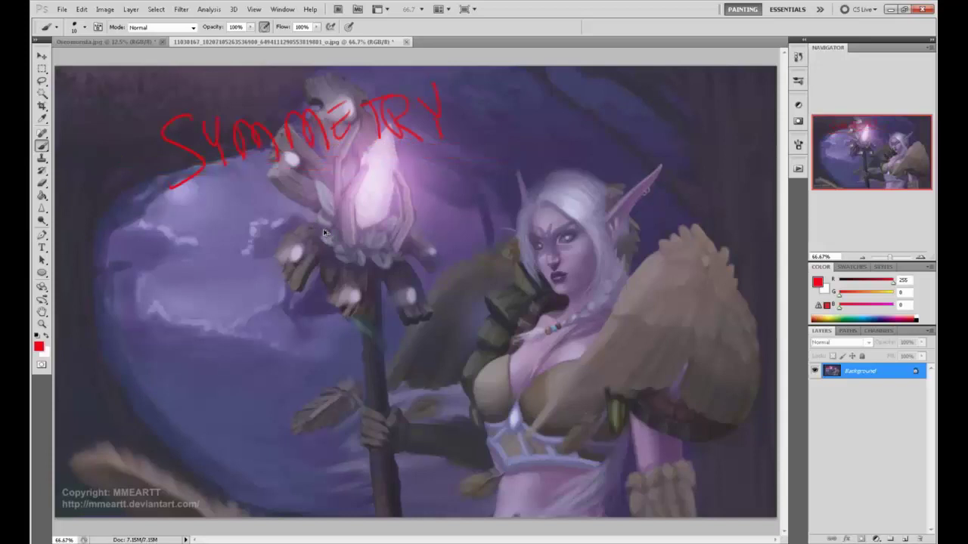
drag(439, 113, 443, 133)
mouse_move(484, 93)
mouse_down()
mouse_move(447, 90)
mouse_move(159, 195)
mouse_move(491, 165)
mouse_move(486, 86)
mouse_move(129, 121)
mouse_up()
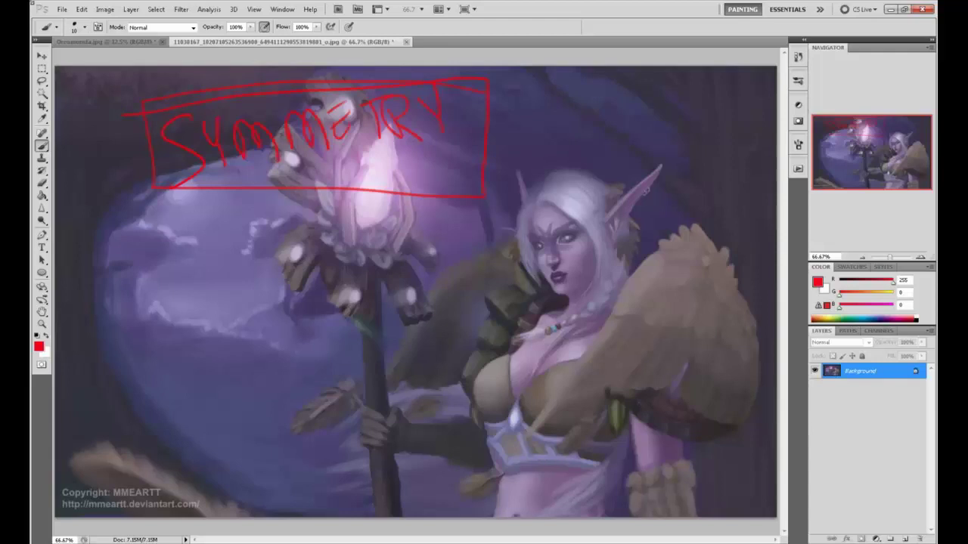
Compare the original opened image with the latest annotated state in the document history
click(798, 56)
click(751, 67)
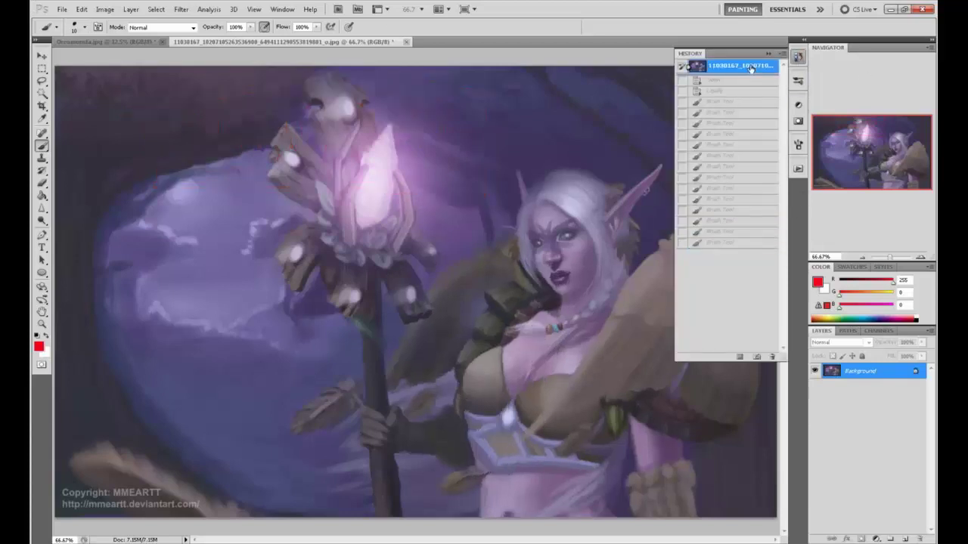
click(743, 246)
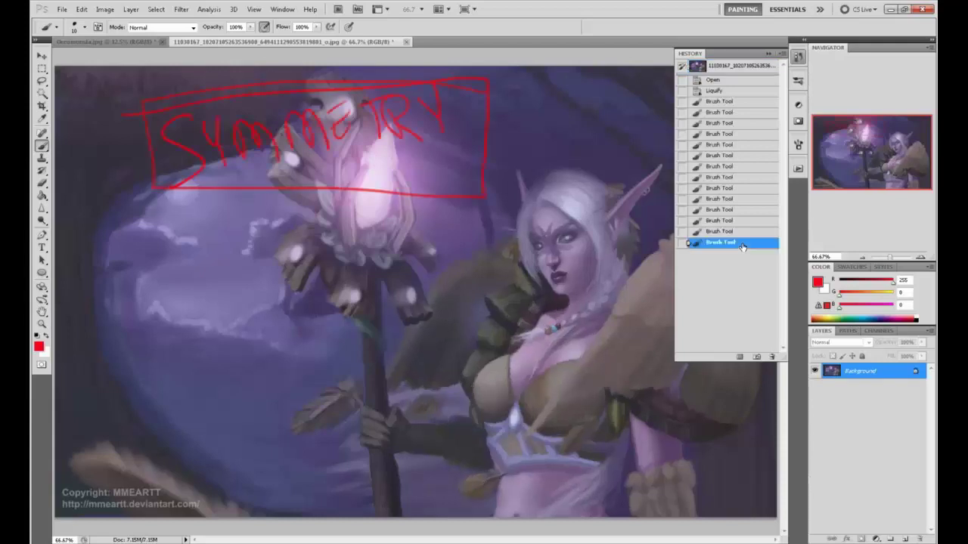
Revert the painting to the liquified state before the red lettering, comparing it once more with the original image
click(733, 200)
click(730, 91)
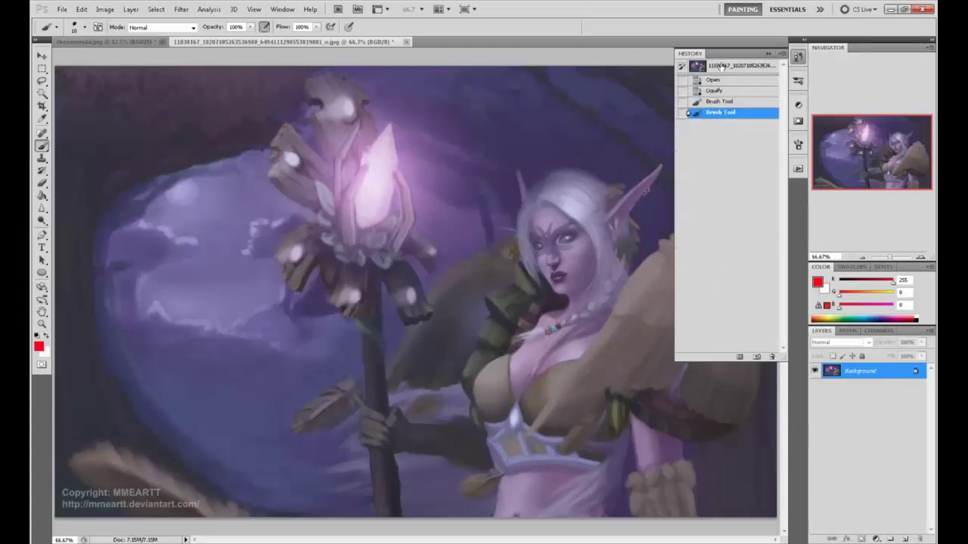
click(723, 66)
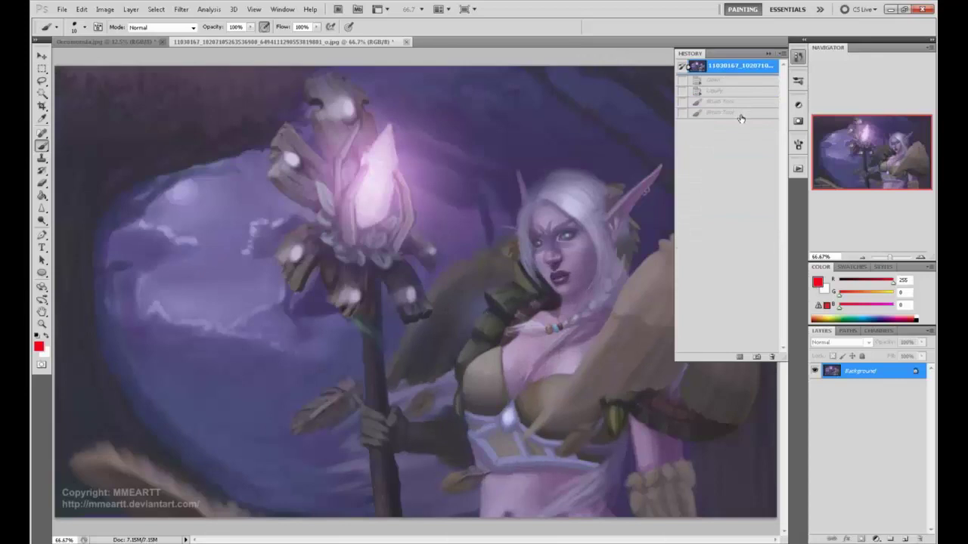
click(741, 114)
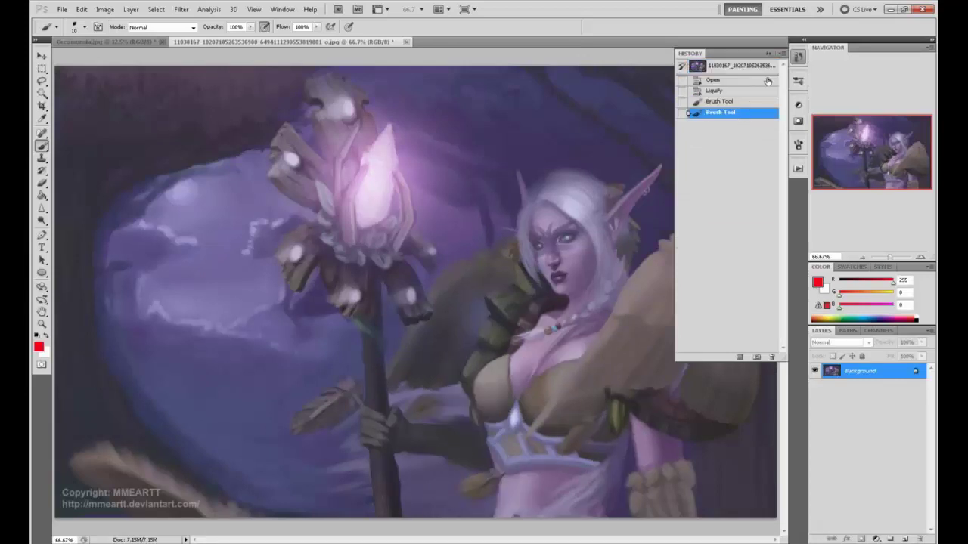
click(770, 54)
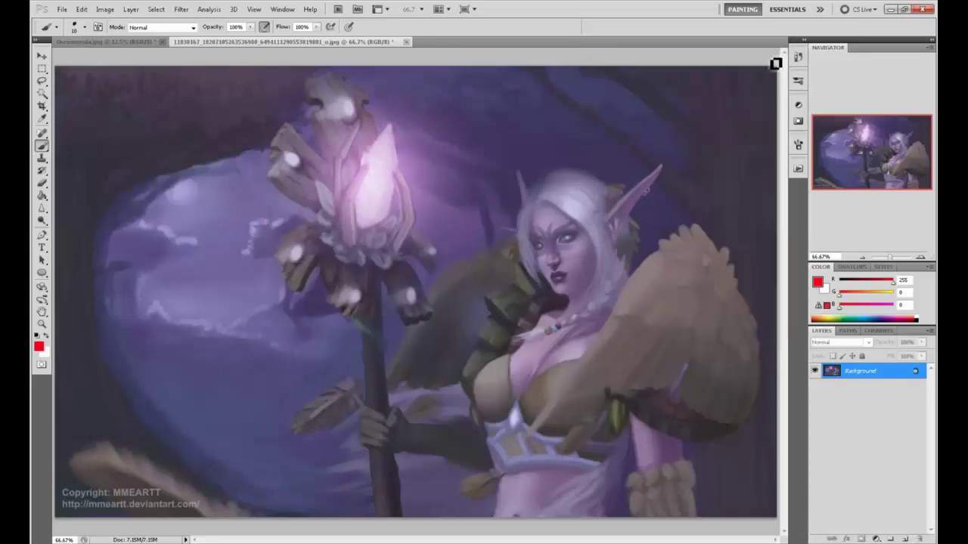
Create a new layer above the background and sample the staff crystal's pale pink glow (244, 224, 249) as the foreground color
alt+click(572, 303)
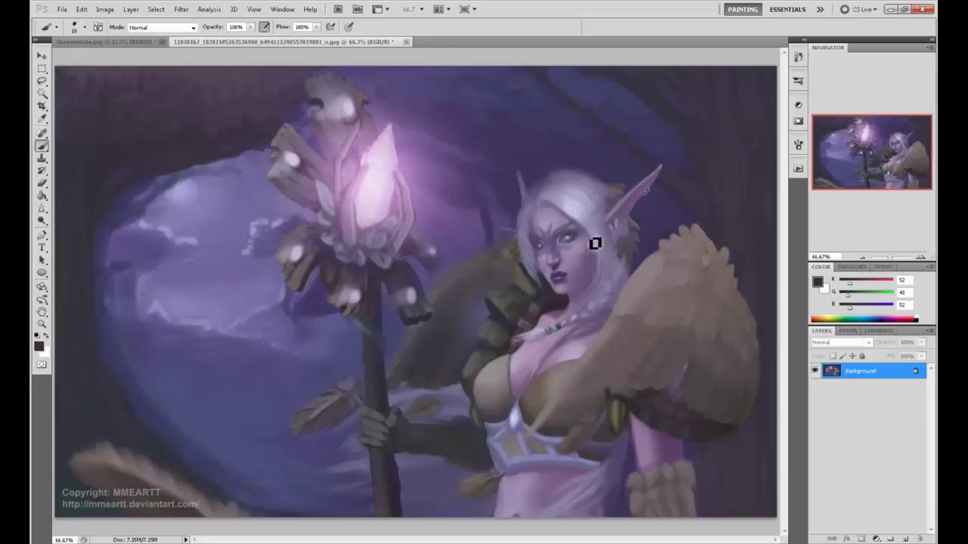
alt+click(373, 188)
key(bracketright)
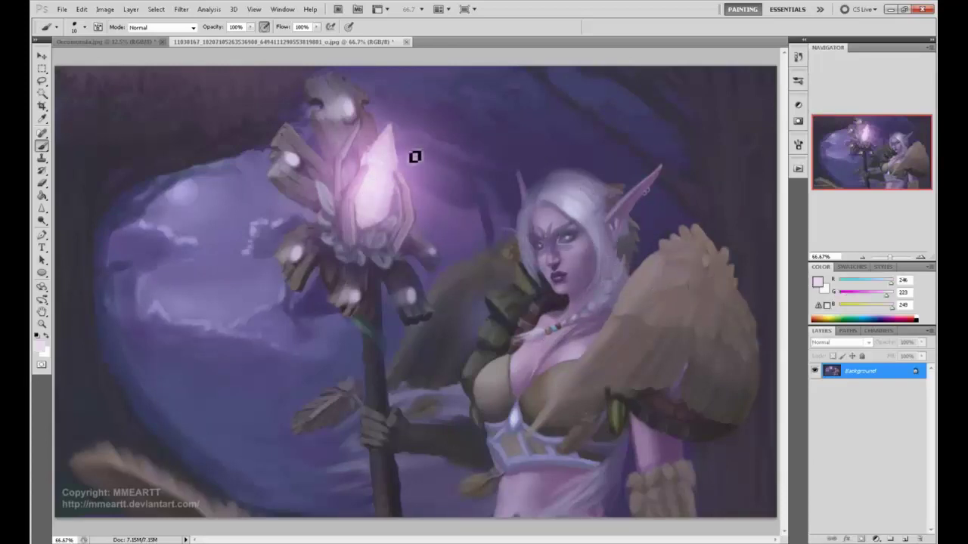
key(bracketleft)
click(905, 539)
alt+click(373, 189)
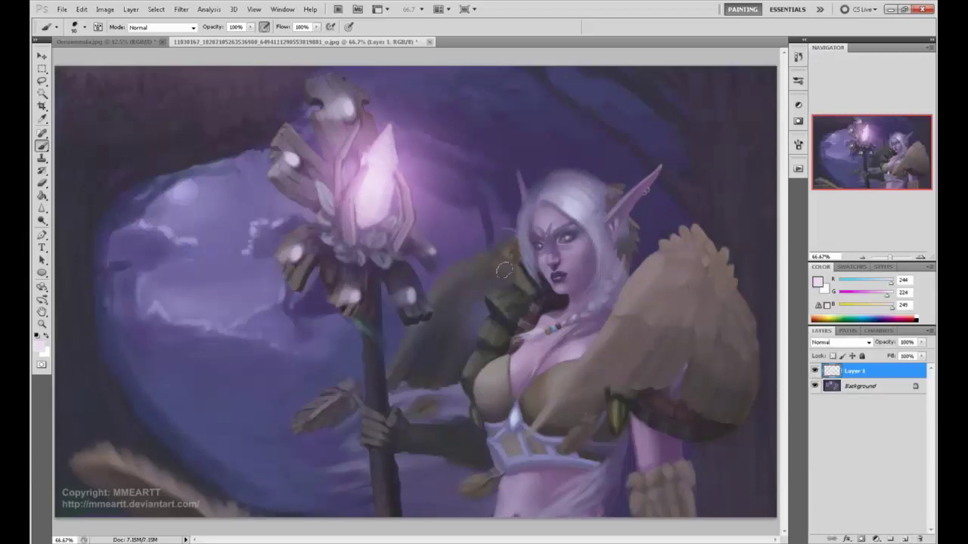
Paint soft glow highlights on the elf's chest and top, resampling pale tones from the staff crystal
mouse_move(513, 365)
mouse_down()
mouse_move(483, 379)
mouse_move(495, 377)
mouse_up()
mouse_move(554, 354)
mouse_down()
mouse_move(566, 384)
mouse_move(550, 380)
mouse_up()
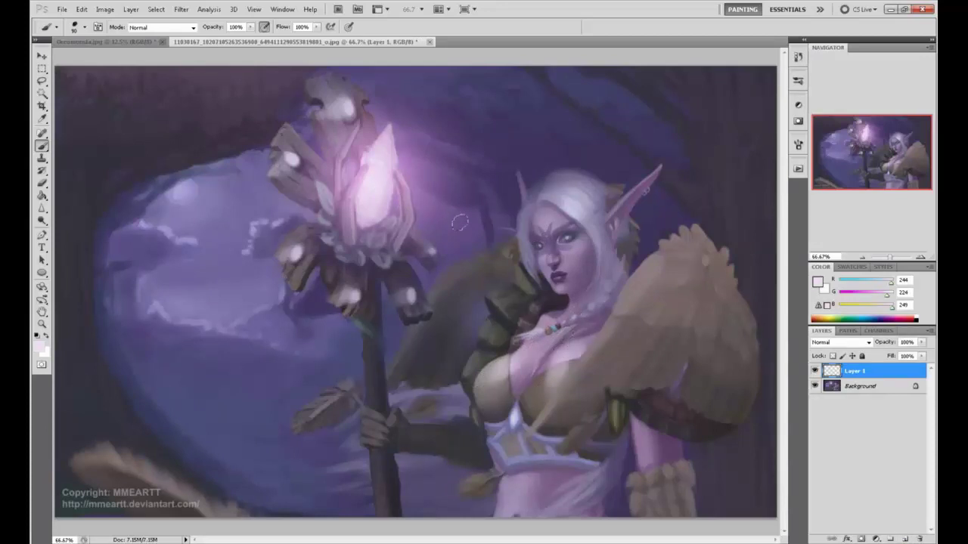
alt+click(383, 175)
mouse_move(499, 306)
mouse_down()
mouse_move(524, 366)
mouse_move(513, 368)
mouse_move(574, 337)
mouse_move(533, 396)
mouse_up()
alt+click(387, 172)
drag(553, 351, 527, 406)
key(bracketright)
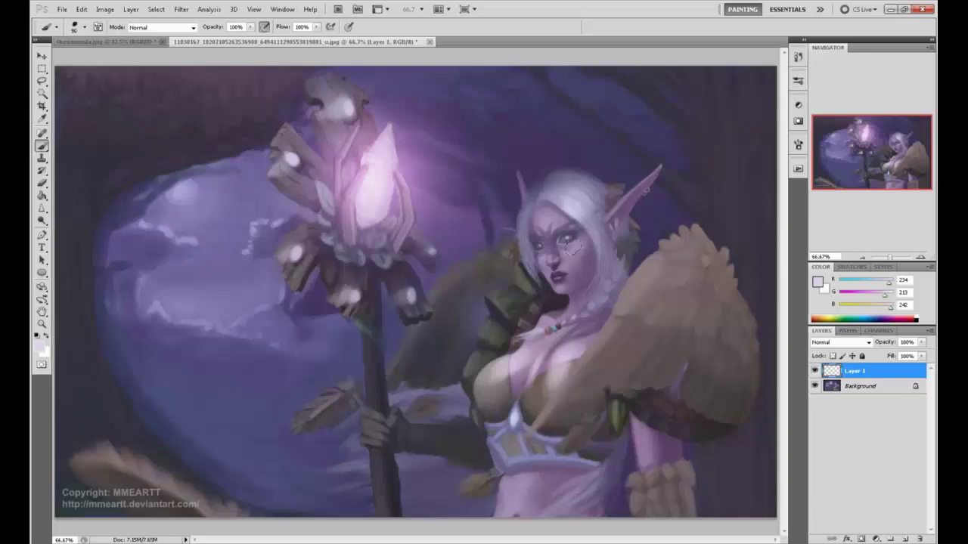
Undo the first face stroke, set the brush to size 125 and 33% opacity, and dab pale light onto the elf's cheek
mouse_move(572, 246)
mouse_down()
mouse_move(571, 257)
mouse_move(578, 225)
mouse_up()
right_click(573, 227)
click(632, 449)
click(661, 91)
key(ctrl+z)
click(251, 28)
drag(253, 38, 214, 38)
click(564, 238)
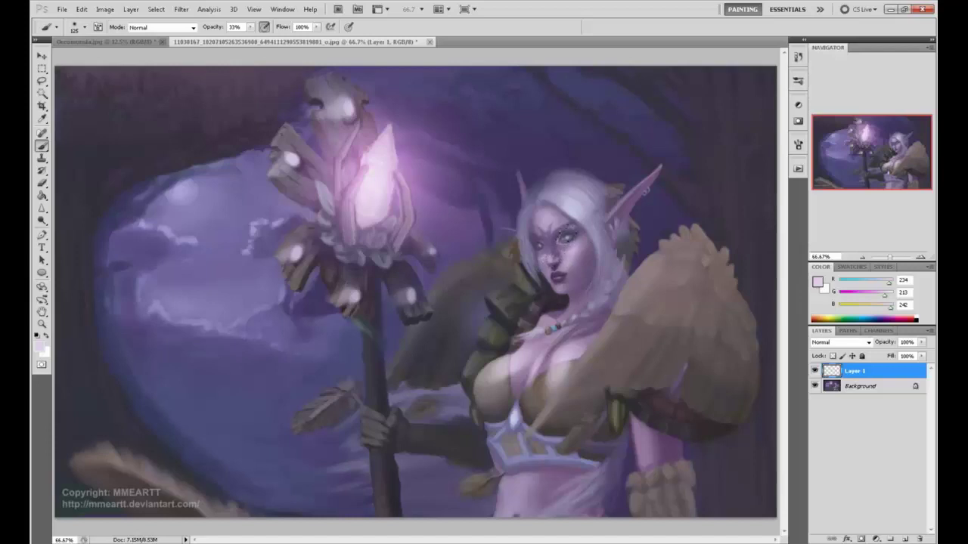
Sample the crystal's pale pink (244, 225, 247) and dab light on the elf's forehead and the staff-facing side of her face
alt+click(582, 255)
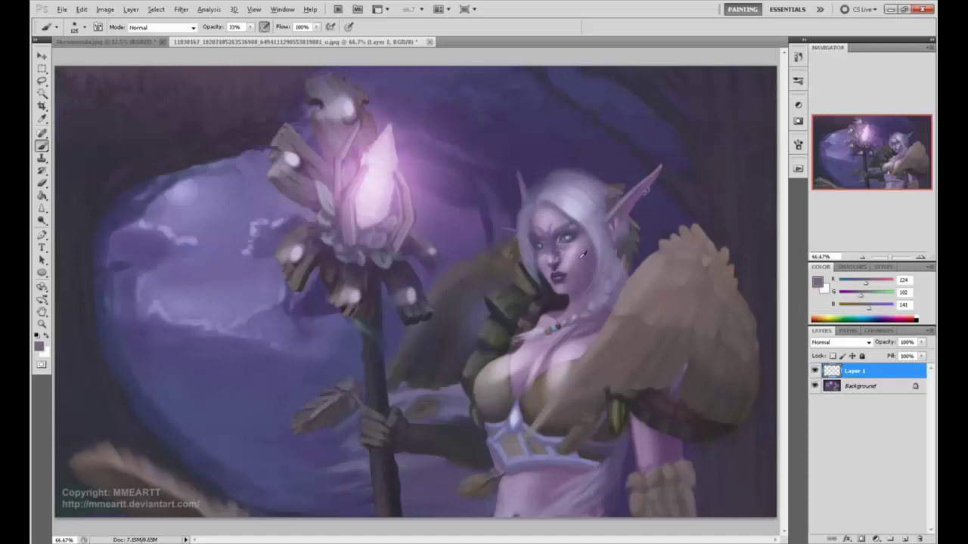
alt+click(375, 174)
alt+click(387, 169)
click(522, 204)
click(538, 224)
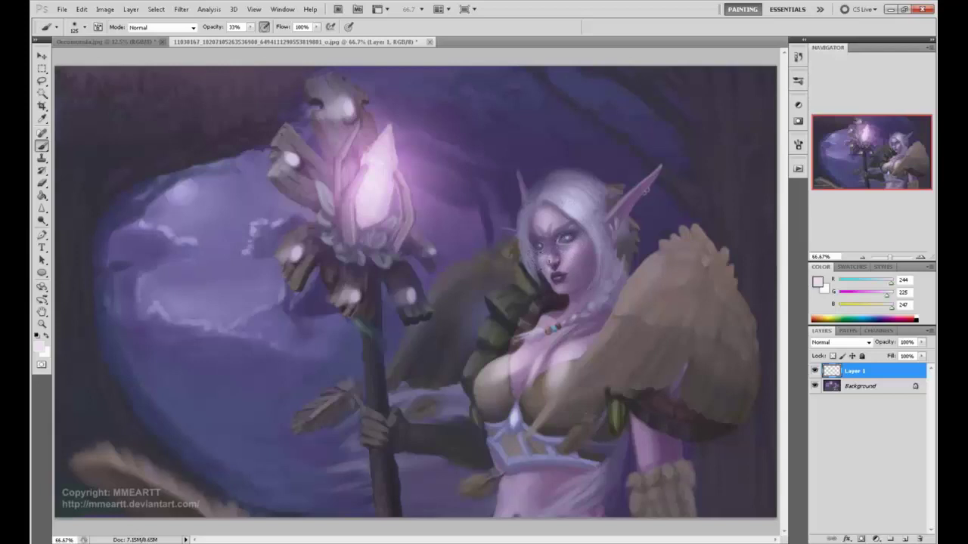
click(540, 263)
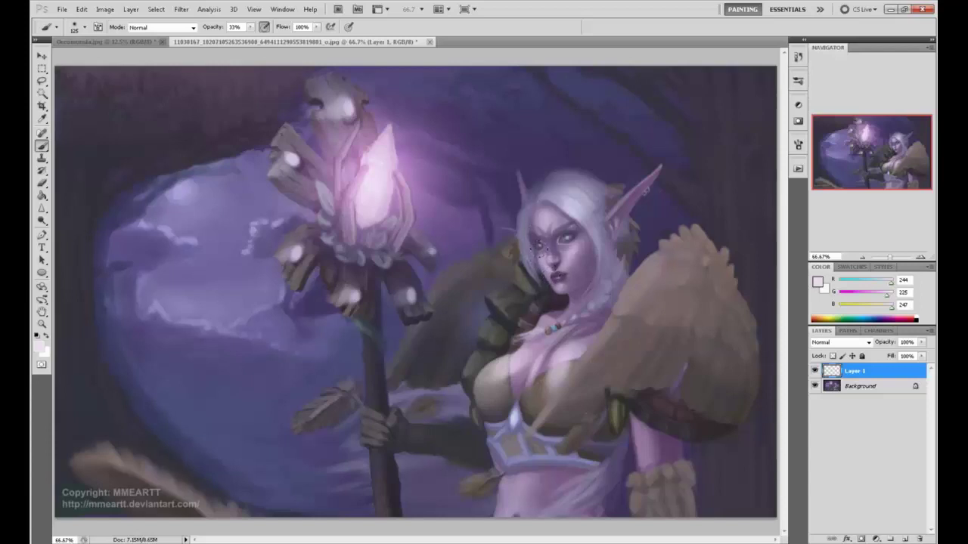
Enlarge the brush to 150 and add pale light to the elf's hair, face edge and necklace area
key(bracketright)
click(586, 325)
drag(538, 194, 551, 181)
mouse_move(511, 241)
mouse_down()
mouse_move(524, 249)
mouse_move(513, 230)
mouse_up()
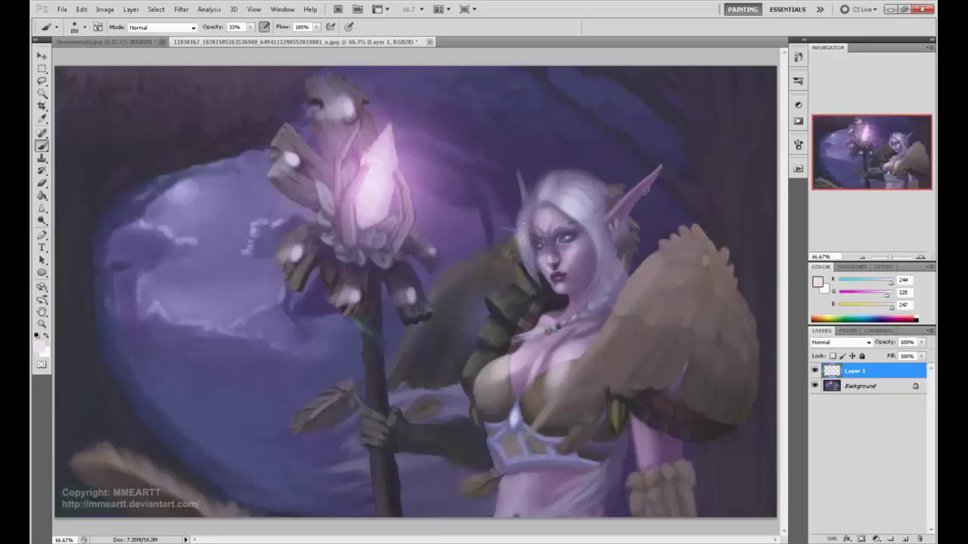
Resample the crystal's glow color (239, 224, 247) and brush soft light around both of the elf's eyes
alt+click(550, 258)
alt+click(573, 254)
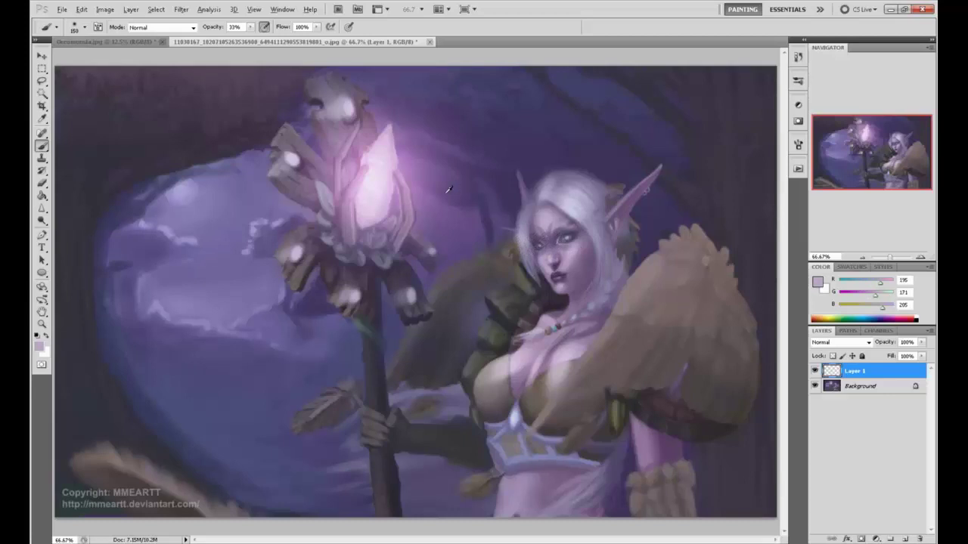
alt+click(380, 190)
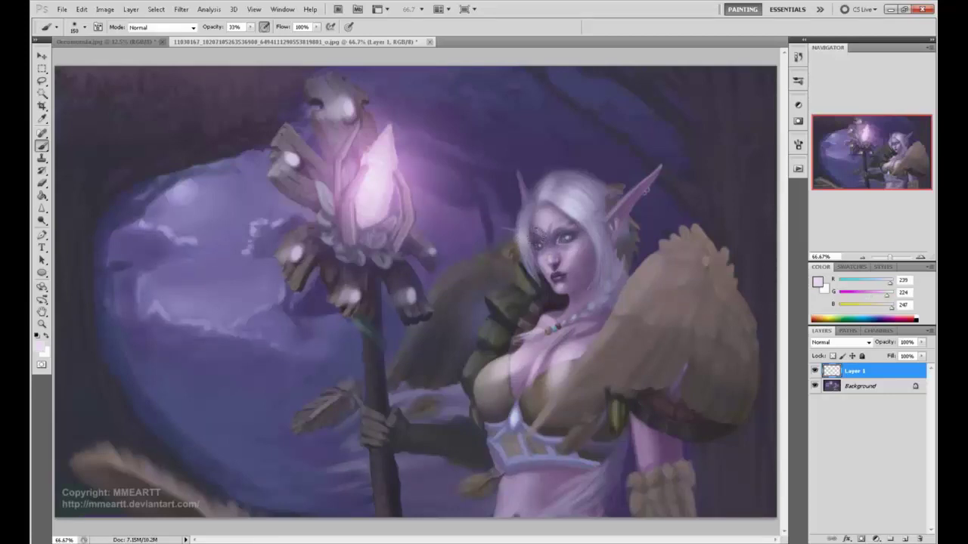
drag(532, 239, 539, 228)
drag(568, 238, 578, 227)
Set the foreground color to a muted mauve (180, 148, 186) sampled from the skin of the elf's upper chest
alt+click(576, 230)
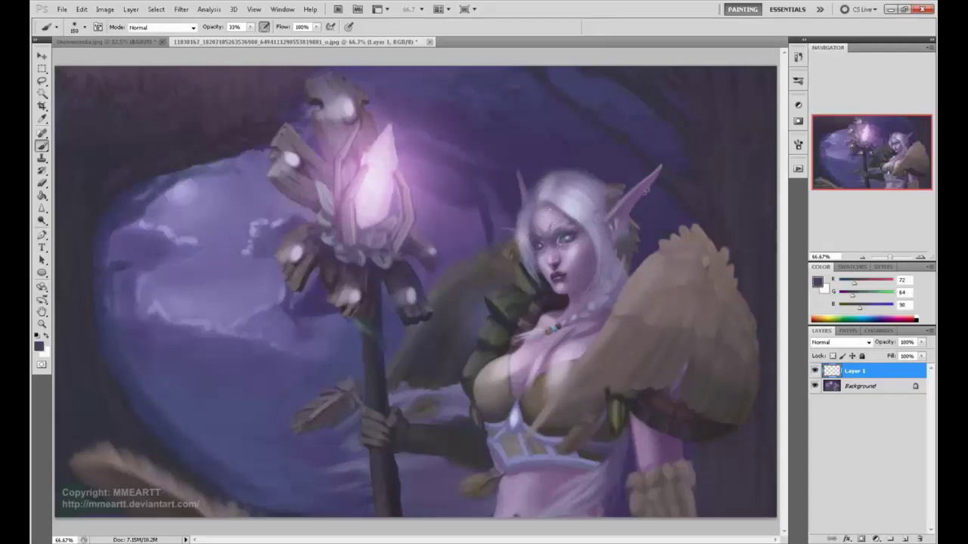
click(816, 282)
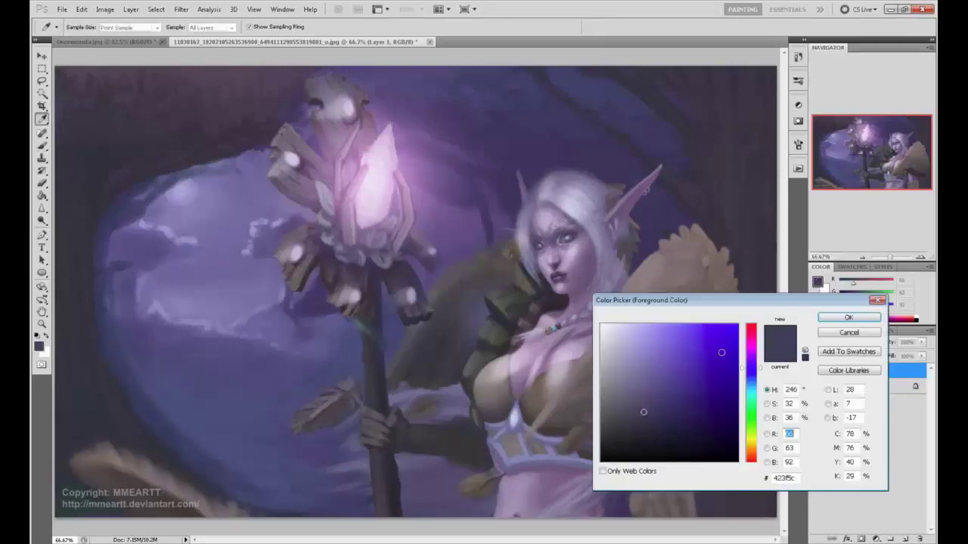
click(722, 437)
click(706, 430)
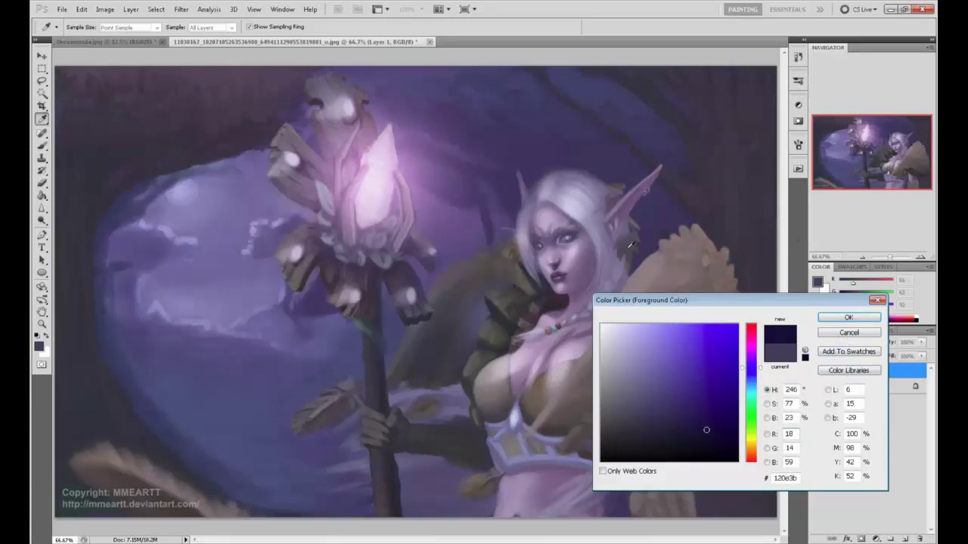
drag(696, 395, 661, 367)
click(541, 340)
click(848, 317)
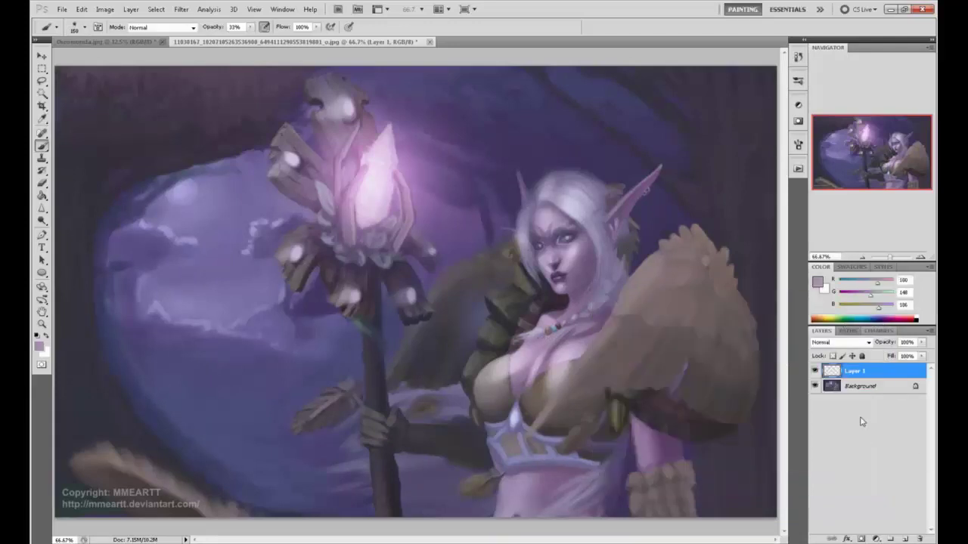
Set Layer 1's blend mode to Color, enlarge the brush to 250, and tint the elf's fur mantle mauve
click(830, 345)
click(819, 324)
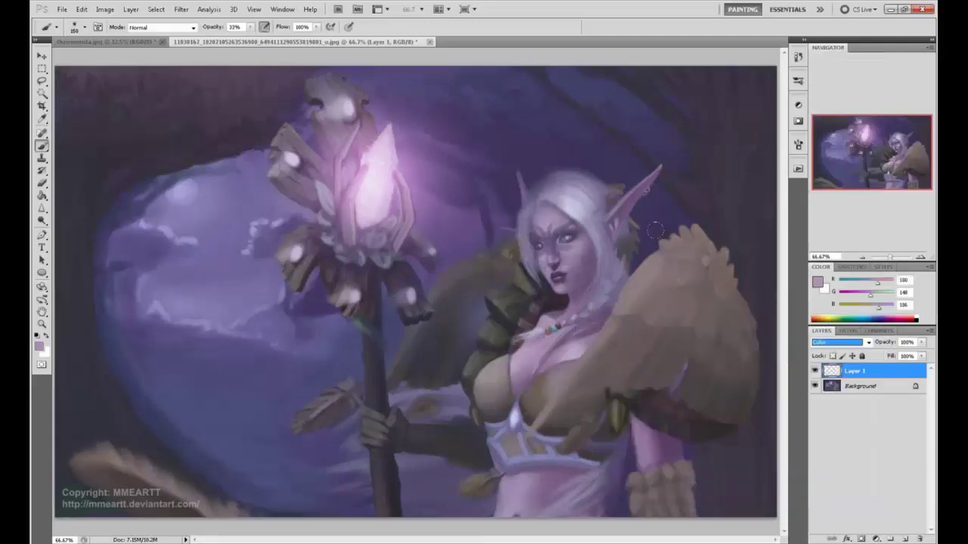
key(bracketright)
key(bracketright)
key(bracketright)
key(bracketright)
key(bracketright)
key(bracketright)
key(bracketright)
key(bracketright)
key(bracketright)
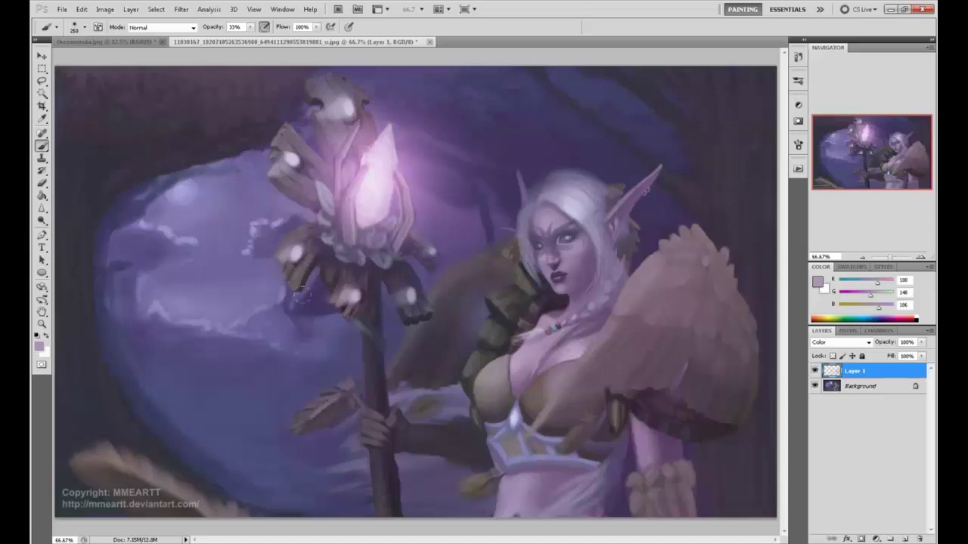
Shift the foreground color's hue from mauve to a saturated deep blue and return to the Brush tool
click(817, 282)
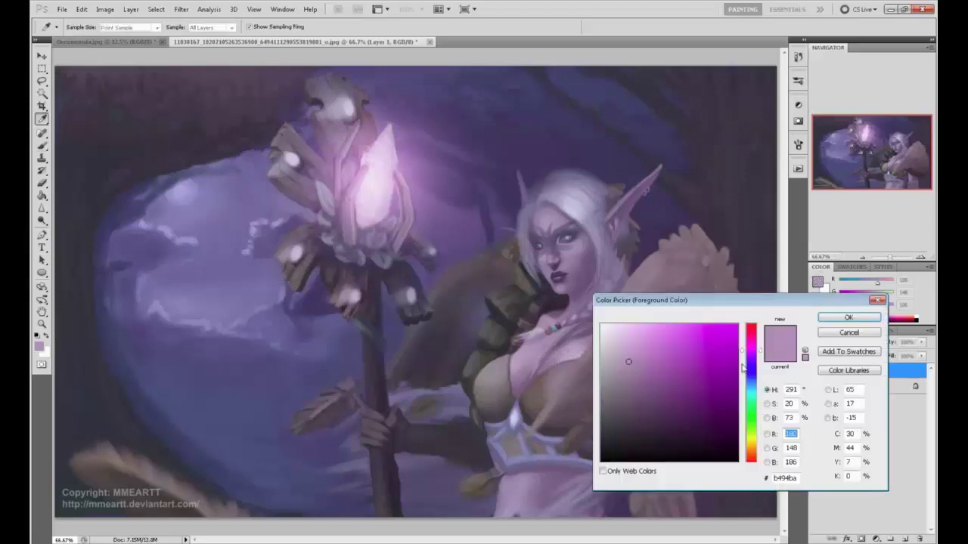
drag(745, 368, 755, 376)
click(655, 421)
click(696, 373)
click(849, 318)
key(b)
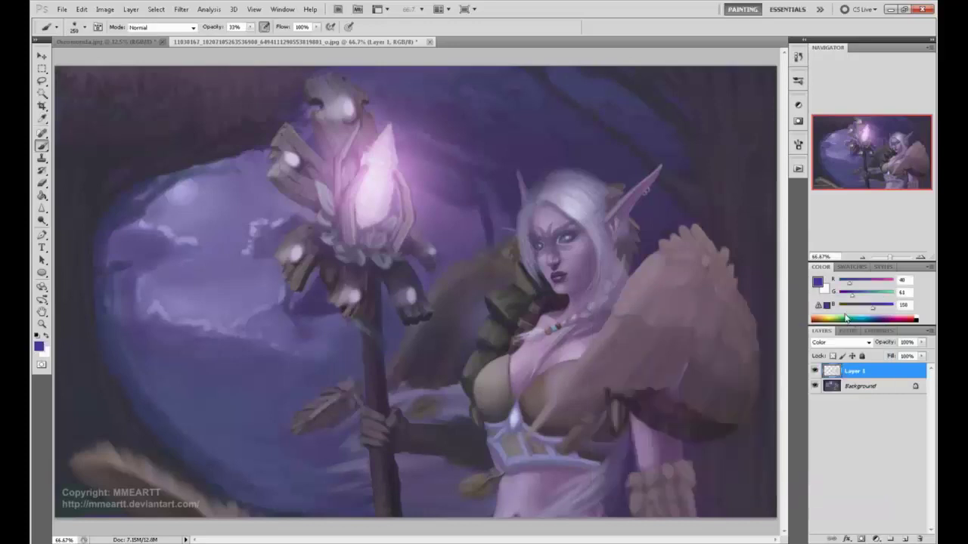
Resize the brush to 500 and tint the moonlit background, staff and feathers with the deep blue
key([)
key([)
key([)
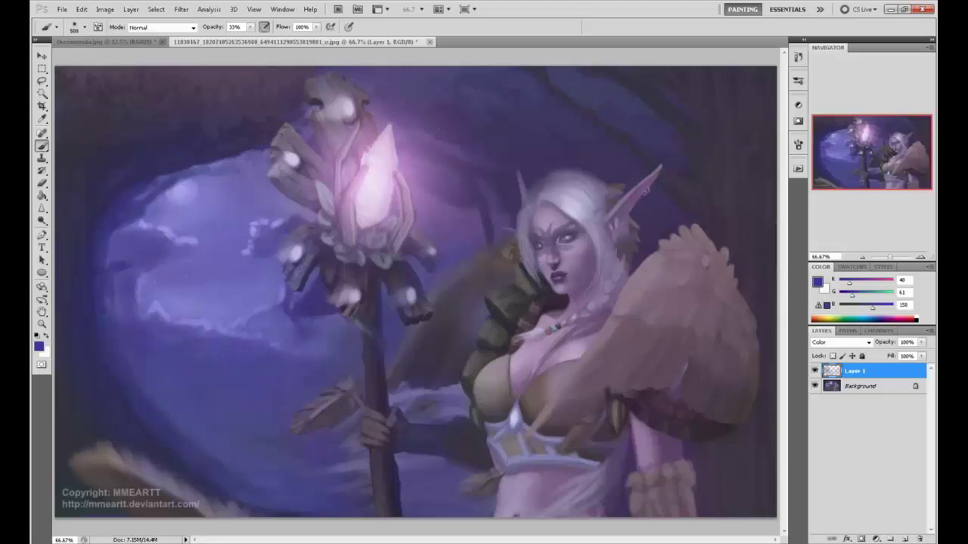
Merge Layer 1 into the background, sample a dark blue from the sky, and add a new layer in Multiply mode
right_click(871, 370)
click(888, 341)
alt+click(186, 149)
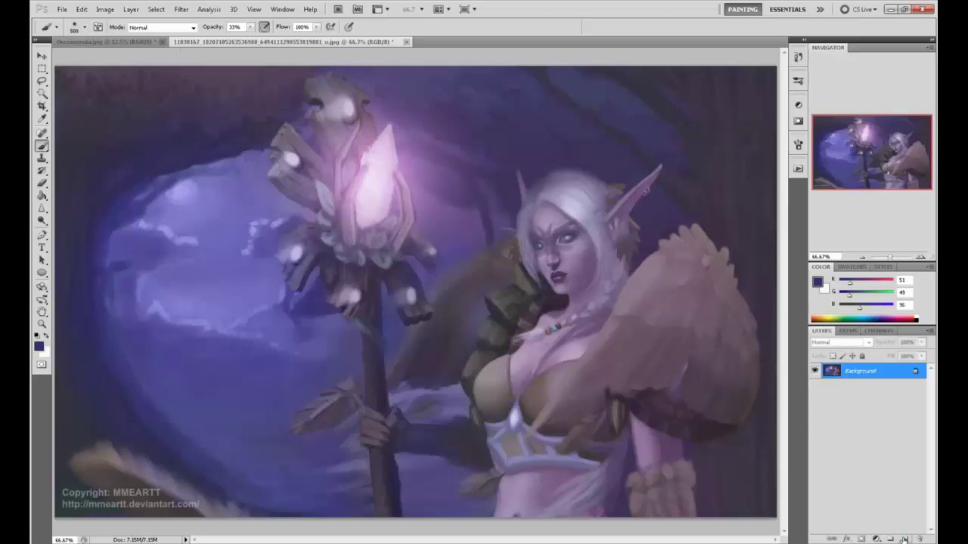
click(905, 539)
click(839, 342)
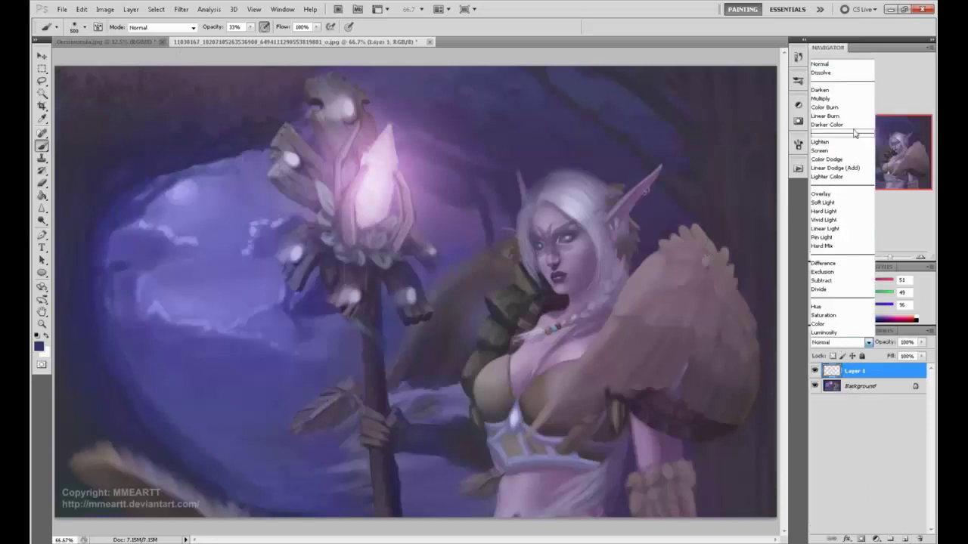
click(831, 100)
Set the foreground color to a dark saturated blue (27, 38, 107) and return to the Brush tool
click(815, 285)
drag(694, 416, 696, 409)
drag(761, 369, 761, 374)
click(706, 403)
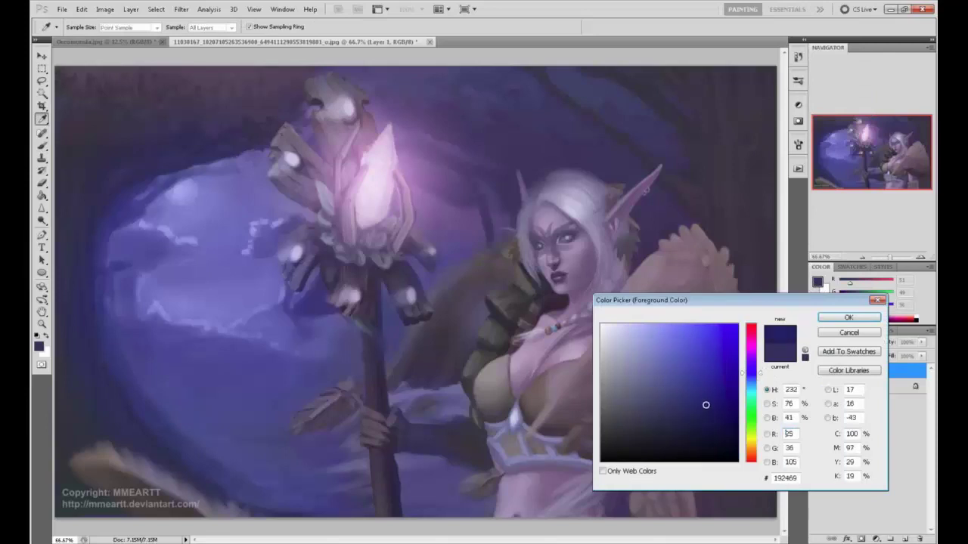
click(849, 318)
key(b)
Enlarge the brush to 900 and darken the sky, lower background and upper corners with broad blue strokes on the Multiply layer
drag(208, 227, 198, 348)
key(bracketright)
key(bracketright)
drag(220, 113, 189, 317)
key(ctrl+minus)
drag(125, 306, 390, 469)
drag(484, 113, 620, 189)
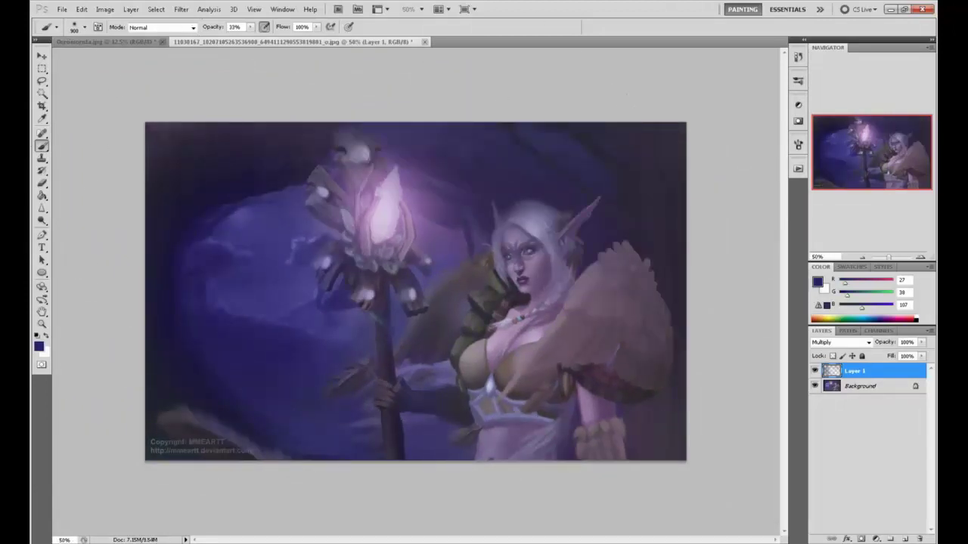
click(626, 93)
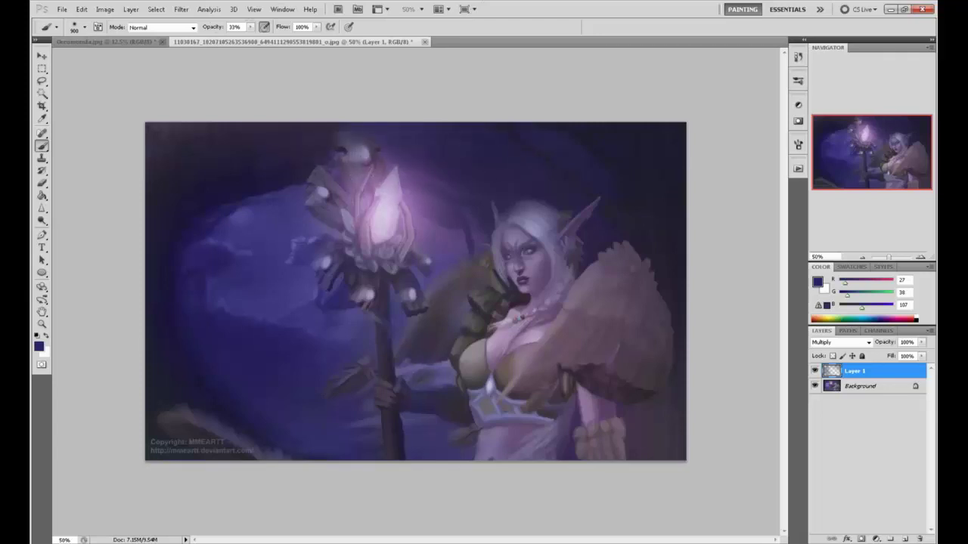
Darken the lower background and the elf's lower body with broad blue strokes on the Multiply layer, comparing before and after
drag(109, 376, 393, 443)
mouse_move(79, 358)
mouse_down()
mouse_move(264, 446)
mouse_move(635, 446)
mouse_up()
mouse_move(499, 450)
mouse_down()
mouse_move(613, 446)
mouse_move(582, 446)
mouse_up()
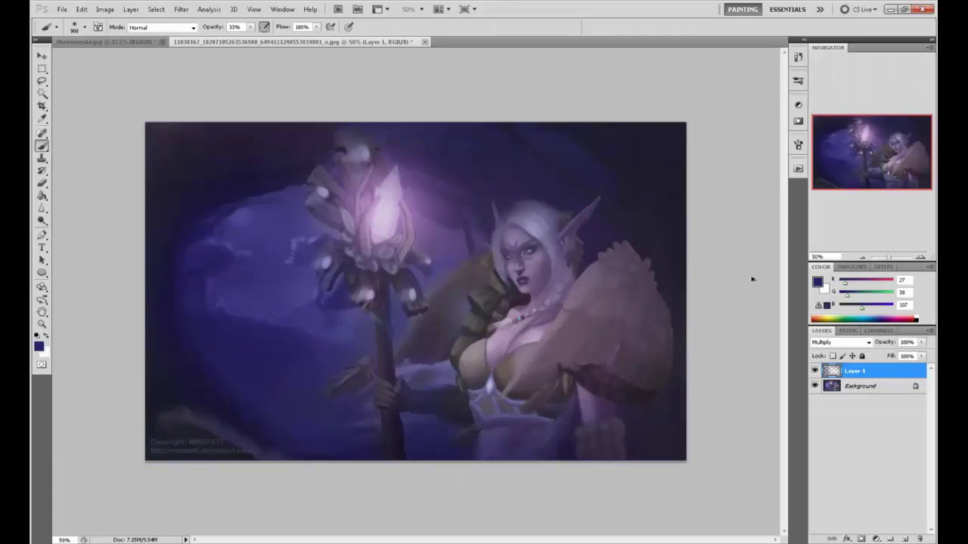
key(ctrl+z)
key(ctrl+z)
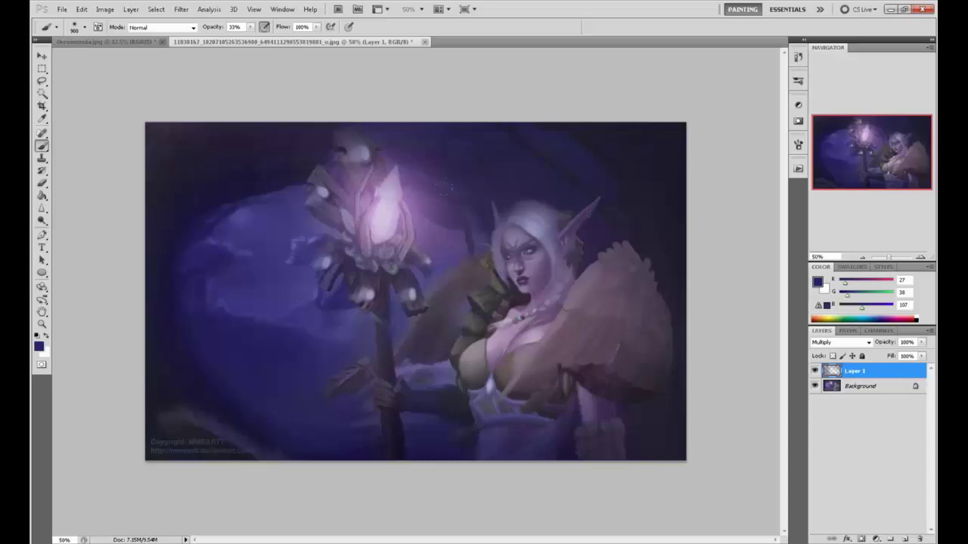
Switch to the Dodge tool with its range on Highlights and merge Layer 1 into the background
alt+click(391, 209)
click(41, 220)
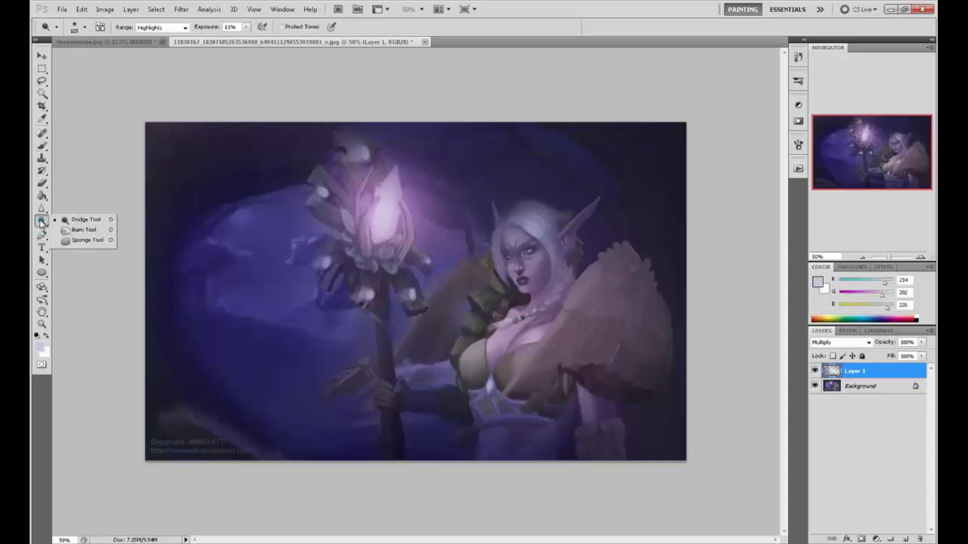
click(72, 218)
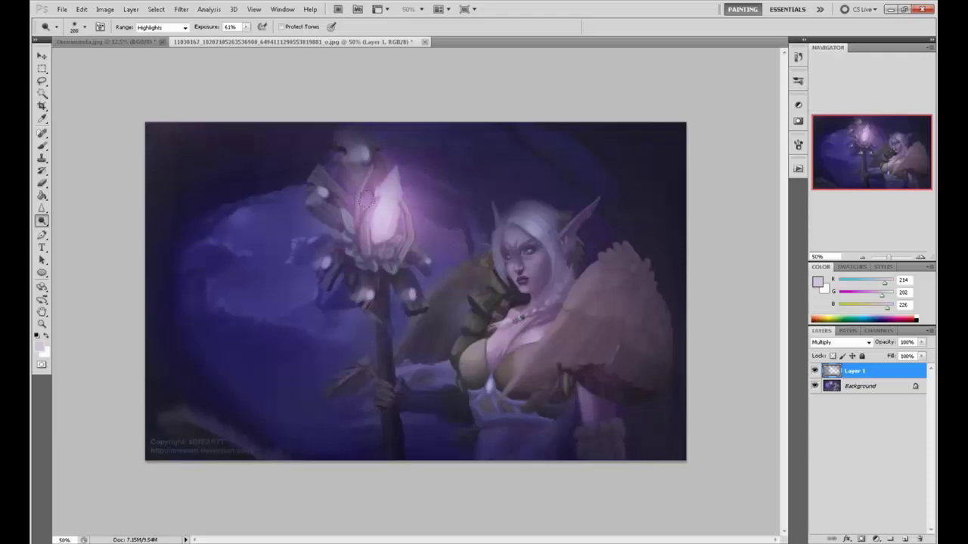
click(161, 27)
click(155, 54)
right_click(871, 372)
click(885, 348)
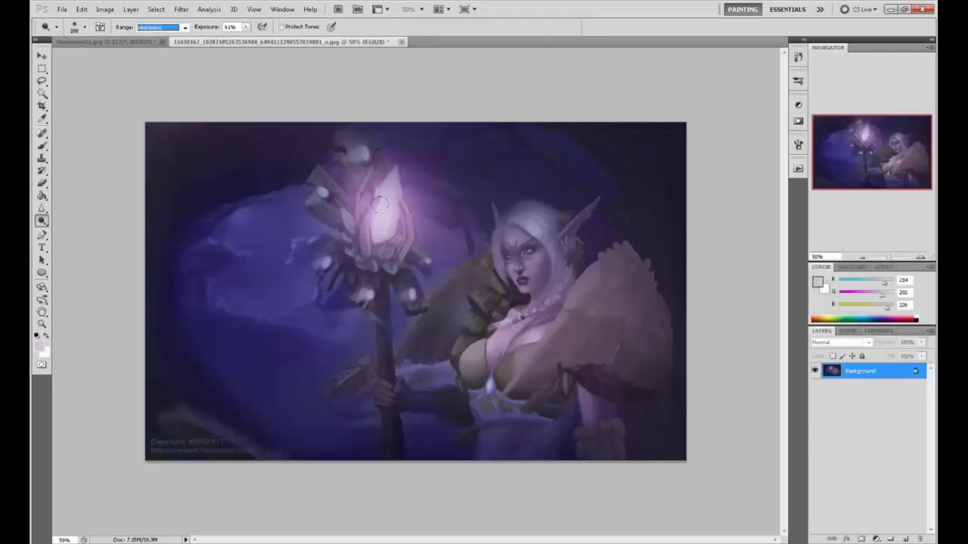
Lower the Dodge tool's exposure to 6% and resize its brush for subtle highlights
click(246, 27)
key(bracketright)
key(bracketright)
key(bracketright)
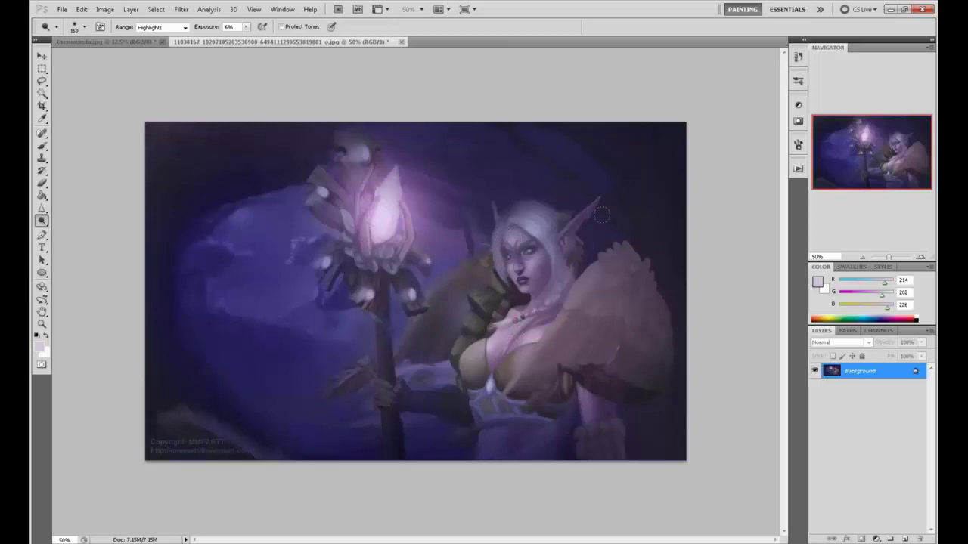
Return to the Brush tool, set its opacity to 100%, and sample a dark tone from the staff's shaft
key(b)
alt+click(665, 213)
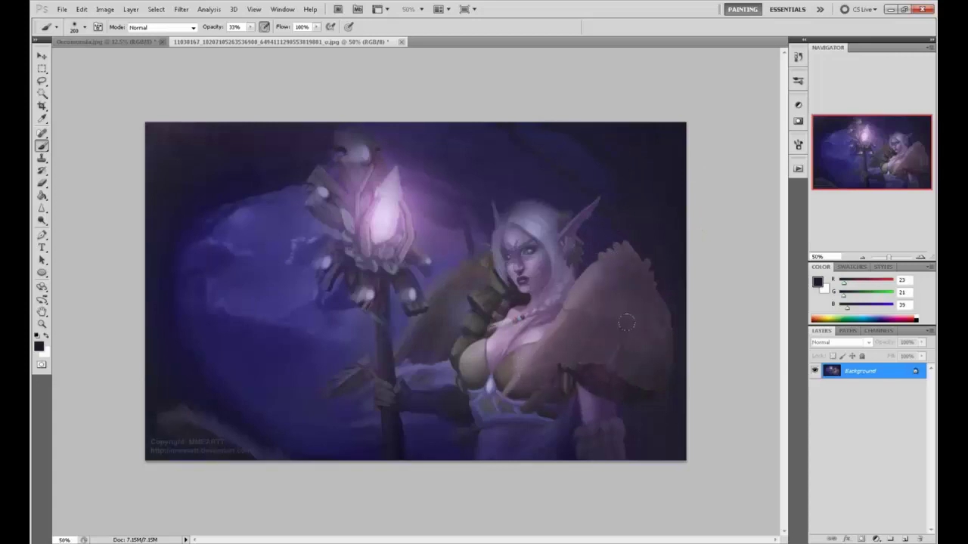
alt+click(580, 289)
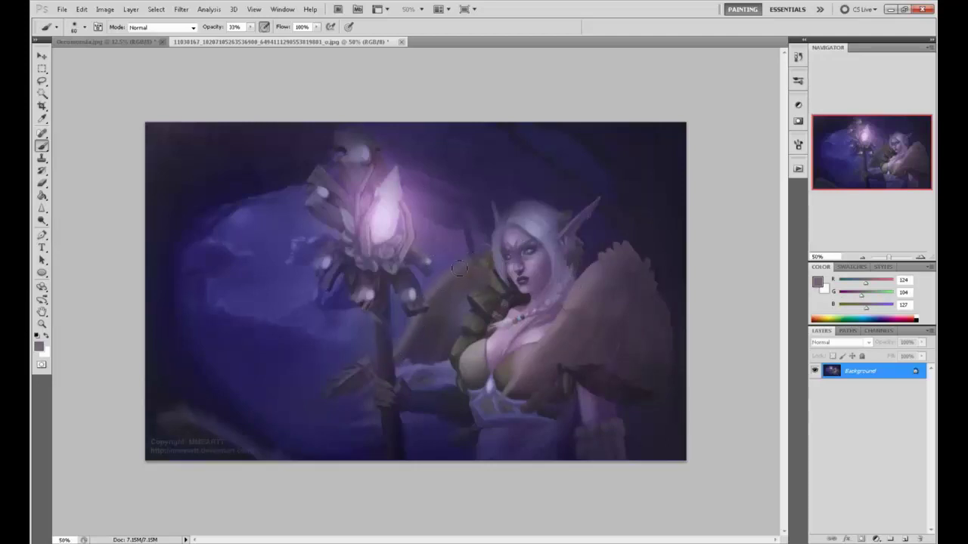
alt+click(390, 345)
click(249, 28)
drag(254, 39, 301, 42)
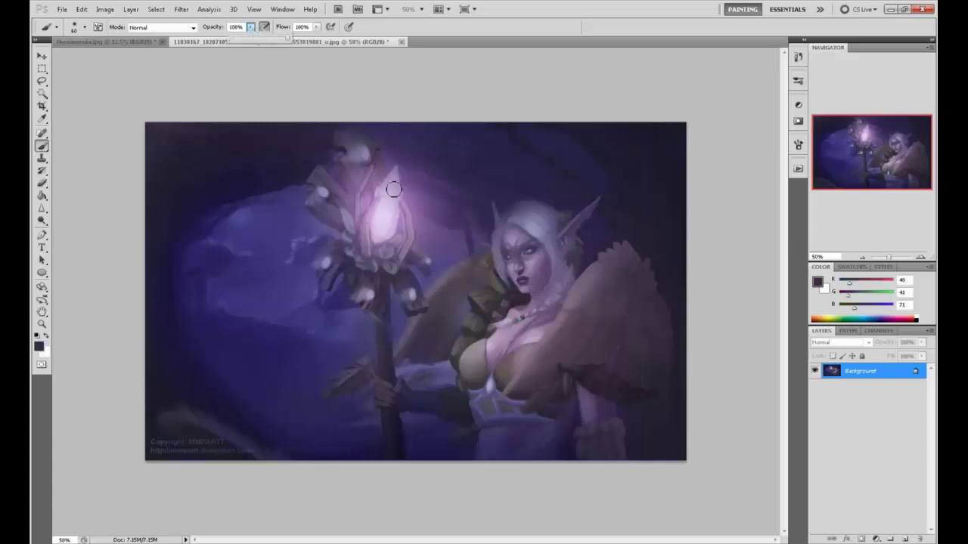
alt+click(391, 346)
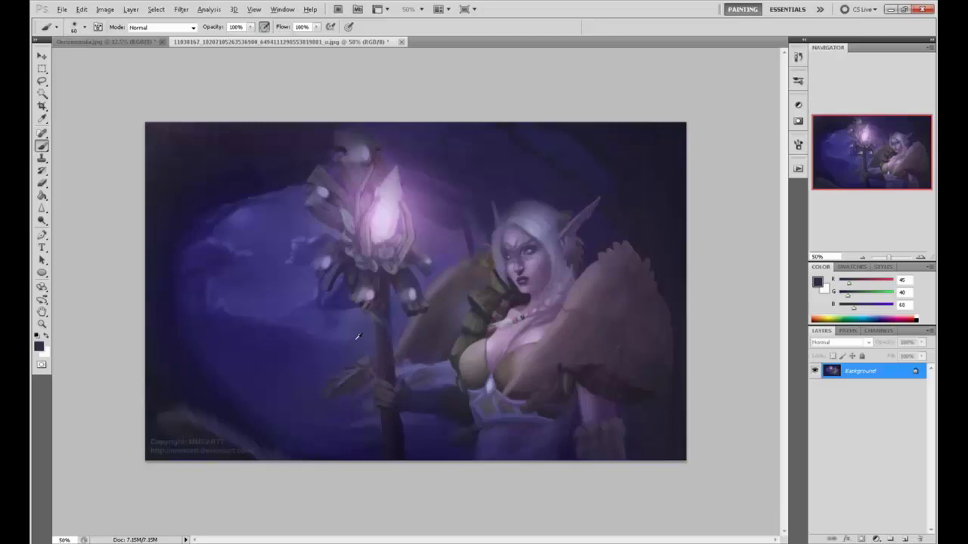
Sample a blue from the moonlit sky, add a new layer, and choose a square brush at 20 px
alt+click(320, 331)
alt+click(269, 281)
click(252, 27)
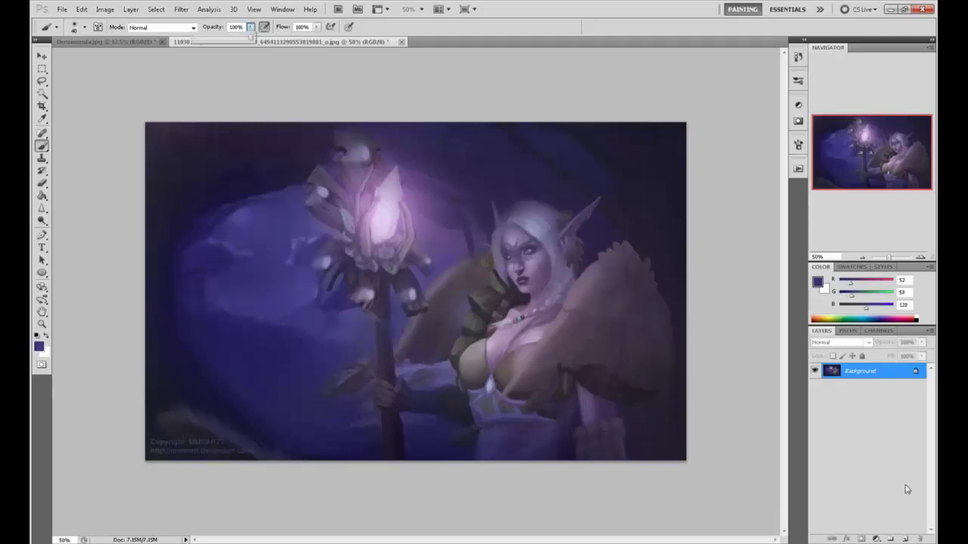
click(905, 538)
right_click(556, 393)
click(568, 474)
click(748, 174)
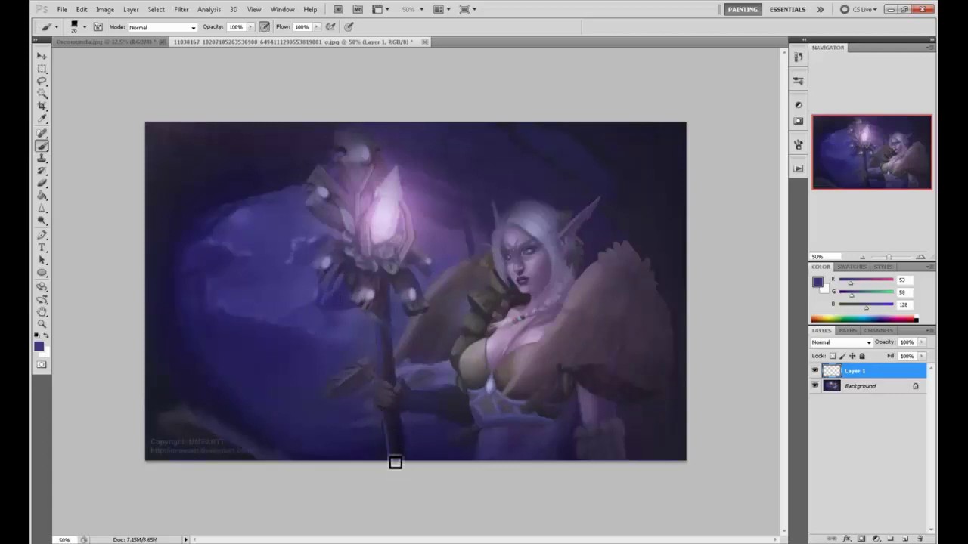
Paint blue rim light along the staff's lower shaft and the upper prongs of its head
drag(379, 423, 388, 456)
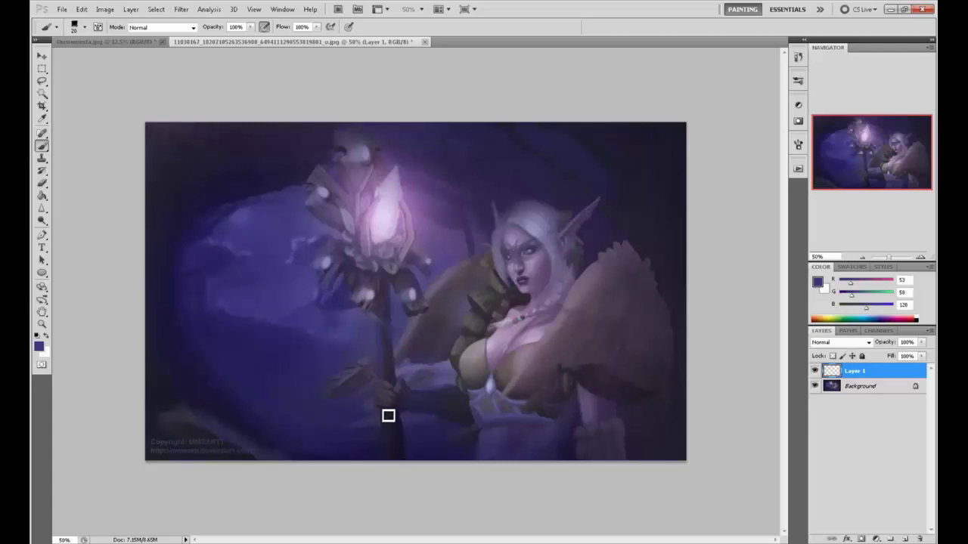
mouse_move(389, 424)
mouse_down()
mouse_move(397, 473)
mouse_move(388, 458)
mouse_up()
mouse_move(366, 143)
mouse_down()
mouse_move(360, 176)
mouse_move(343, 170)
mouse_move(356, 203)
mouse_up()
alt+click(330, 169)
drag(345, 167, 357, 198)
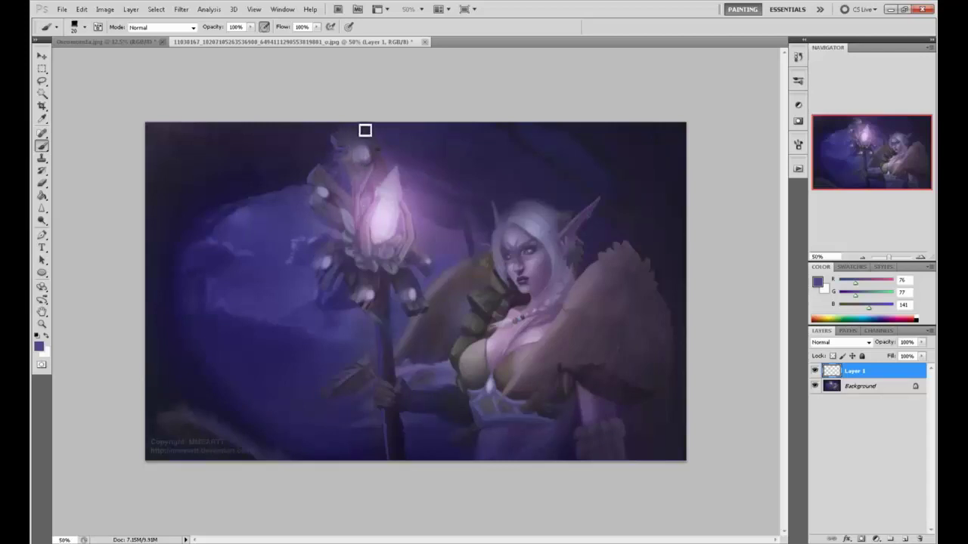
Refine the edges of the staff head's top and upper outer prongs with dark purple and sky-blue tones sampled nearby
alt+click(344, 145)
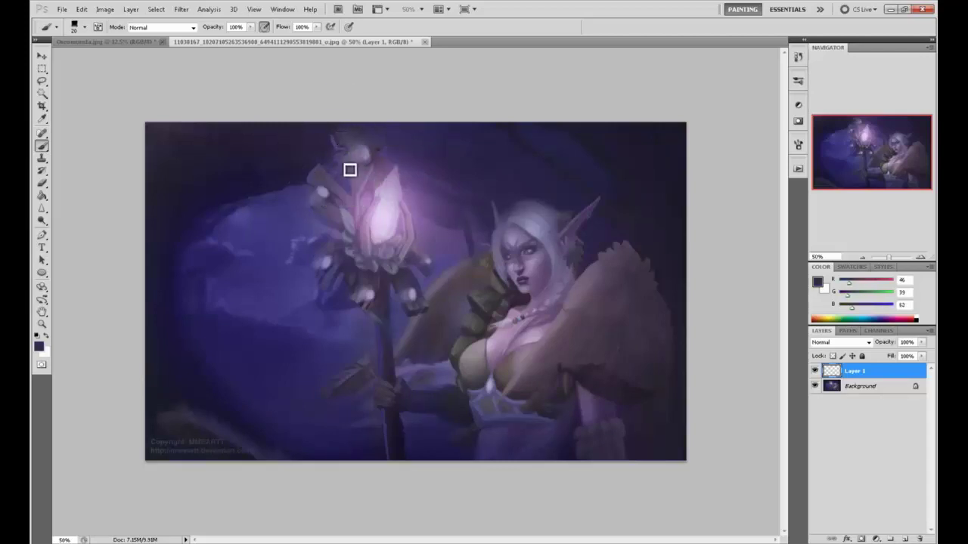
alt+click(346, 179)
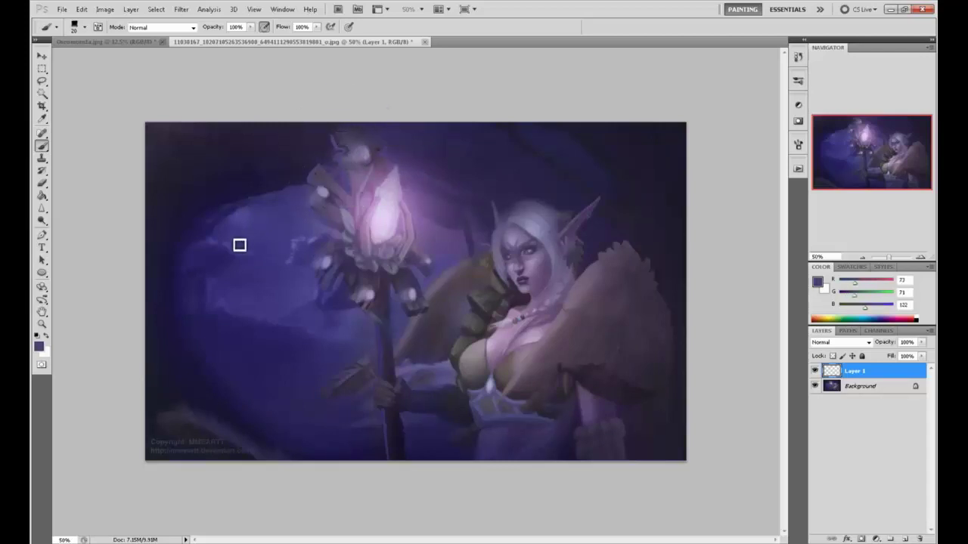
alt+click(261, 222)
alt+click(317, 183)
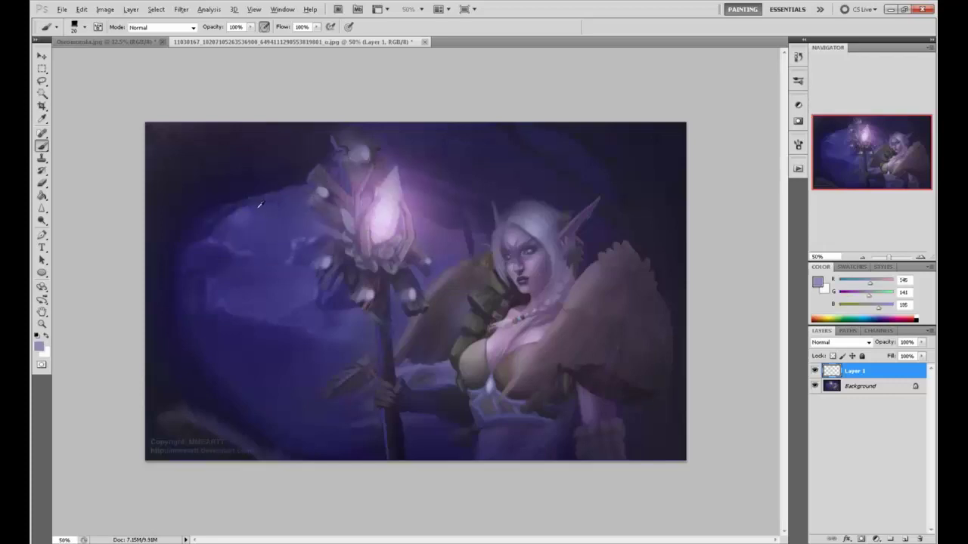
alt+click(312, 185)
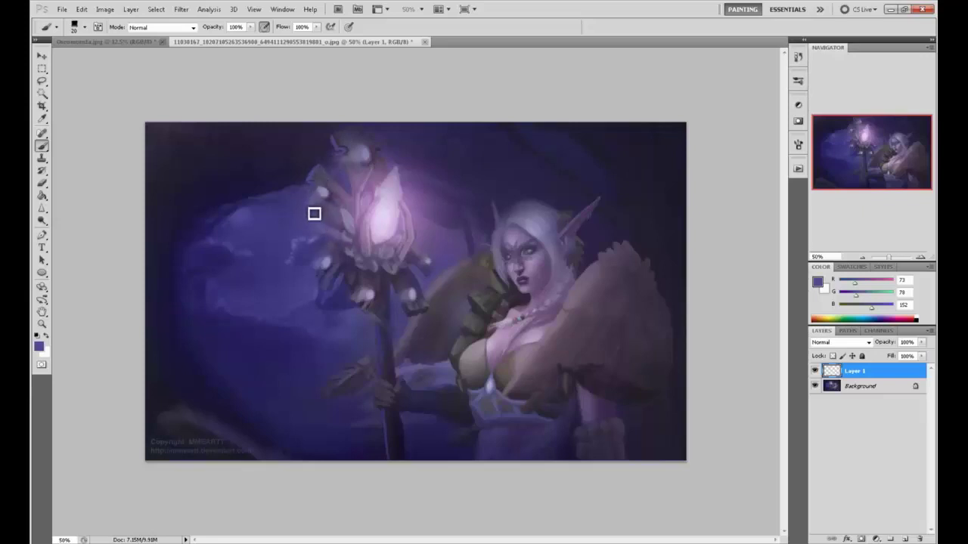
Touch up the outer prong beside the staff's crystal with sampled light lavender, blue and dark purple tones
alt+click(318, 265)
alt+click(330, 271)
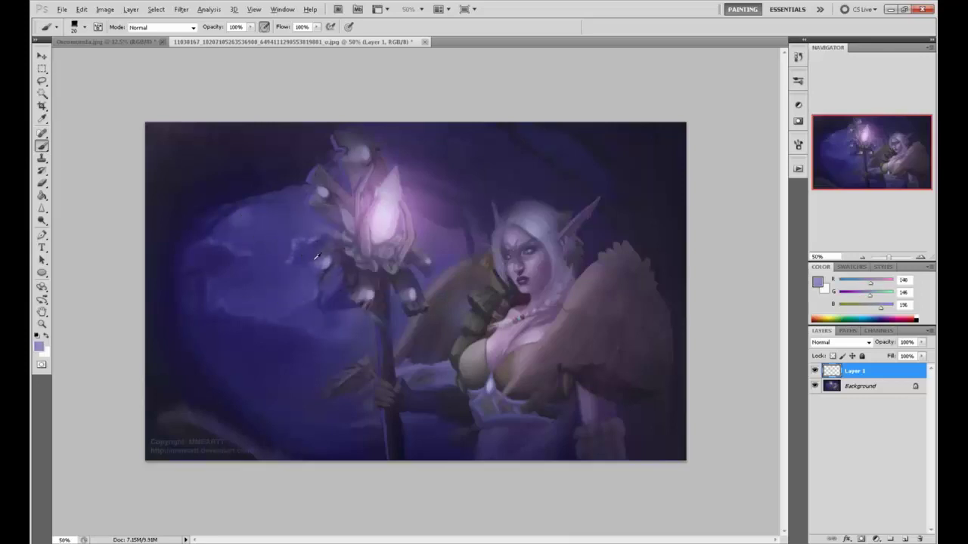
alt+click(324, 270)
alt+click(313, 264)
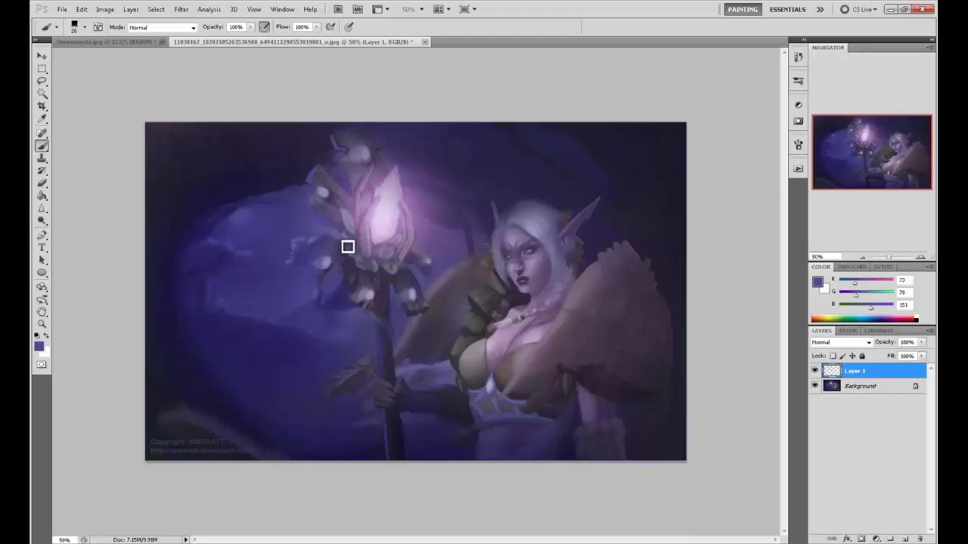
alt+click(347, 254)
alt+click(353, 259)
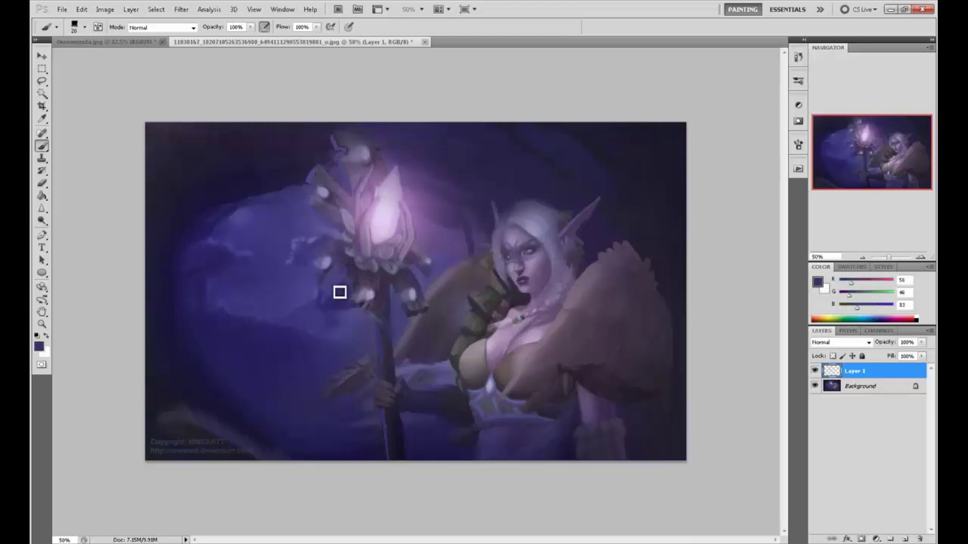
Clean up the shadowed prongs beneath the staff's crystal using repeatedly sampled dark purple and blue tones
alt+click(351, 263)
alt+click(354, 269)
alt+click(339, 281)
alt+click(349, 260)
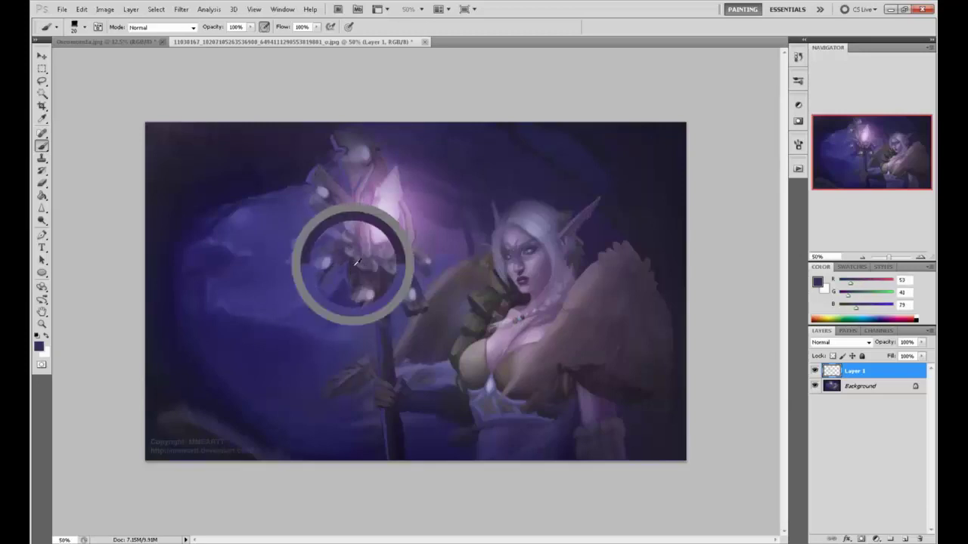
alt+click(351, 268)
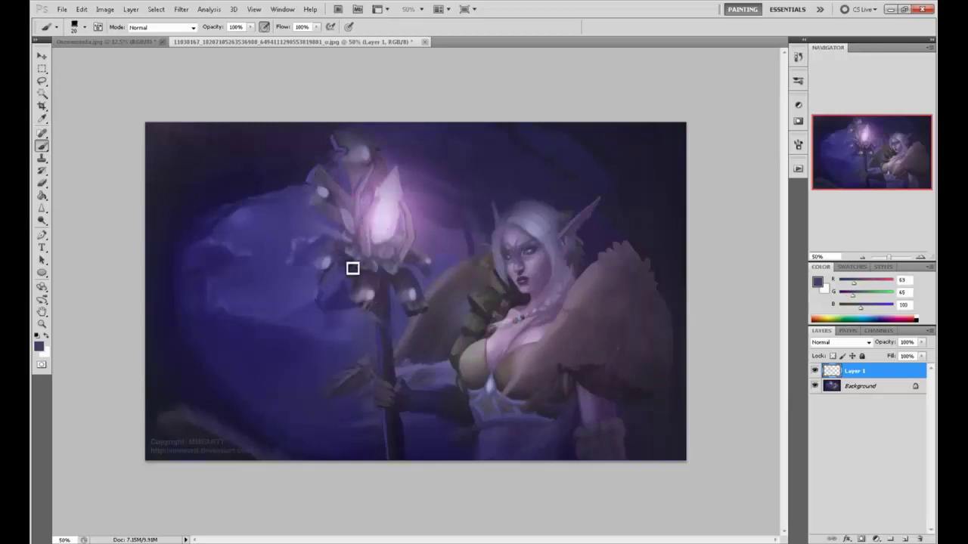
alt+click(350, 268)
alt+click(348, 269)
Switch to the Dodge tool, merge Layer 1 into the background, and shrink the brush to suit the elf's ear
drag(42, 220, 79, 218)
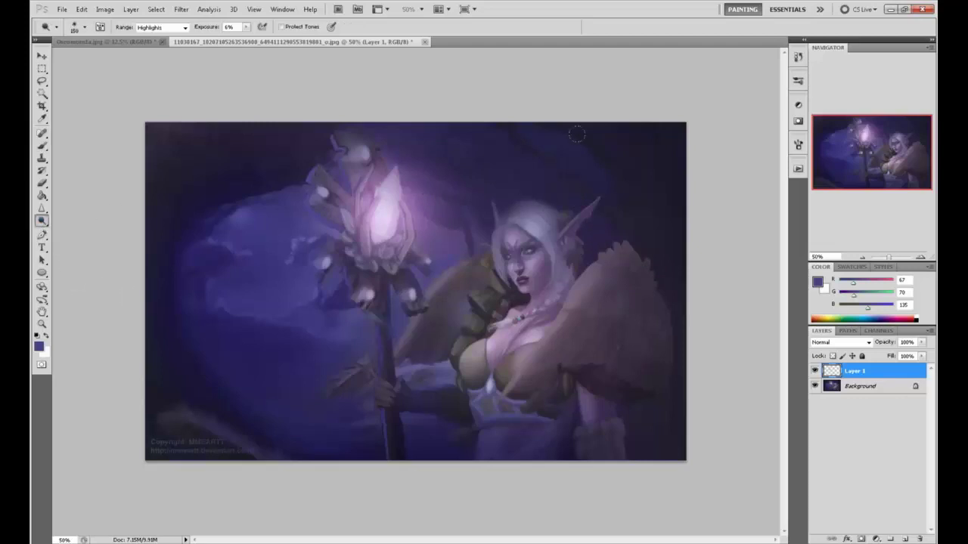
right_click(883, 374)
click(884, 365)
key(bracketleft)
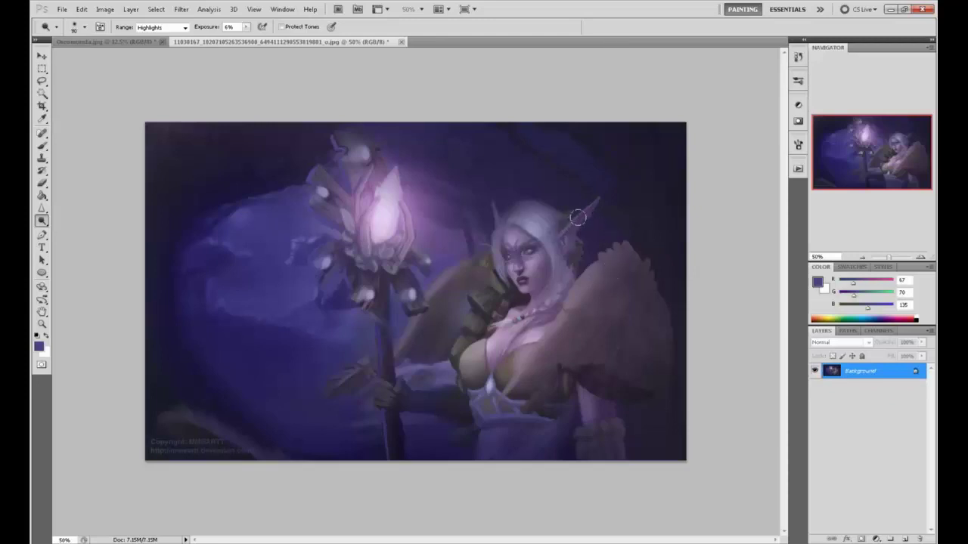
key(bracketleft)
key(bracketleft)
Reselect the Dodge tool, adjust its brush size, and lighten the tip of the elf's long ear
key(m)
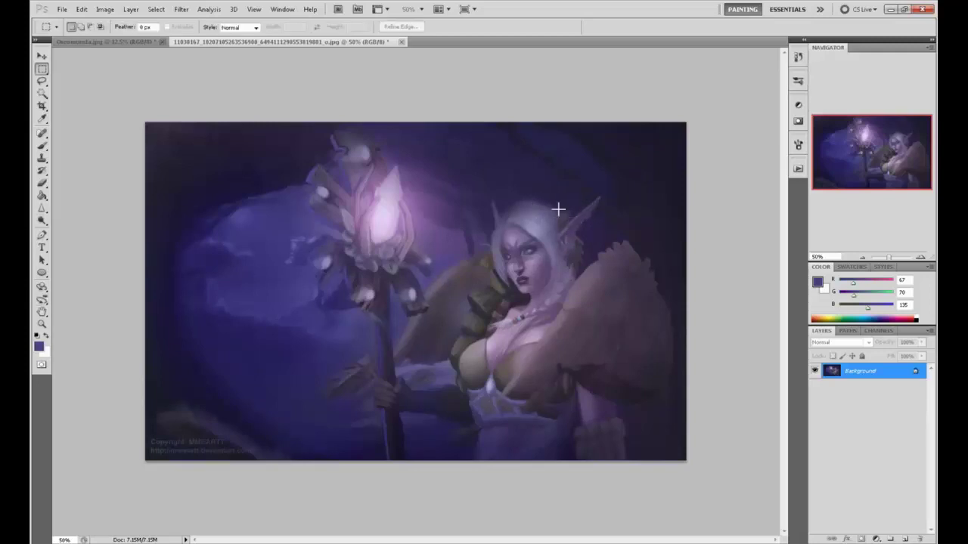
key(o)
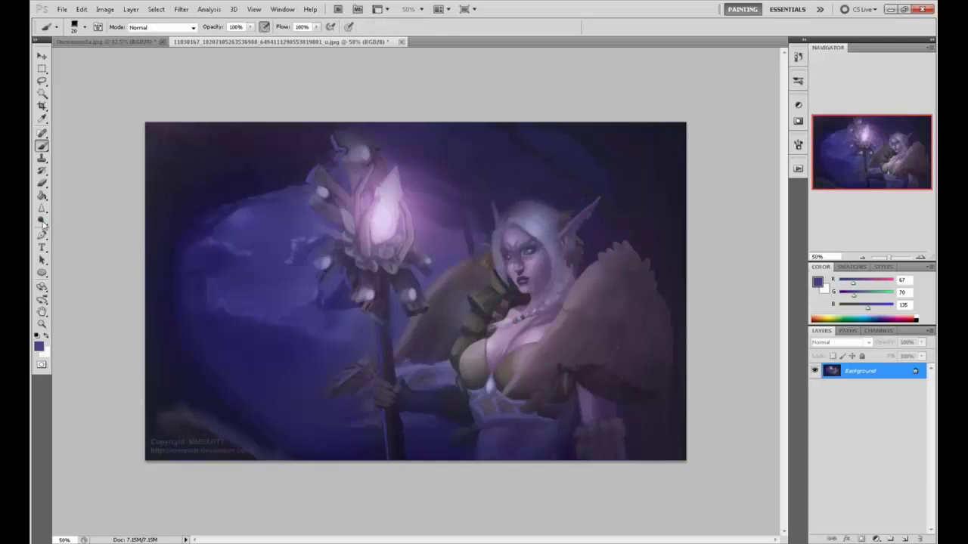
key(bracketright)
key(bracketright)
key(bracketright)
key(bracketleft)
key(bracketleft)
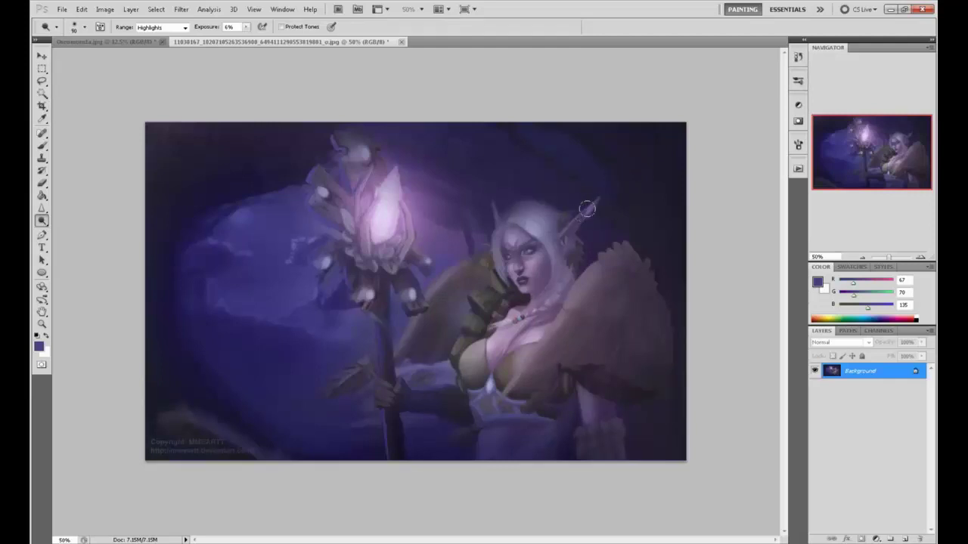
key(bracketleft)
key(bracketleft)
Sample a muted purple beside the ear tip and refine the ear's lower edge with a small soft brush at full opacity
key(b)
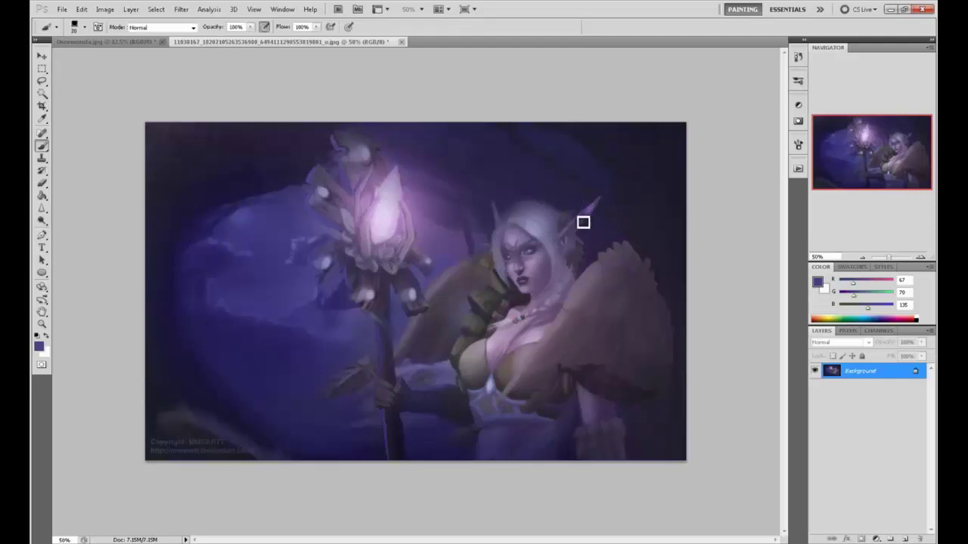
alt+click(598, 209)
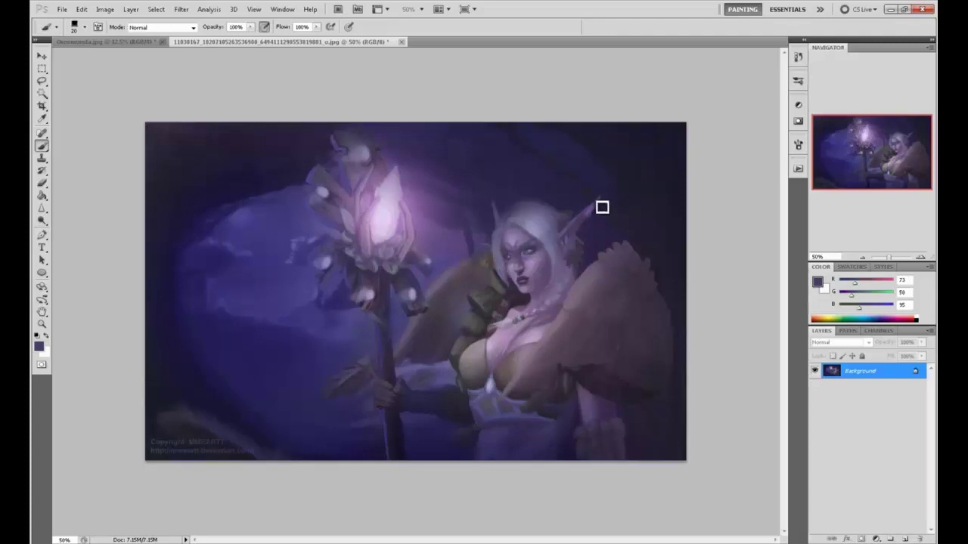
right_click(610, 207)
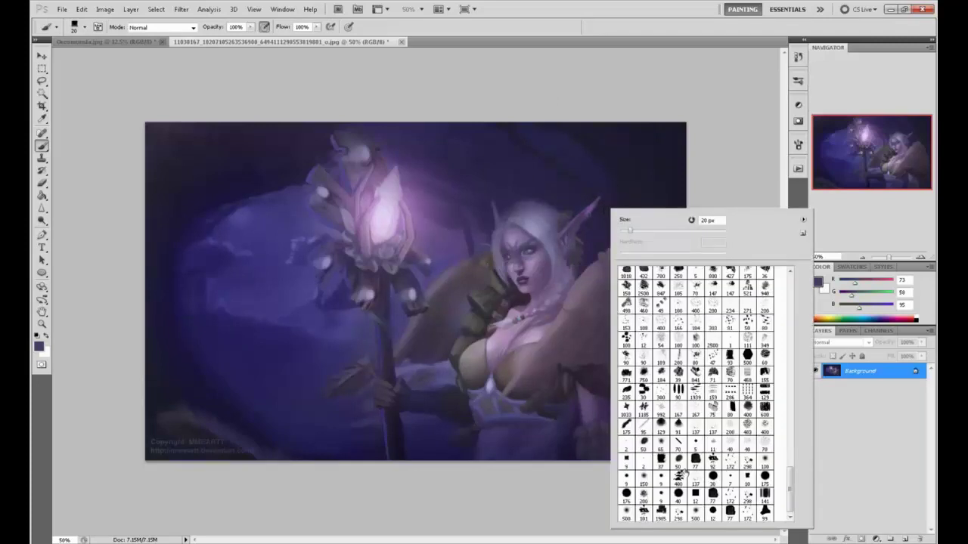
click(662, 445)
click(759, 154)
key([)
key([)
drag(600, 207, 590, 217)
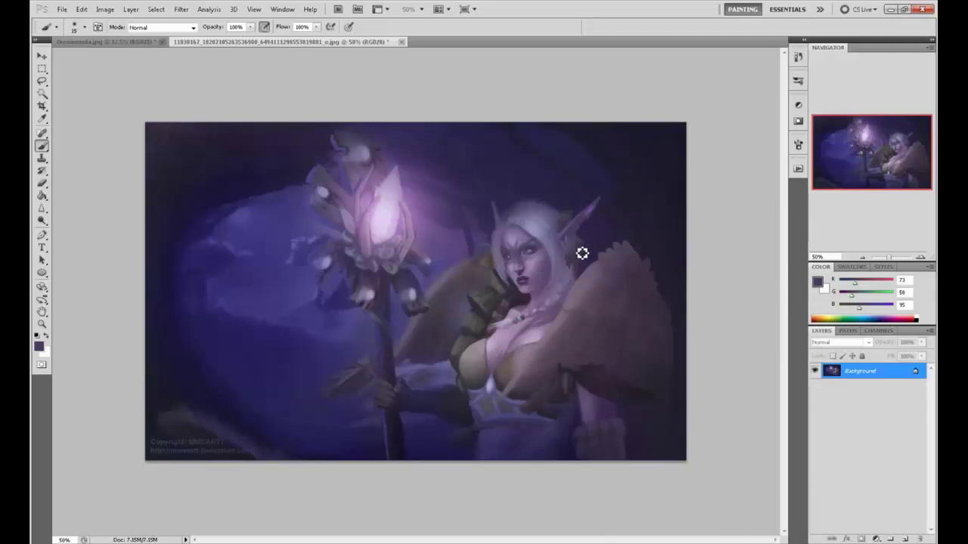
key(bracketright)
Save the painting as a progressive JPEG at High quality and select the entire canvas
key(ctrl+s)
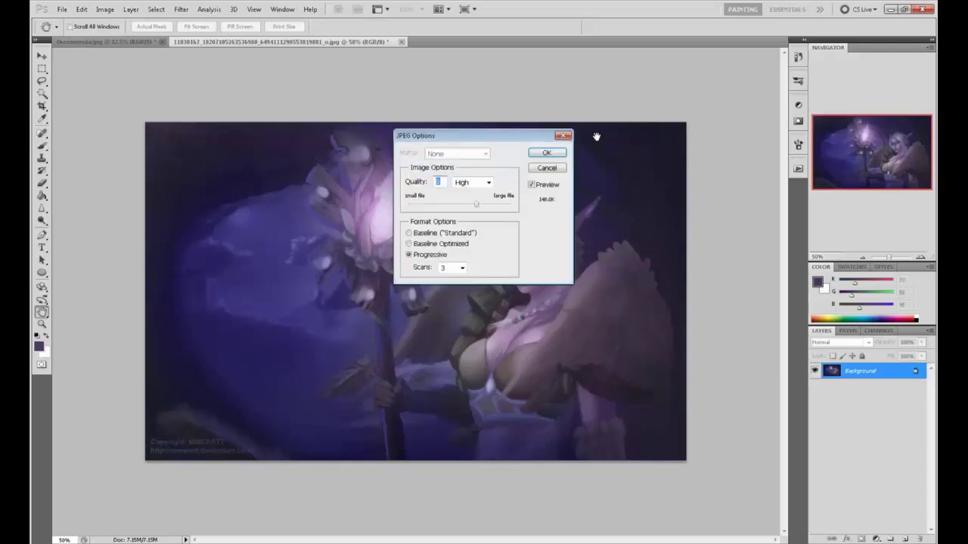
key(Return)
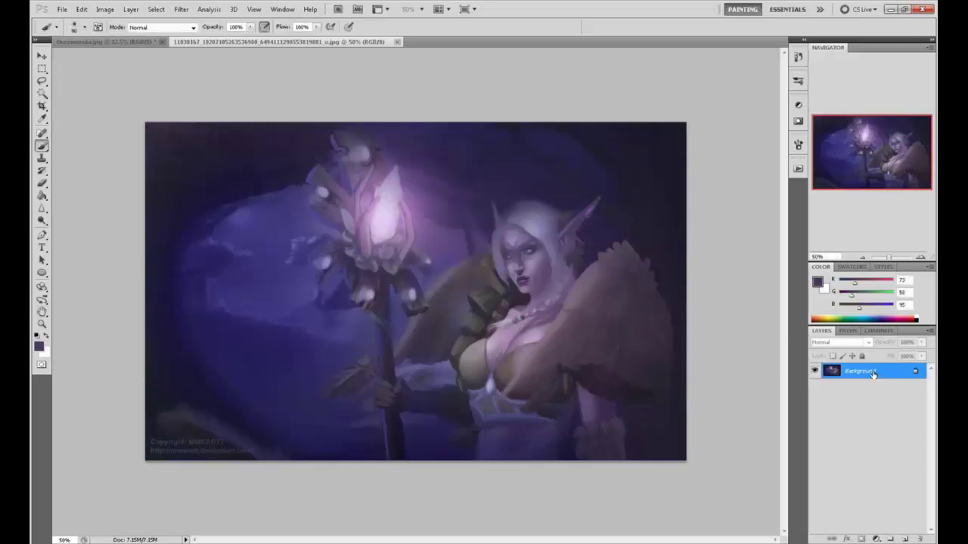
key(ctrl+a)
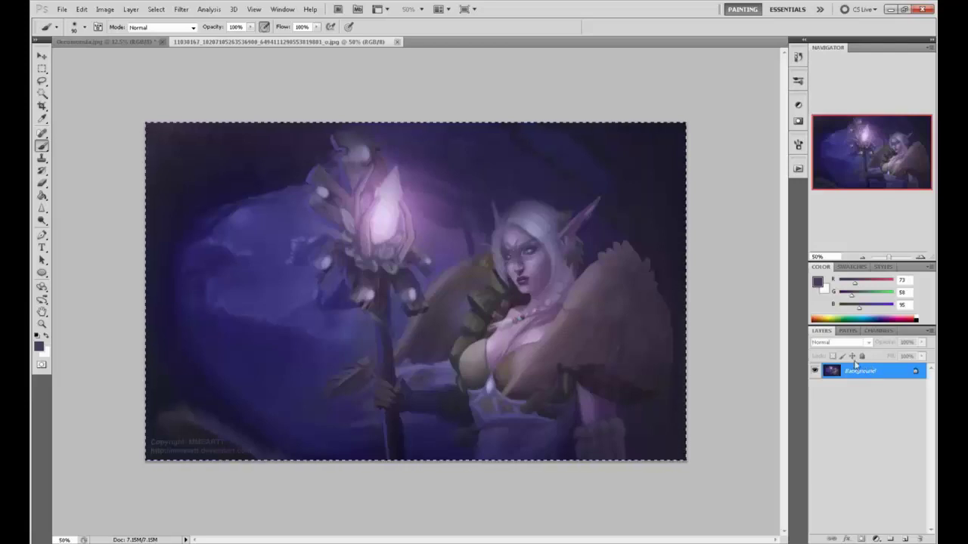
Revert the document to its original opened state and paste the copied corrected painting in place as a new layer
click(797, 57)
drag(783, 332, 782, 76)
click(747, 67)
key(ctrl+shift+v)
click(769, 53)
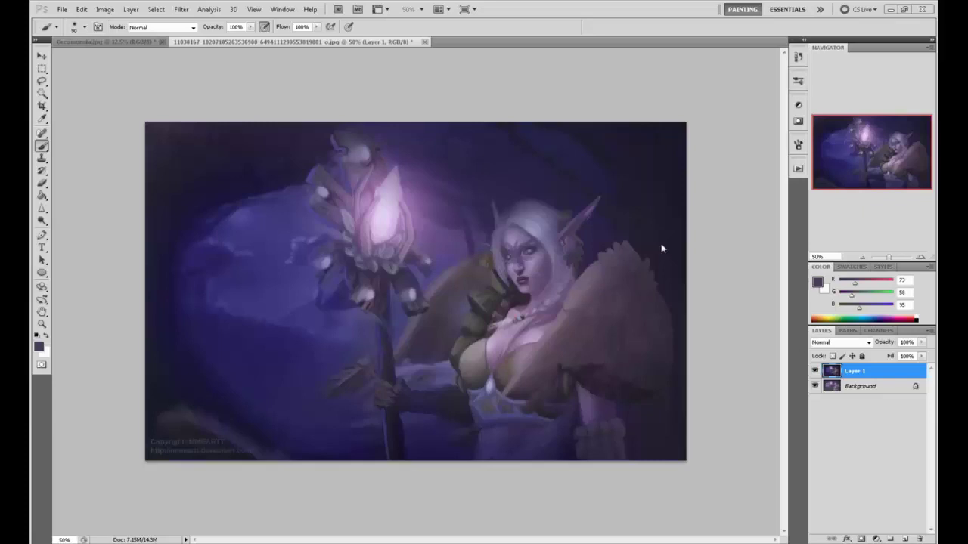
Compare the original elf painting with the corrected version by alternating repeatedly between the opening snapshot and the Paste in Place history state
click(797, 57)
click(745, 67)
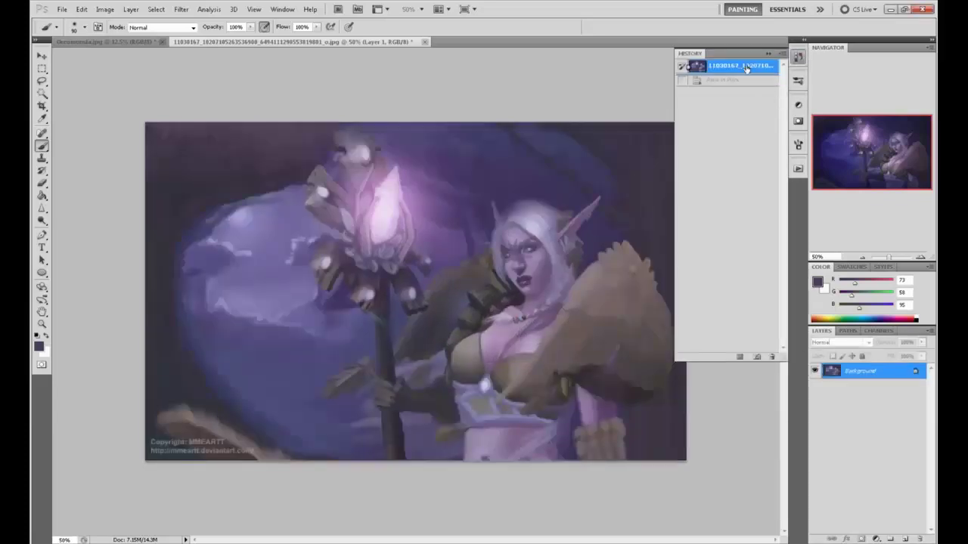
click(751, 81)
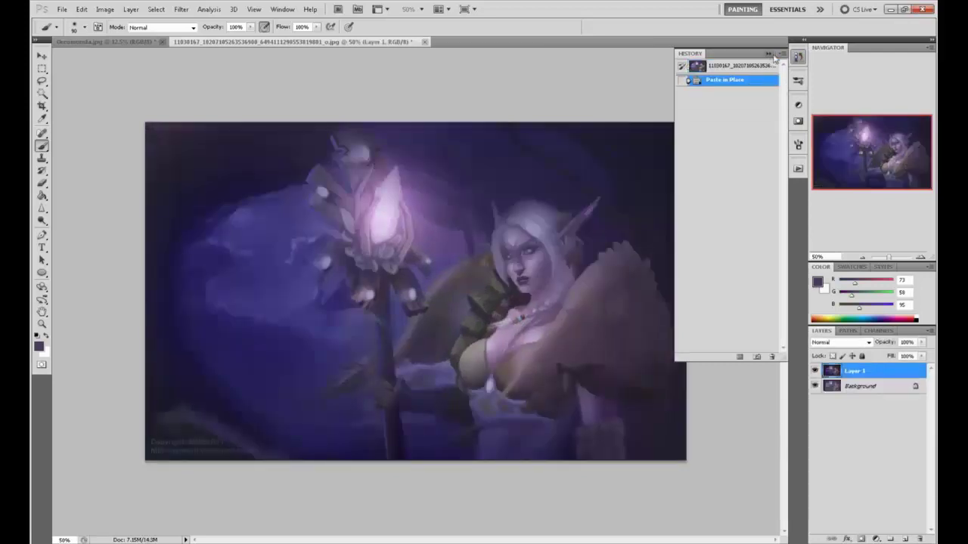
click(768, 53)
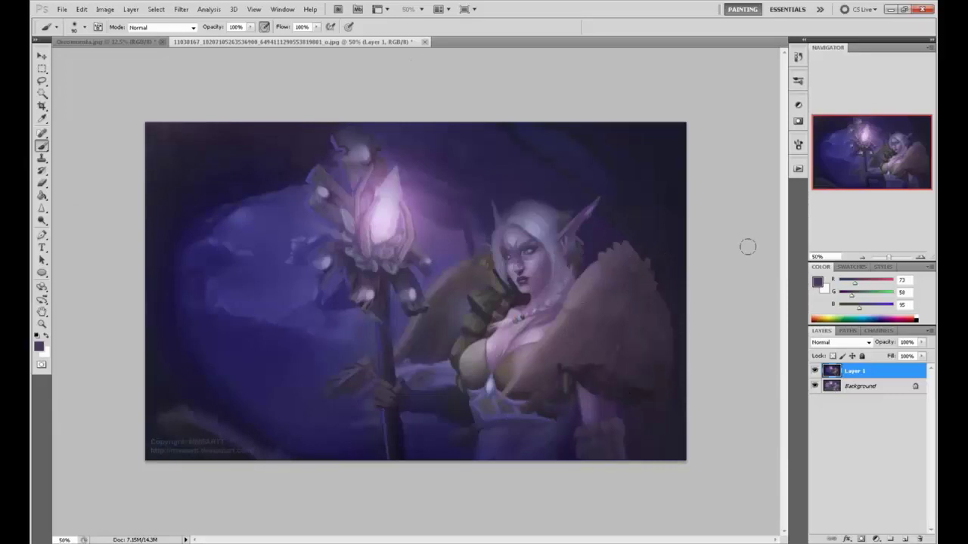
click(798, 57)
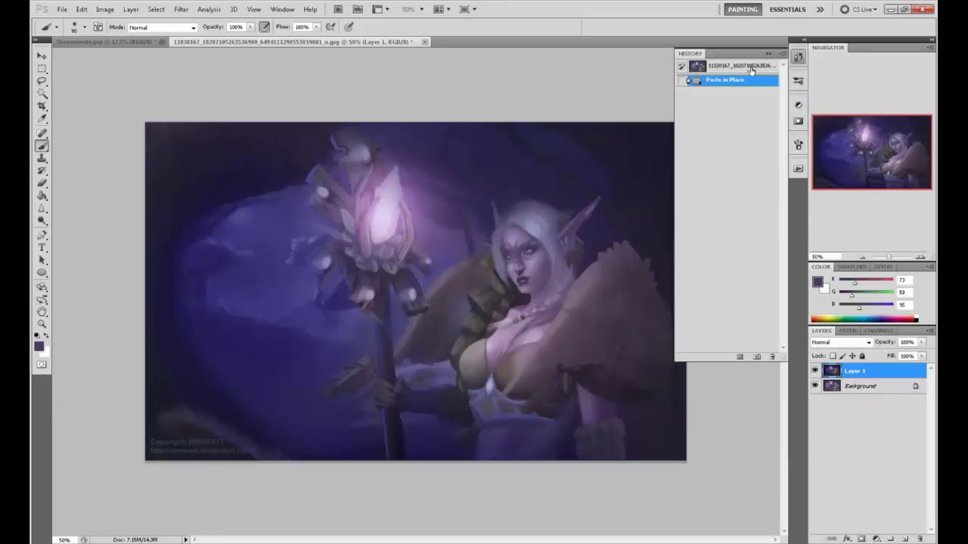
click(752, 68)
click(749, 81)
click(752, 68)
click(752, 82)
click(754, 67)
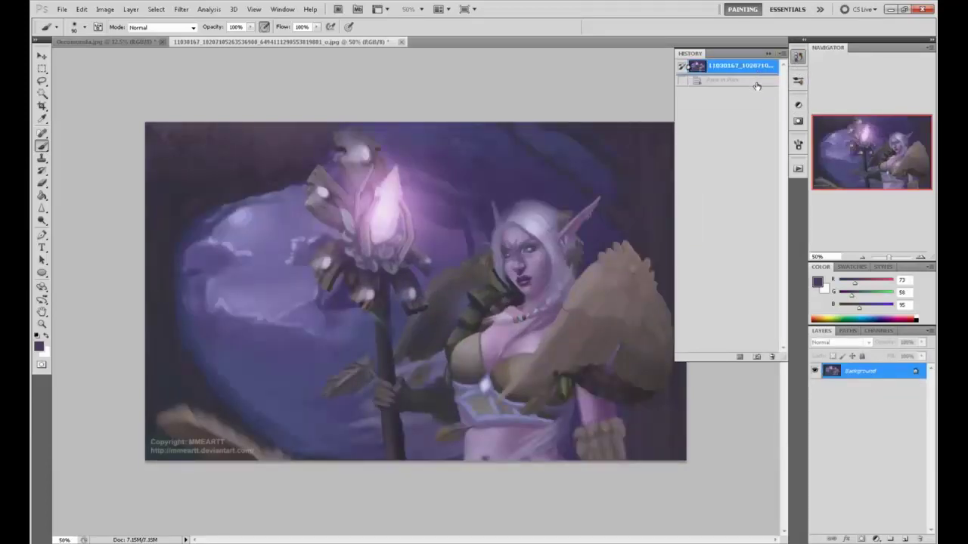
click(756, 81)
click(755, 67)
click(756, 83)
click(759, 67)
click(758, 82)
click(759, 67)
click(757, 82)
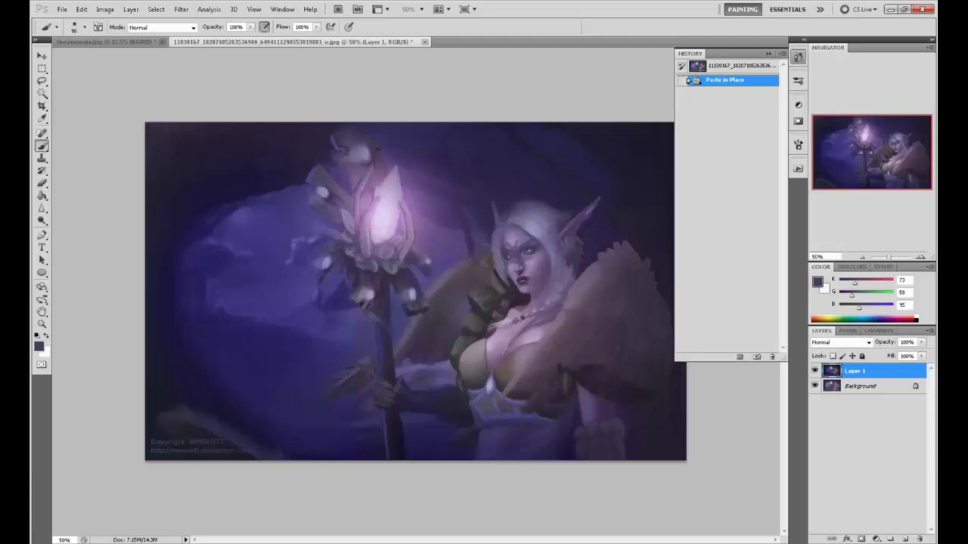
key(alt+Tab)
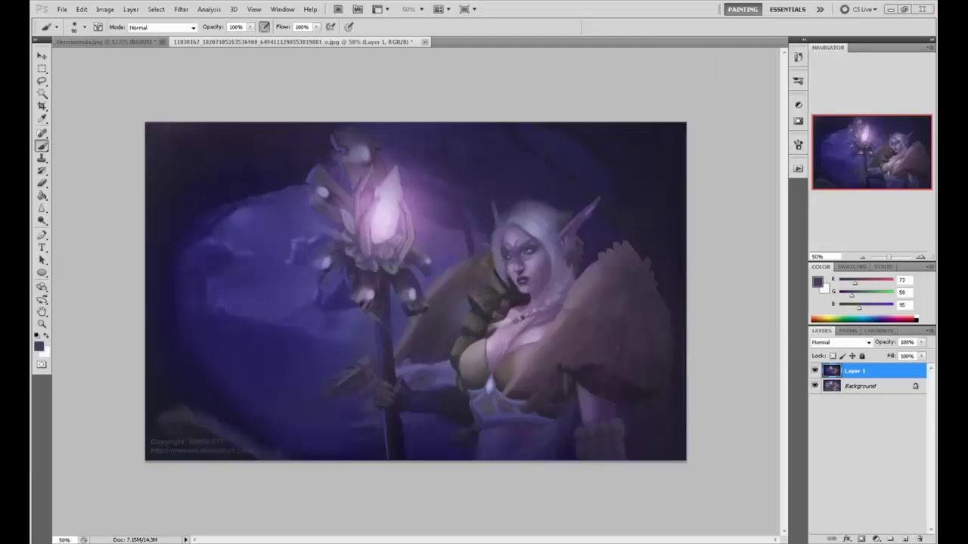